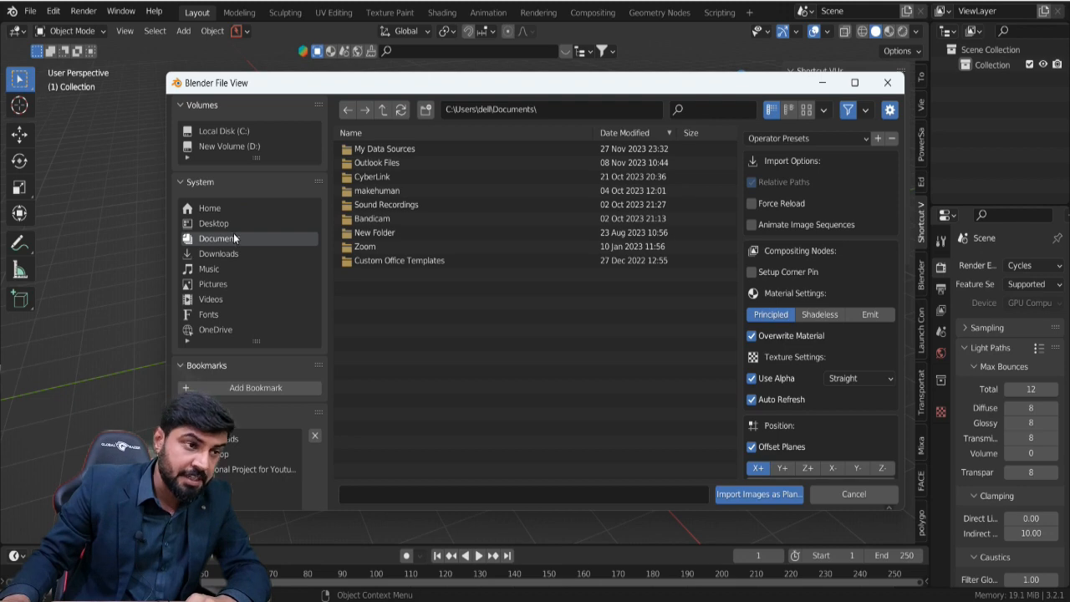
Step: Import Screenshot 2024-01-31 131901.png from the Desktop folder as an image plane
click(234, 224)
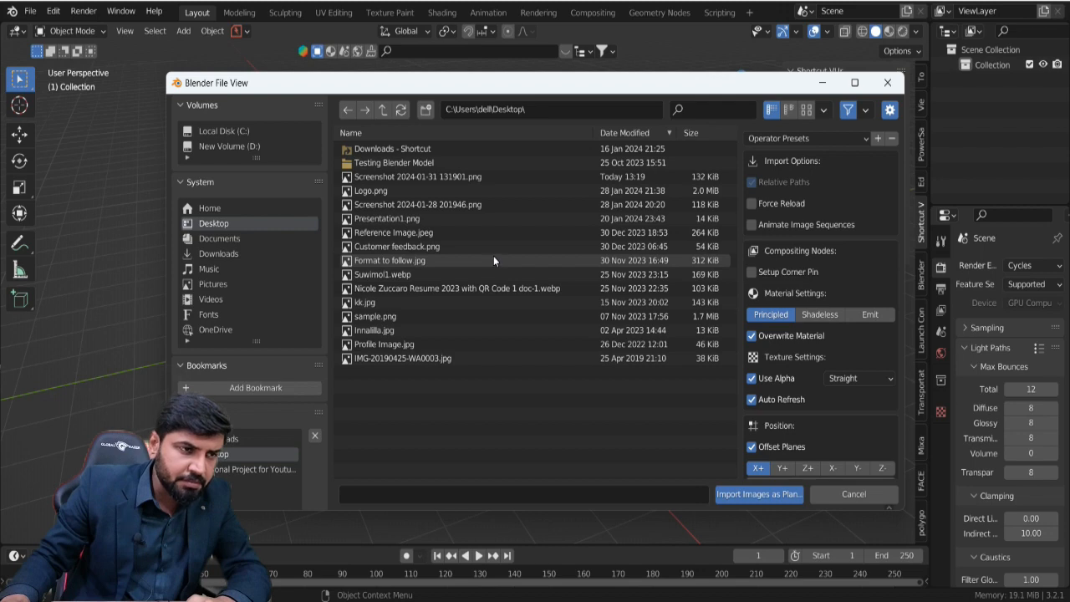
click(497, 176)
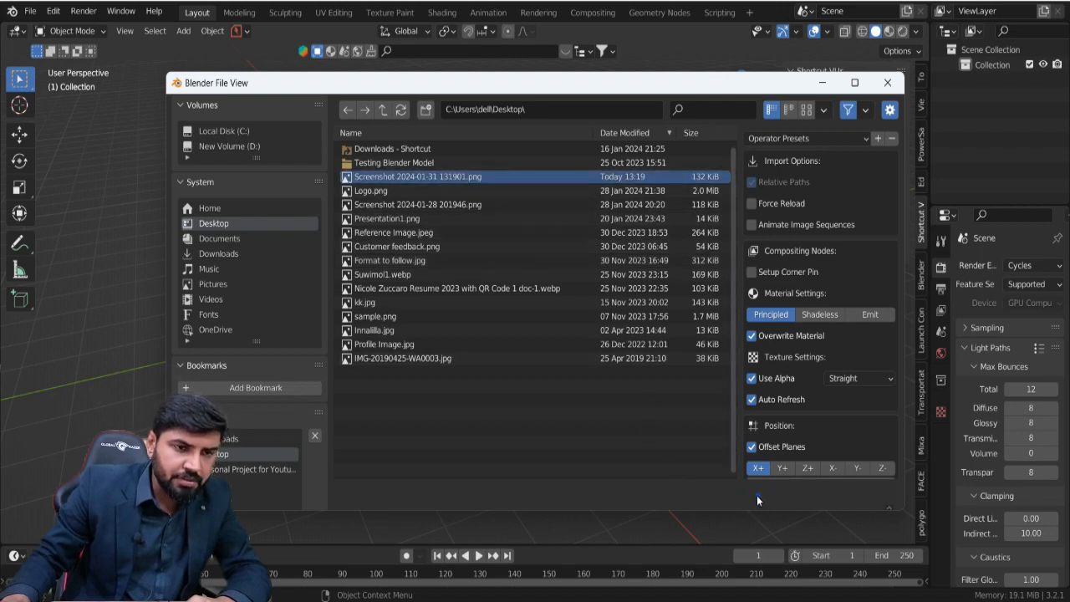
click(756, 495)
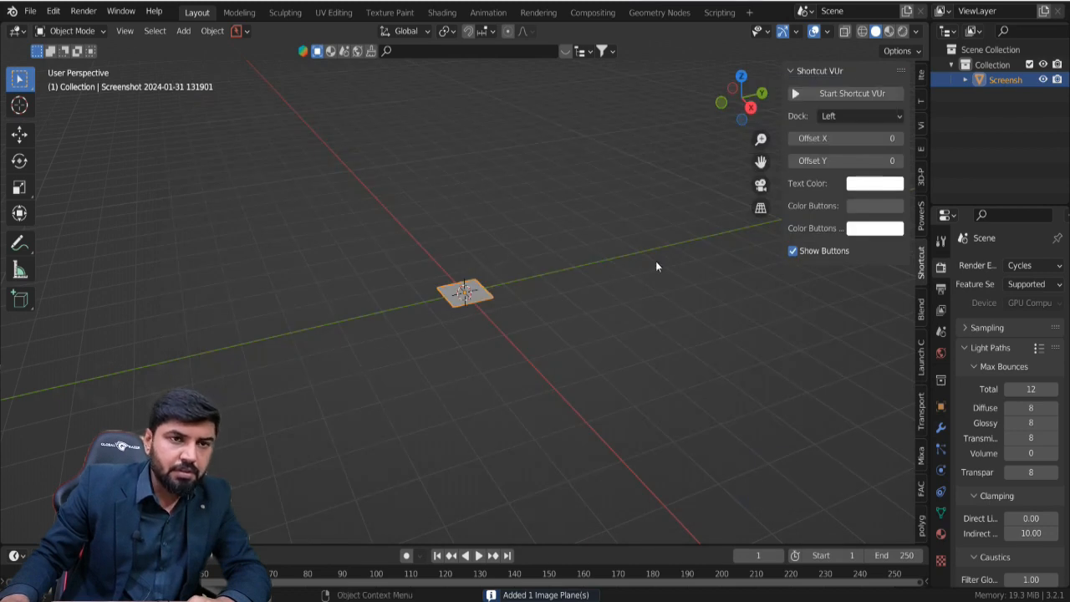
Step: Display the imported sofa image from the top view in Material Preview shading
key(KP_7)
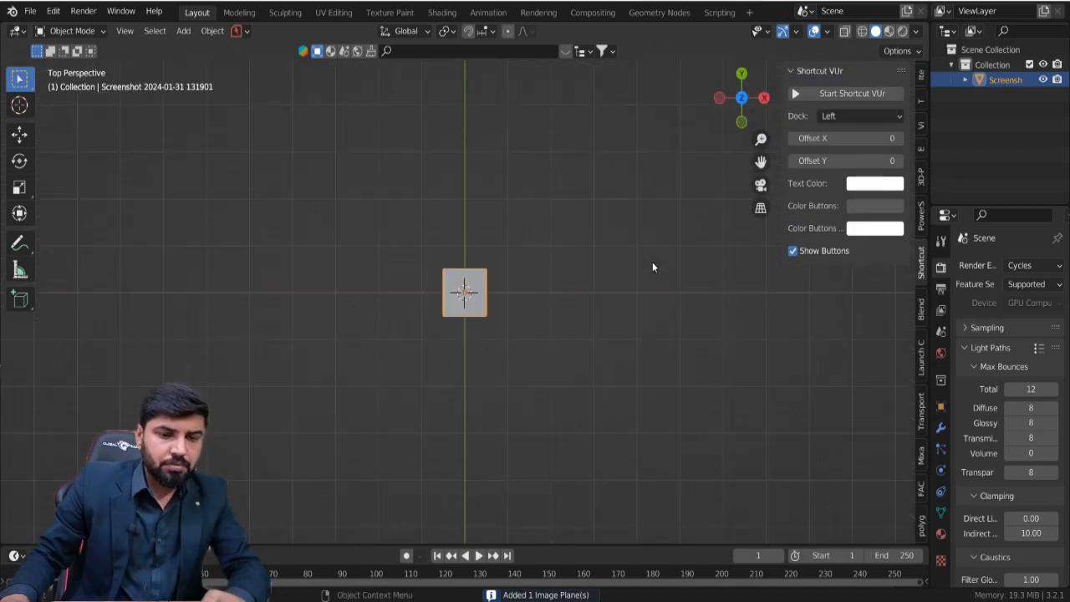
click(891, 37)
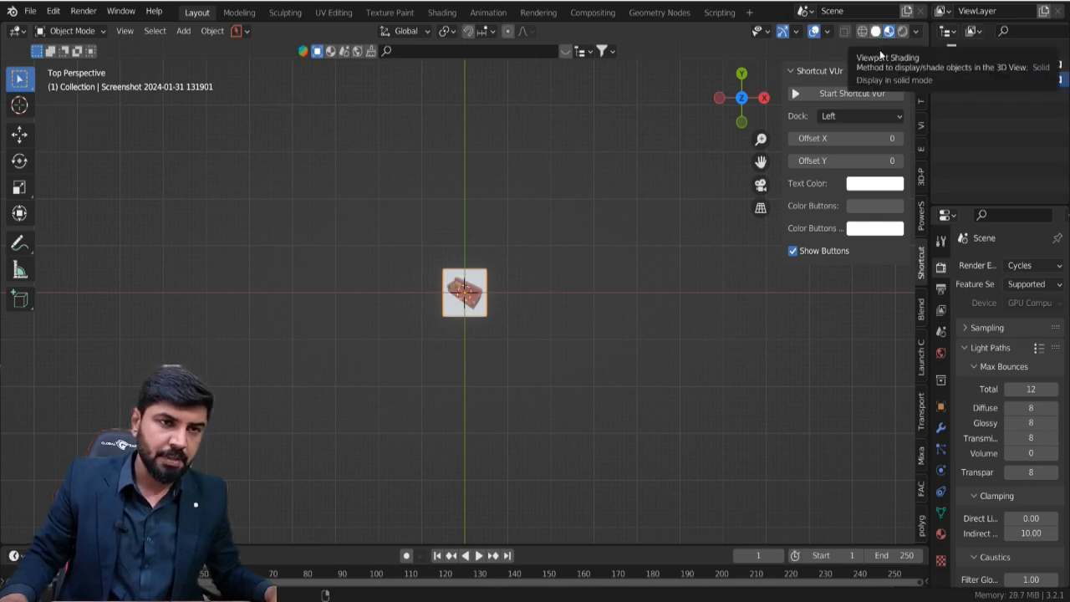
scroll(490, 311, up, 10)
scroll(490, 317, up, 2)
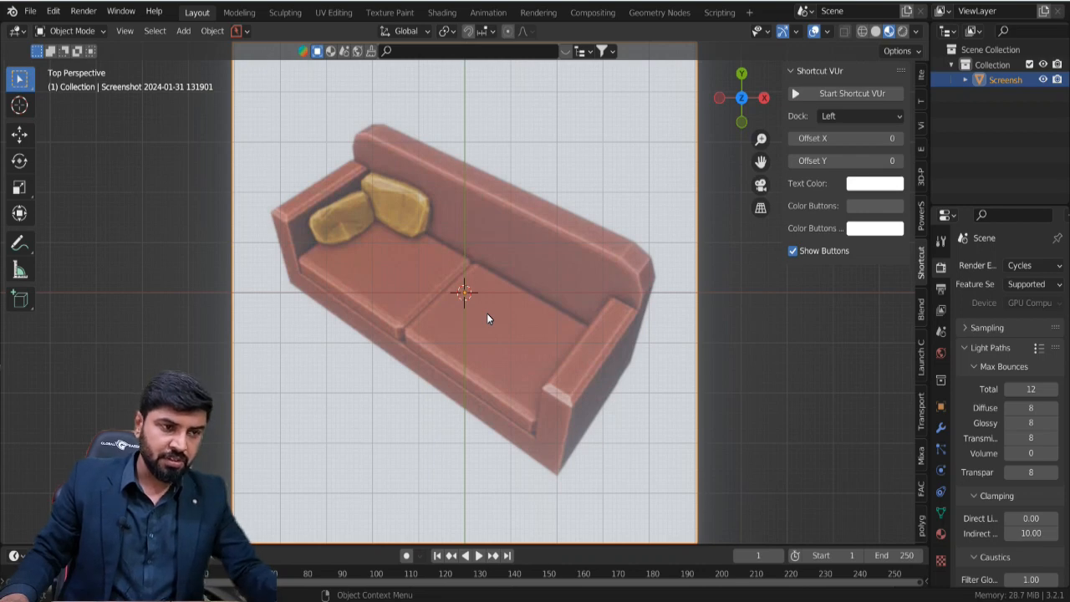
click(875, 31)
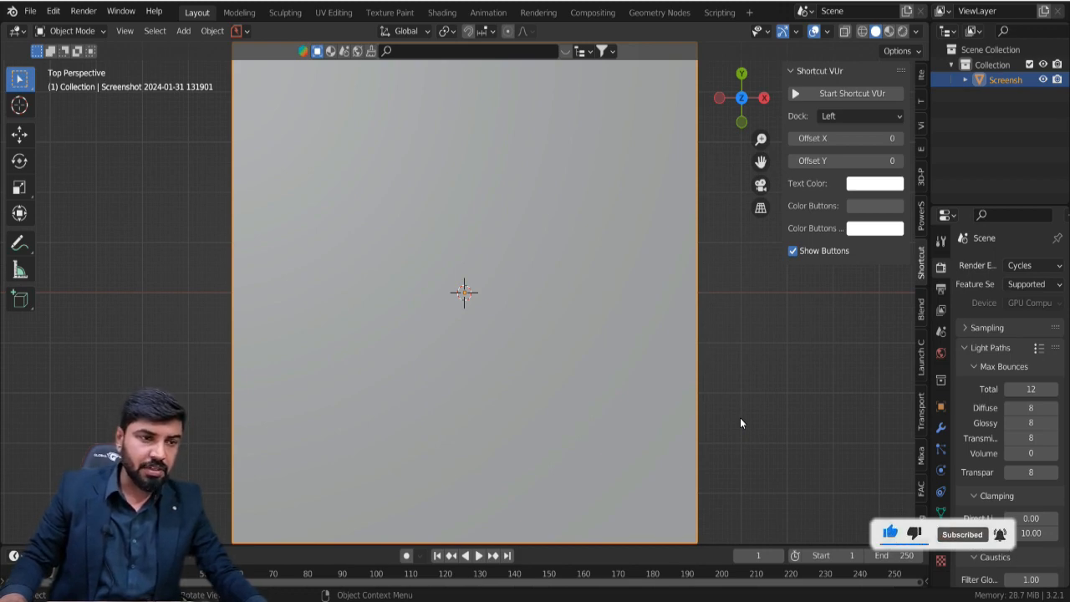
click(889, 30)
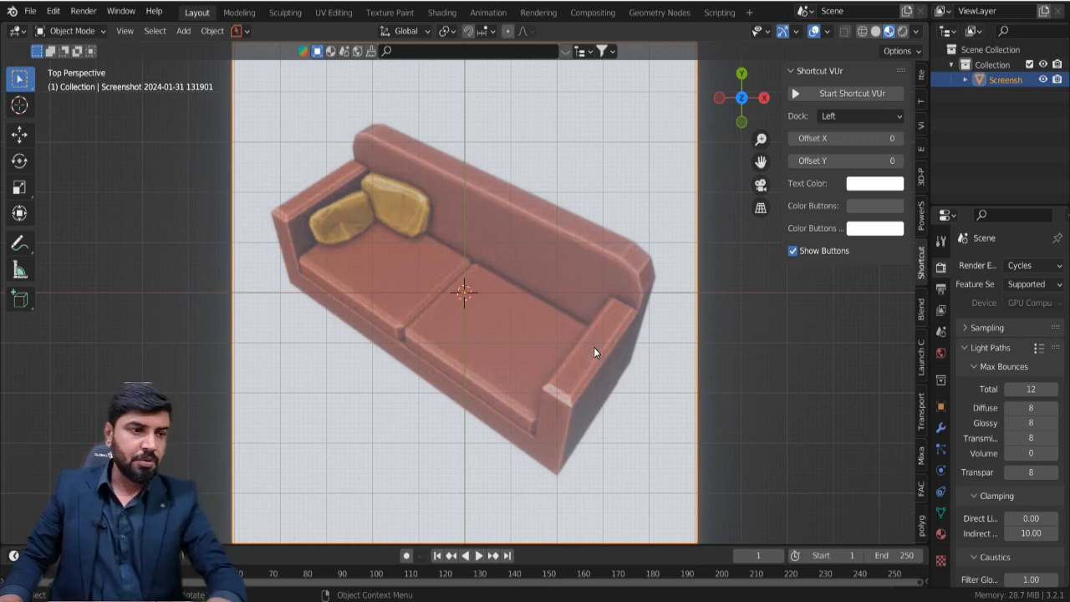
Step: Rotate the sofa image plane 90 degrees about the X axis so it stands upright
scroll(594, 351, down, 4)
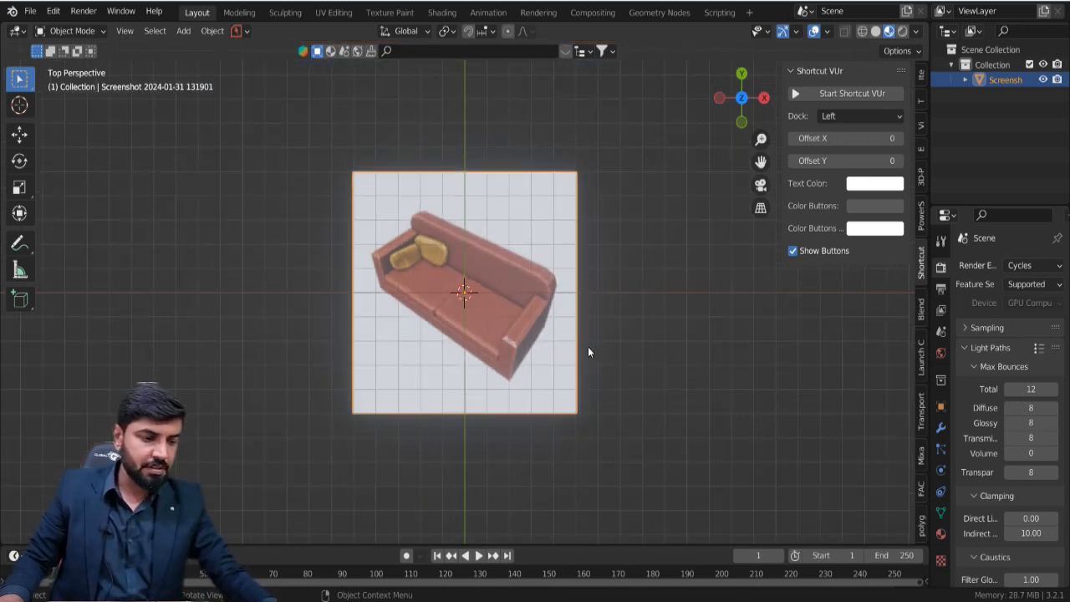
middle_drag(578, 348, 567, 276)
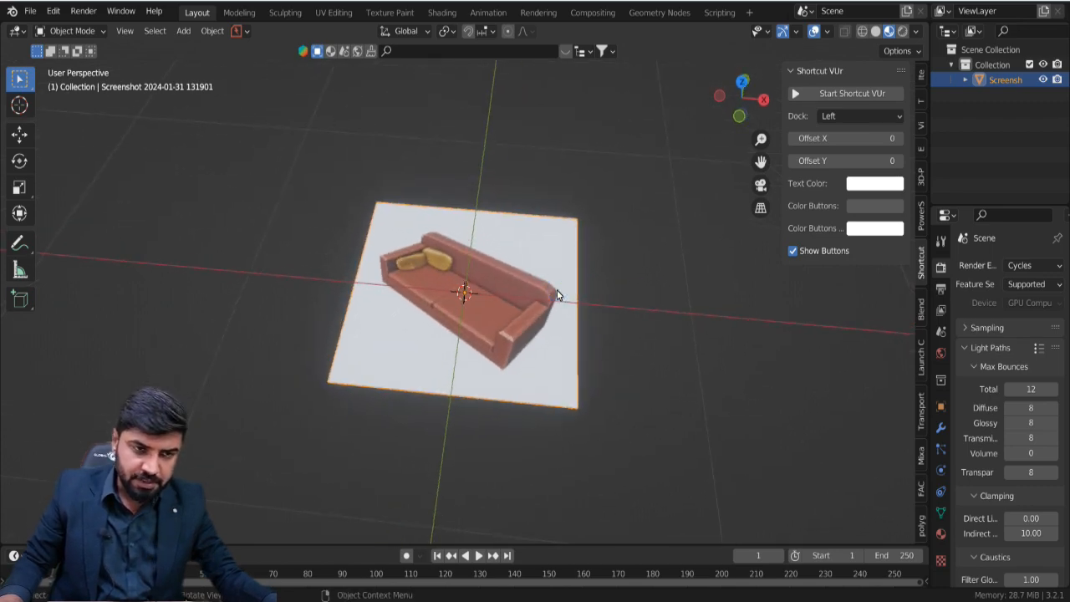
key(r)
text(x)
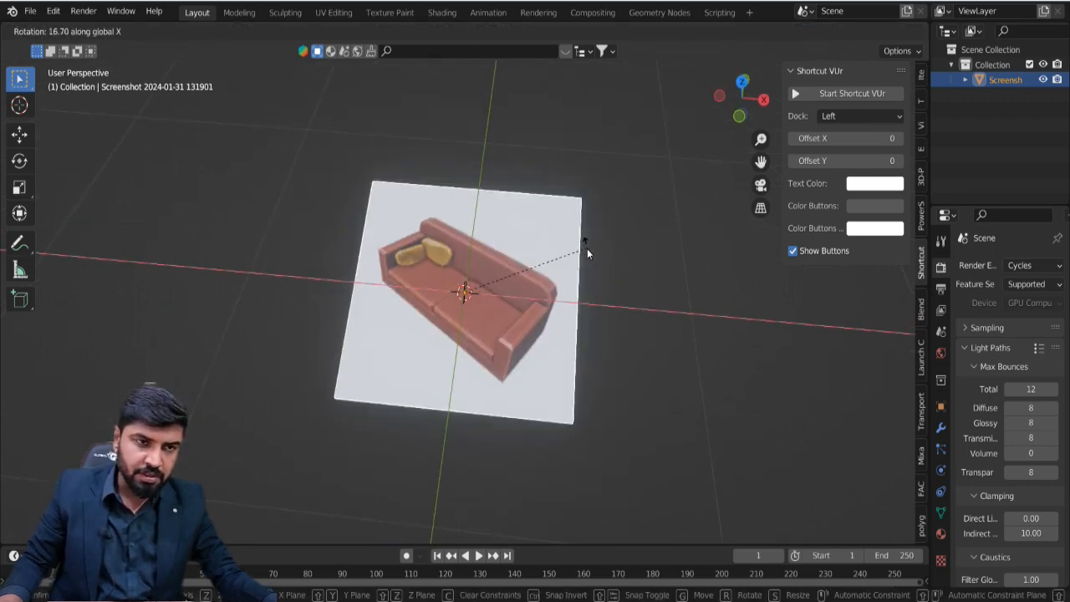
text(90)
key(Return)
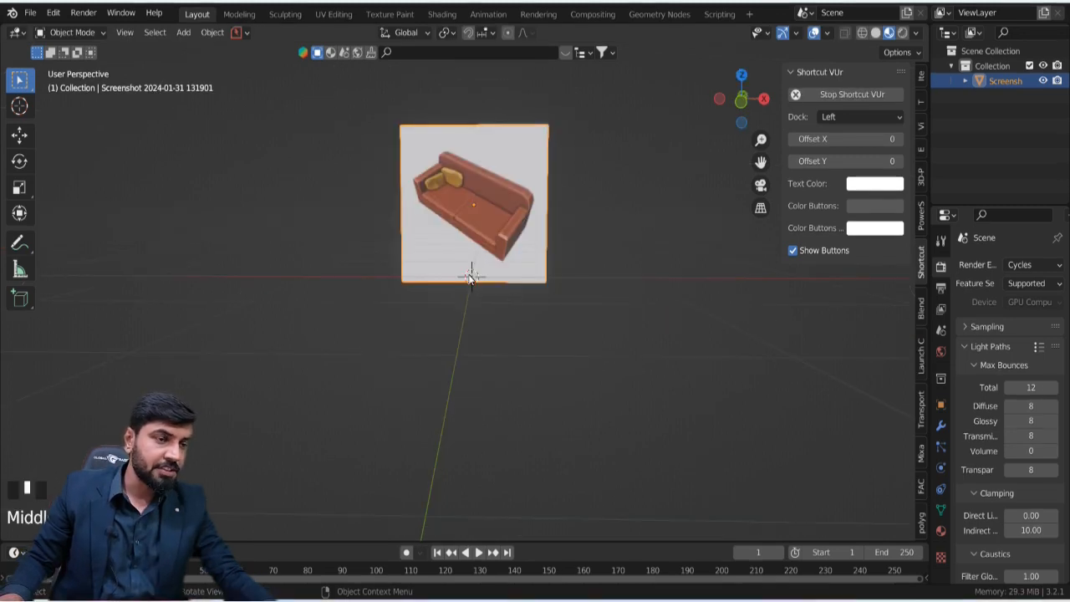
Step: Move the upright sofa image plane about 1.3 m in the negative X direction, away from the origin
scroll(509, 284, up, 5)
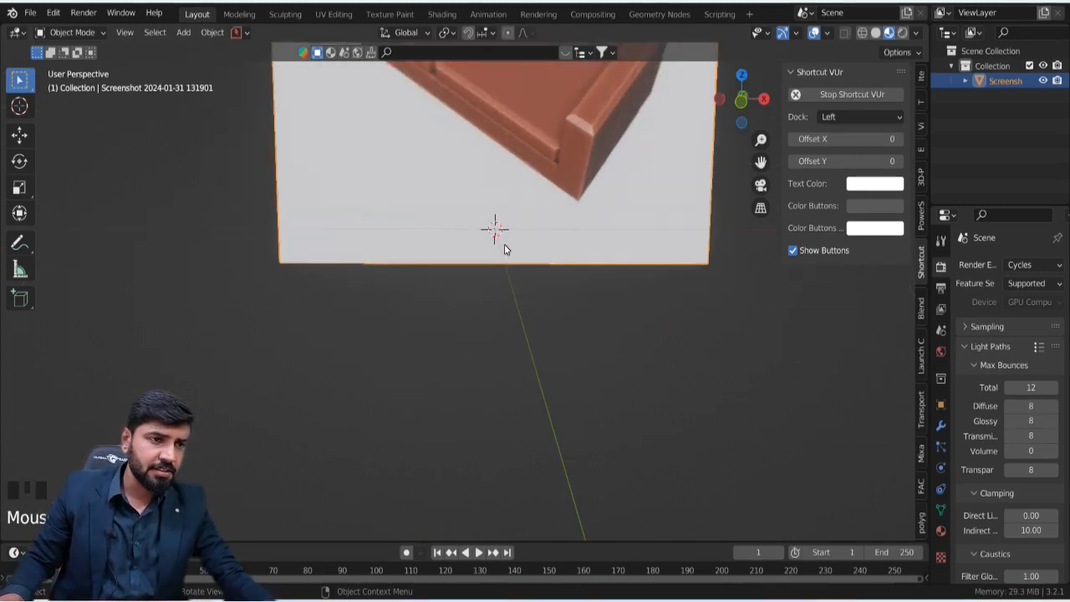
scroll(505, 245, down, 4)
key(g)
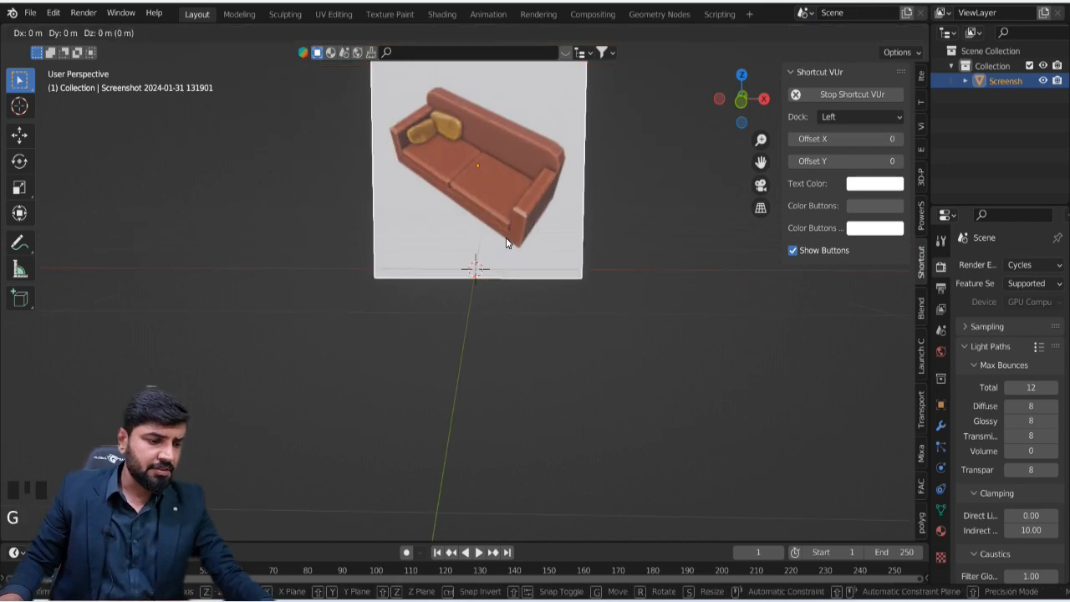
key(z)
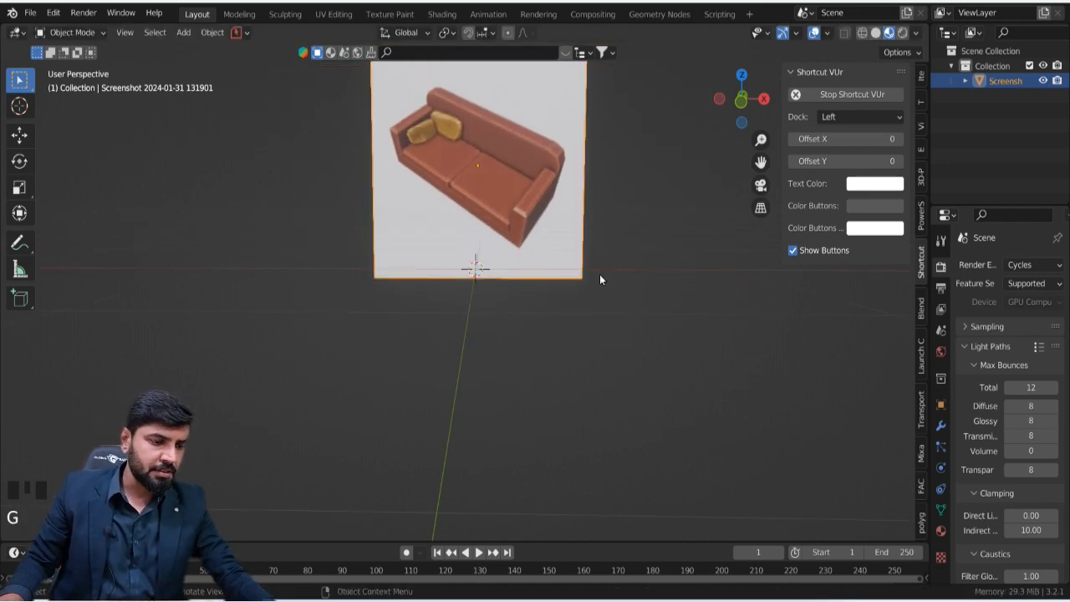
key(g)
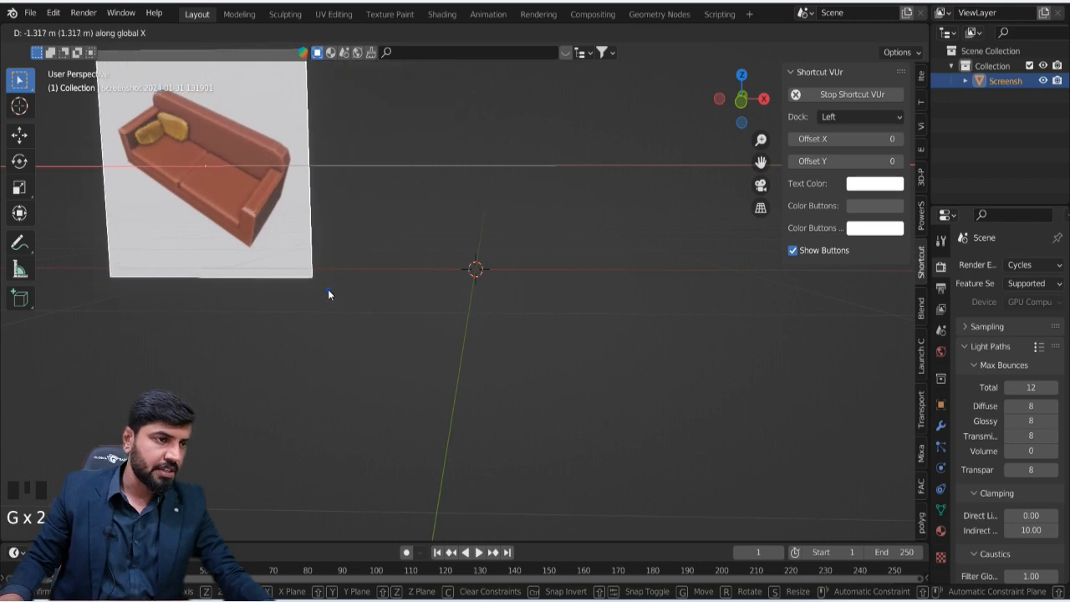
click(328, 289)
Step: Examine the sofa reference image up close, including its armrests, backrest, seat cushions and pillows
scroll(406, 290, down, 4)
middle_drag(409, 289, 604, 440)
scroll(387, 303, up, 3)
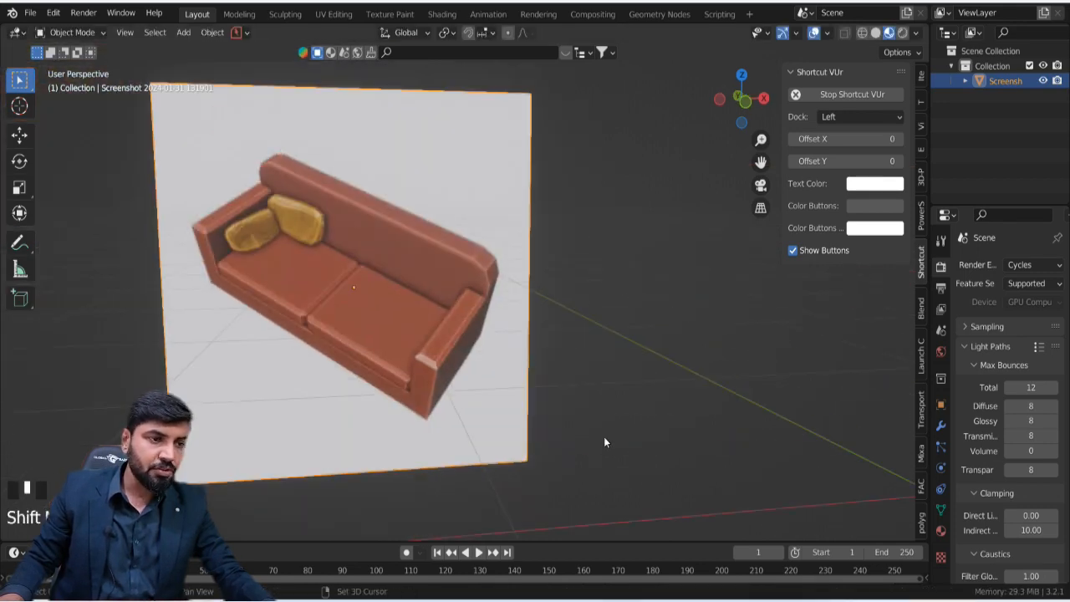
scroll(521, 367, up, 5)
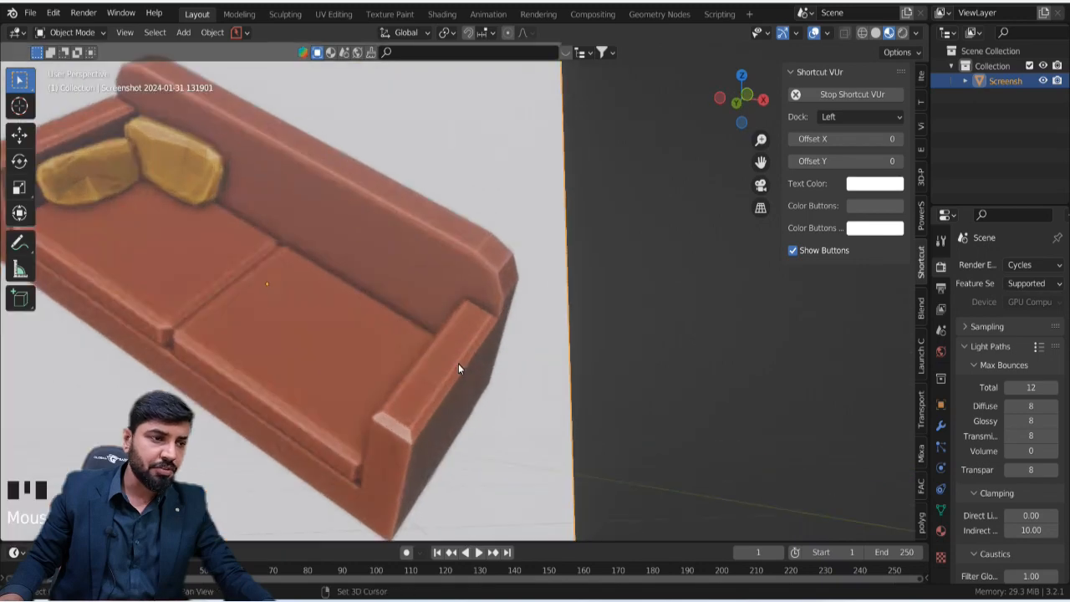
shift+middle_drag(459, 368, 597, 370)
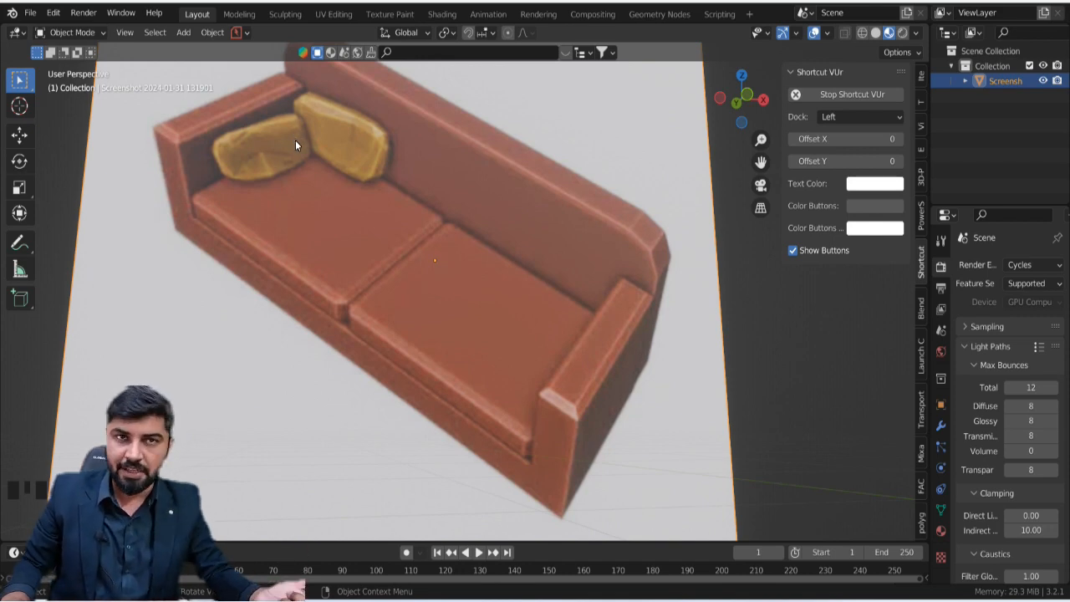
scroll(476, 419, down, 8)
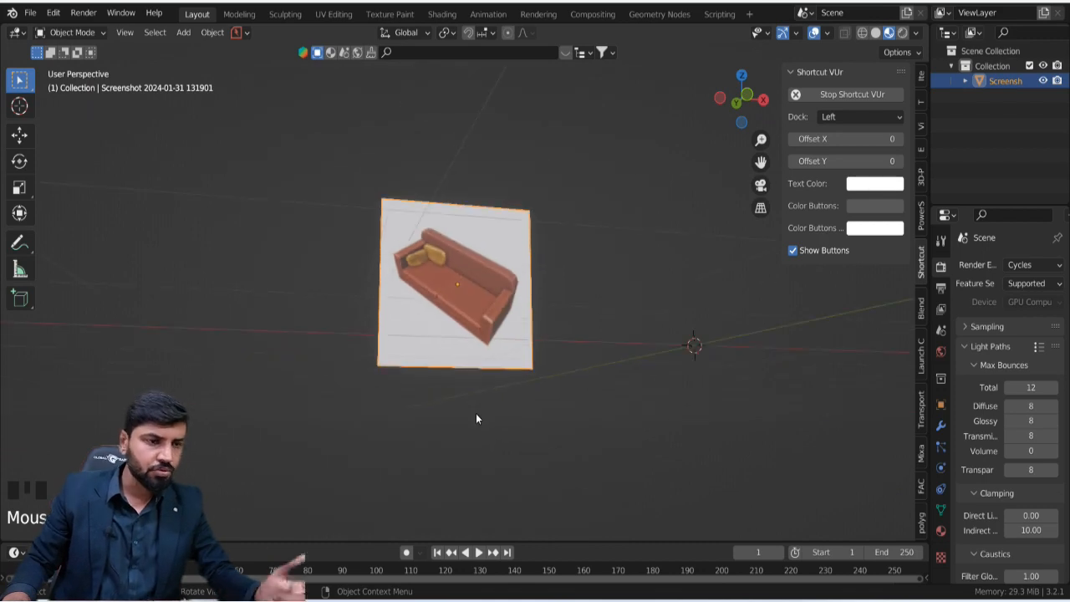
middle_drag(476, 418, 452, 462)
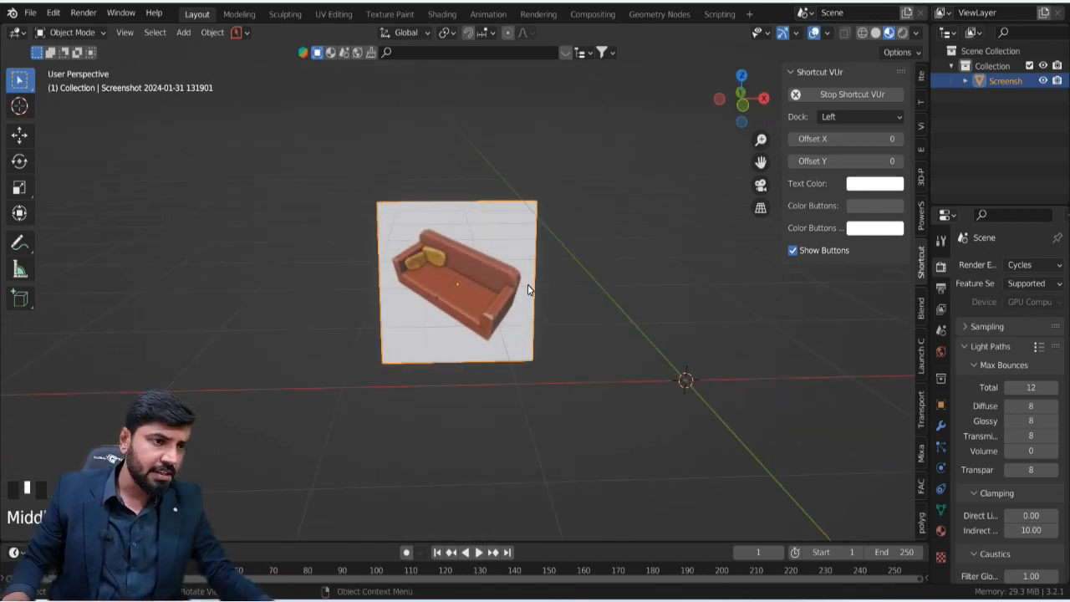
scroll(528, 289, up, 5)
shift+middle_drag(527, 289, 323, 286)
scroll(402, 294, down, 2)
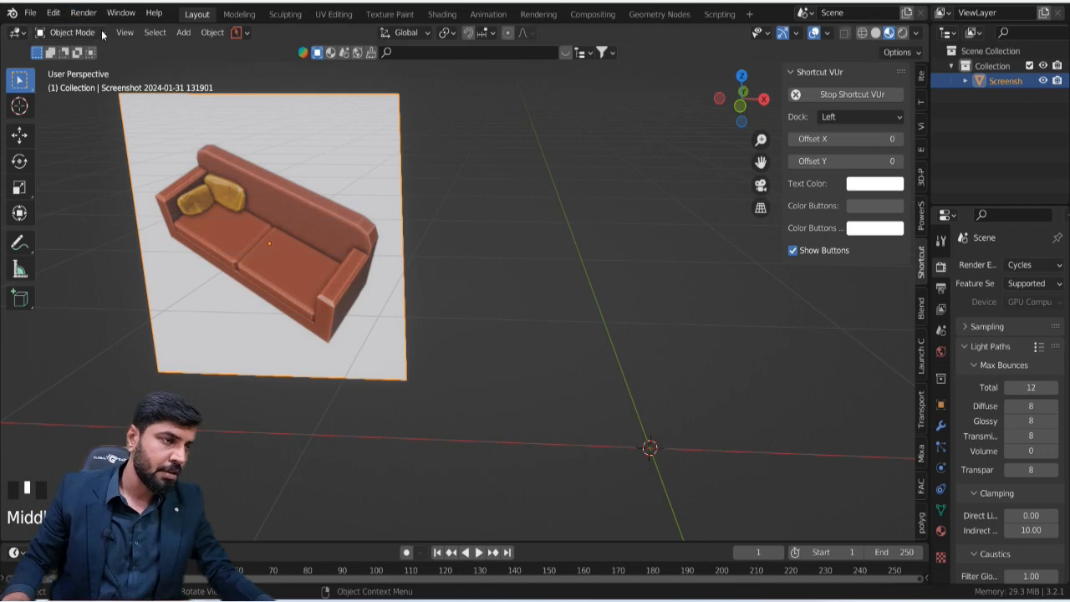
Step: Add a cube mesh at the world origin
click(213, 33)
mouse_move(301, 54)
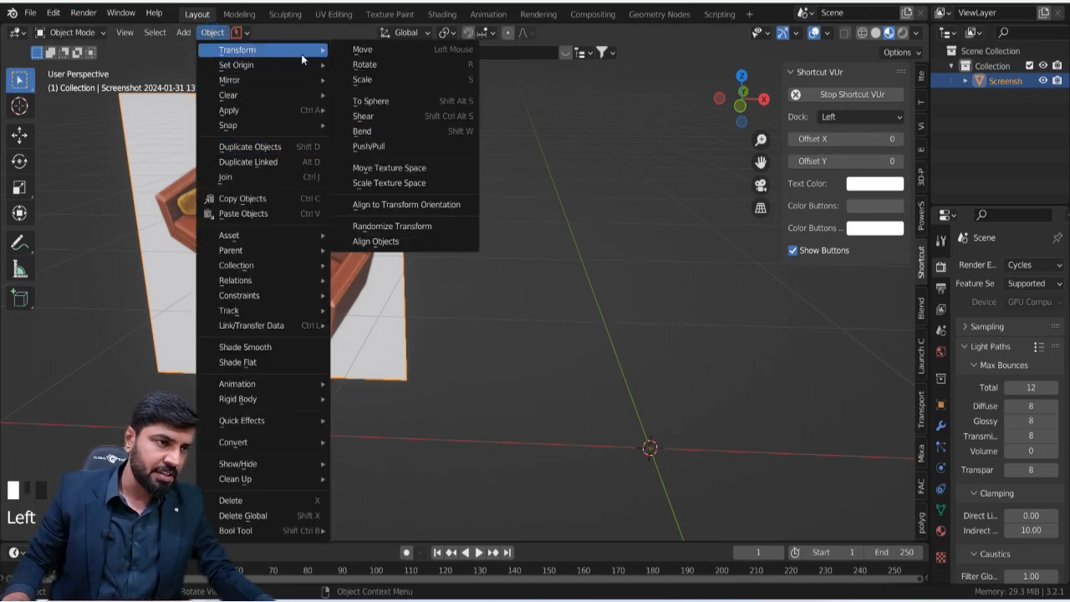
click(151, 74)
click(183, 33)
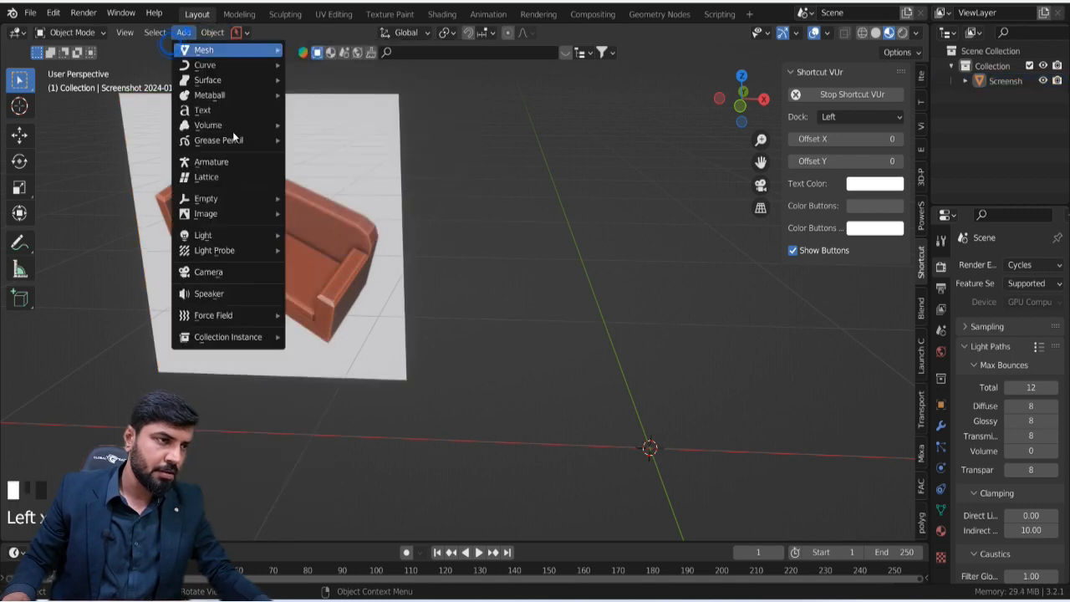
mouse_move(242, 50)
click(356, 83)
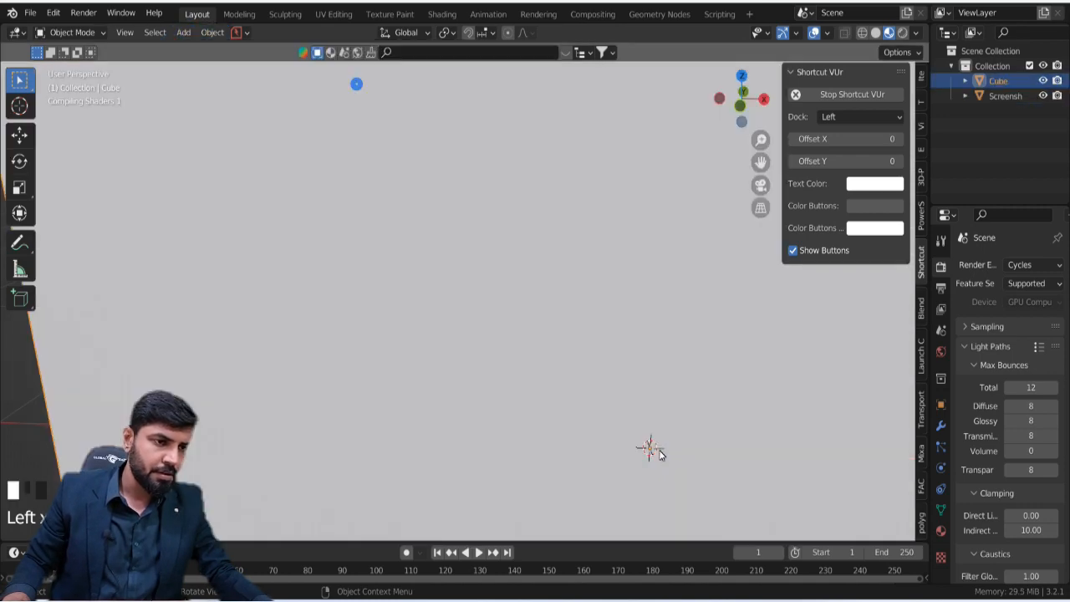
scroll(563, 458, down, 5)
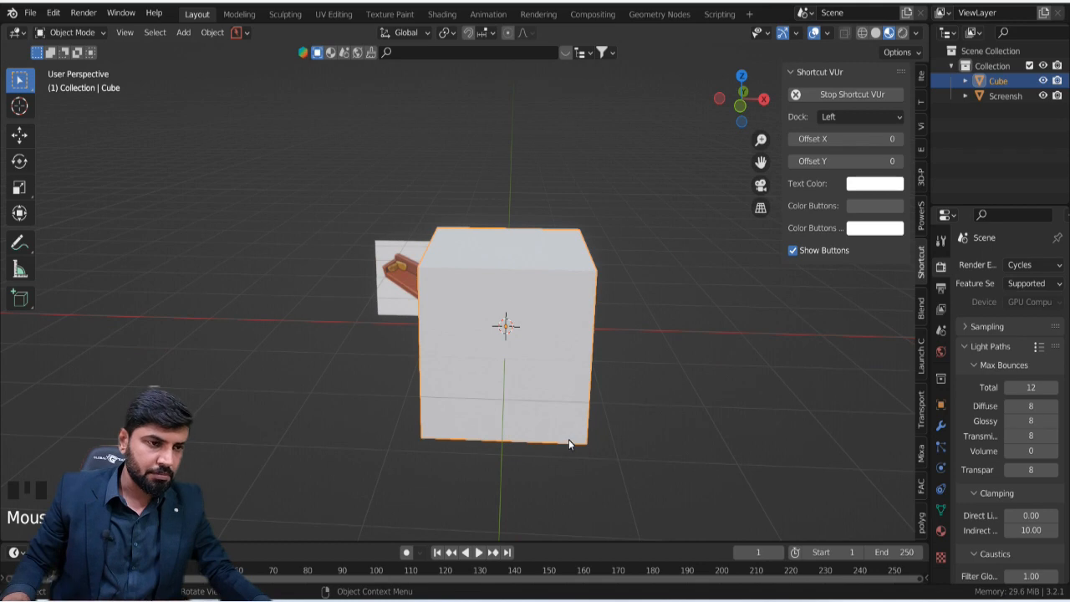
Step: Move the sofa image plane clear of the cube on its negative X side and enlarge it to about twice the cube's height
click(396, 270)
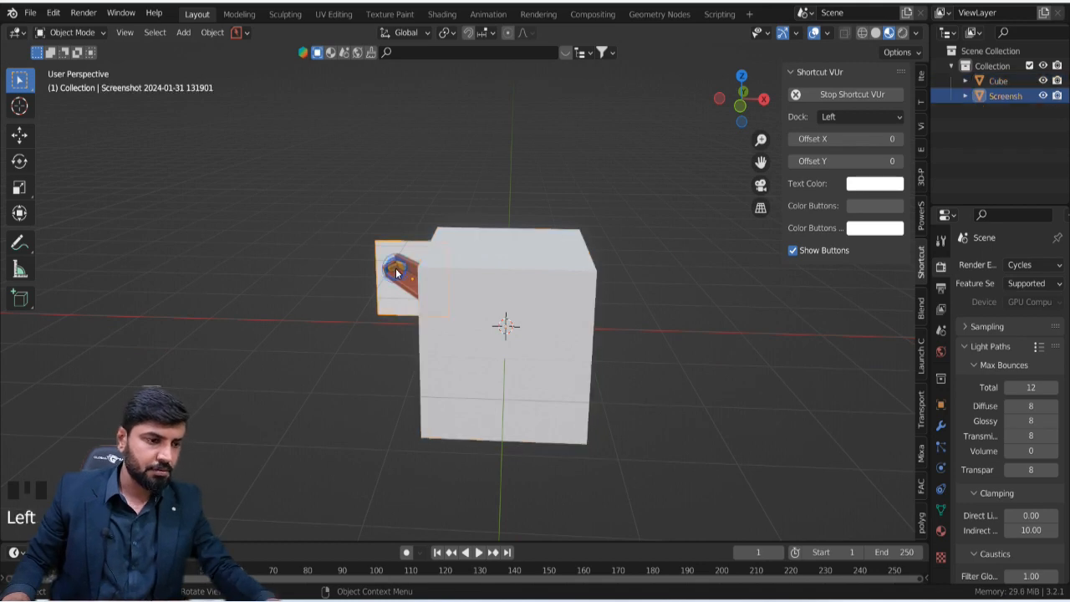
key(g)
click(221, 299)
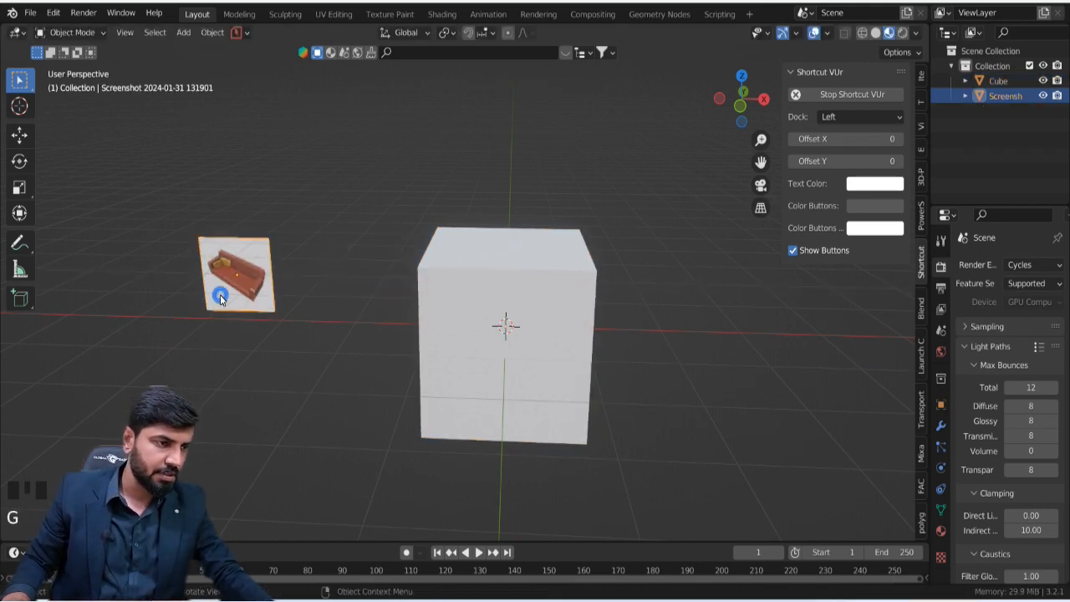
key(s)
right_click(292, 343)
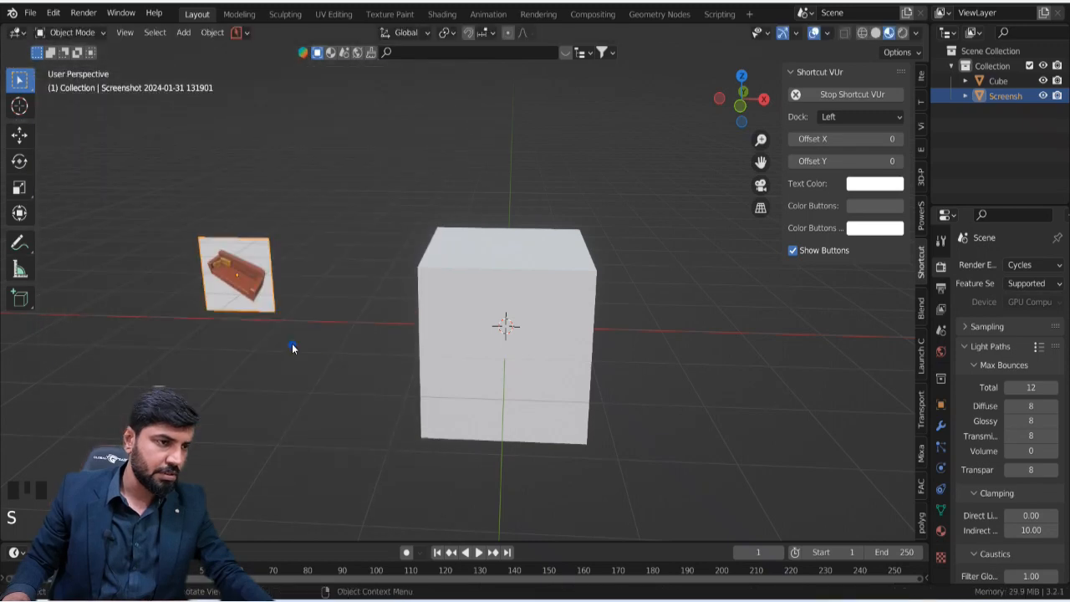
key(s)
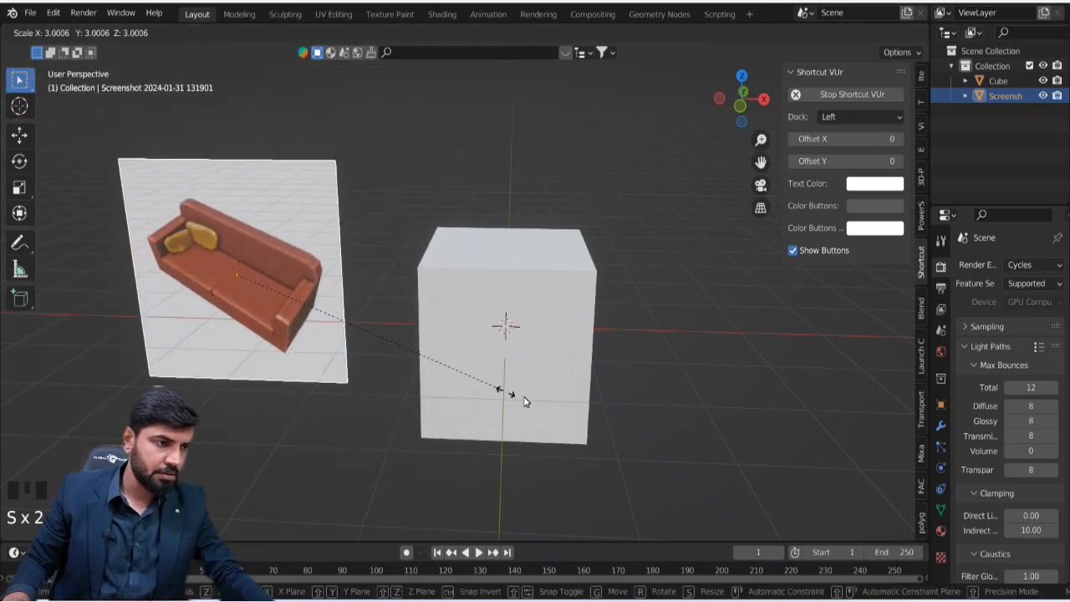
click(672, 416)
key(g)
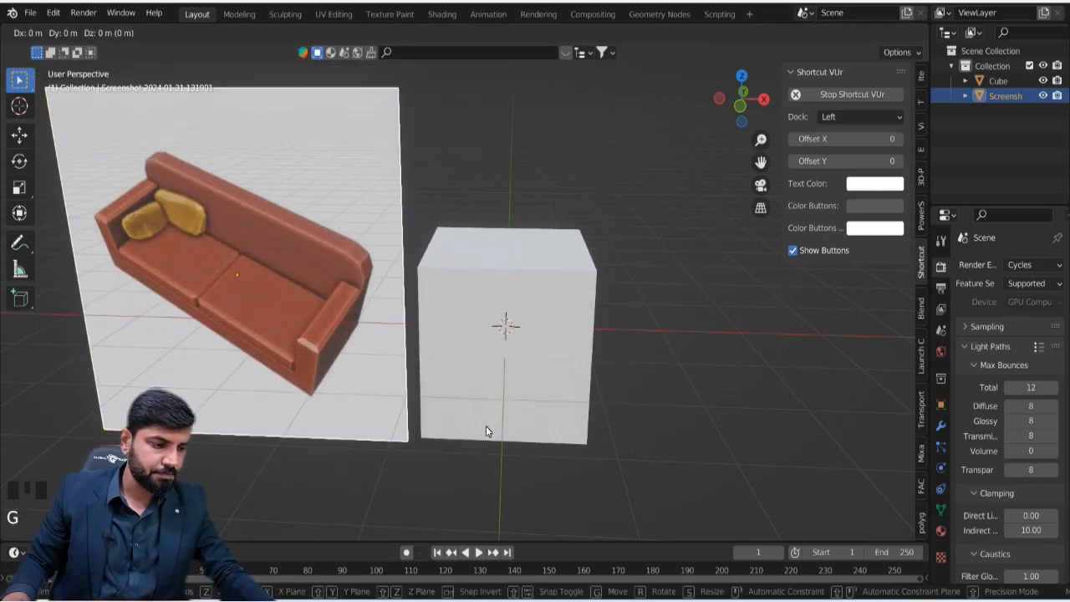
click(390, 406)
Step: Scale the cube by about 3.8 along the X axis to form a long sofa block
click(502, 359)
scroll(539, 377, down, 2)
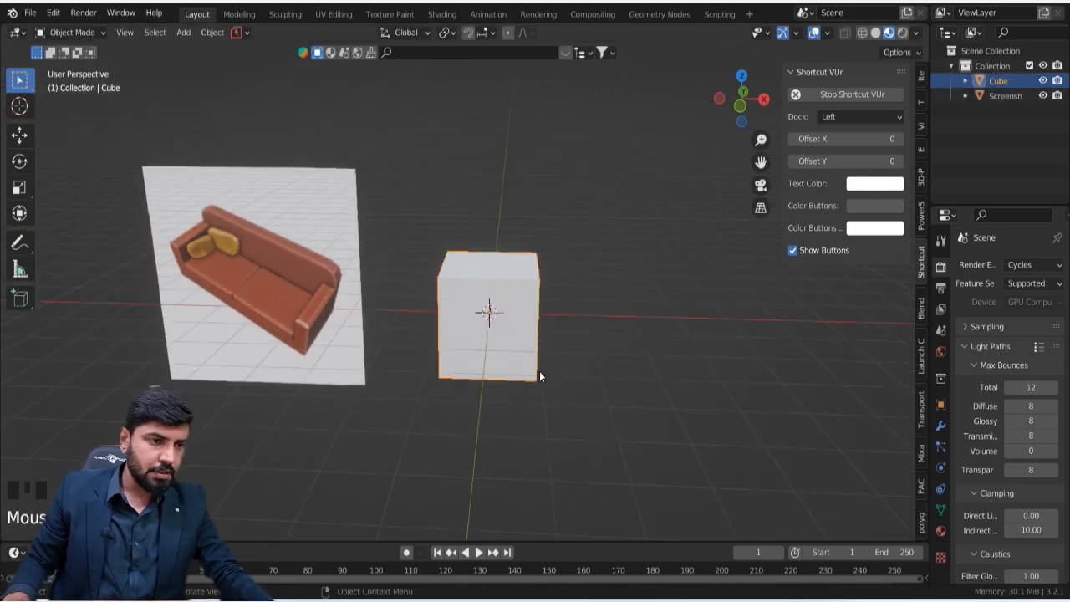
key(s)
key(x)
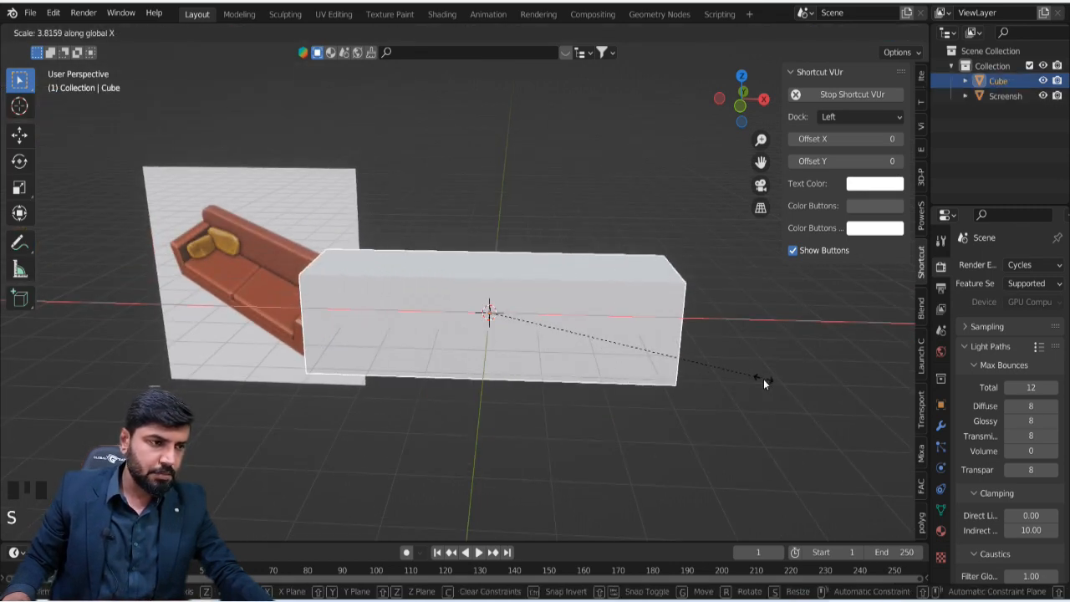
click(763, 379)
Step: Raise the long block along the Z axis until its base rests on the ground grid
middle_drag(764, 379, 696, 366)
key(g)
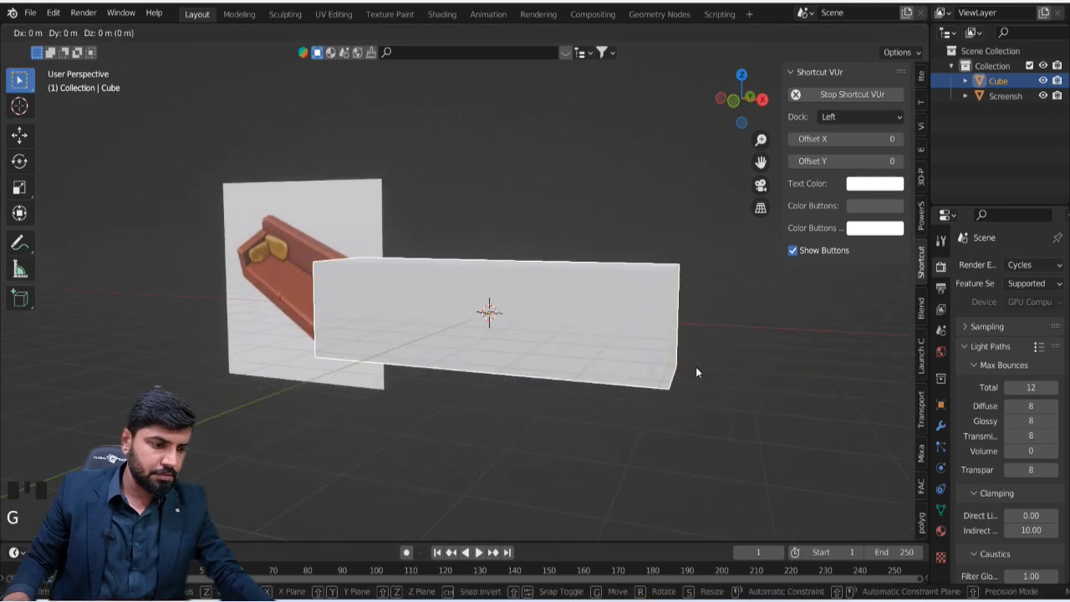
key(z)
click(694, 306)
middle_drag(601, 341, 657, 357)
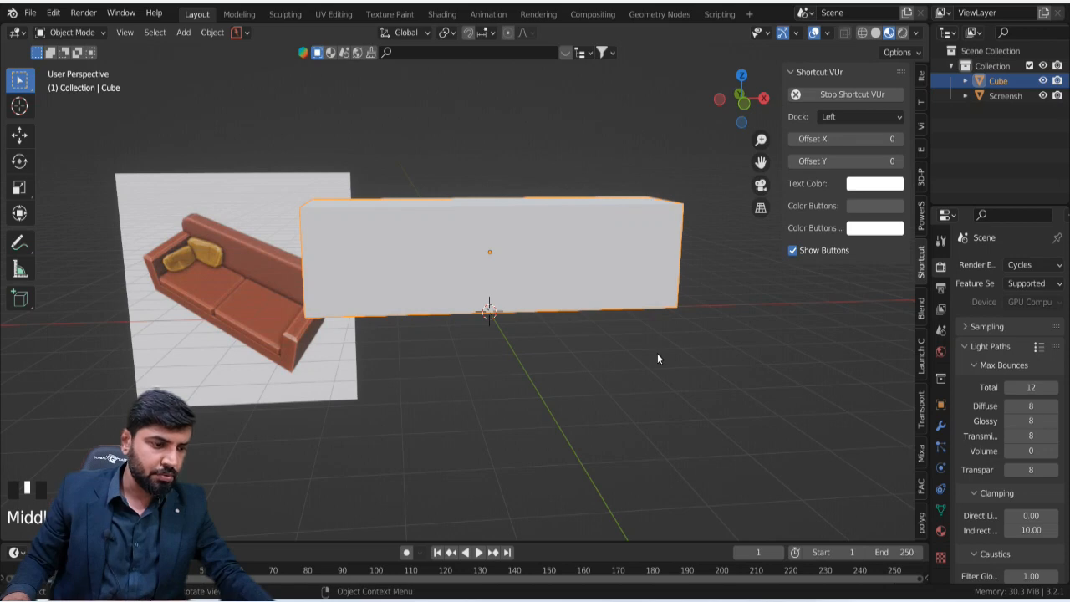
Step: Flatten the long block along the Z axis to about 0.26 of its height and lower it onto the ground grid
key(s)
key(z)
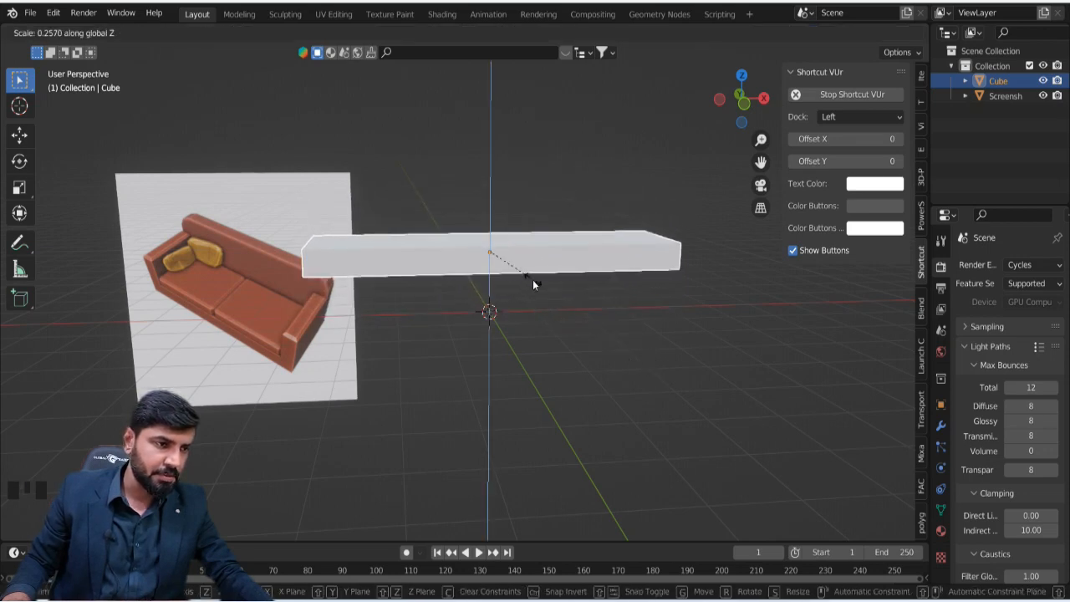
click(546, 283)
key(g)
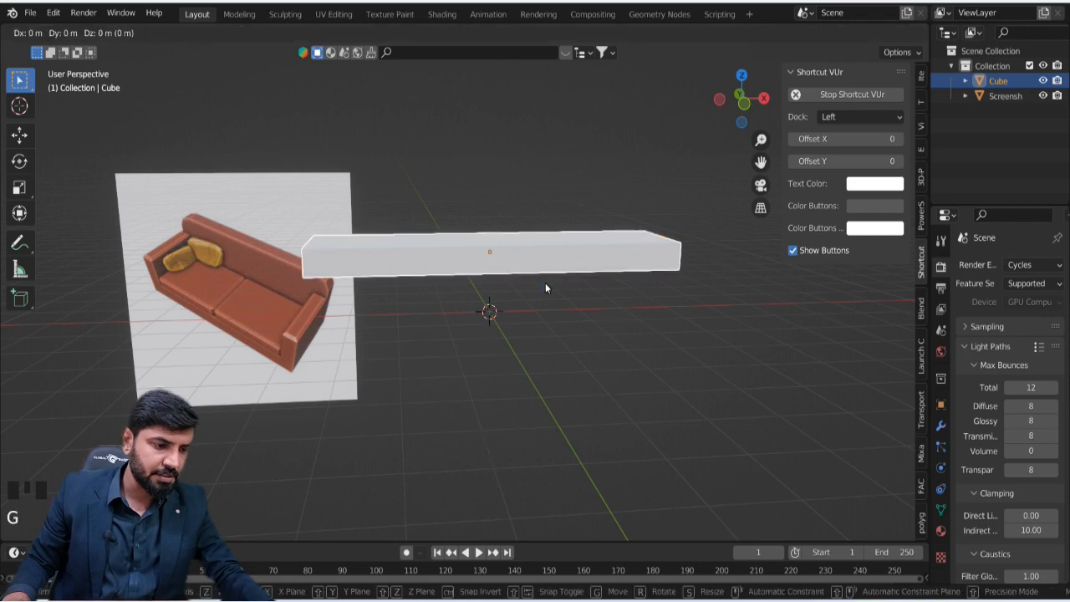
key(z)
click(548, 324)
Step: Widen the flattened block slightly along the Y axis to deepen the seat base
middle_drag(505, 324, 439, 380)
scroll(463, 359, up, 2)
scroll(461, 360, down, 3)
key(s)
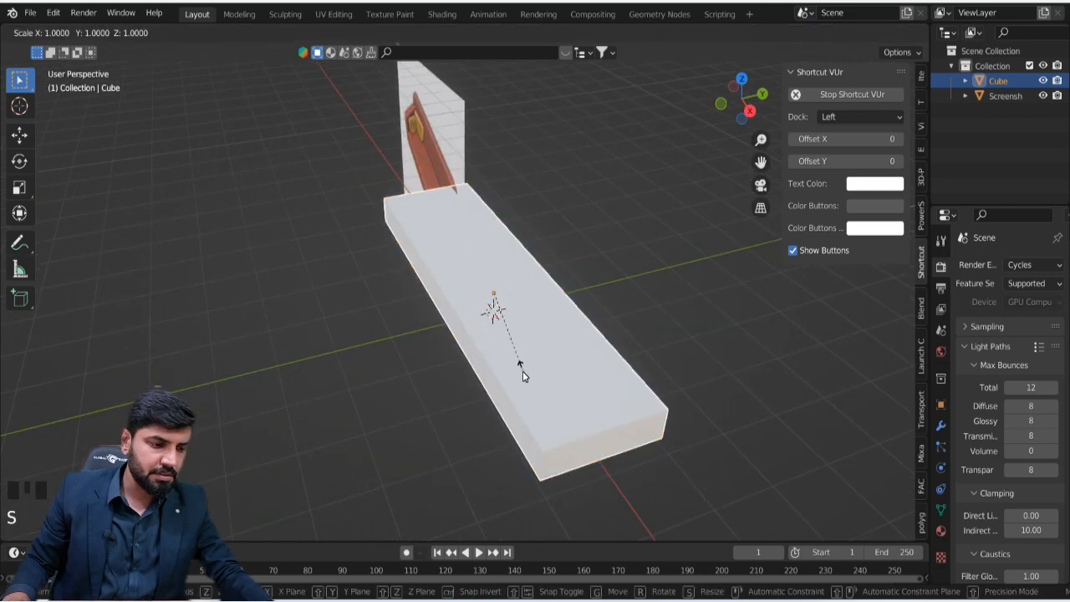
key(y)
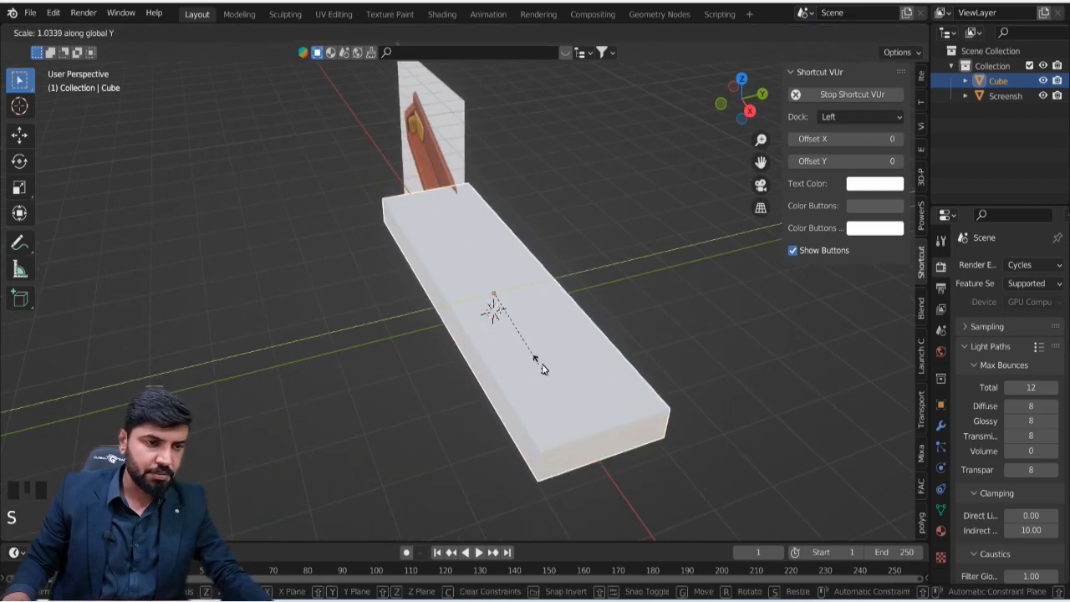
click(563, 344)
Step: Enter mesh editing on the block with edge selection active
middle_drag(564, 344, 638, 339)
key(Tab)
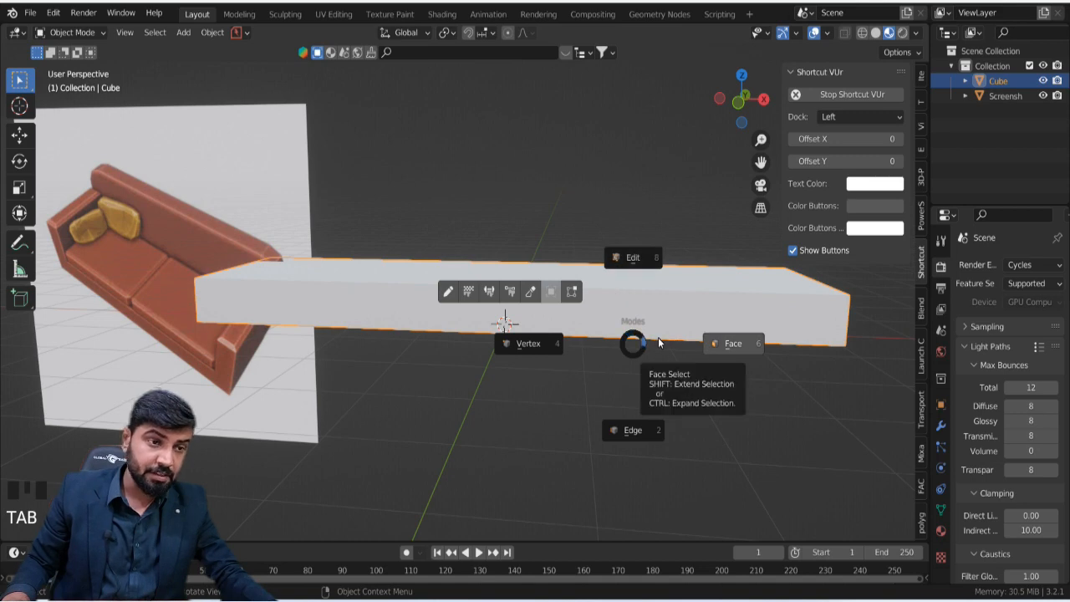
click(633, 430)
middle_drag(563, 363, 551, 379)
scroll(487, 301, up, 1)
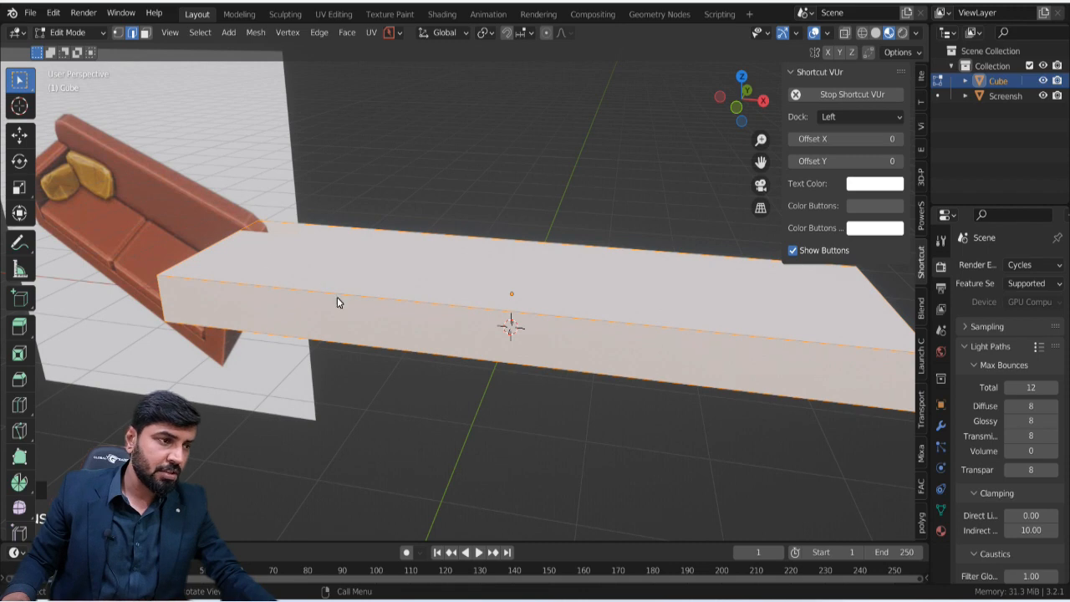
scroll(449, 332, down, 3)
scroll(367, 365, up, 2)
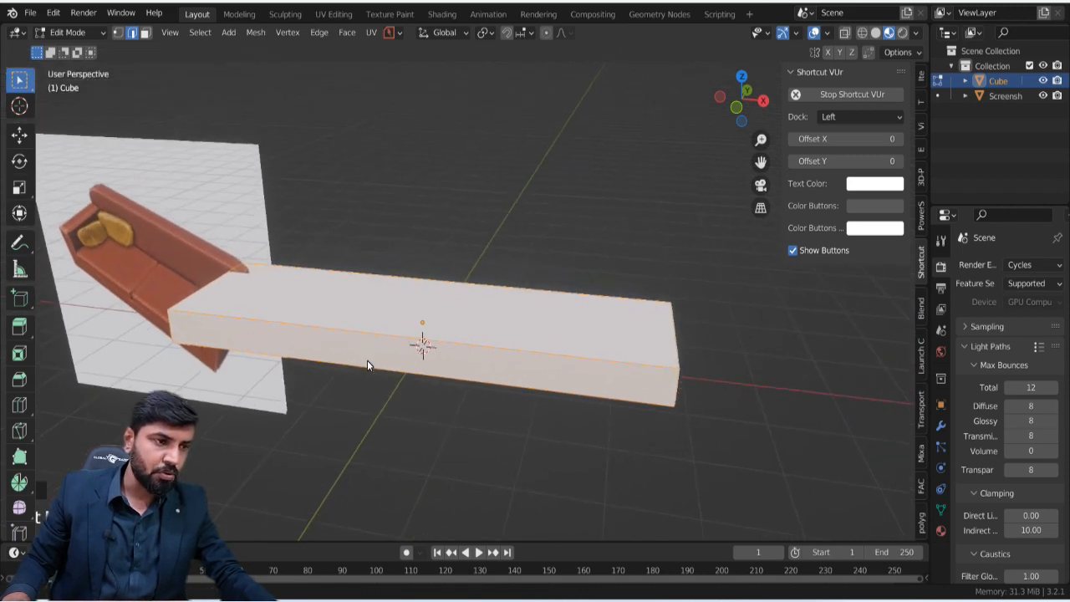
shift+middle_drag(367, 360, 361, 363)
middle_drag(454, 370, 460, 374)
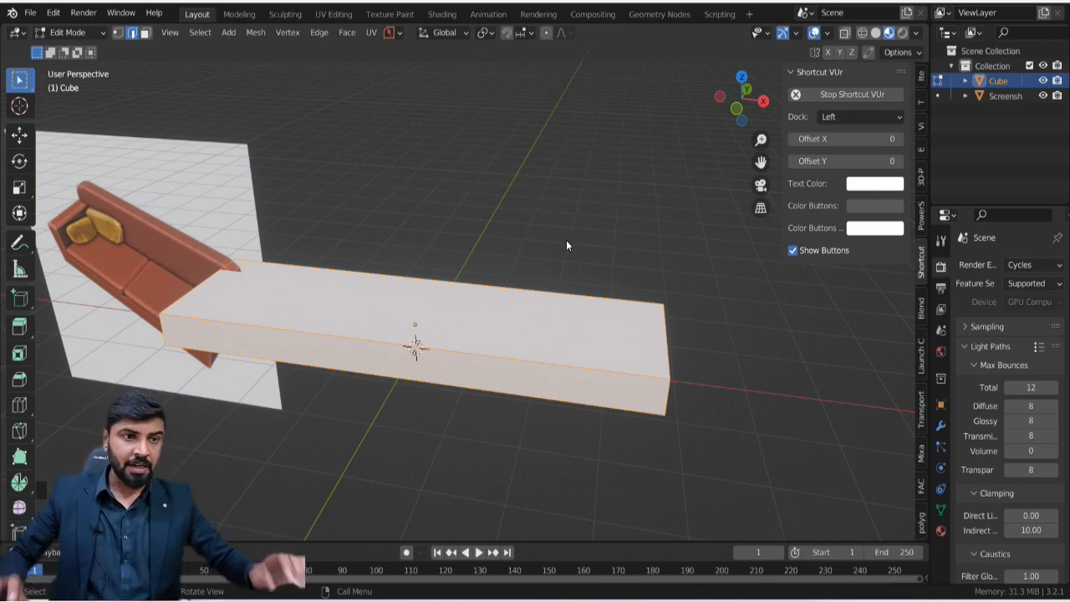
key(ctrl+r)
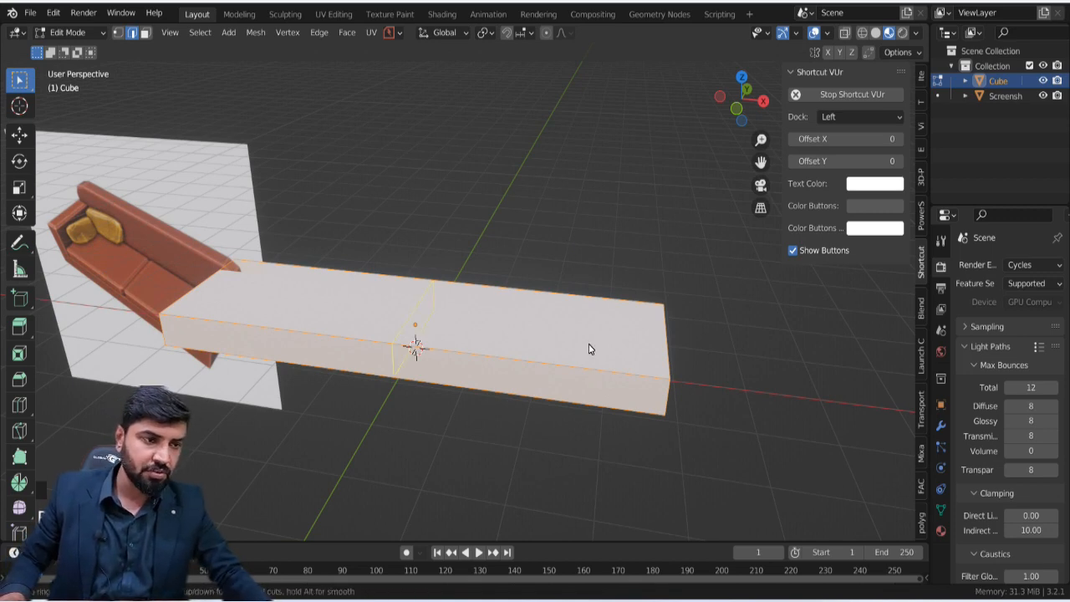
click(453, 337)
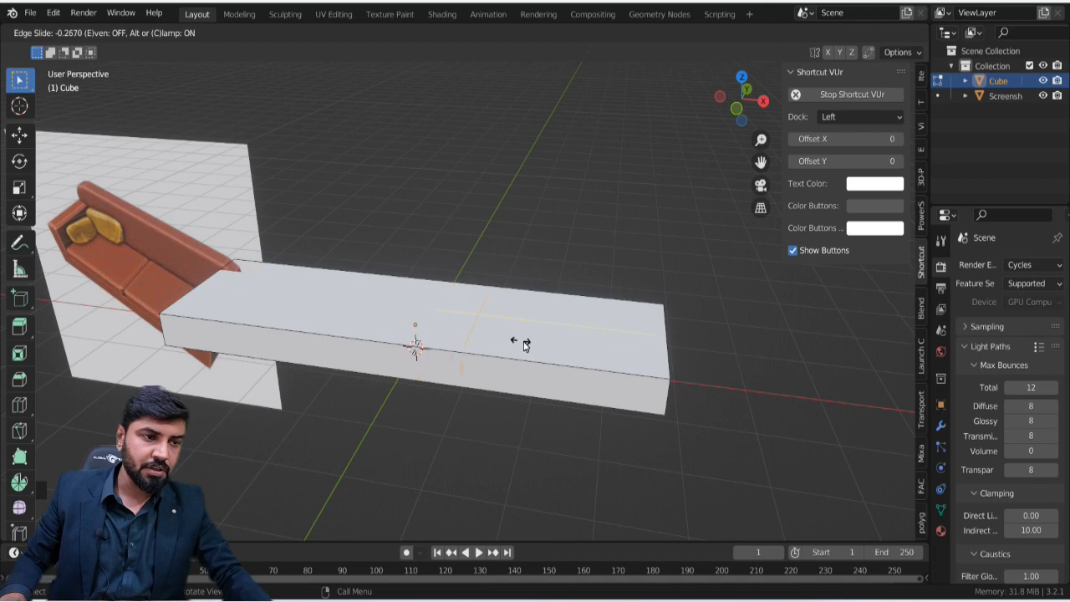
right_click(671, 357)
key(a)
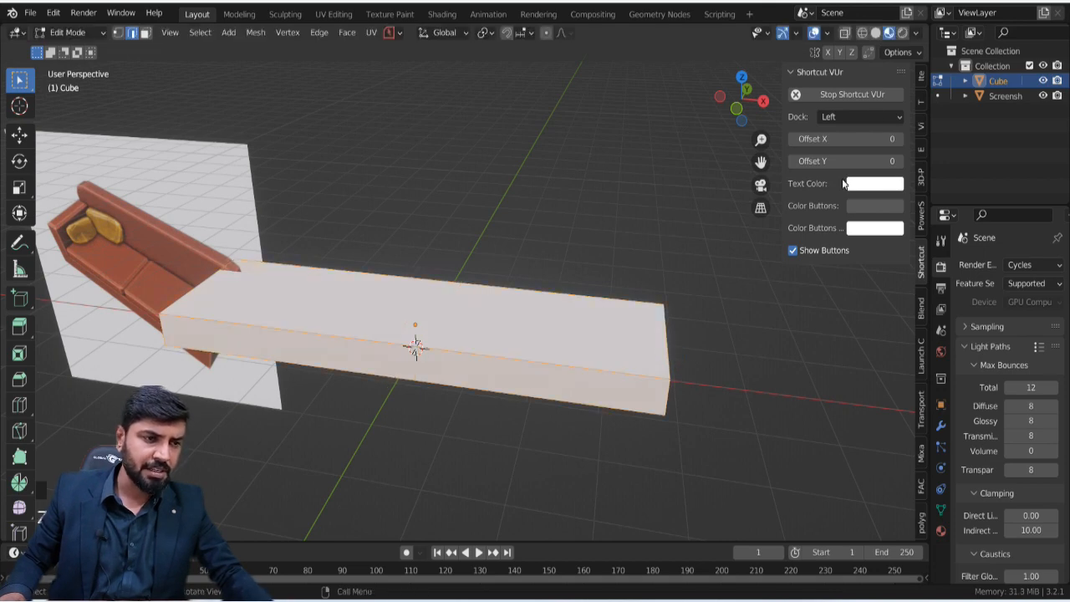
Step: Enable X-axis mirror editing and add a loop cut across the middle of the block's length
click(827, 53)
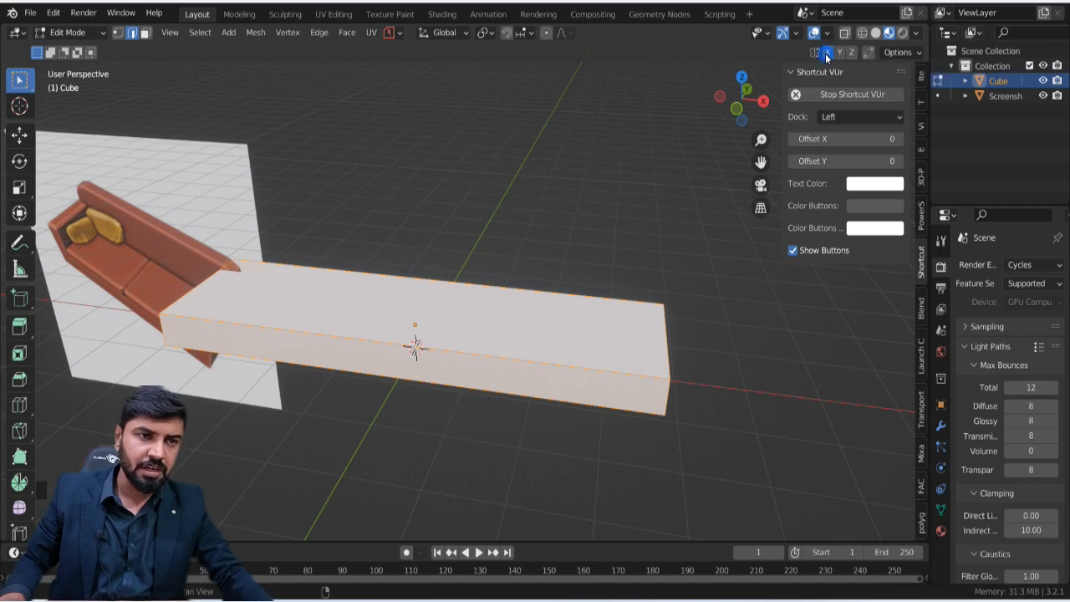
key(ctrl+r)
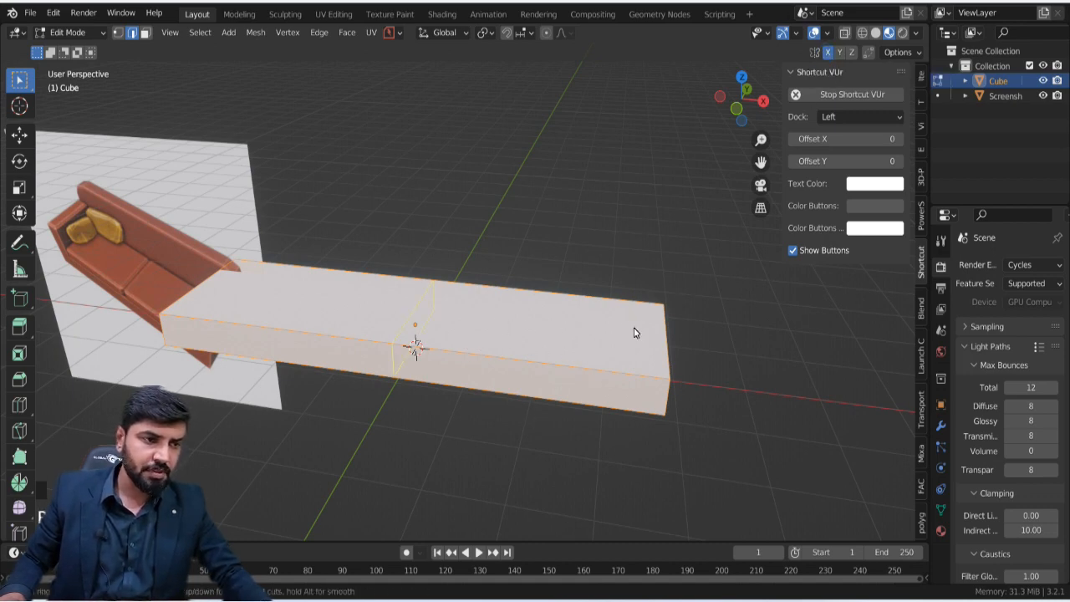
click(593, 314)
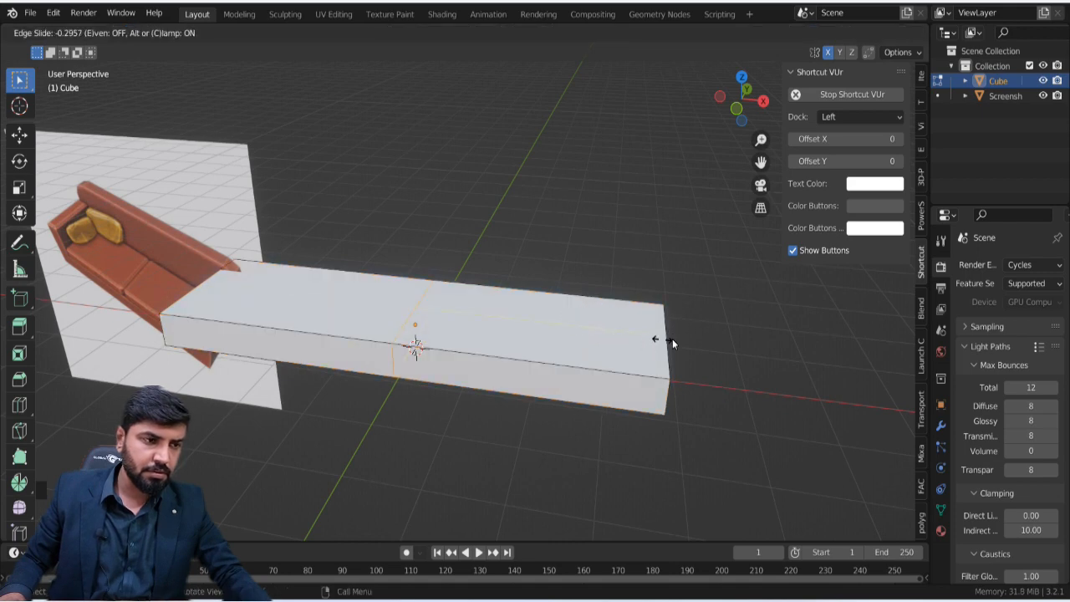
click(427, 391)
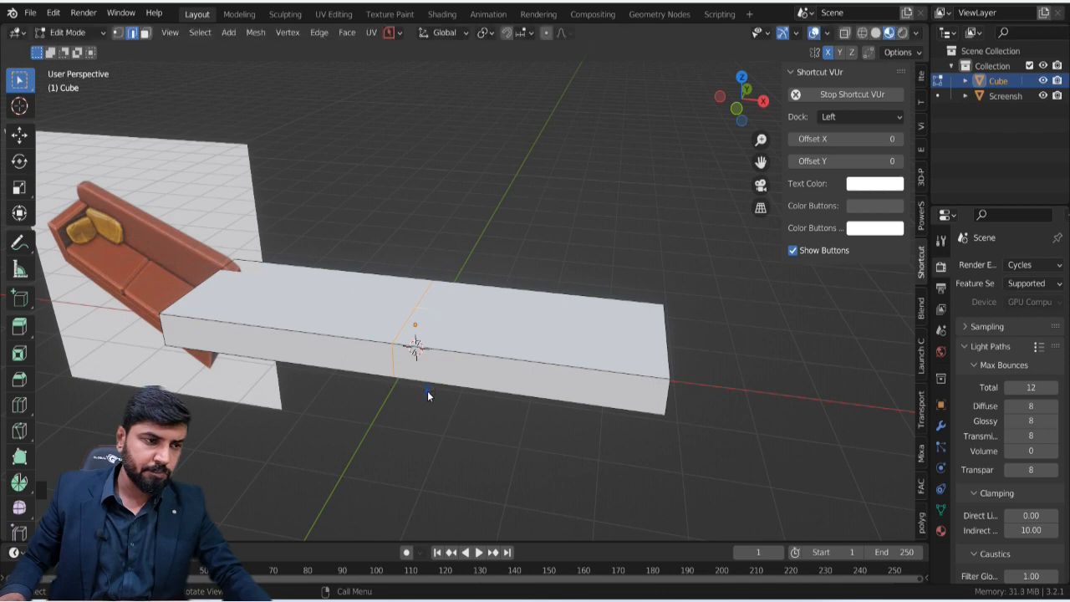
key(g)
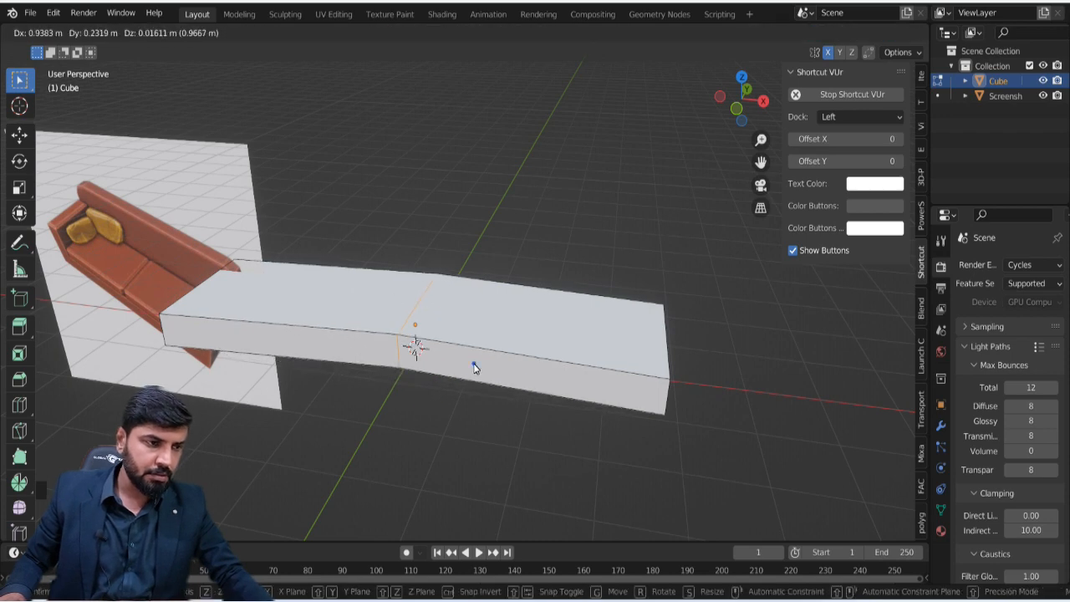
right_click(474, 365)
key(g)
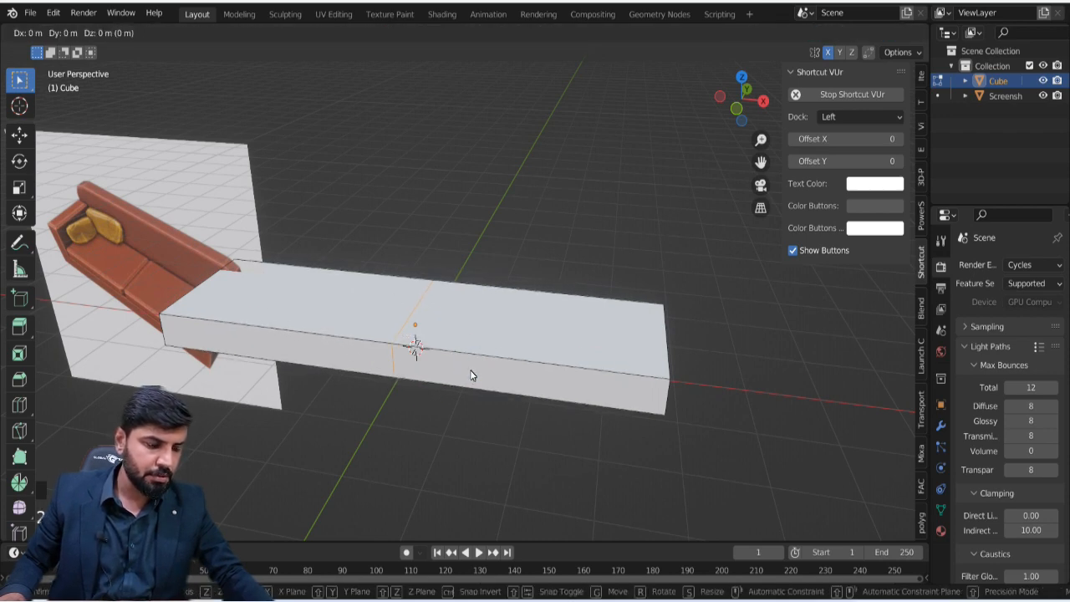
key(x)
right_click(488, 361)
Step: Add another loop cut across the middle of the block's positive X half
middle_drag(488, 360, 440, 363)
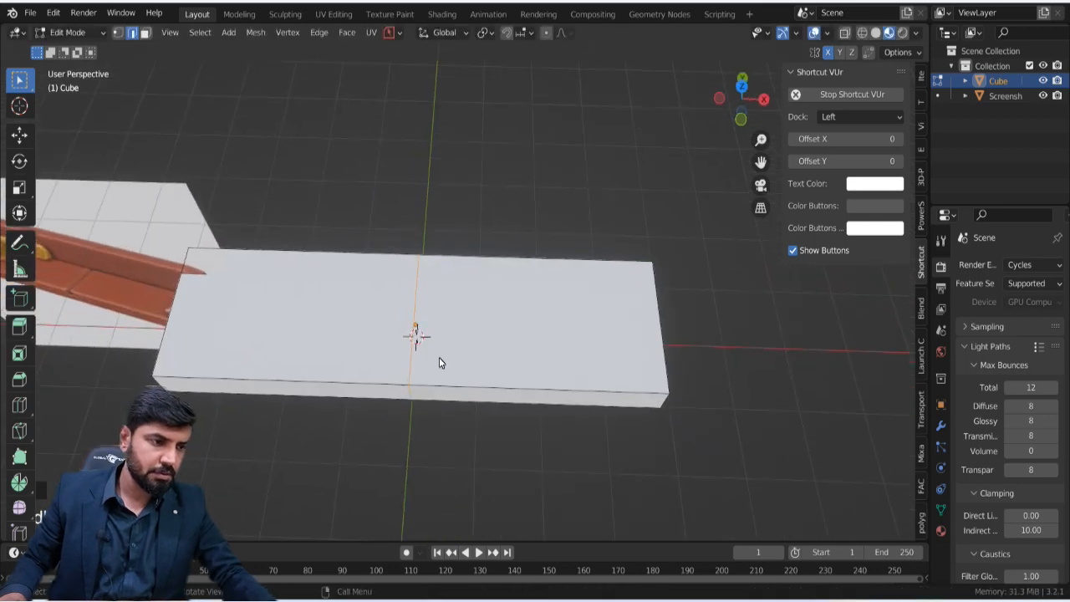
key(shift+r)
click(586, 302)
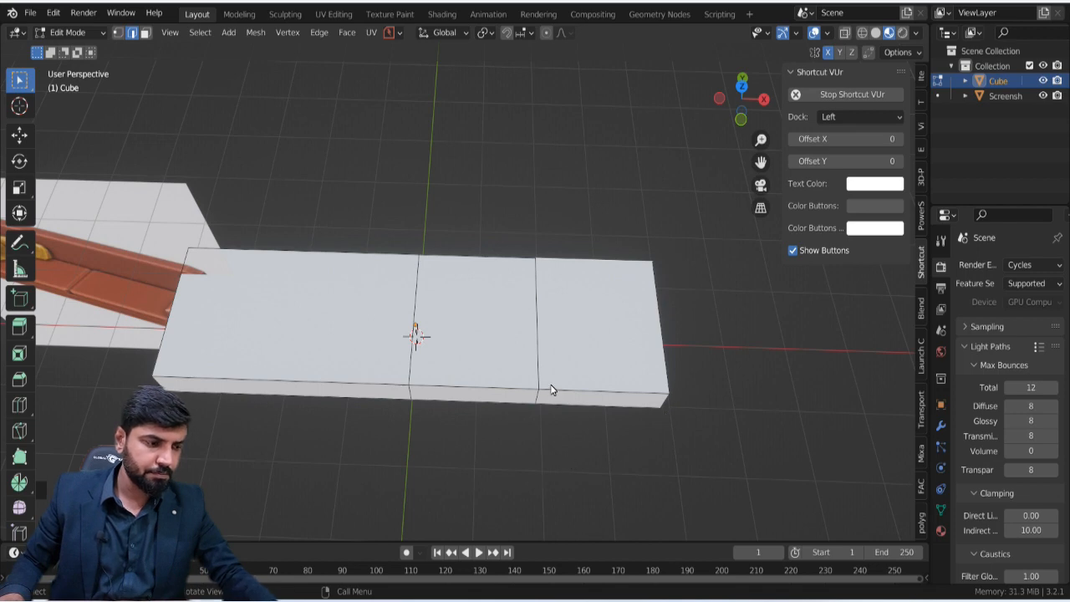
key(g)
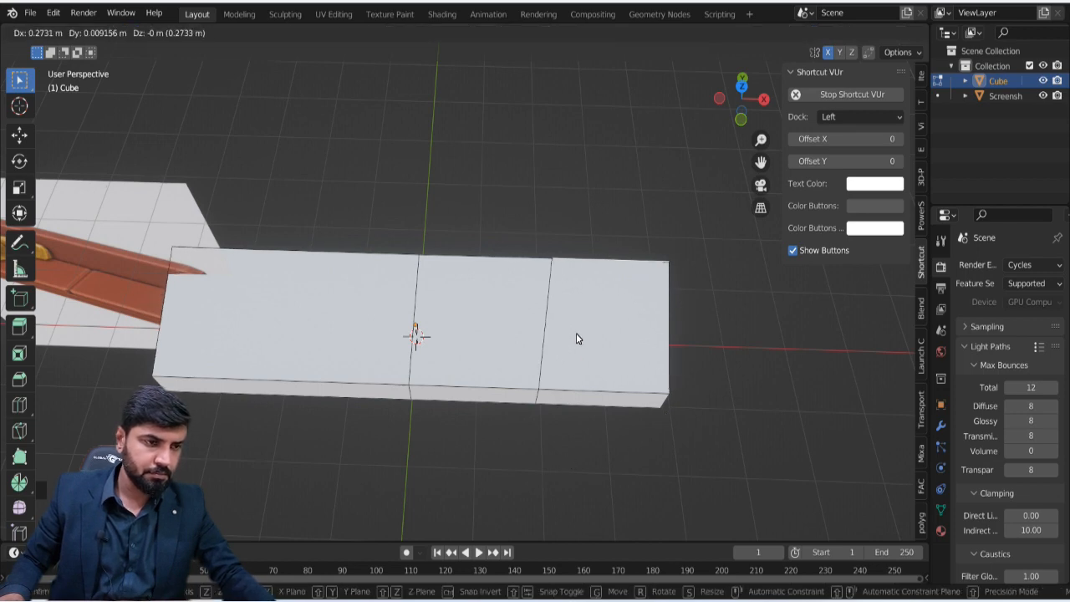
right_click(544, 332)
Step: Select the new edge loop and move it along the X axis close to the block's positive X end
scroll(544, 335, up, 2)
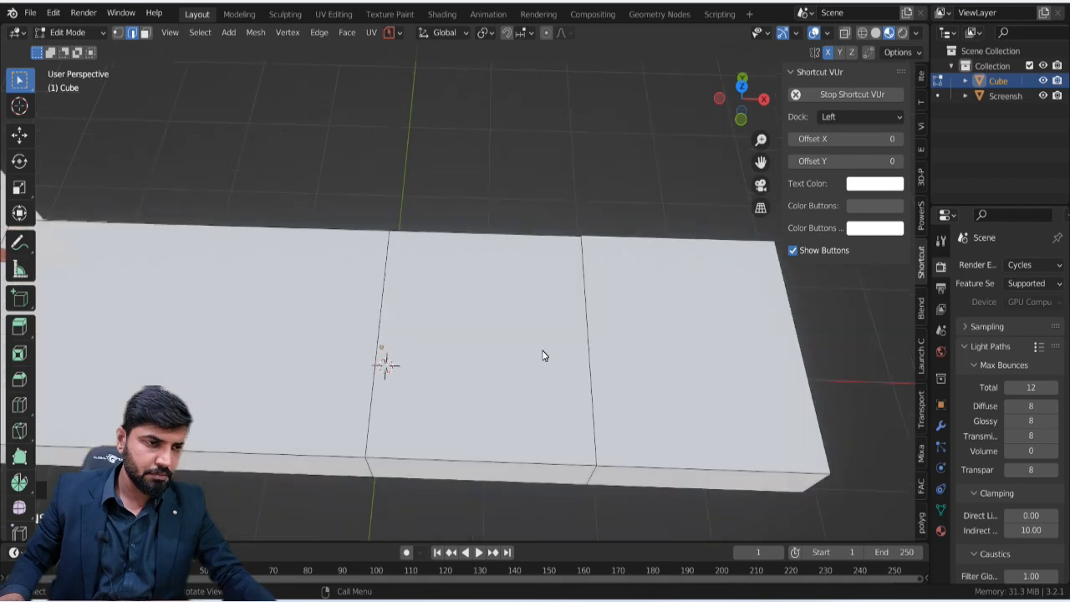
shift+middle_drag(608, 410, 552, 357)
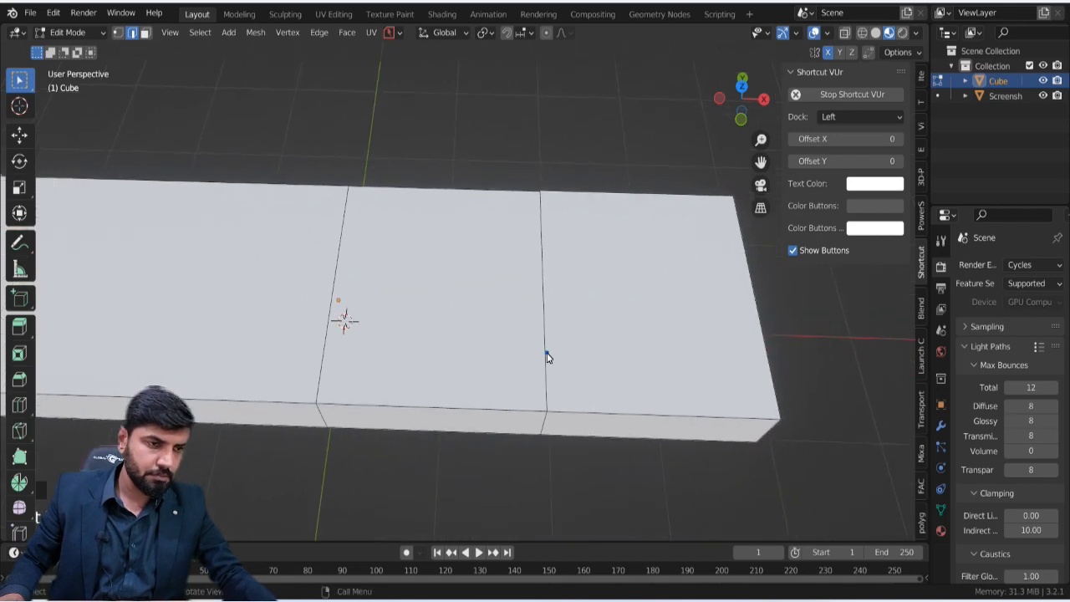
alt+click(543, 429)
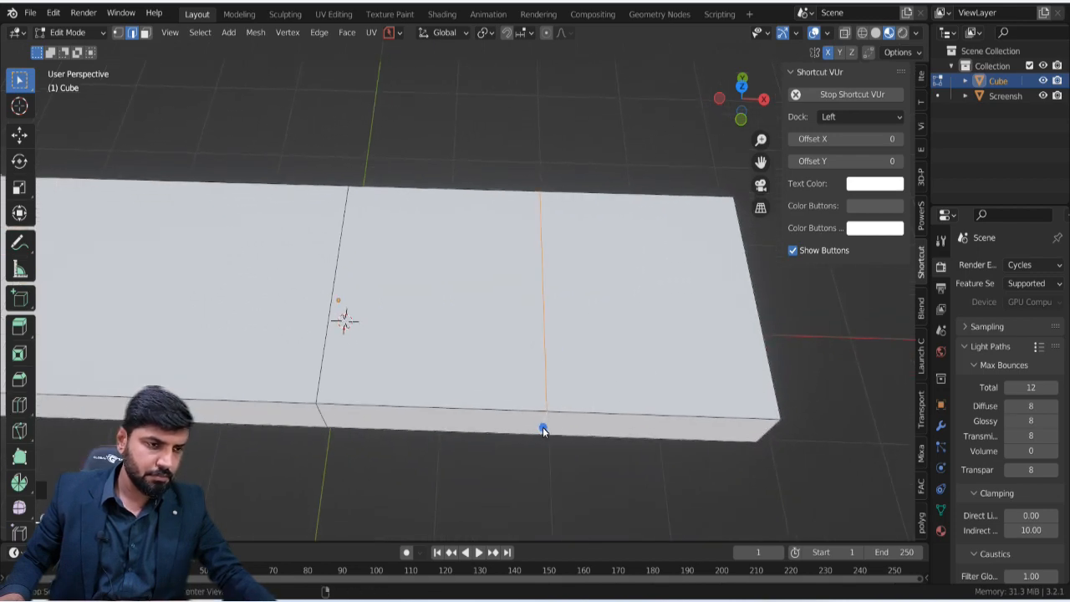
key(g)
key(x)
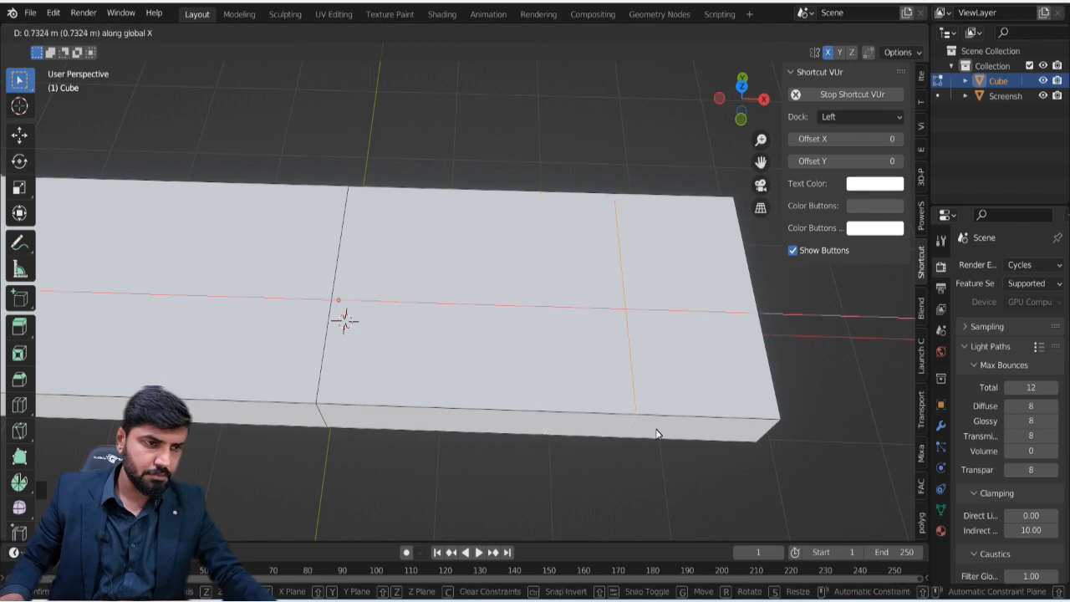
click(710, 430)
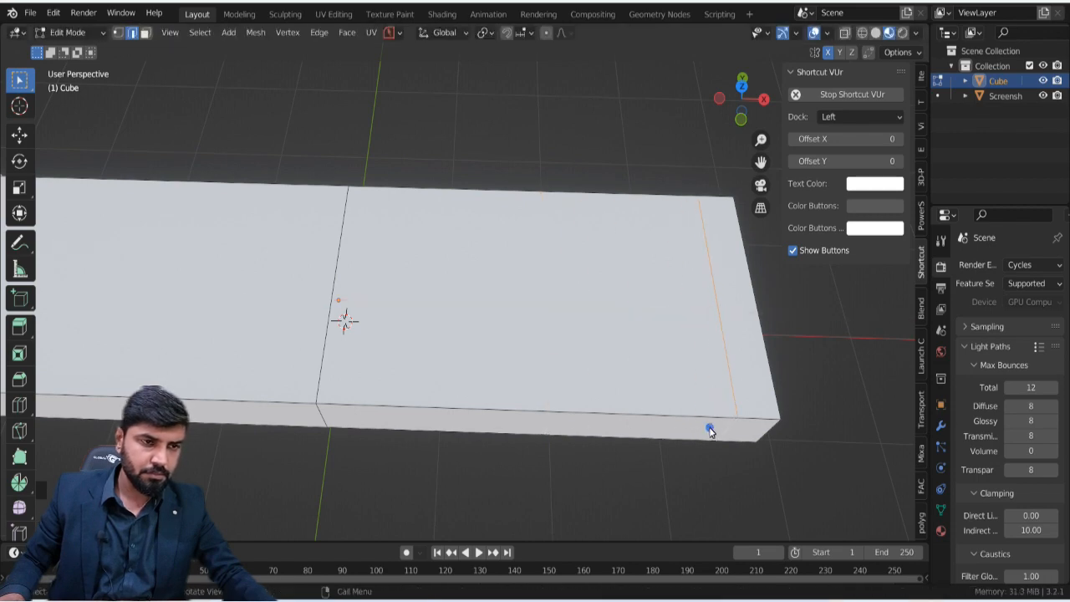
Step: Switch to face selection, select the narrow top face at the block's positive X end and try extruding it upward
key(ctrl+Tab)
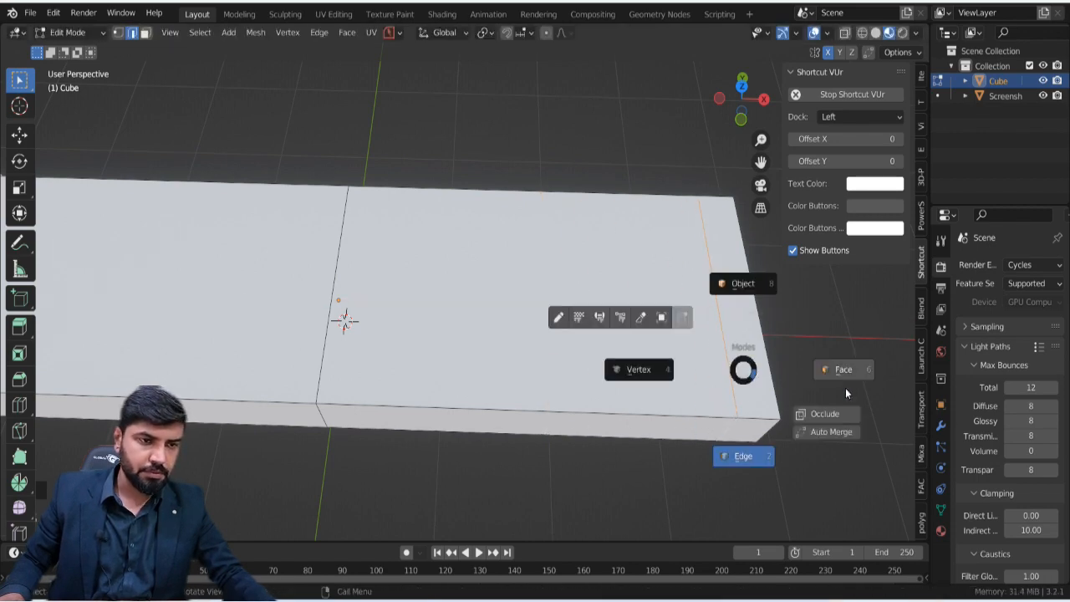
click(846, 386)
scroll(733, 433, down, 5)
middle_drag(733, 434, 731, 406)
key(e)
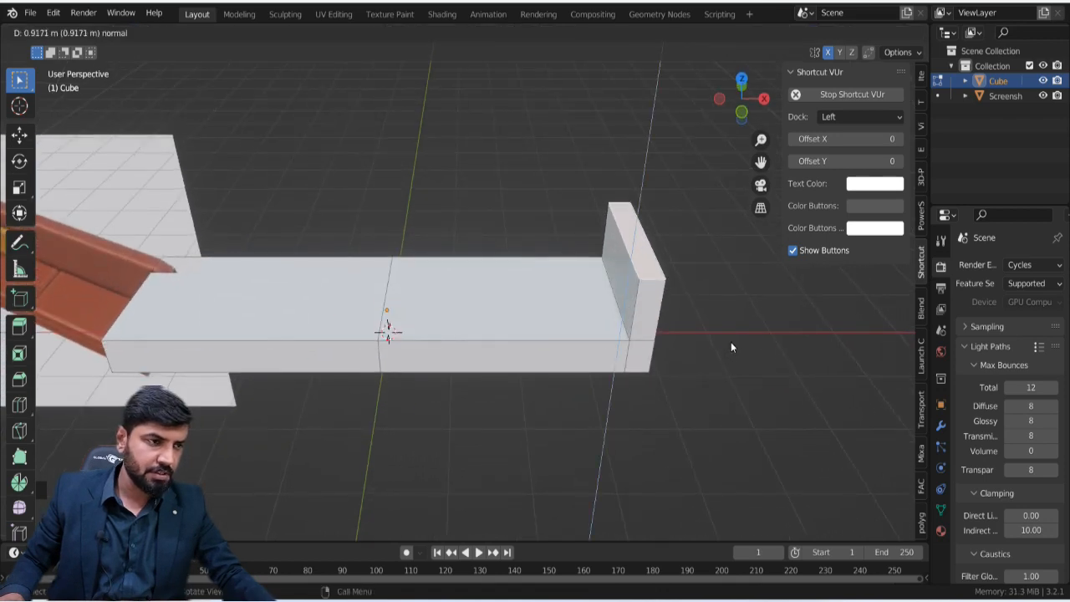
right_click(731, 342)
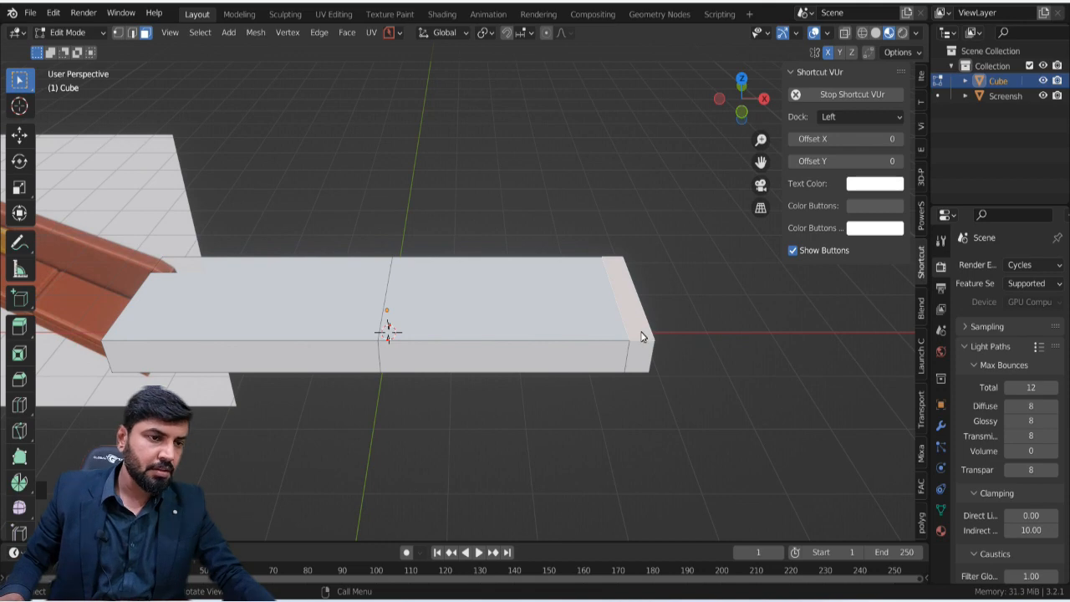
Step: Add a Mirror modifier on the X axis to the block and try to pick the block itself as the mirror object
click(940, 406)
click(940, 425)
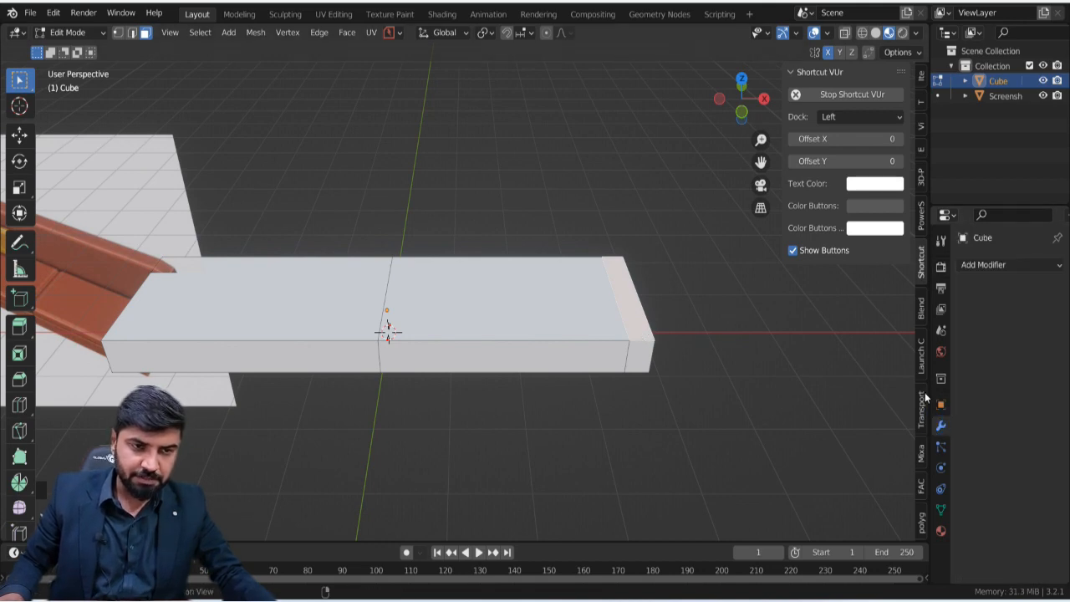
drag(928, 393, 899, 393)
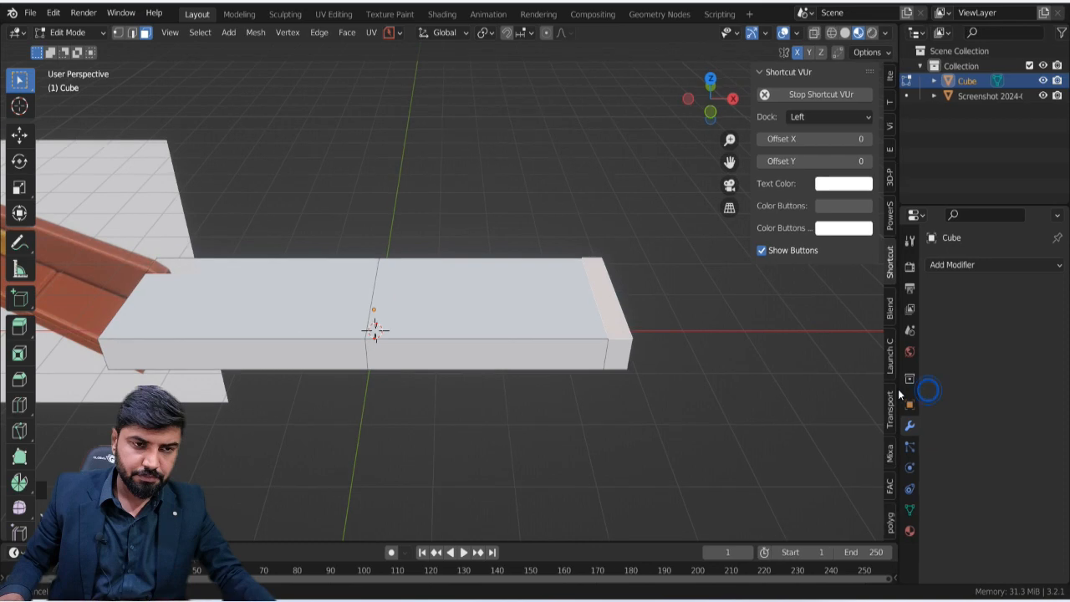
click(972, 268)
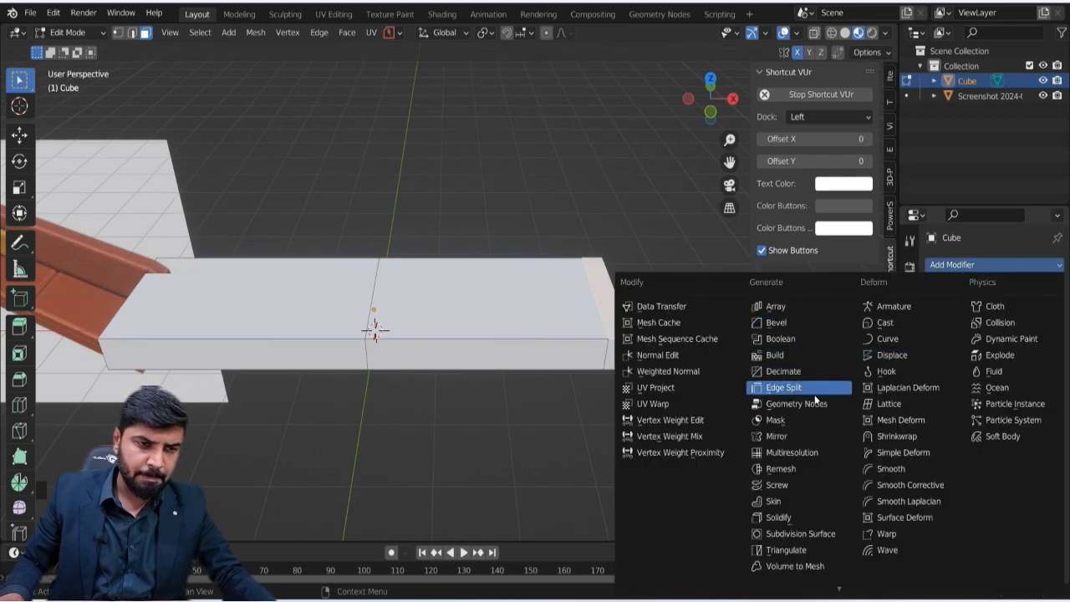
click(820, 442)
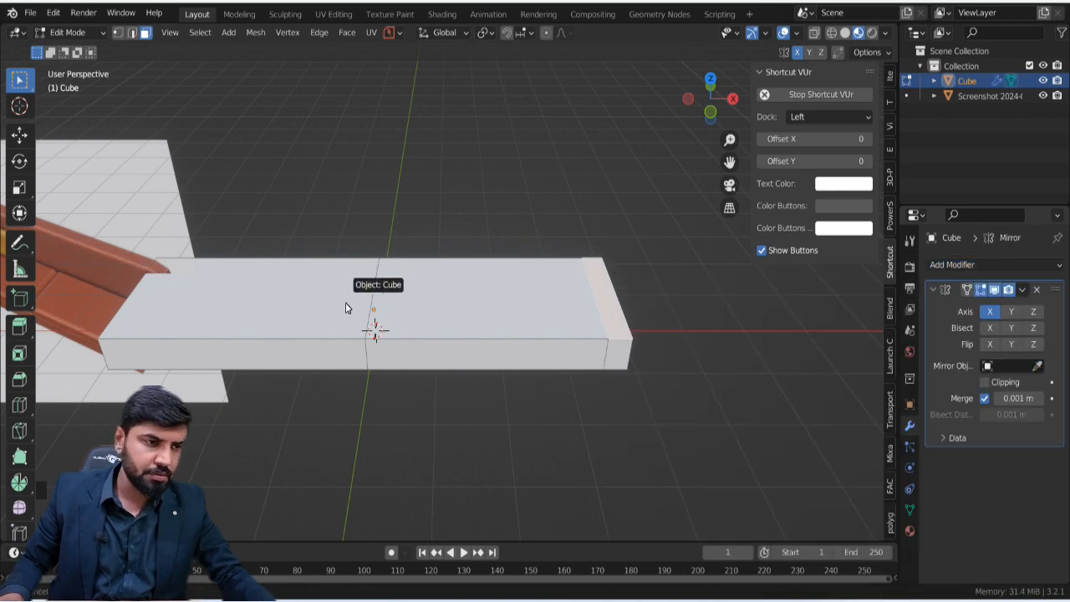
click(372, 307)
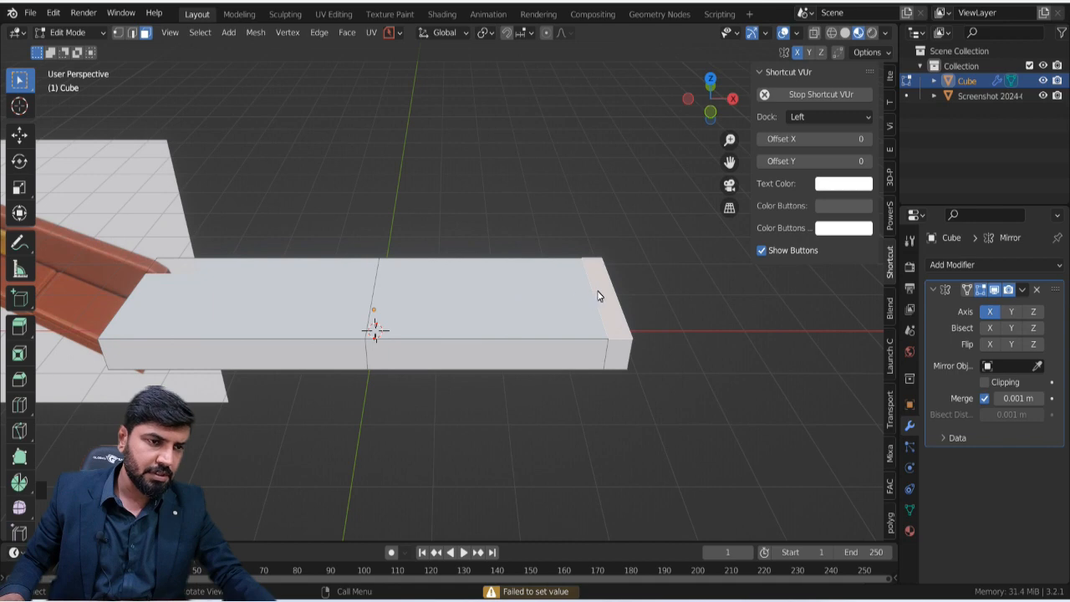
Step: Try extruding the narrow top face at the positive X end upward by about 0.5 m as a mirrored armrest
key(e)
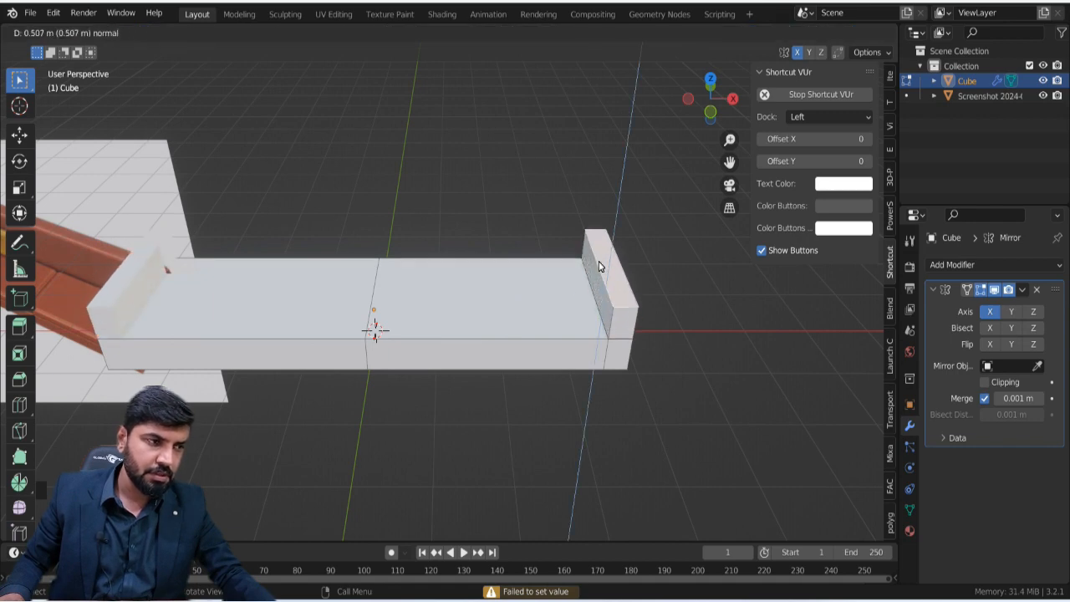
click(598, 266)
scroll(564, 318, down, 4)
middle_drag(562, 316, 540, 373)
scroll(512, 297, up, 2)
scroll(606, 425, up, 3)
scroll(606, 429, down, 2)
key(ctrl+z)
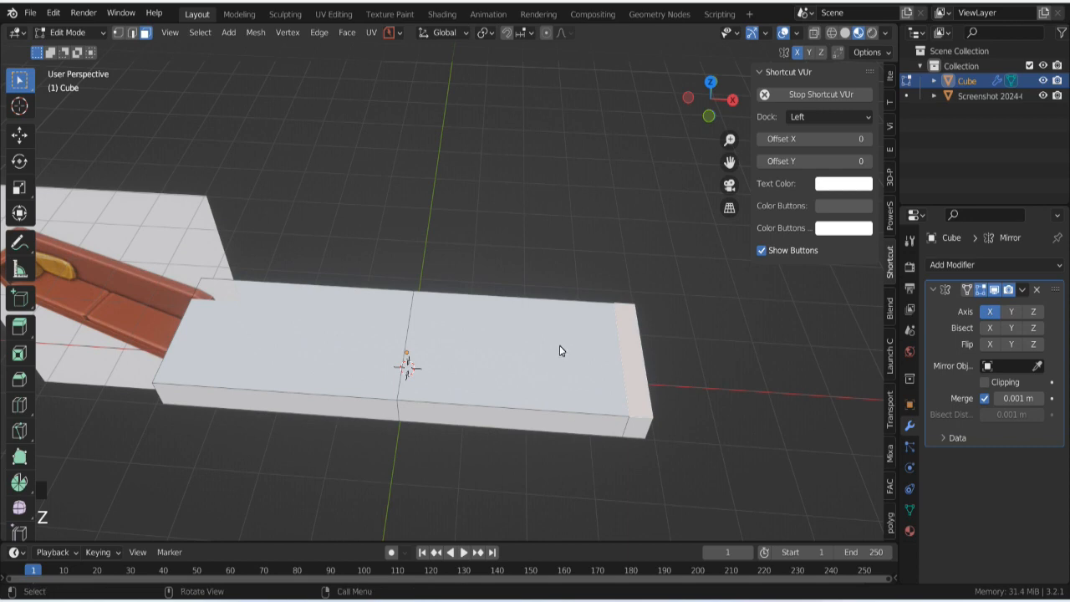
Step: Add a Mirror modifier on the X axis to the block and try to set the block itself as the mirror object
key(r)
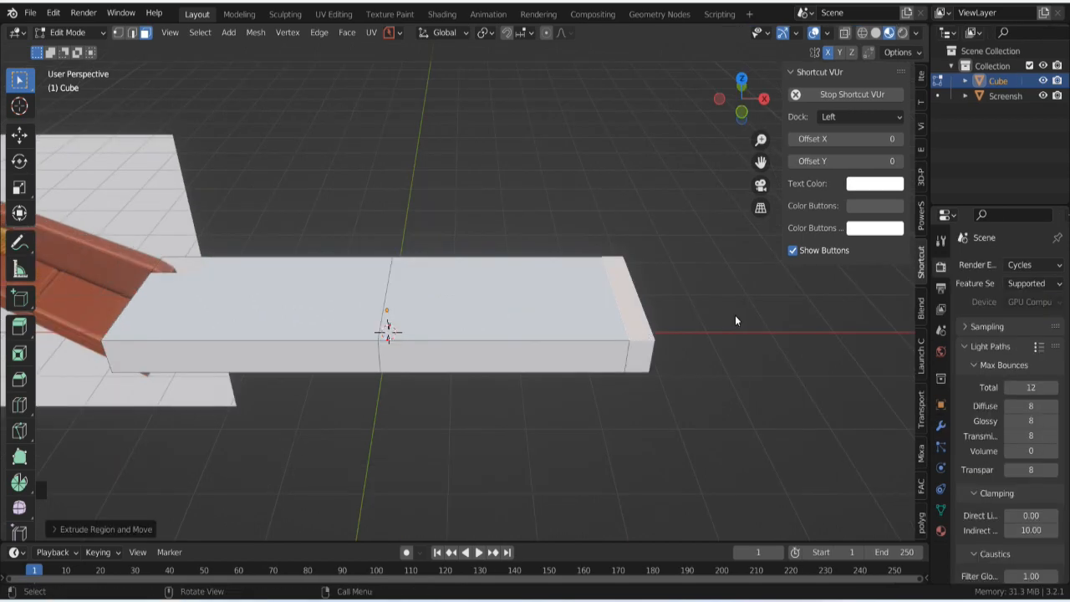
click(940, 405)
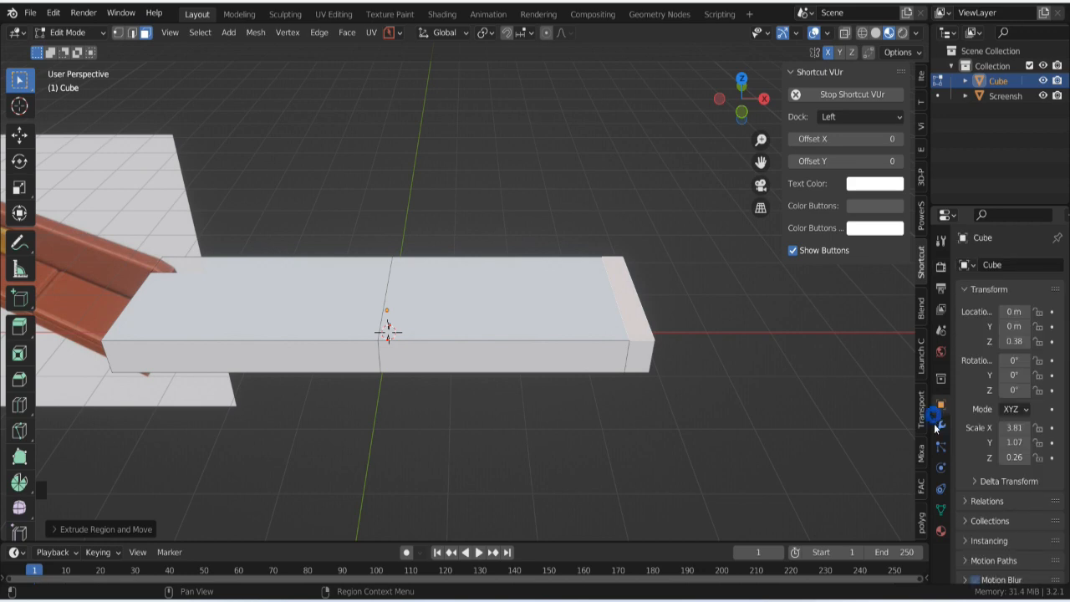
click(941, 425)
drag(930, 395, 899, 393)
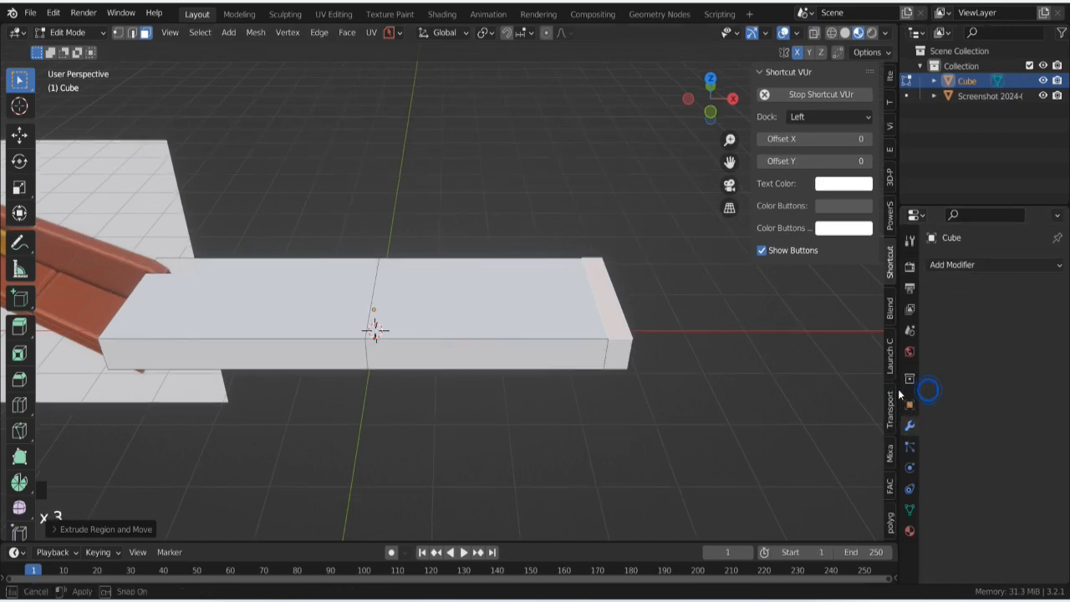
click(970, 266)
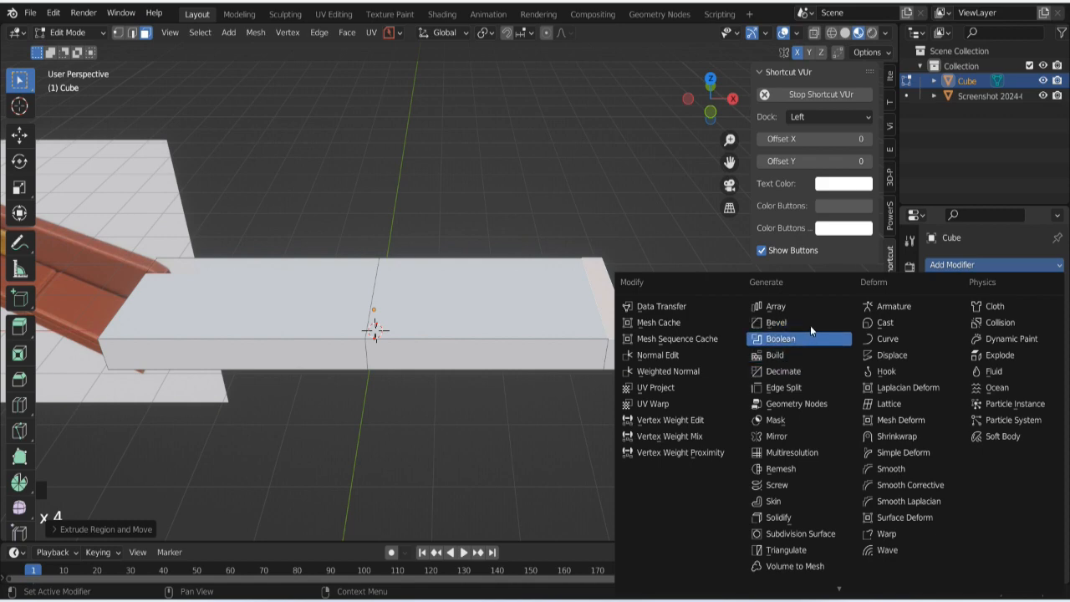
click(821, 441)
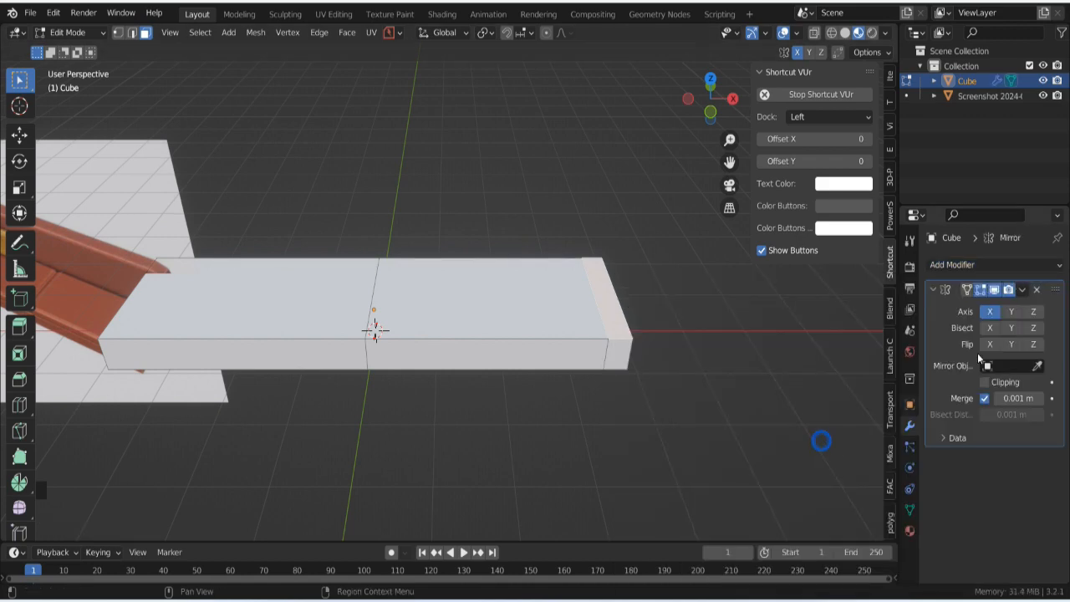
click(1037, 366)
click(372, 309)
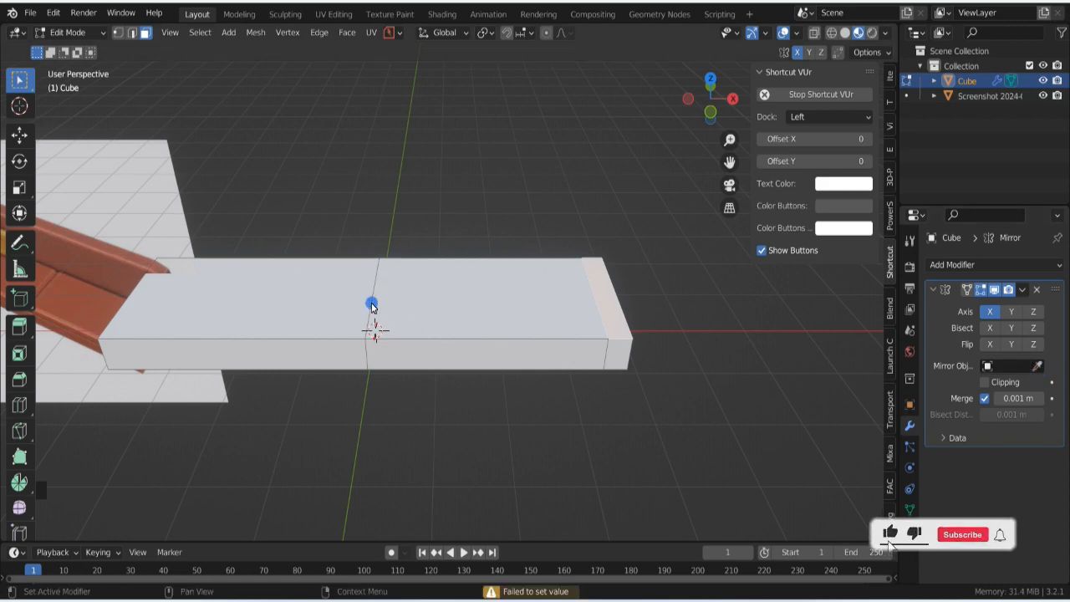
Step: Try extruding the narrow top face at the block's positive X end upward as a mirrored armrest, and undo it
key(e)
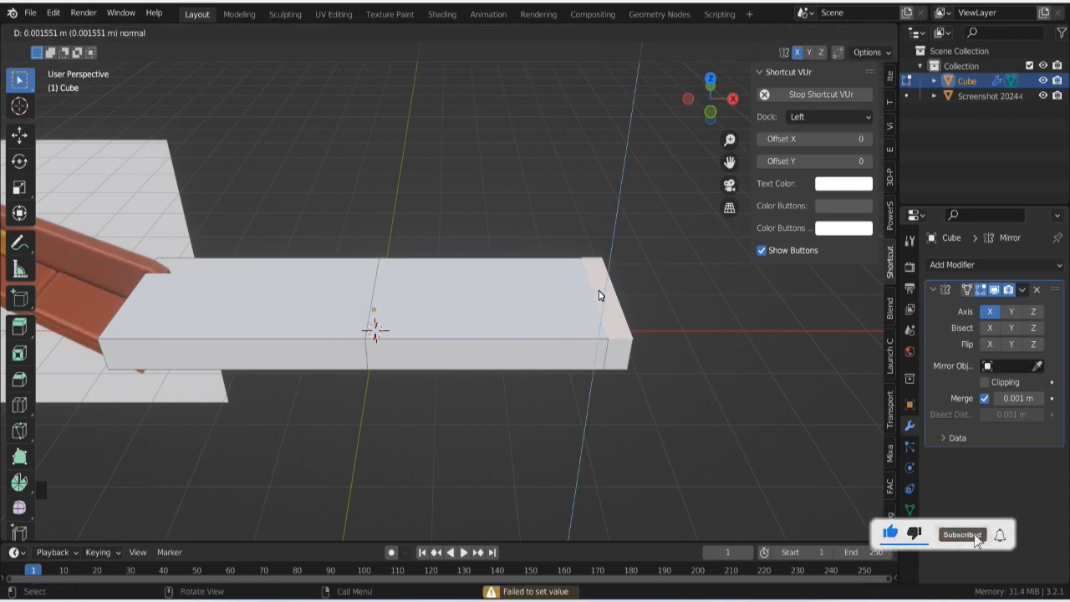
click(599, 266)
scroll(562, 316, down, 4)
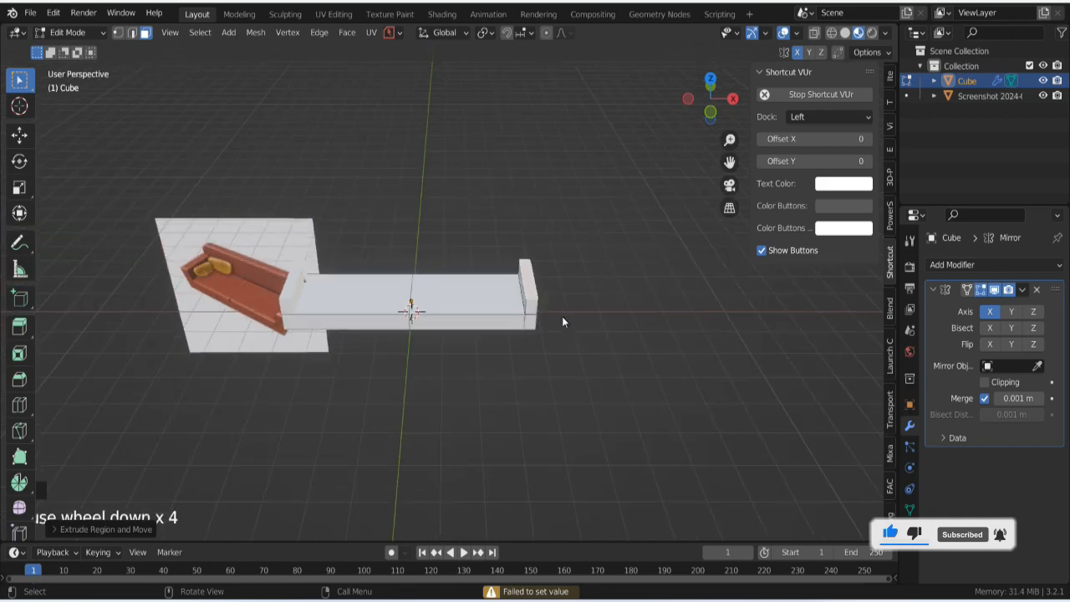
middle_drag(562, 316, 605, 425)
scroll(512, 295, up, 3)
scroll(605, 425, up, 2)
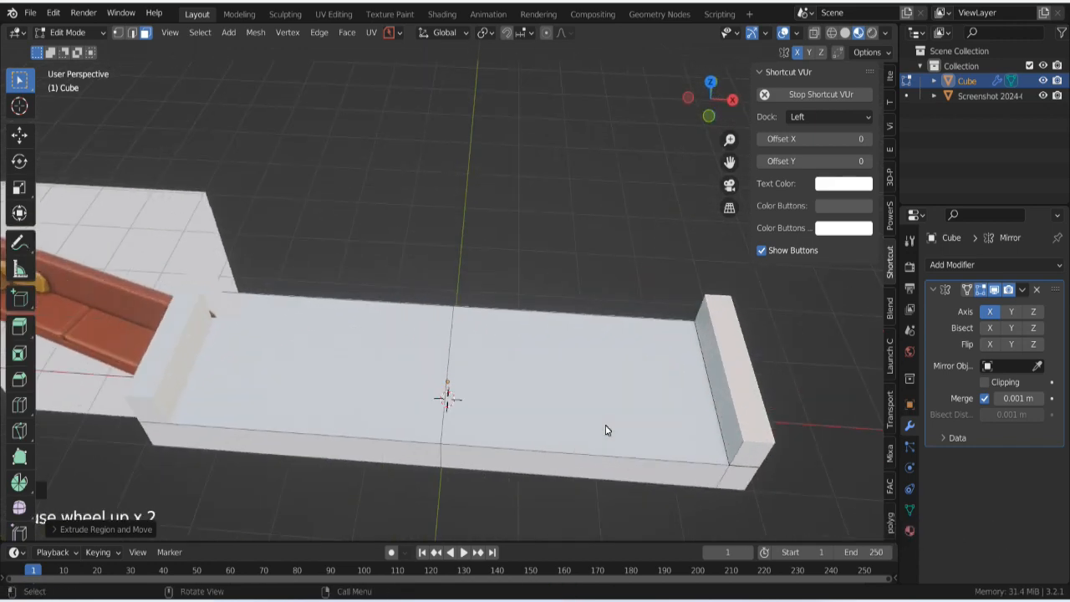
scroll(606, 426, down, 1)
middle_drag(594, 387, 540, 374)
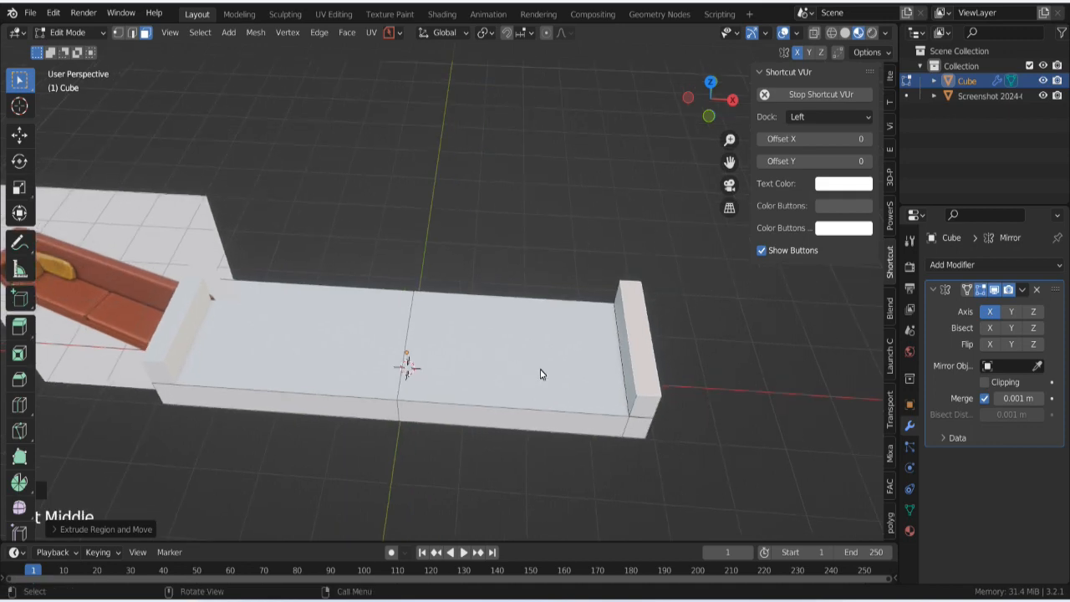
key(ctrl+z)
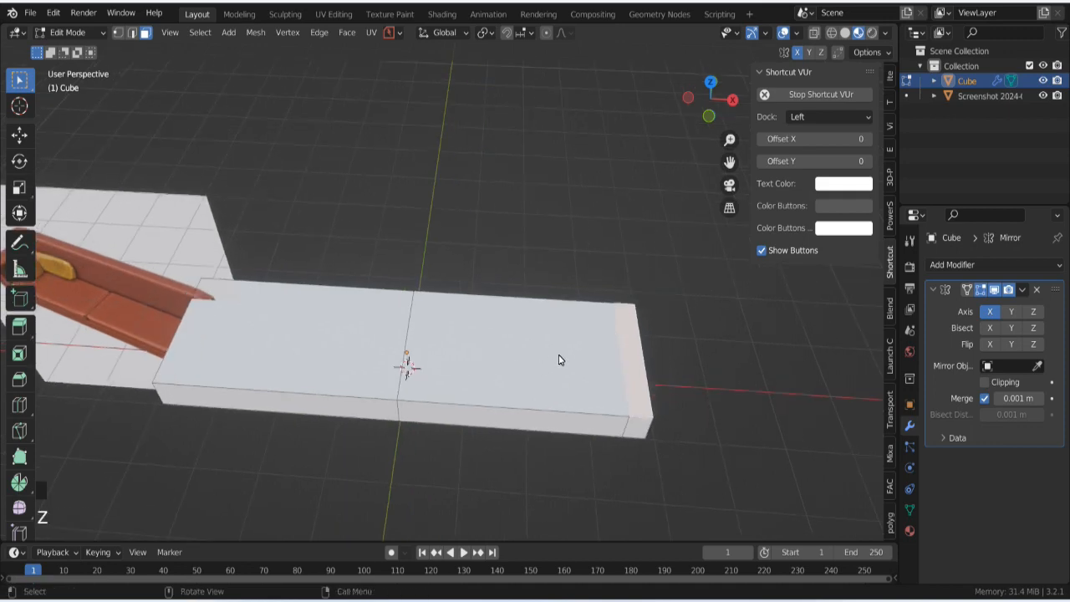
Step: Add a lengthwise loop cut across the block's top and slide it close to the rear edge
key(ctrl+r)
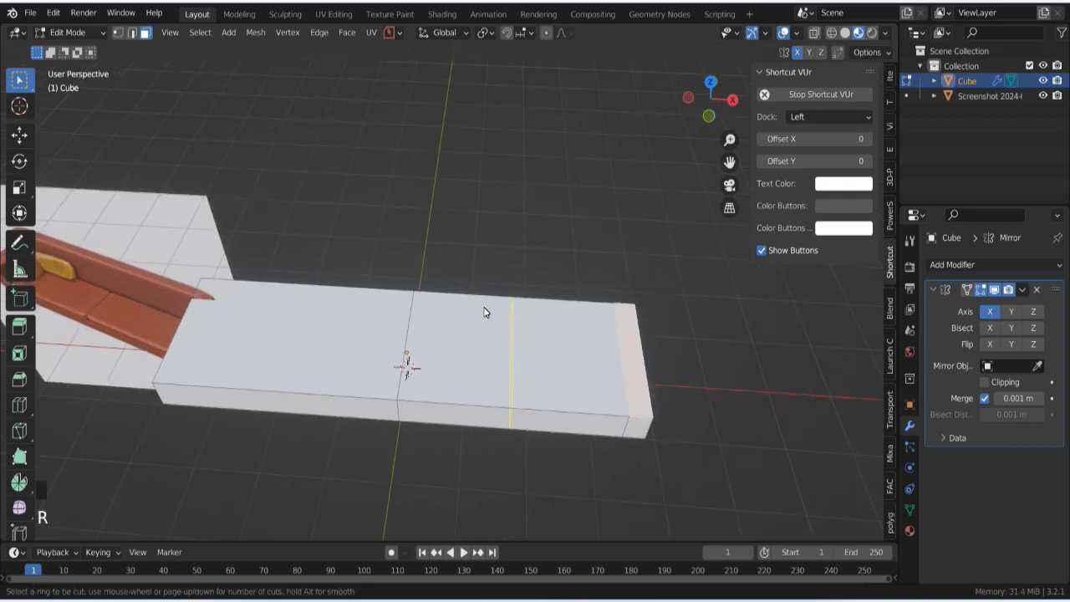
click(616, 349)
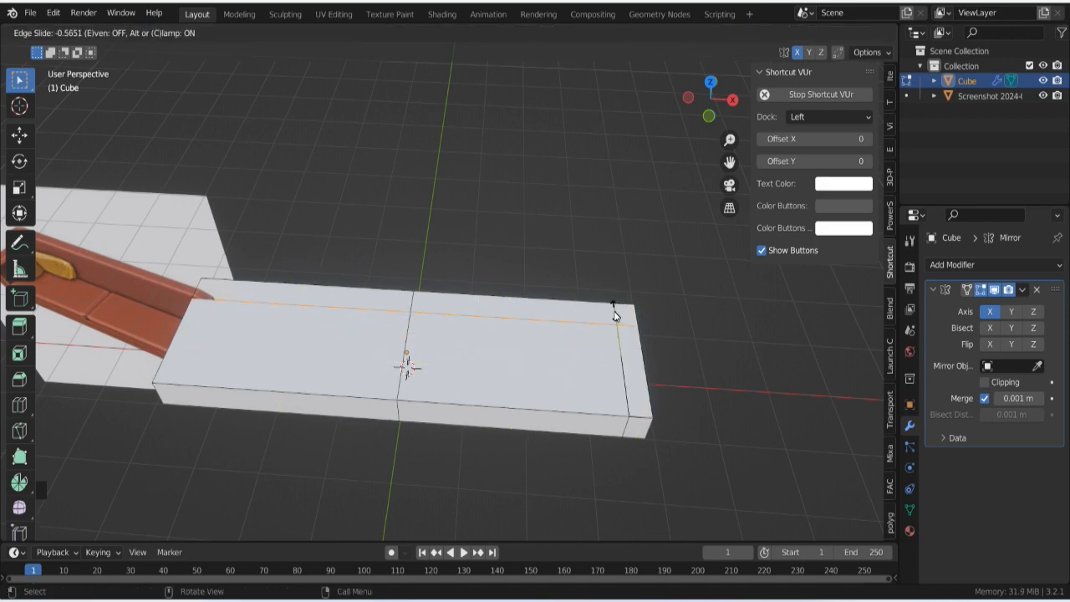
click(615, 312)
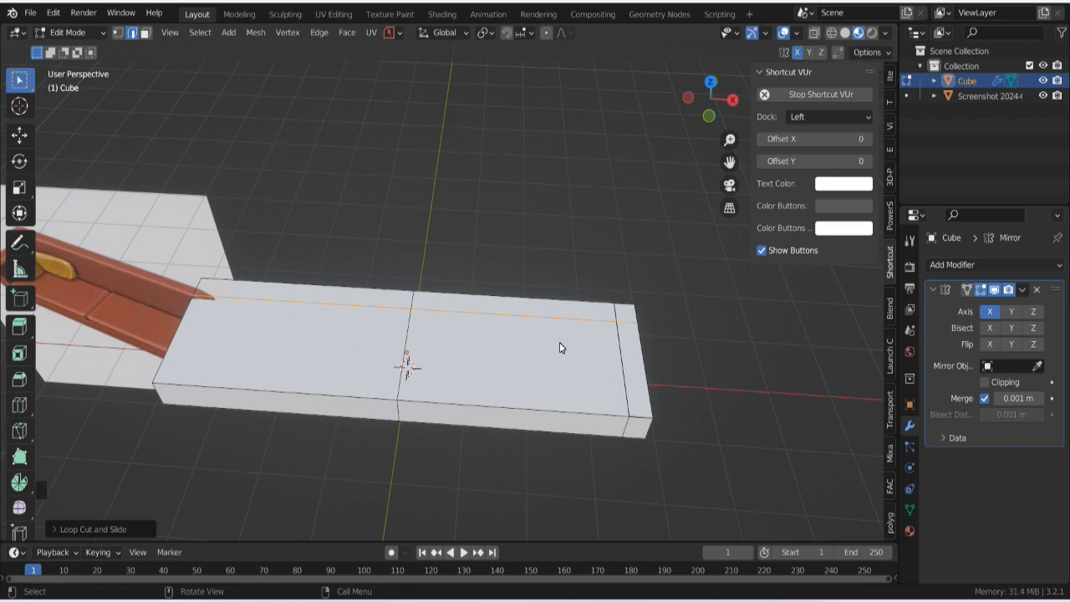
Step: In face selection, select the armrest strip, the rear corner face and the rear backrest strip on the block's top
scroll(560, 342, down, 2)
middle_drag(523, 379, 524, 329)
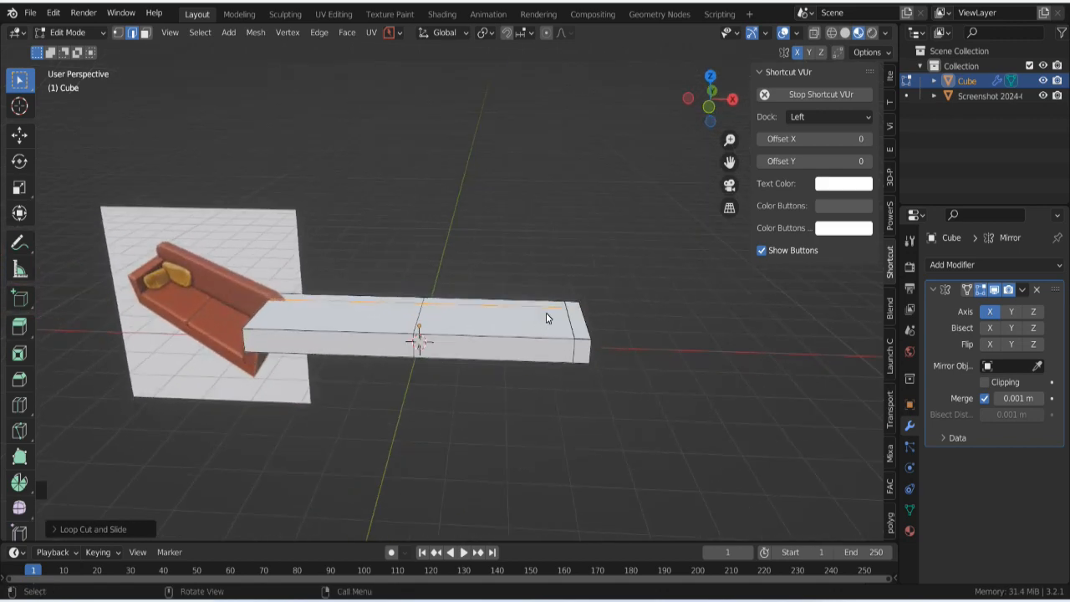
key(ctrl+Tab)
click(598, 301)
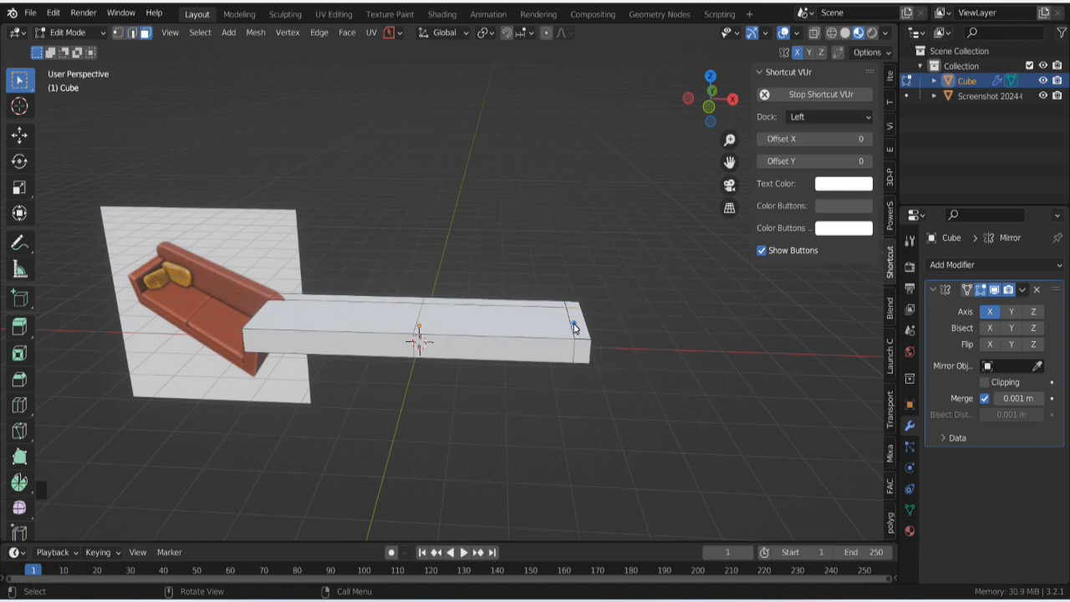
scroll(574, 326, up, 4)
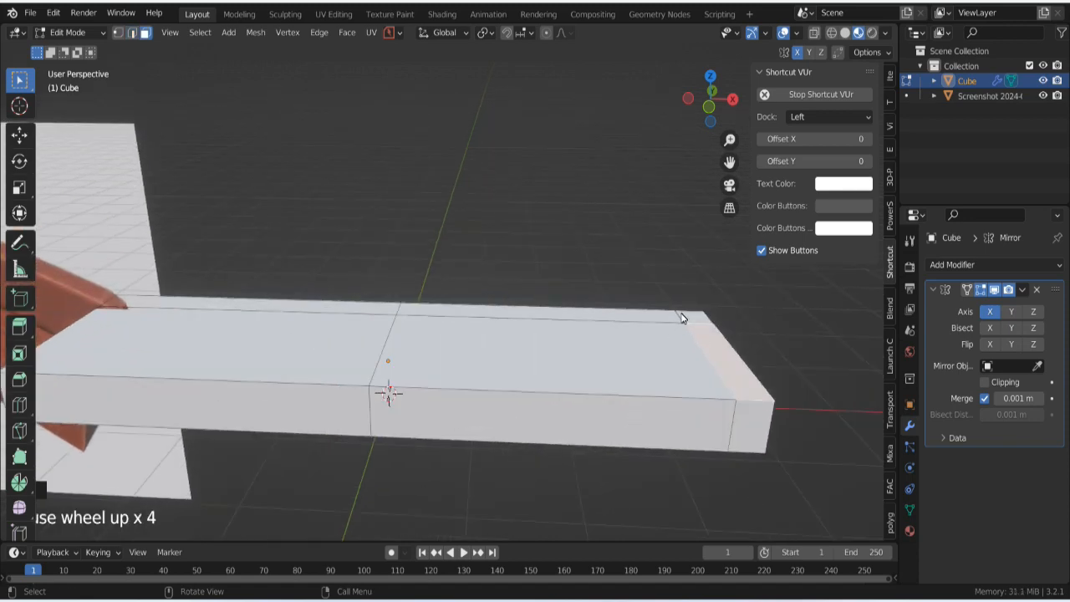
click(691, 315)
click(652, 310)
scroll(636, 356, down, 3)
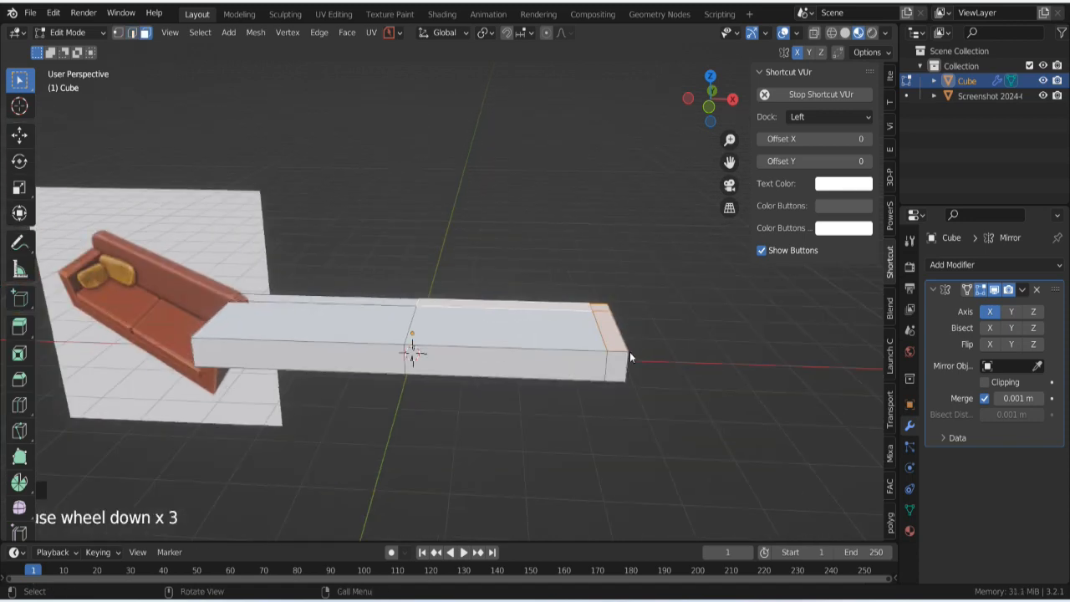
Step: Try extruding the selected armrest and backrest faces upward without an axis constraint, and undo it
key(e)
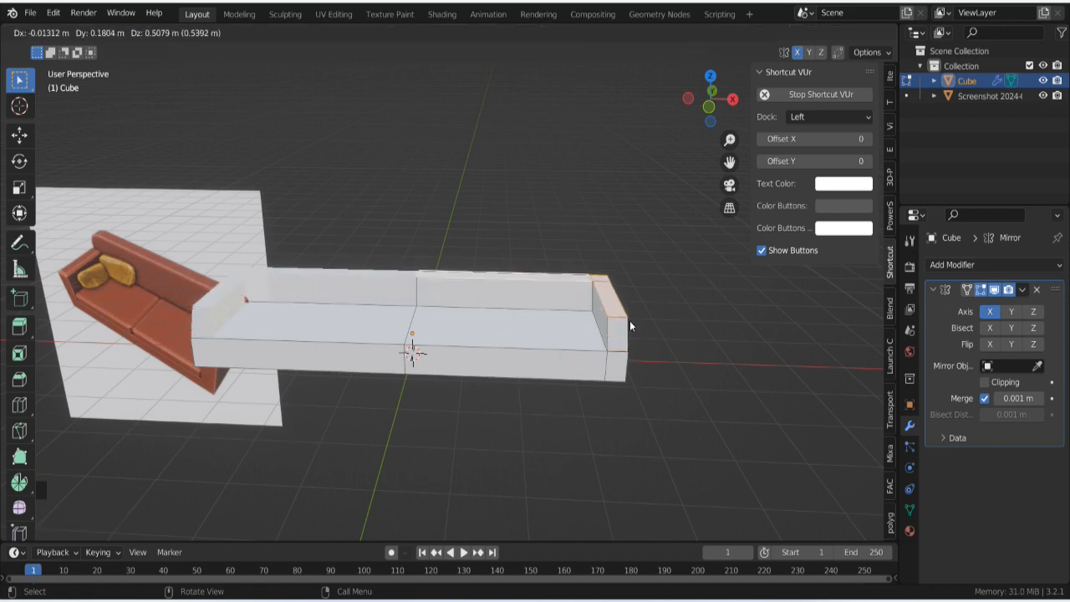
click(630, 308)
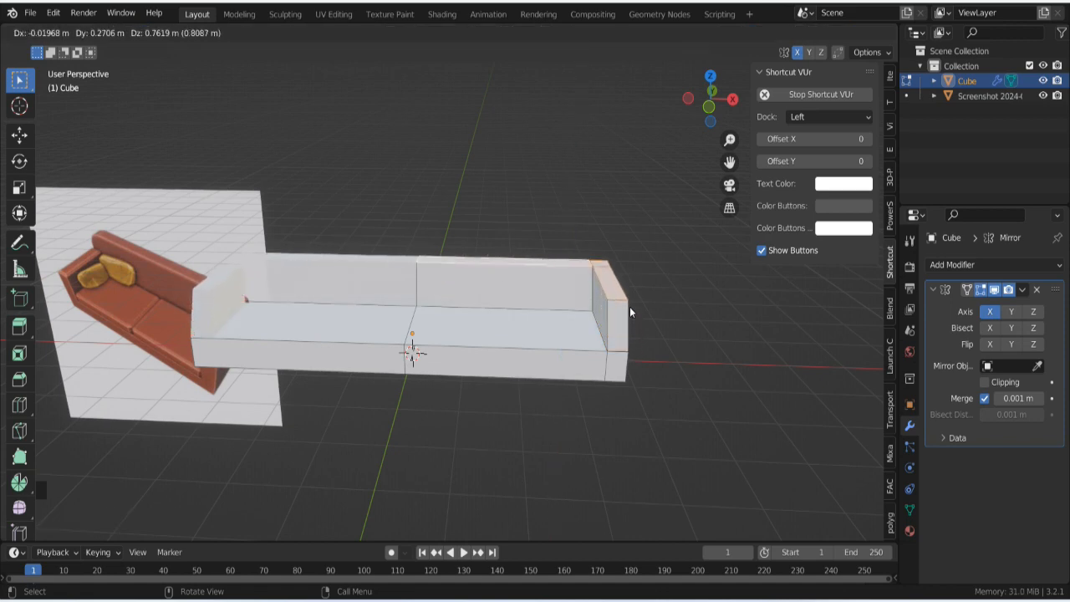
middle_drag(630, 308, 496, 333)
key(ctrl+z)
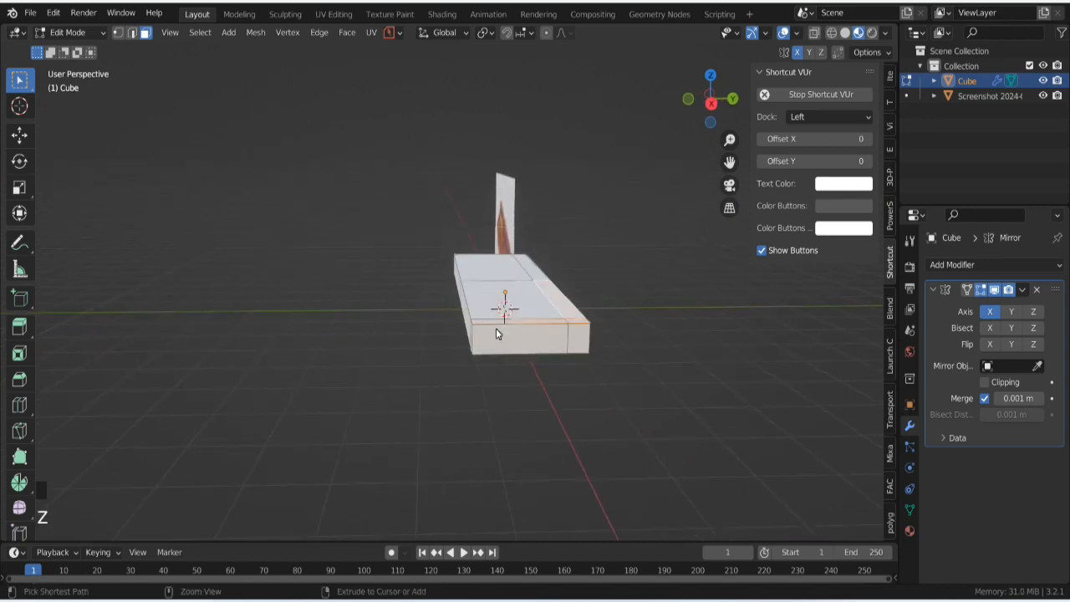
Step: Extrude the selected armrest and backrest faces upward along the Z axis by about 0.68 m
key(e)
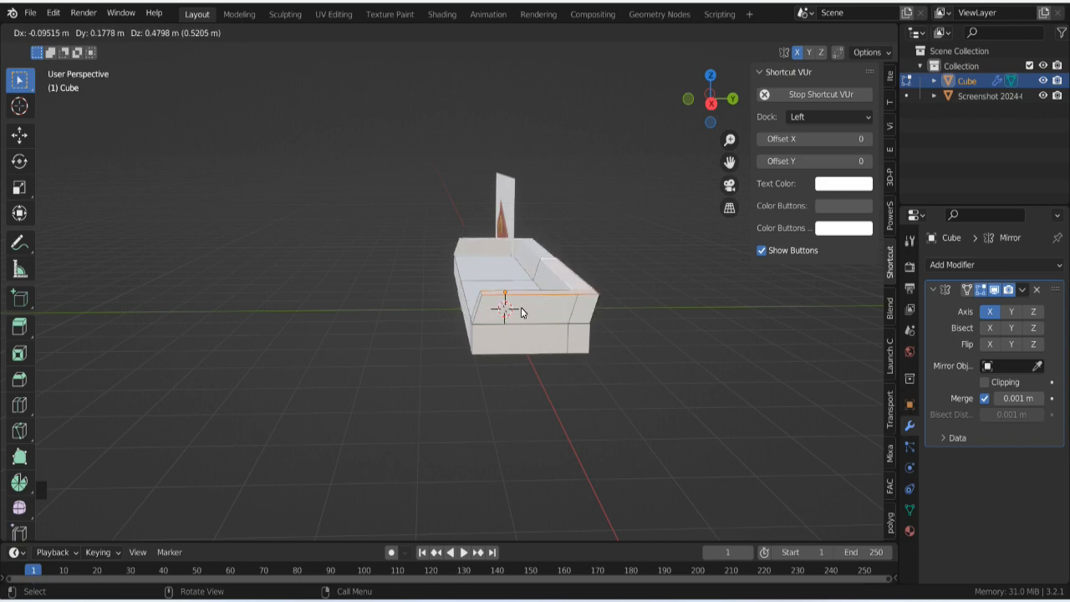
key(z)
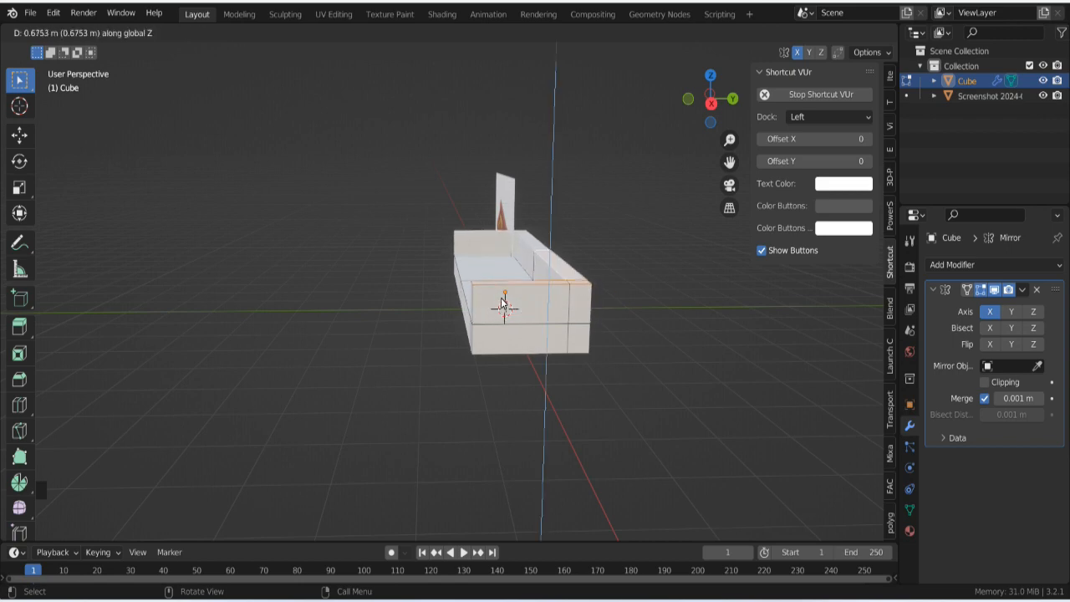
click(502, 302)
Step: Raise the top faces of the armrest and backrest along the Z axis by about 0.18 m
middle_drag(482, 306, 617, 322)
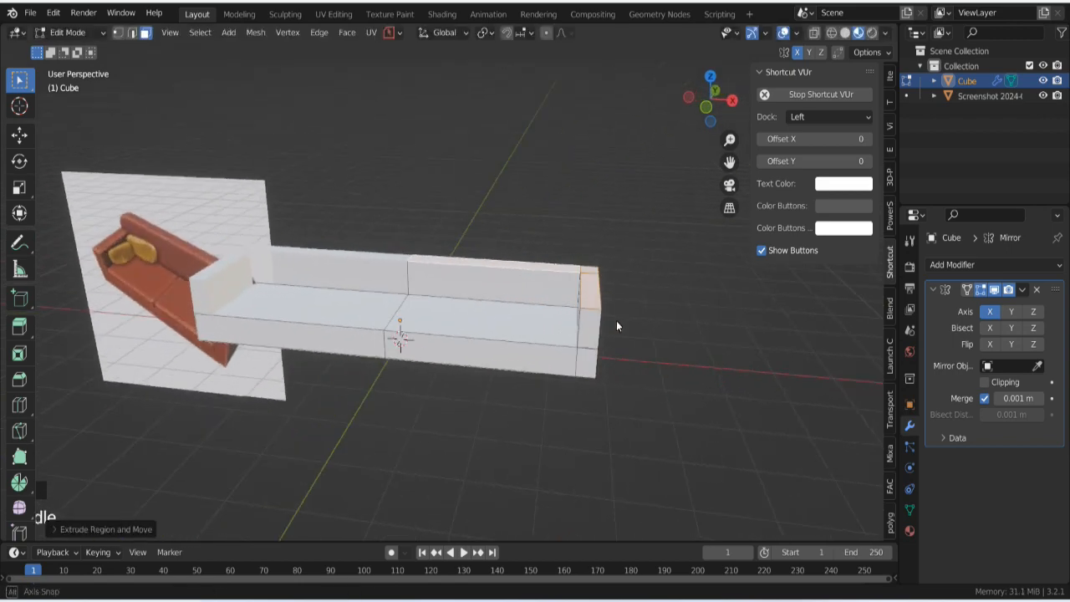
scroll(617, 324, up, 1)
scroll(616, 326, up, 1)
key(g)
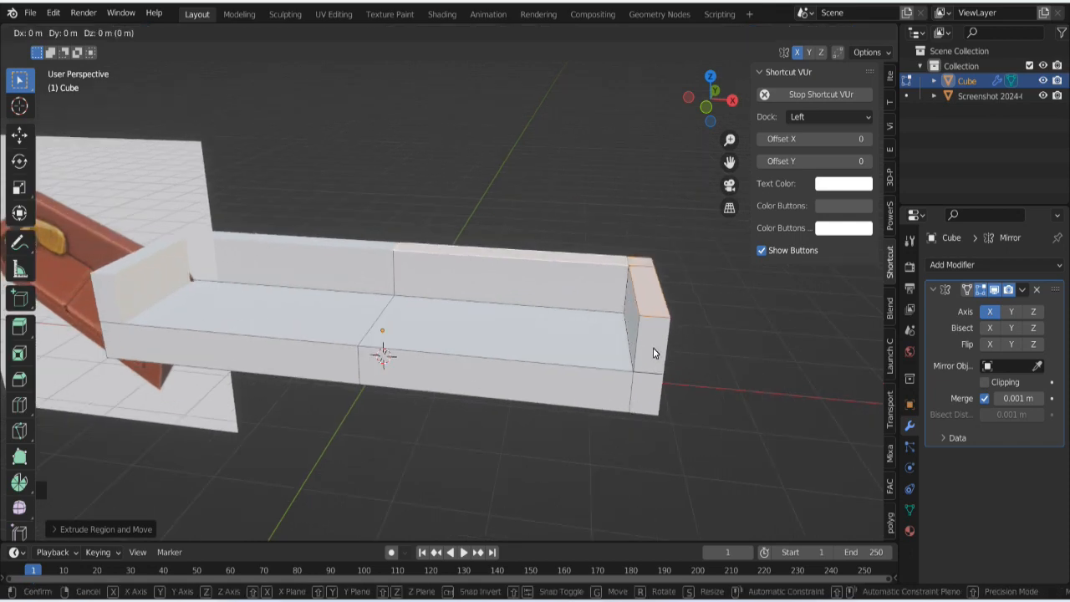
key(z)
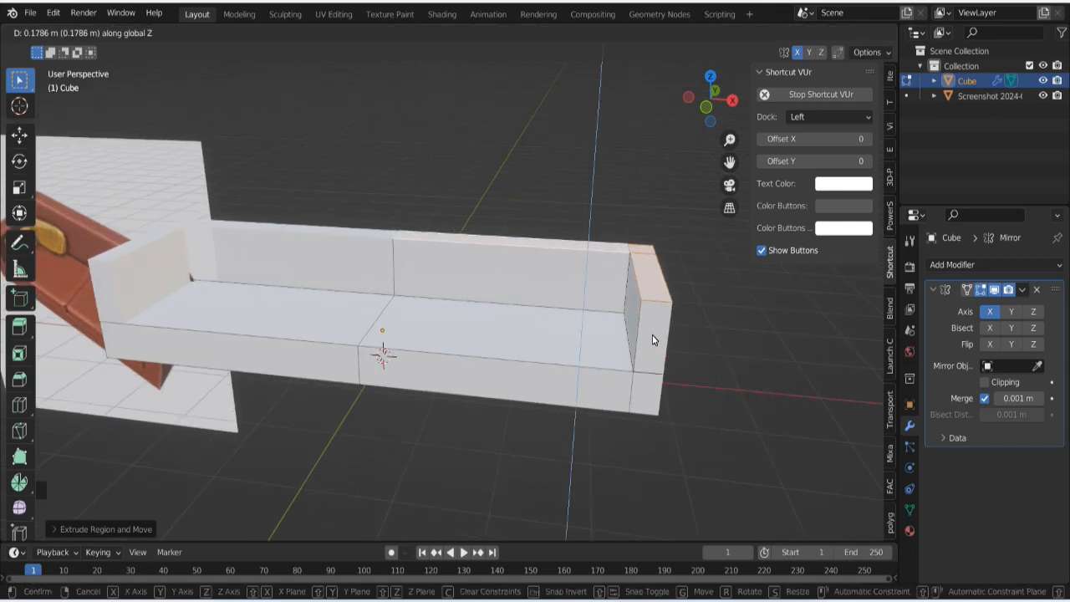
click(652, 337)
Step: Examine the seat cushions, armrests and backrest in the reference image and compare them with the blocked-out sofa
scroll(539, 337, up, 2)
scroll(540, 337, down, 6)
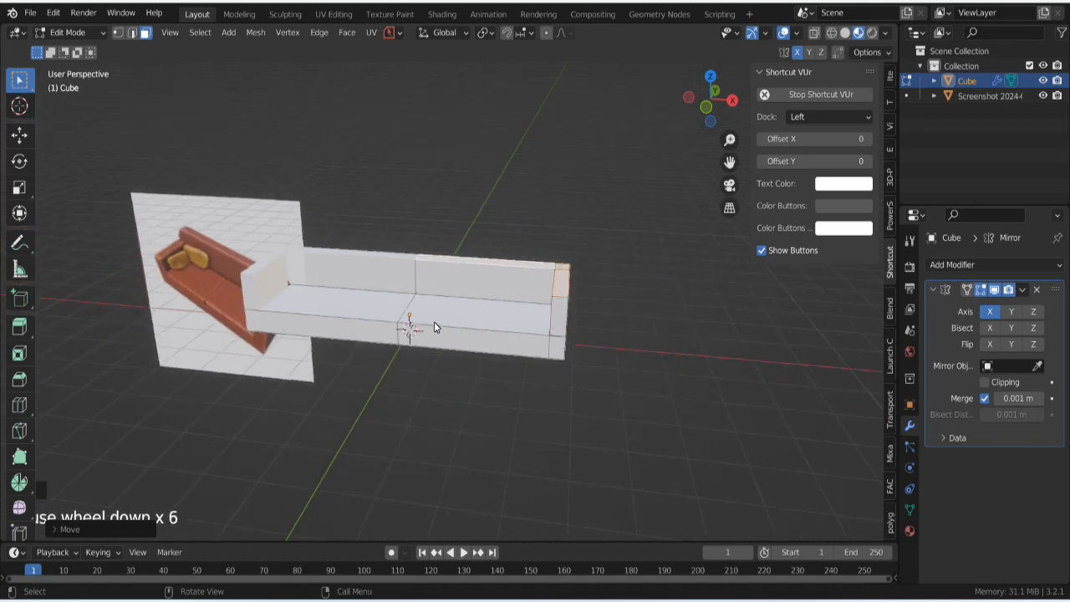
scroll(199, 303, up, 5)
shift+middle_drag(175, 304, 719, 327)
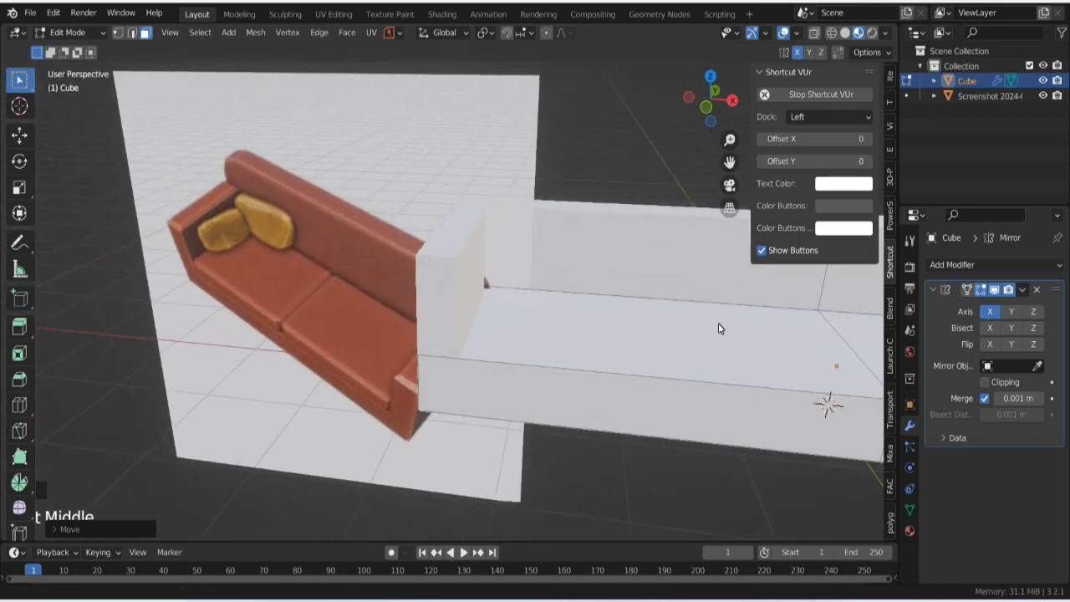
scroll(335, 305, up, 4)
shift+middle_drag(307, 310, 440, 237)
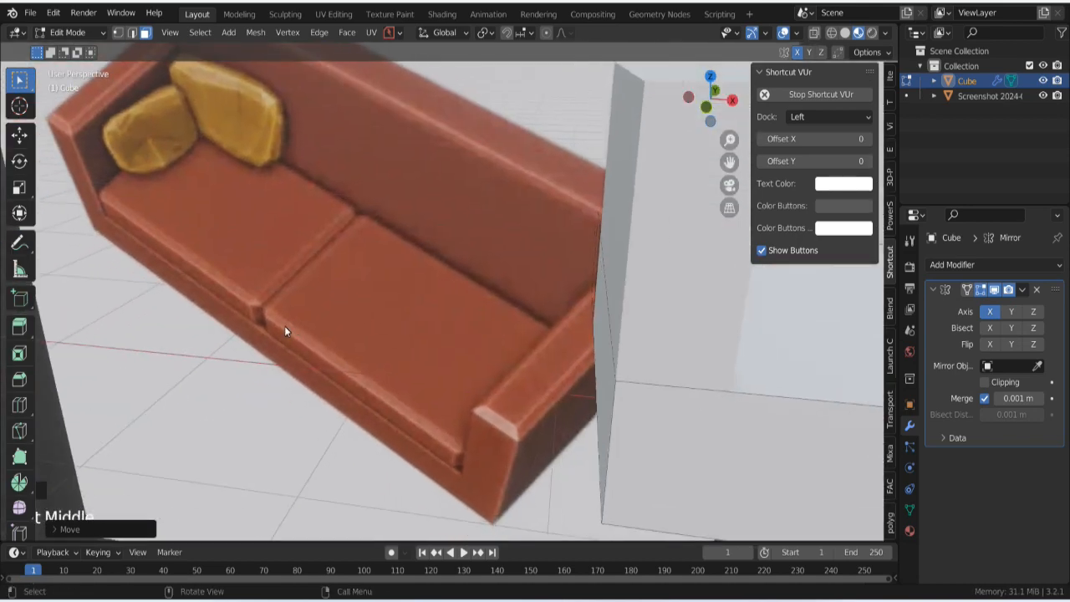
scroll(446, 370, down, 6)
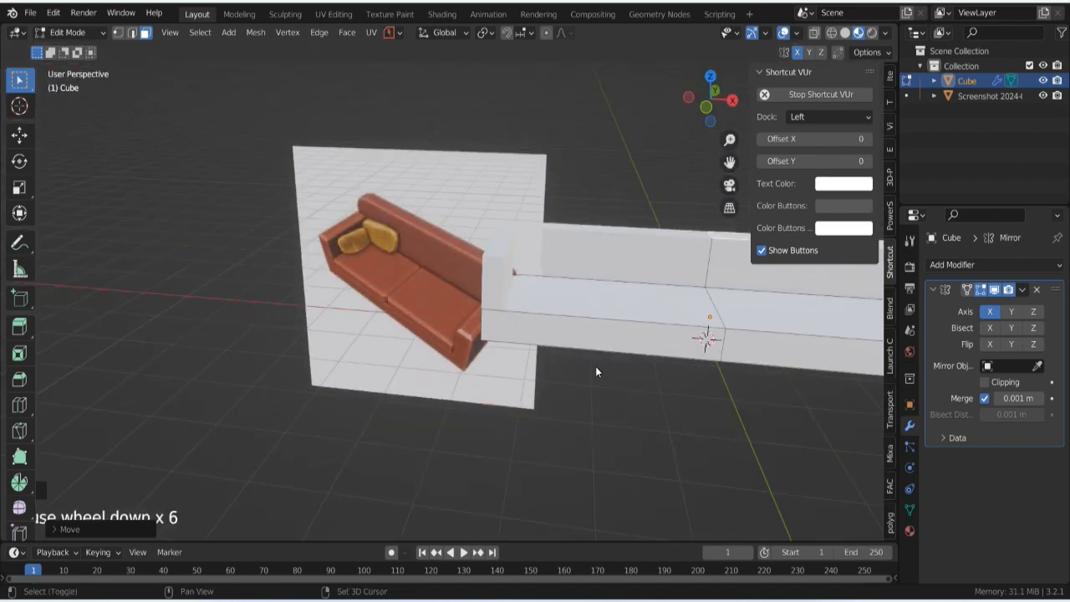
shift+middle_drag(597, 370, 230, 371)
scroll(364, 375, down, 3)
scroll(410, 418, up, 5)
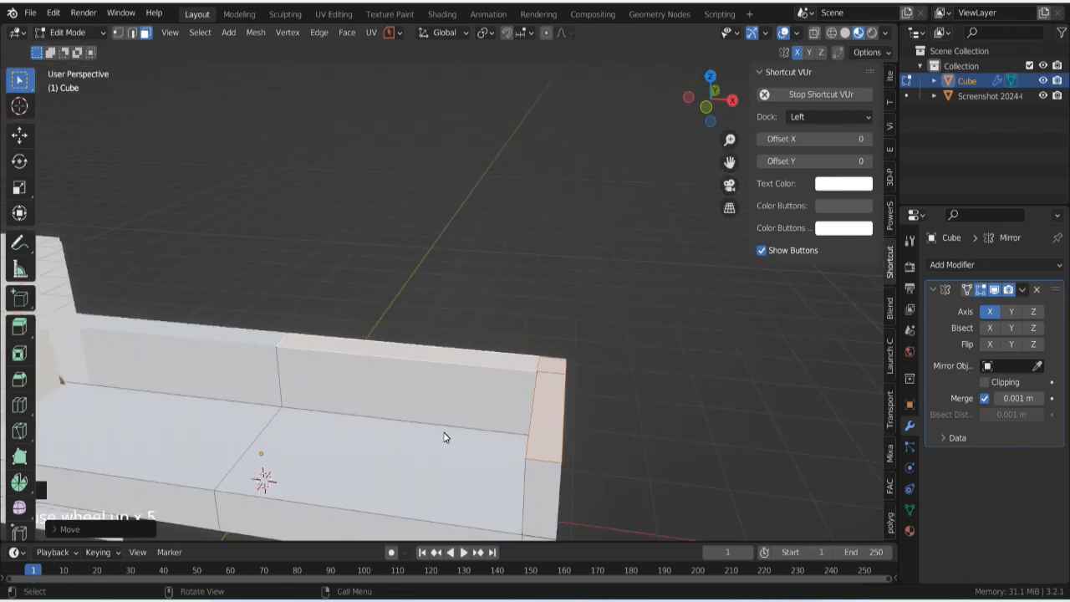
shift+middle_drag(461, 410, 480, 260)
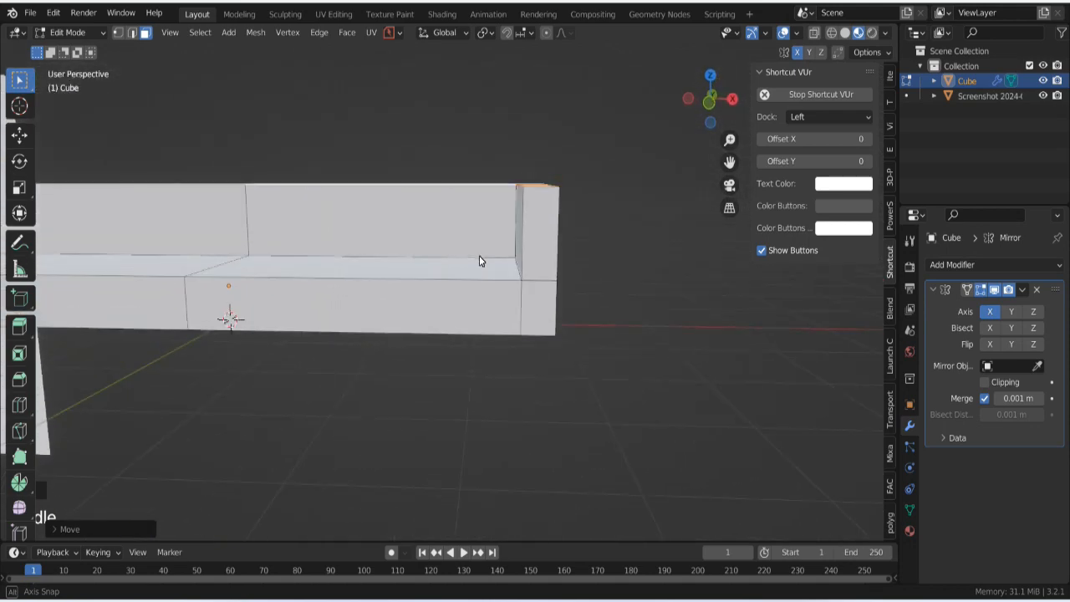
scroll(347, 308, down, 2)
middle_drag(347, 308, 504, 349)
scroll(492, 330, up, 2)
scroll(541, 332, up, 5)
scroll(568, 325, down, 2)
Step: Select the seat's top face on the positive X side and duplicate it in place
click(500, 352)
scroll(501, 352, down, 2)
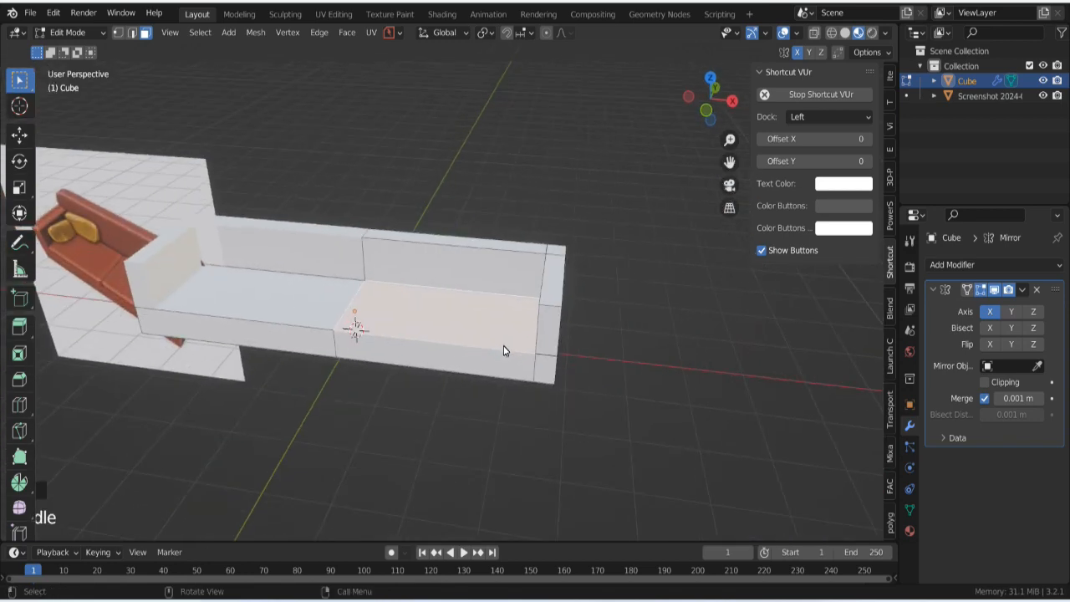
key(shift+d)
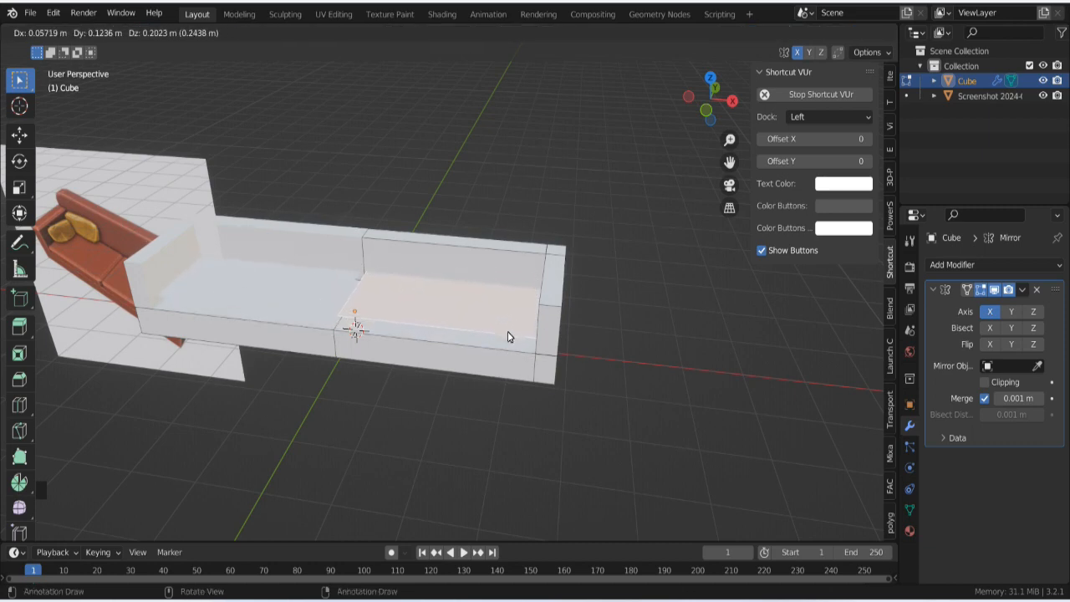
click(499, 333)
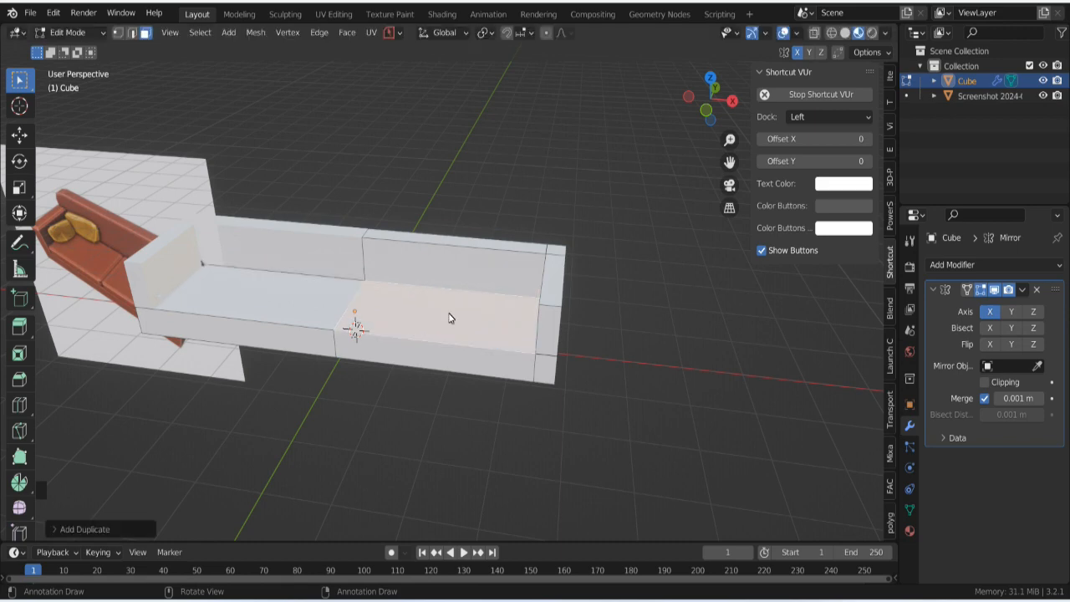
Step: Separate the duplicated seat face into its own object and make it the selected object in Object Mode
key(p)
click(448, 315)
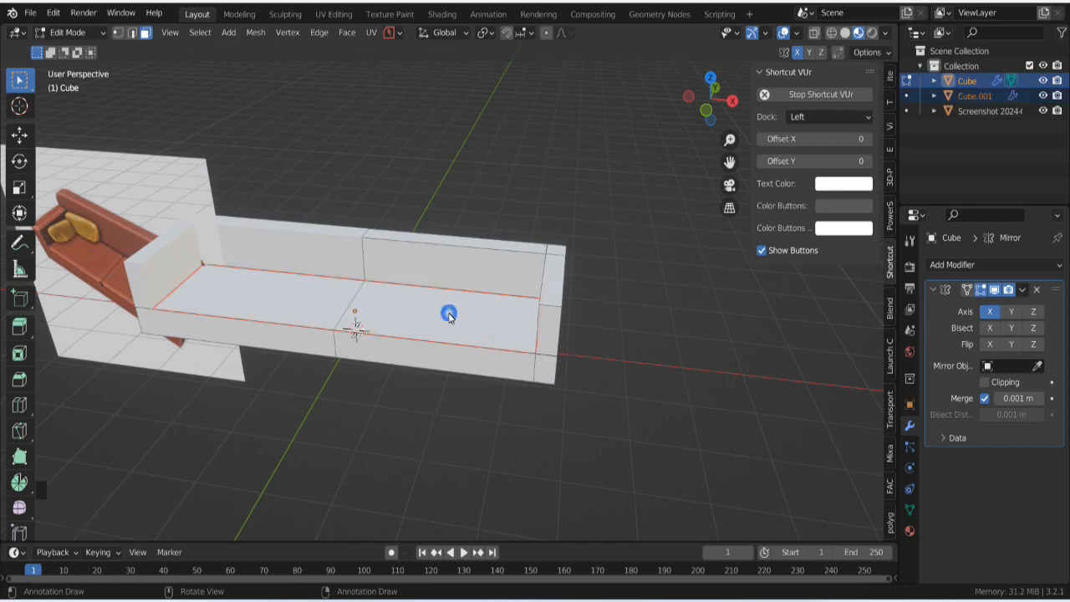
key(Tab)
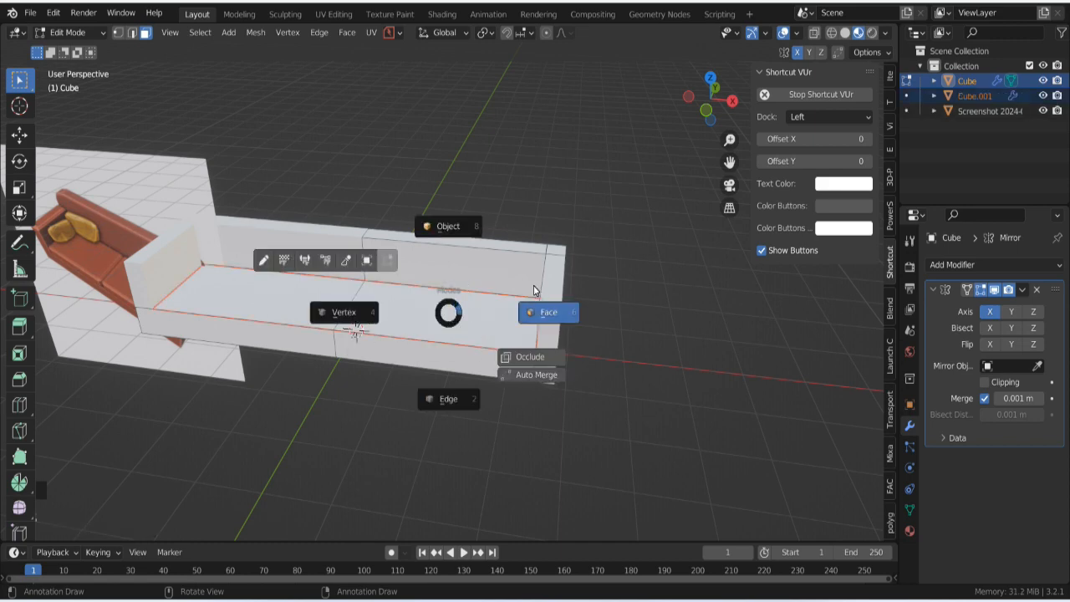
key(Tab)
click(462, 332)
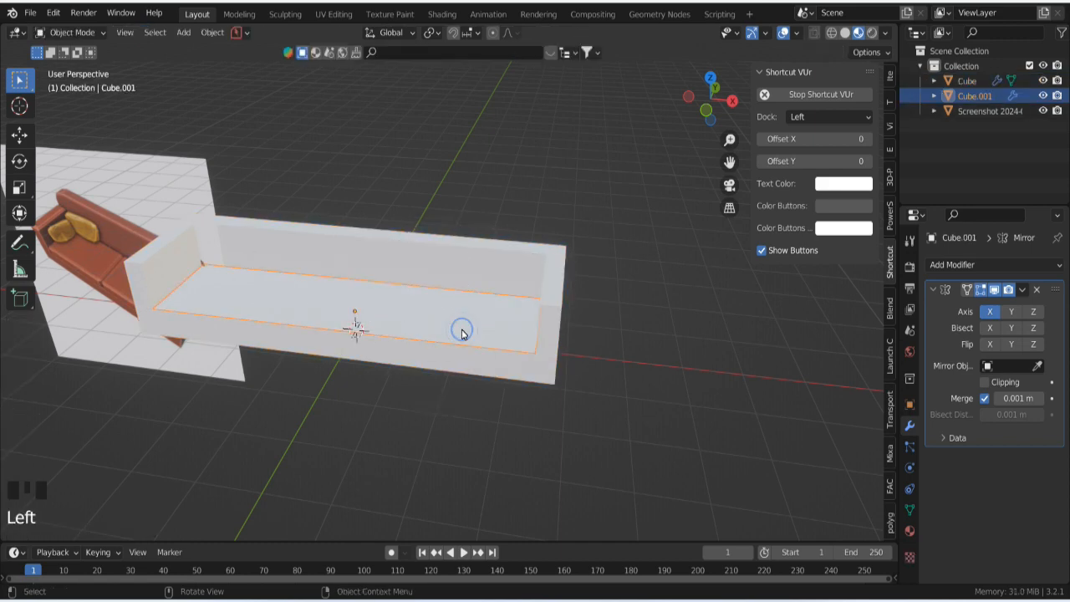
Step: Try to raise the separated seat face along the Z axis and return to editing the sofa block's mesh
key(g)
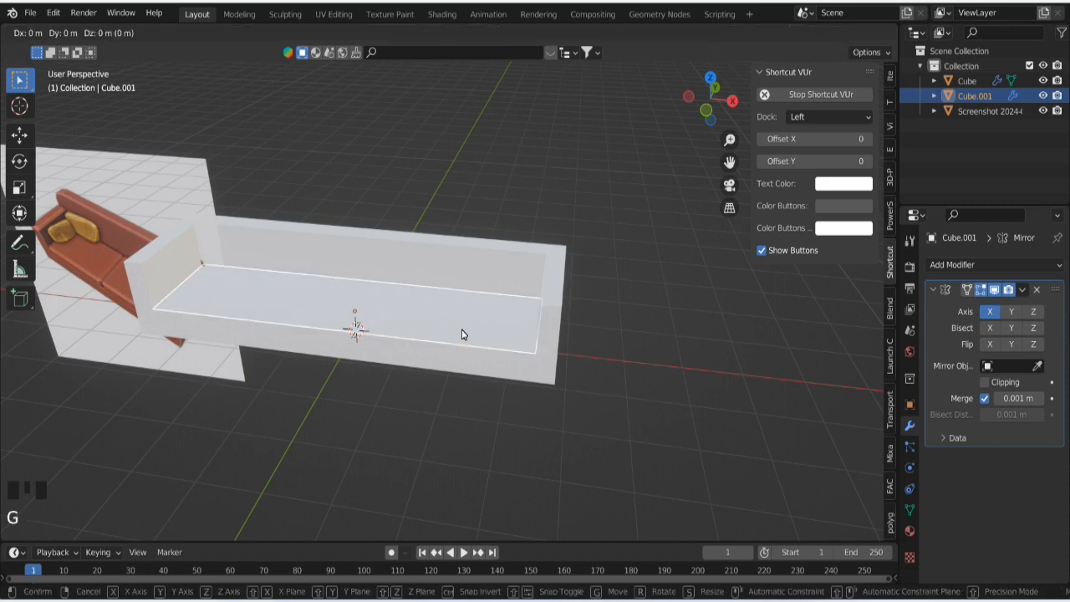
key(z)
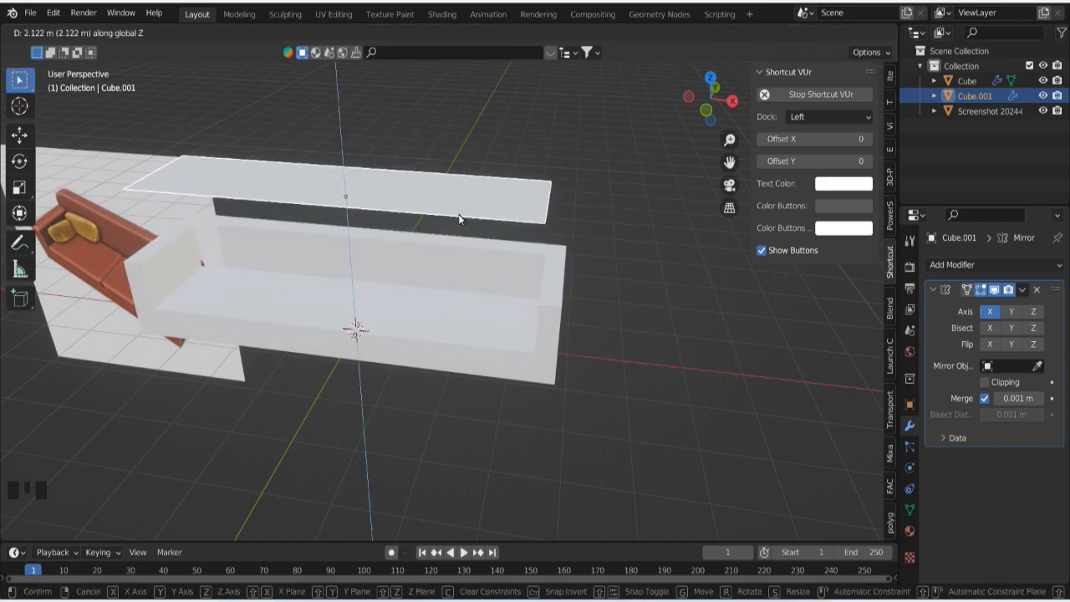
right_click(458, 214)
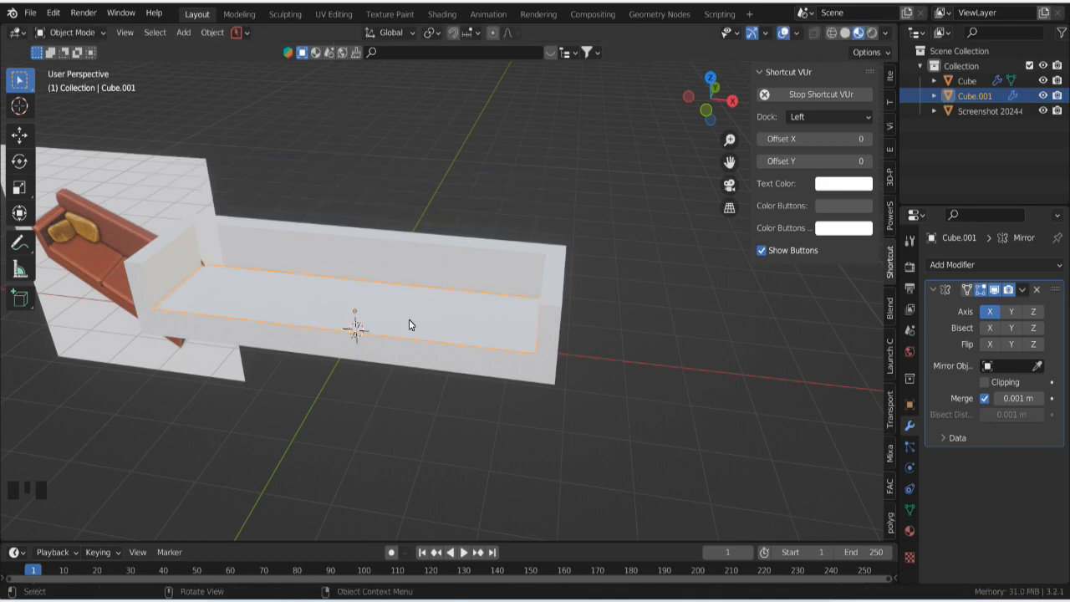
key(ctrl+z)
key(ctrl+z)
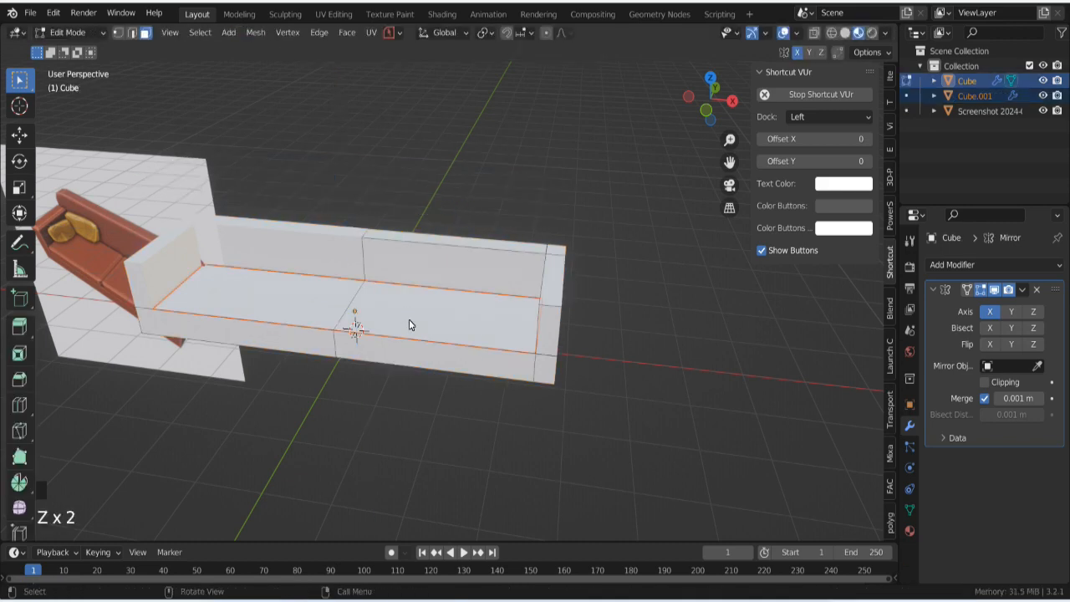
Step: Try to inset the seat's top face on the positive X side by about 0.1 m
shift+click(409, 324)
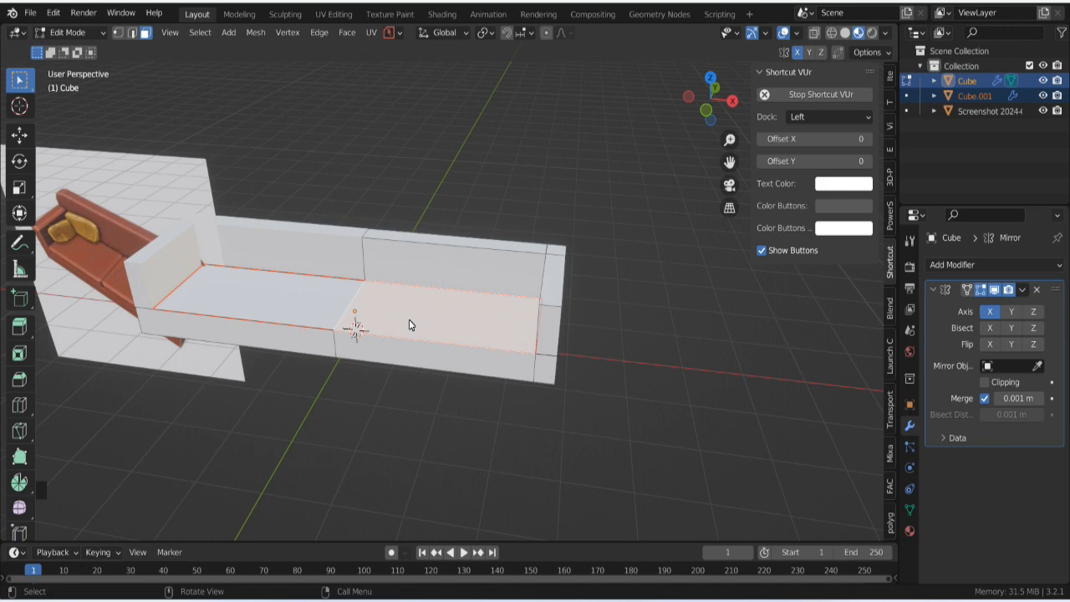
key(i)
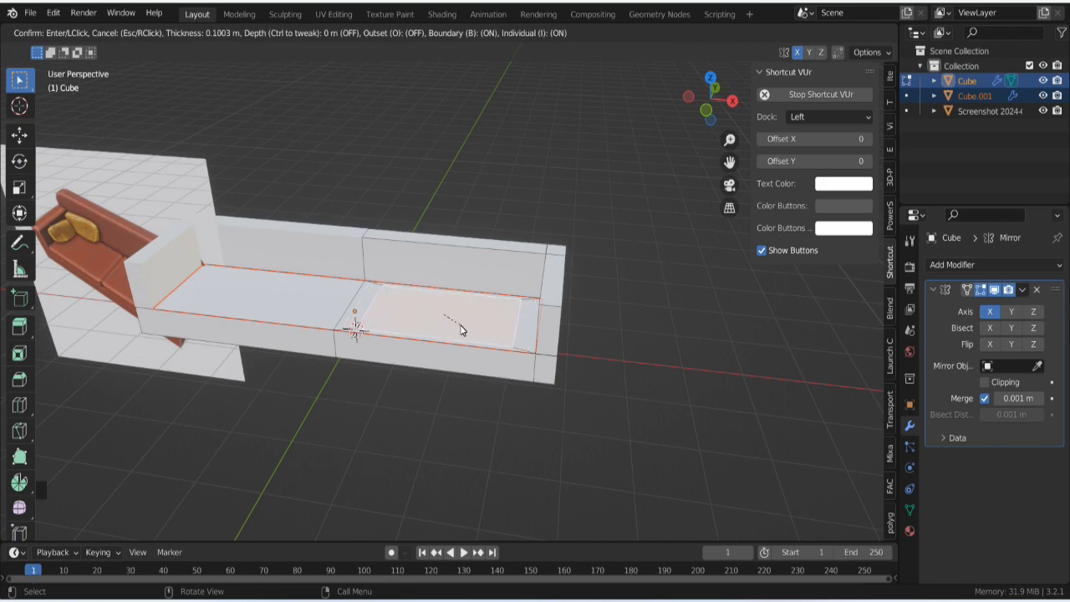
right_click(458, 329)
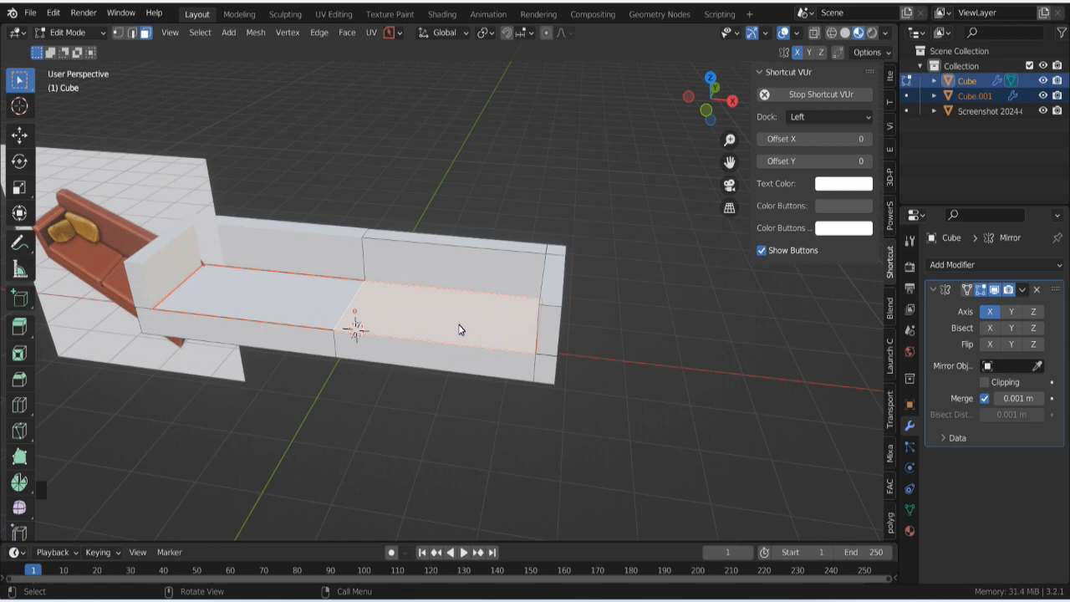
Step: Undo the seat face separation and duplication along with the mirroring, and add a Mirror modifier on the X axis to the sofa block
key(ctrl+z)
key(ctrl+z)
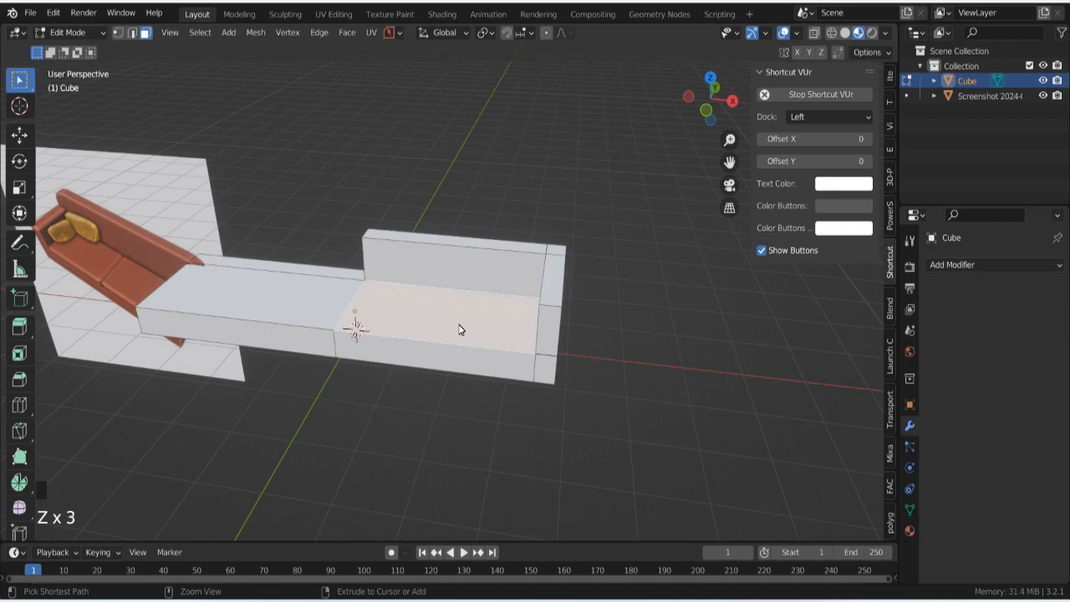
key(ctrl+z)
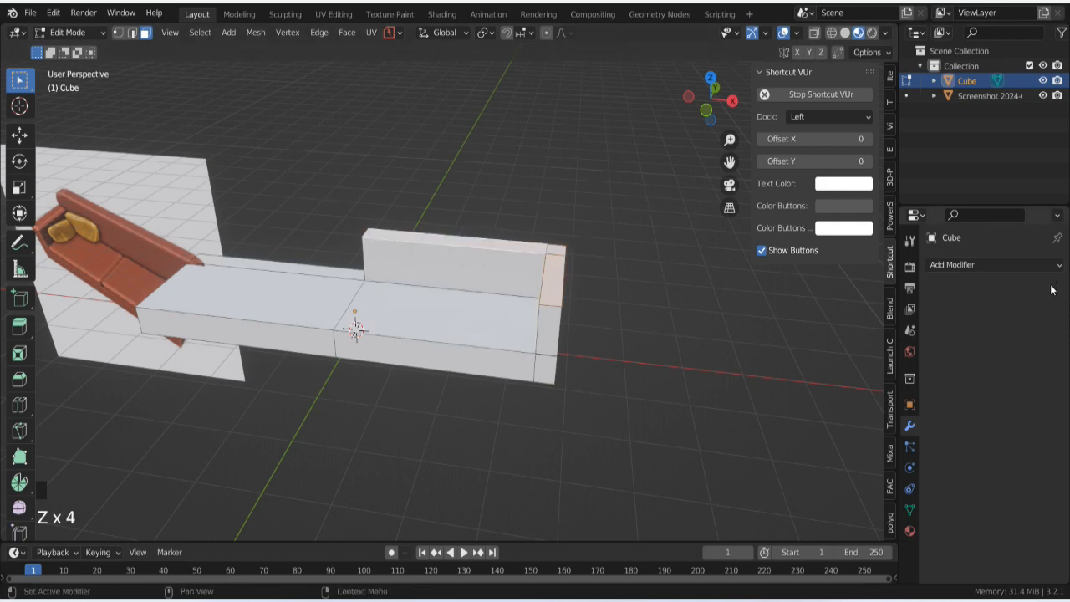
click(988, 265)
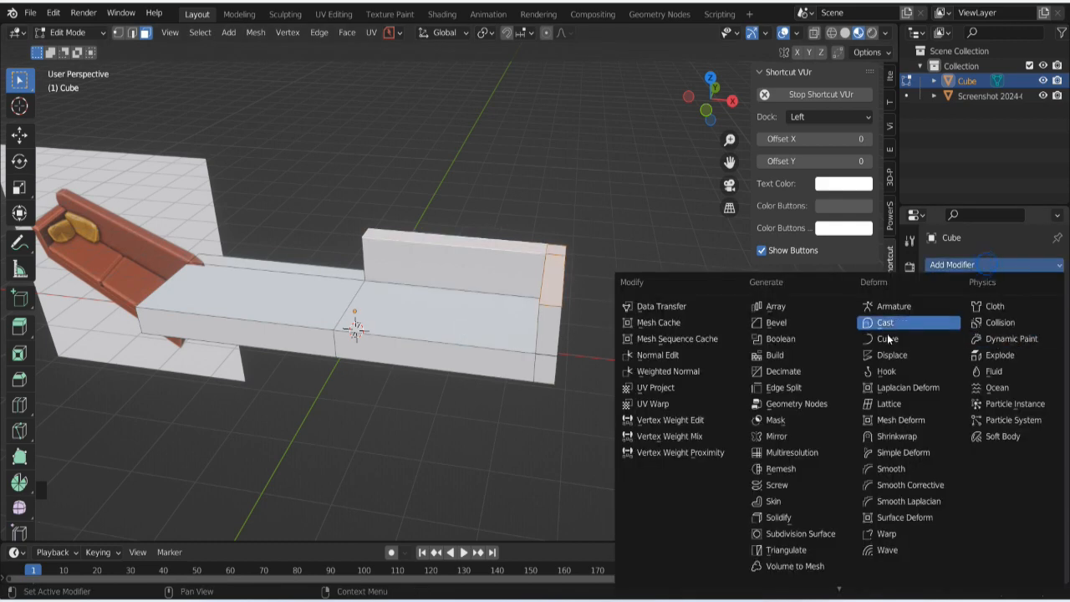
click(819, 437)
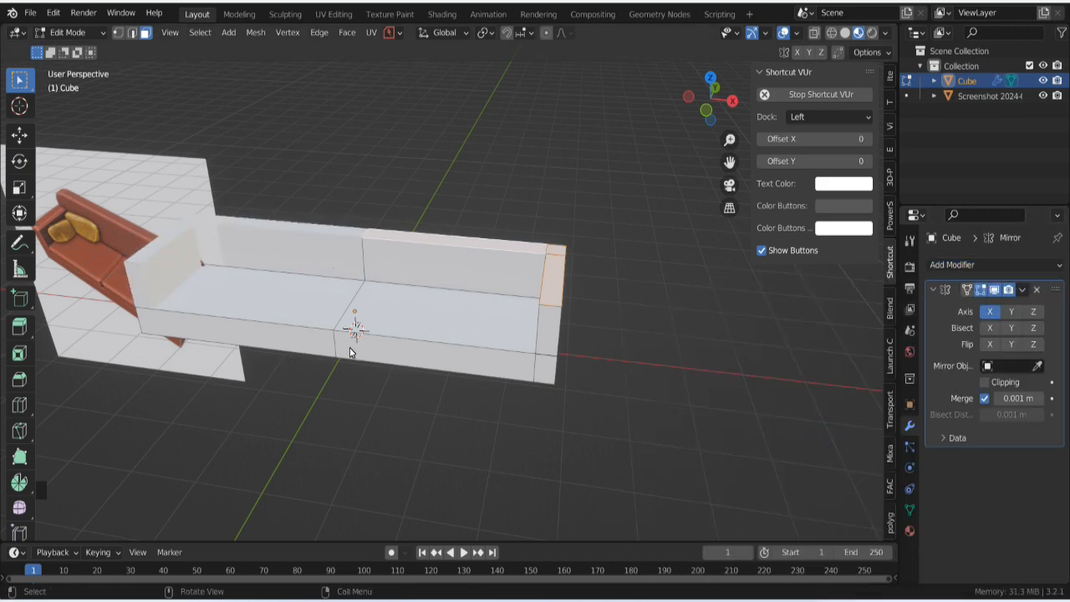
Step: Examine the backrest and the armrest on the positive X side, including the corner where they meet
shift+middle_drag(343, 356, 420, 396)
scroll(490, 363, up, 5)
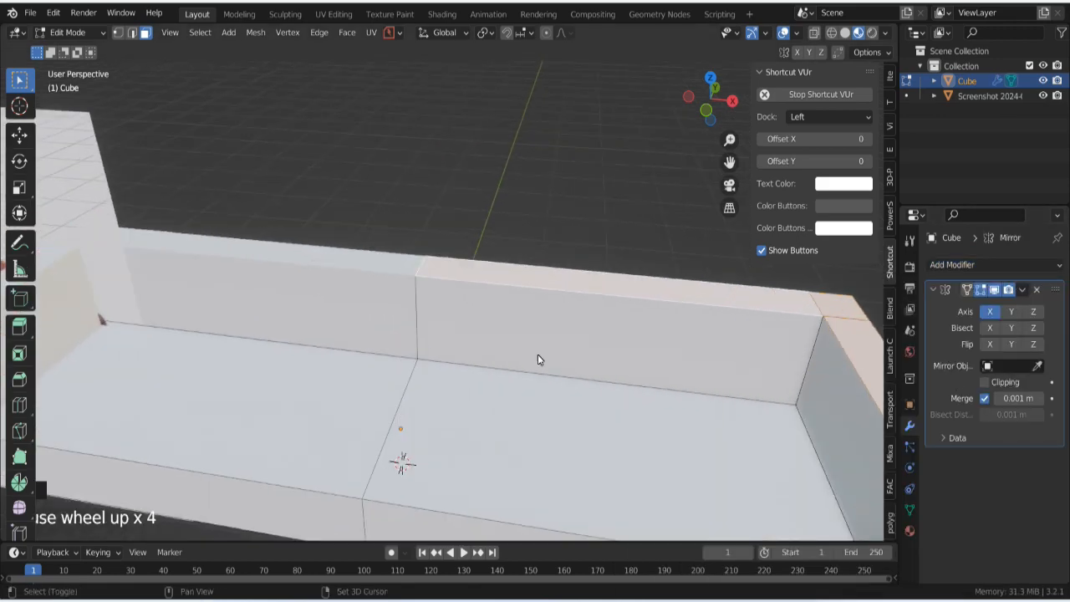
shift+middle_drag(538, 354, 423, 261)
scroll(422, 262, down, 2)
middle_drag(444, 296, 382, 337)
scroll(458, 276, up, 2)
scroll(399, 332, down, 2)
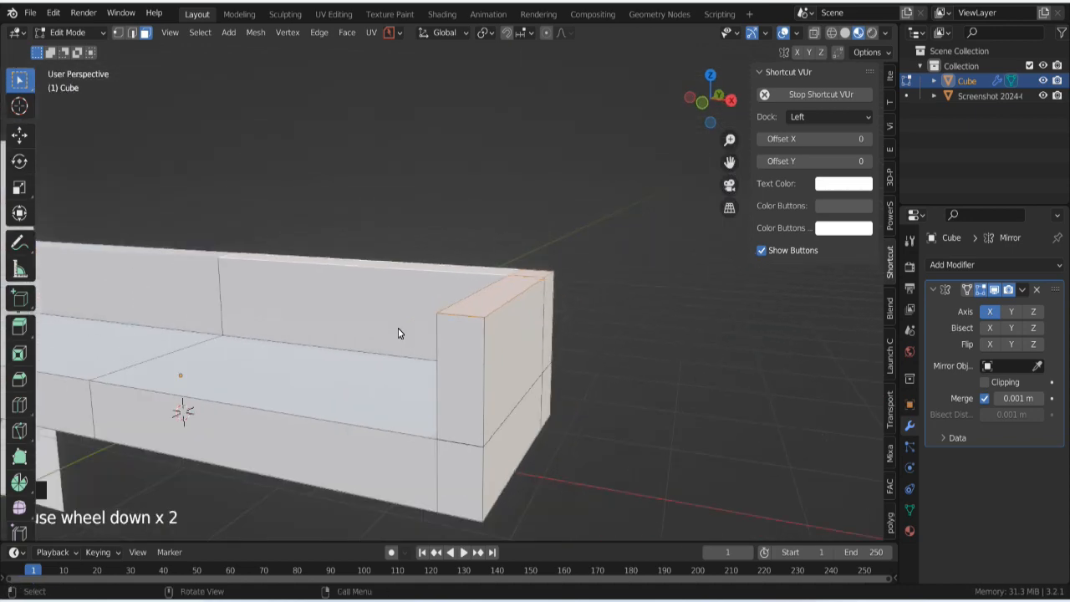
middle_drag(474, 318, 466, 346)
scroll(462, 348, up, 2)
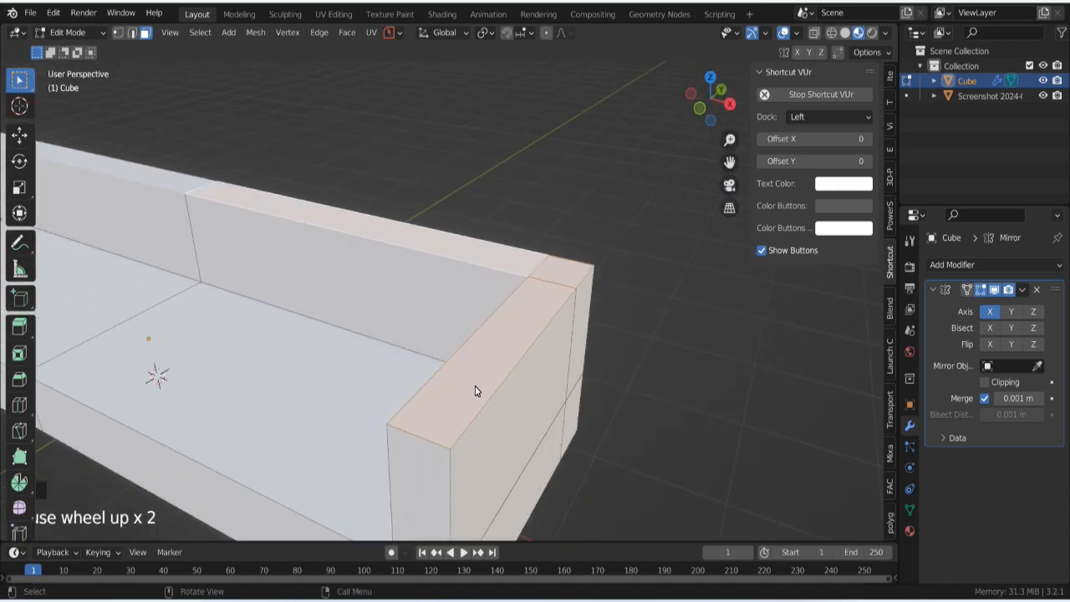
Step: Switch to edge selection and select the outer upper edge of the positive X armrest
key(Tab)
click(456, 475)
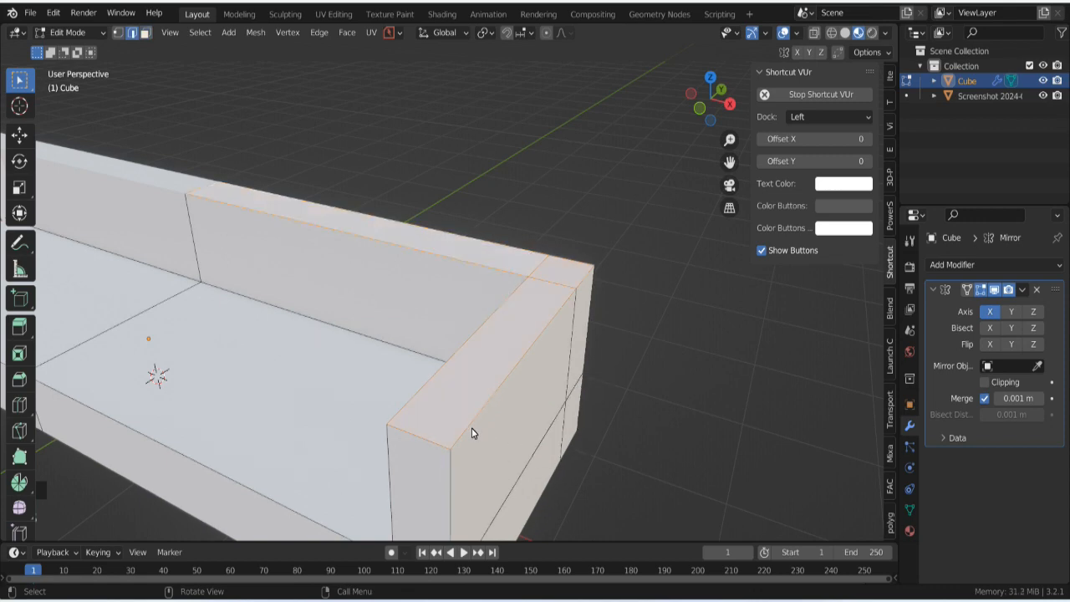
alt+click(472, 423)
scroll(472, 423, up, 2)
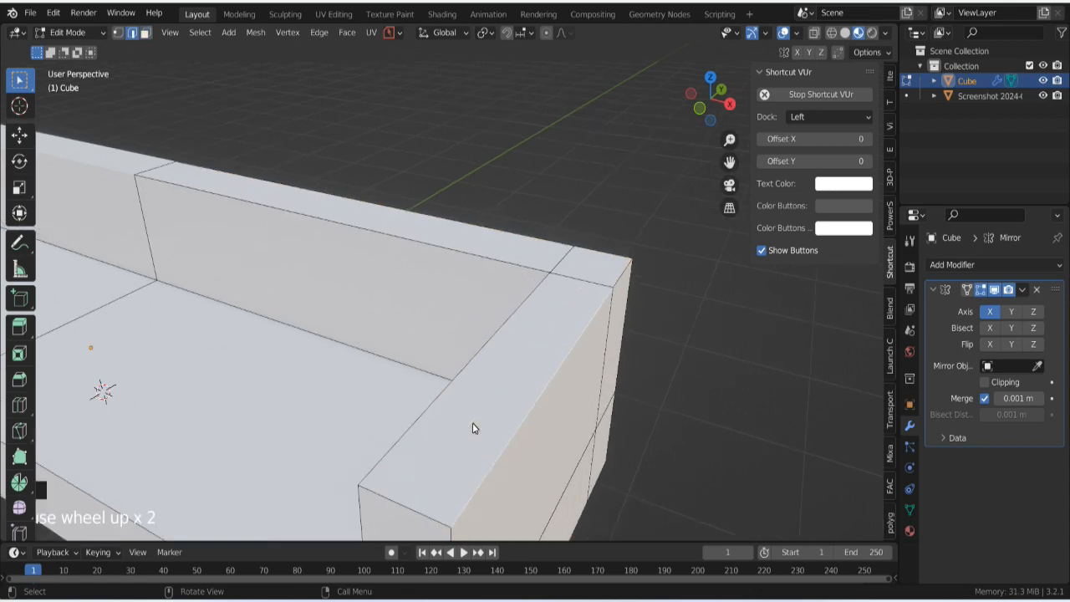
scroll(473, 423, down, 1)
middle_drag(472, 423, 473, 424)
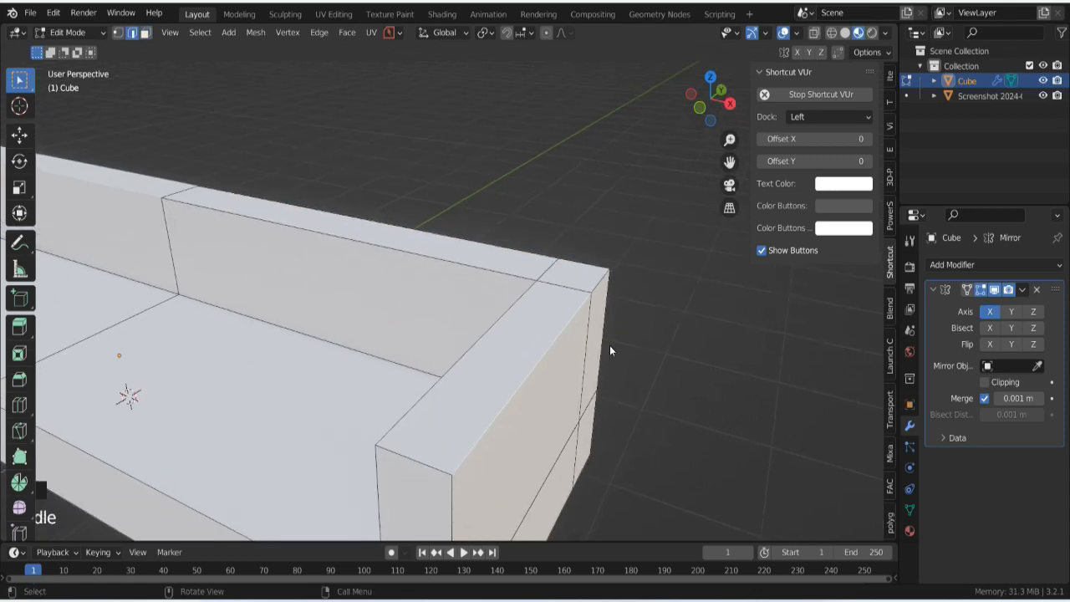
click(593, 289)
Step: Compare the armrest's height and shape with the sofa in the reference image
scroll(494, 418, down, 5)
middle_drag(347, 411, 517, 371)
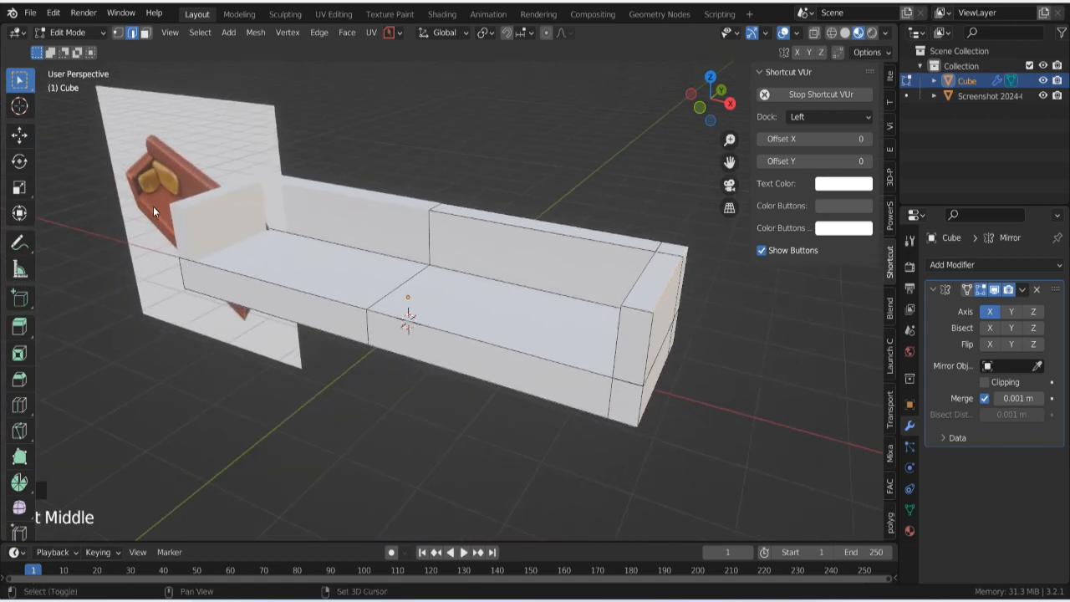
middle_drag(237, 298, 276, 267)
scroll(232, 335, down, 3)
middle_drag(231, 335, 340, 368)
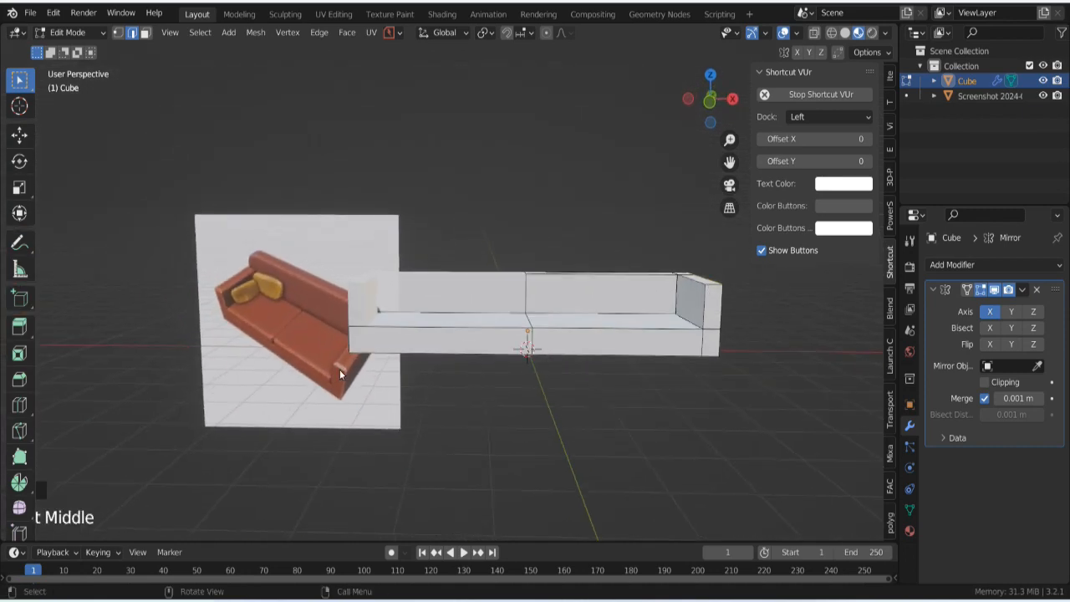
scroll(323, 427, up, 4)
middle_drag(323, 426, 518, 363)
scroll(610, 392, up, 5)
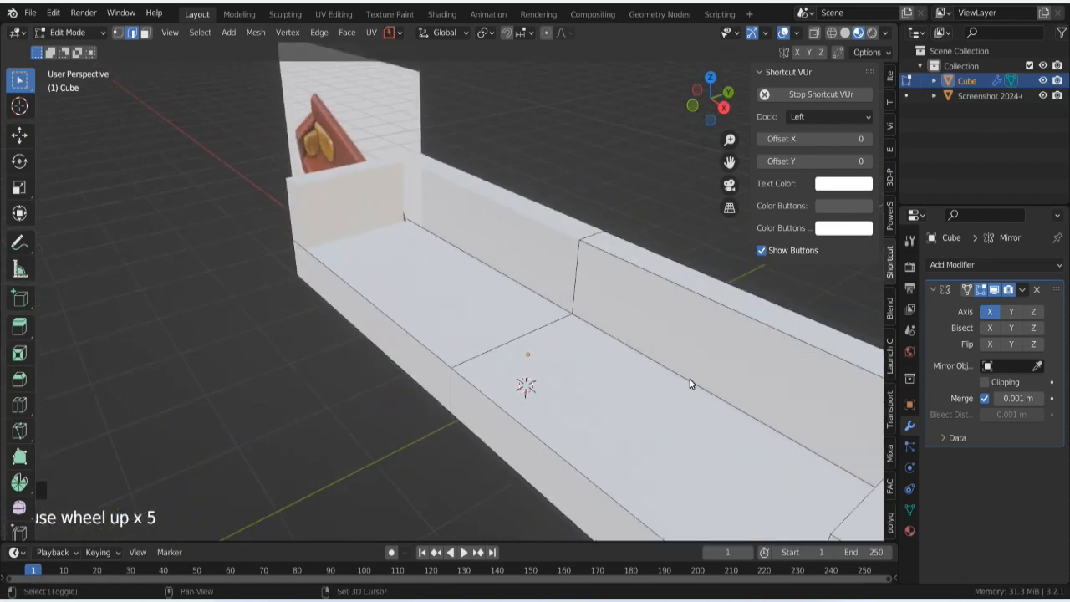
middle_drag(691, 385, 398, 240)
scroll(488, 281, up, 3)
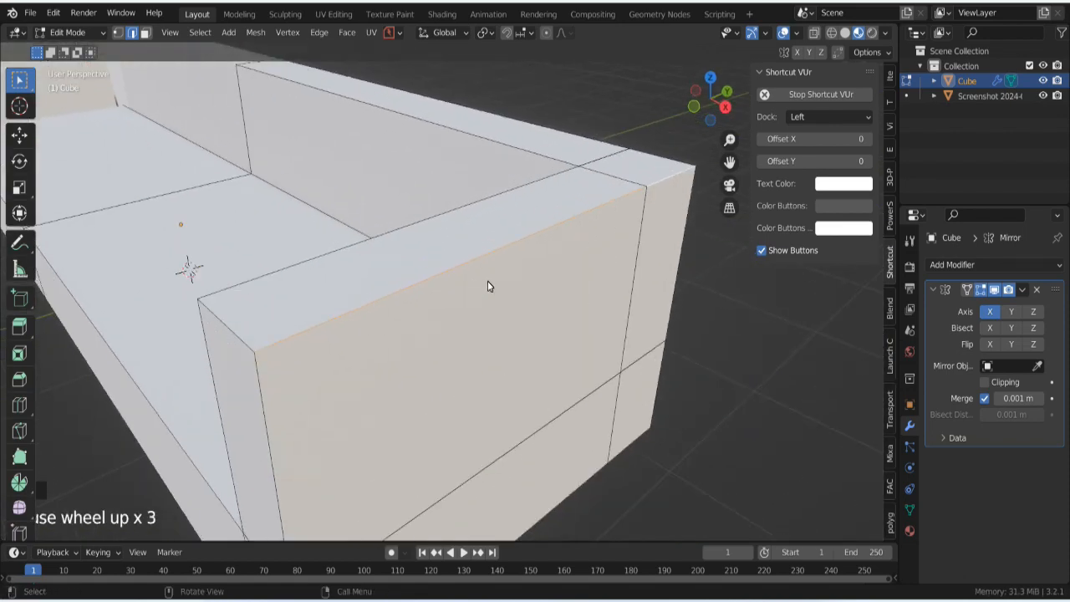
Step: Switch to face selection and select the top face of the positive X armrest
click(442, 231)
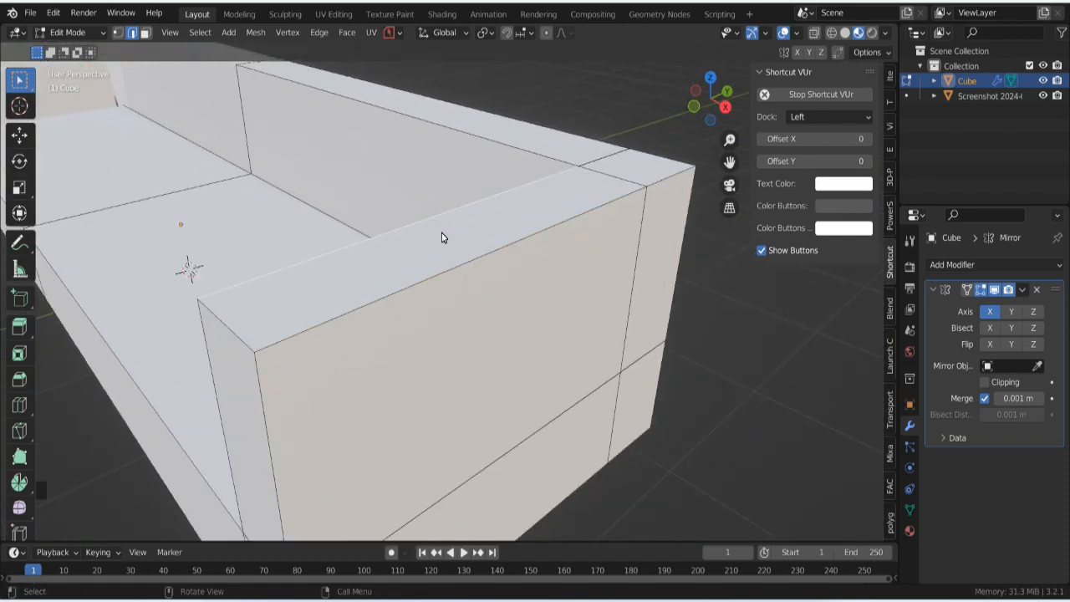
key(Tab)
click(529, 248)
click(483, 244)
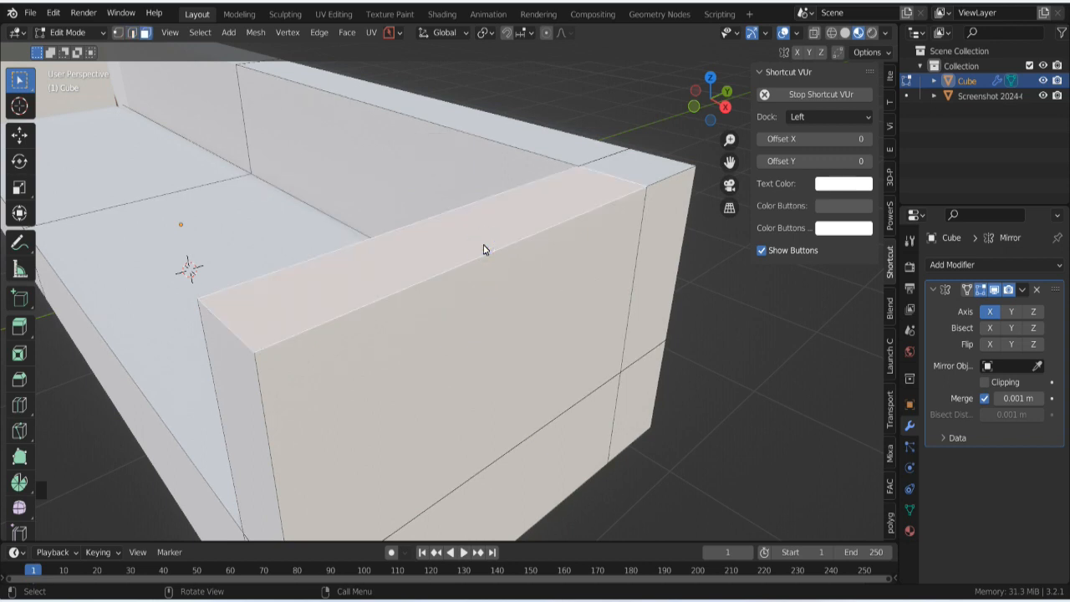
Step: Try to lower the armrest's top face with an unconstrained move of about 0.11 m
key(g)
key(z)
key(z)
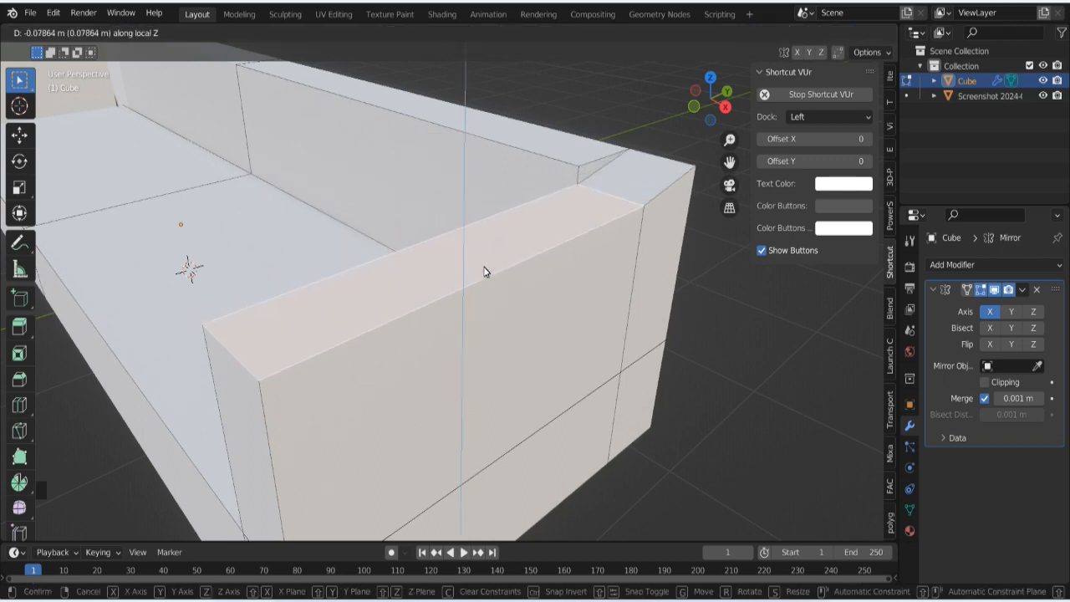
key(z)
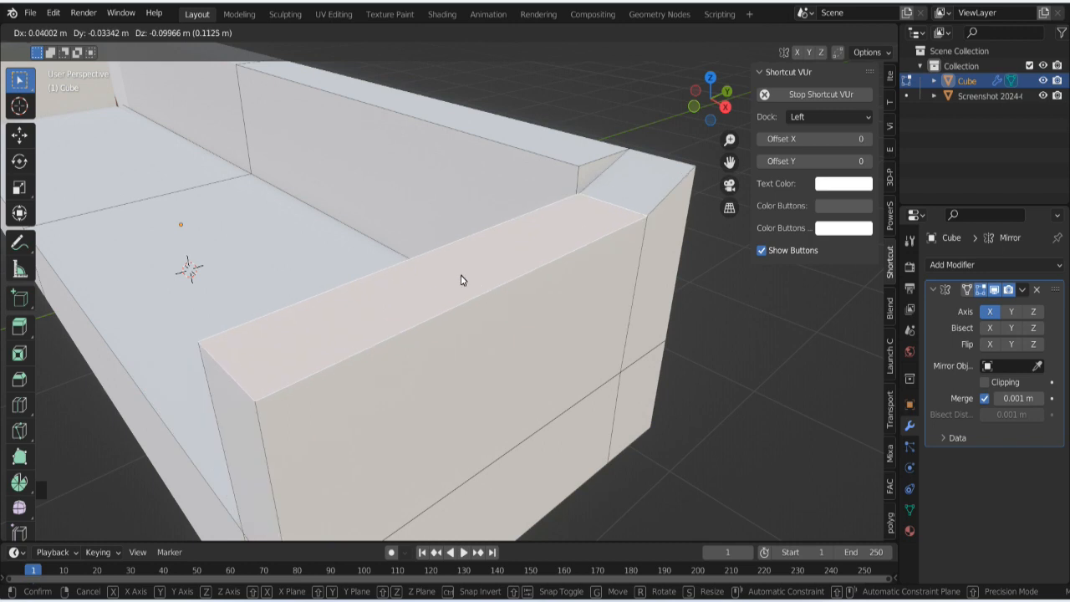
click(462, 280)
key(ctrl+z)
Step: Lower the armrest's top face along the global Z axis by about 0.39 m
key(g)
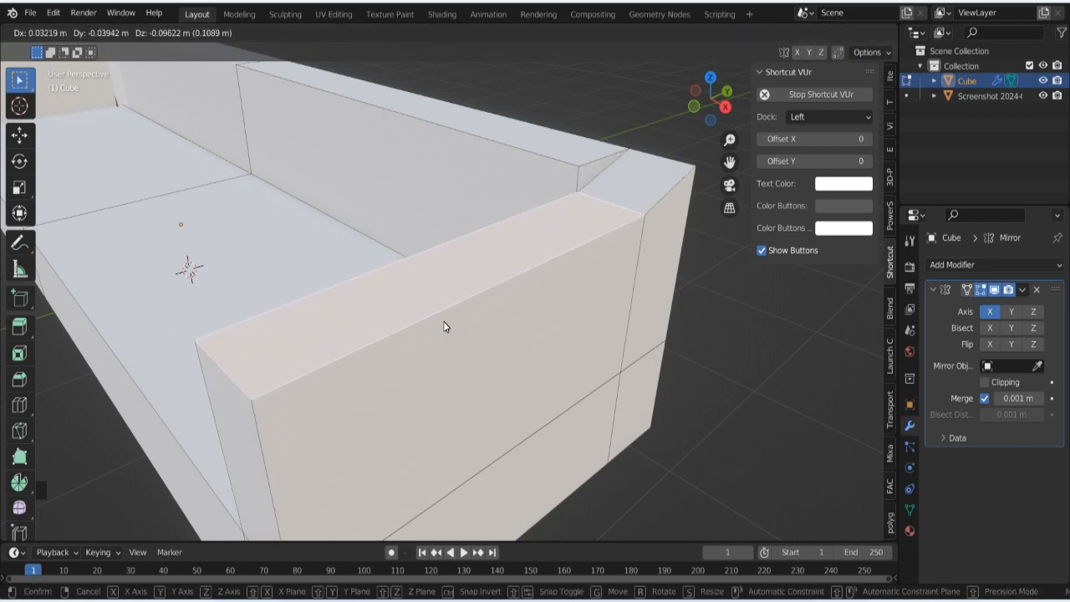
key(z)
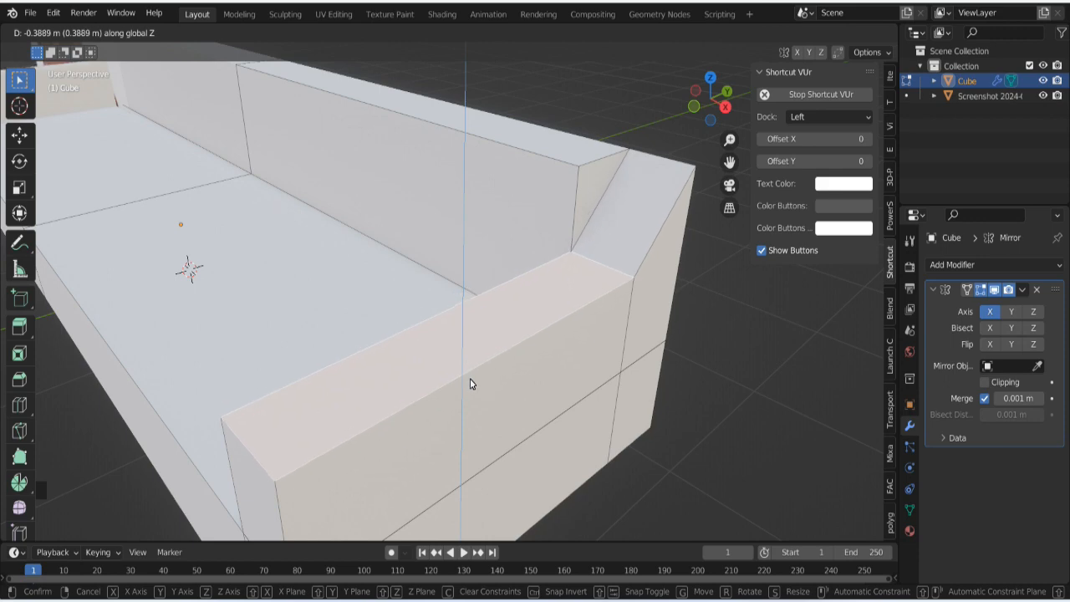
click(470, 381)
Step: Switch to edge selection and select the short edge where the armrest's top meets the sloped face rising to the backrest
scroll(585, 246, down, 2)
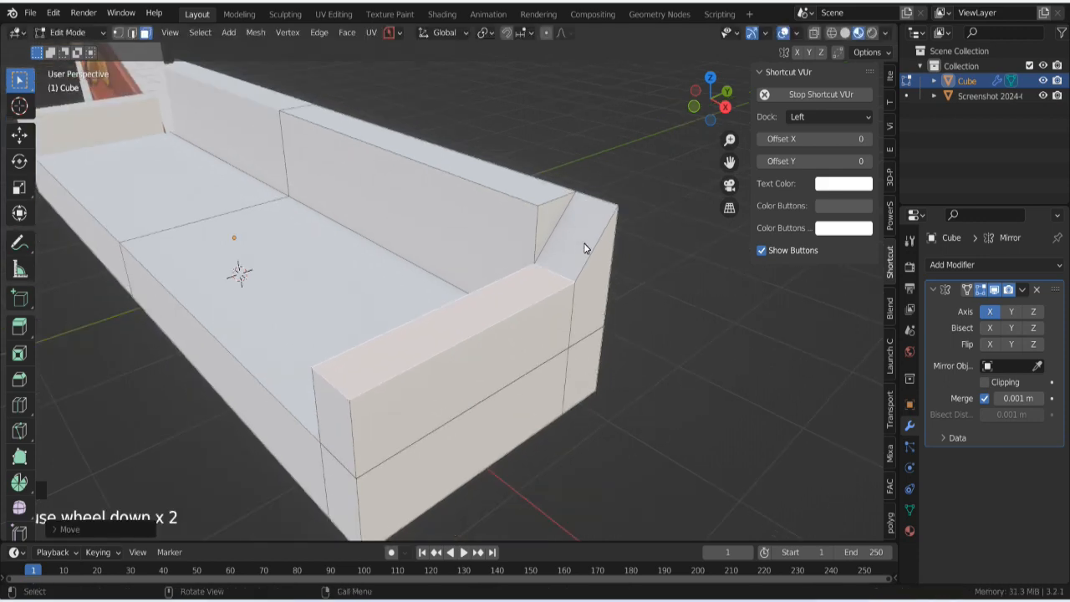
middle_drag(585, 245, 544, 220)
scroll(569, 259, up, 4)
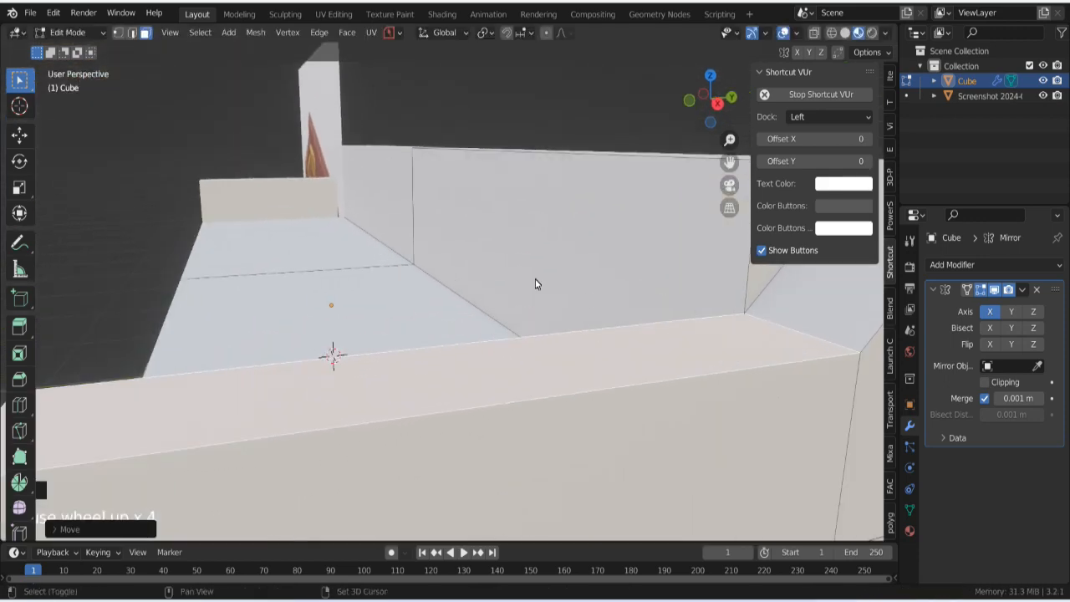
shift+middle_drag(535, 281, 480, 284)
scroll(516, 277, up, 1)
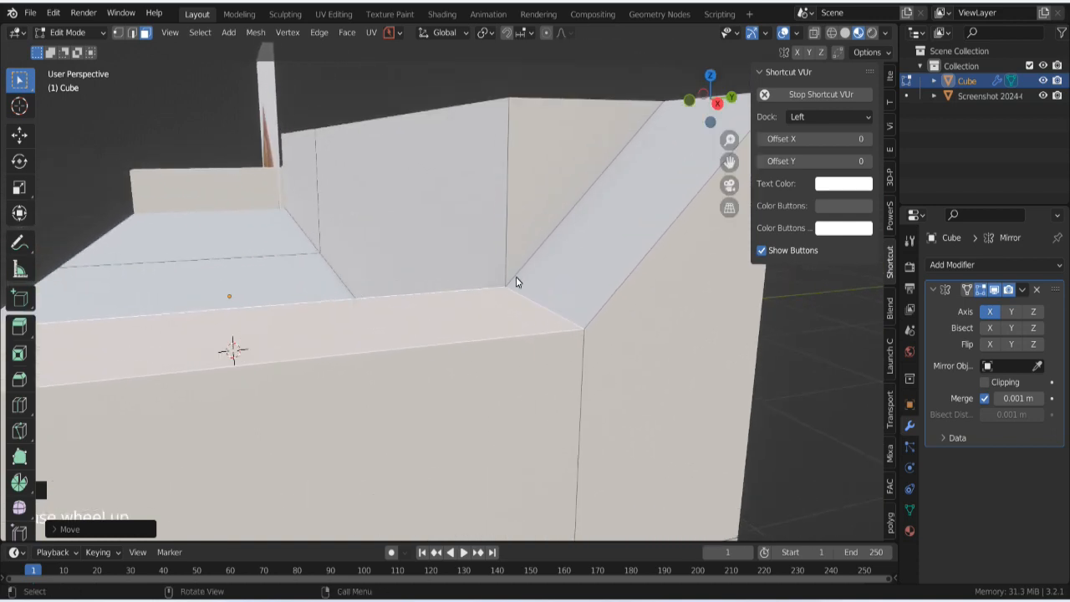
click(519, 300)
click(523, 300)
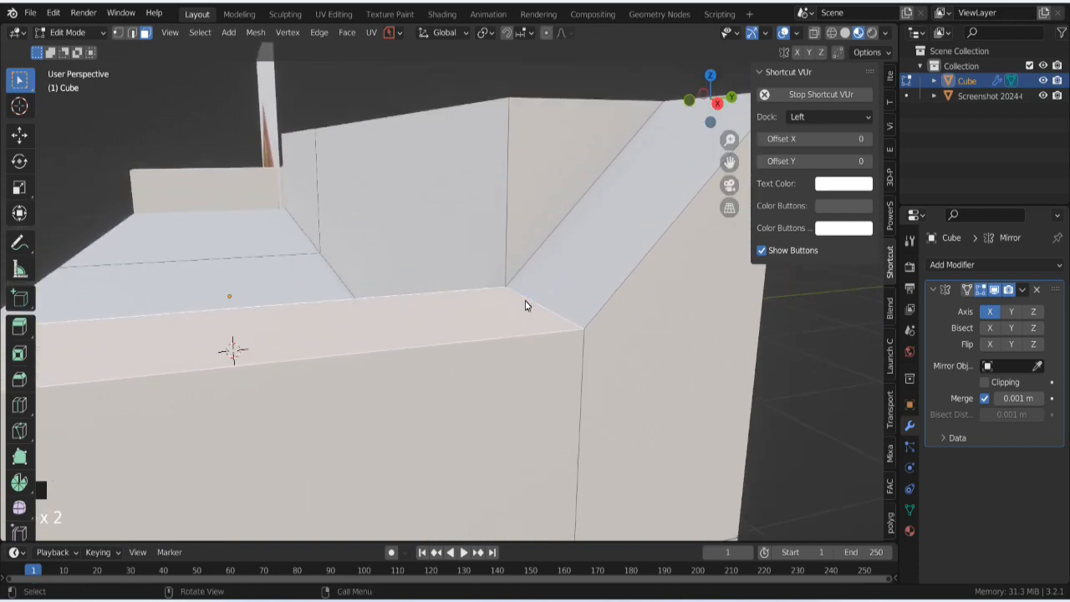
key(Tab)
click(514, 387)
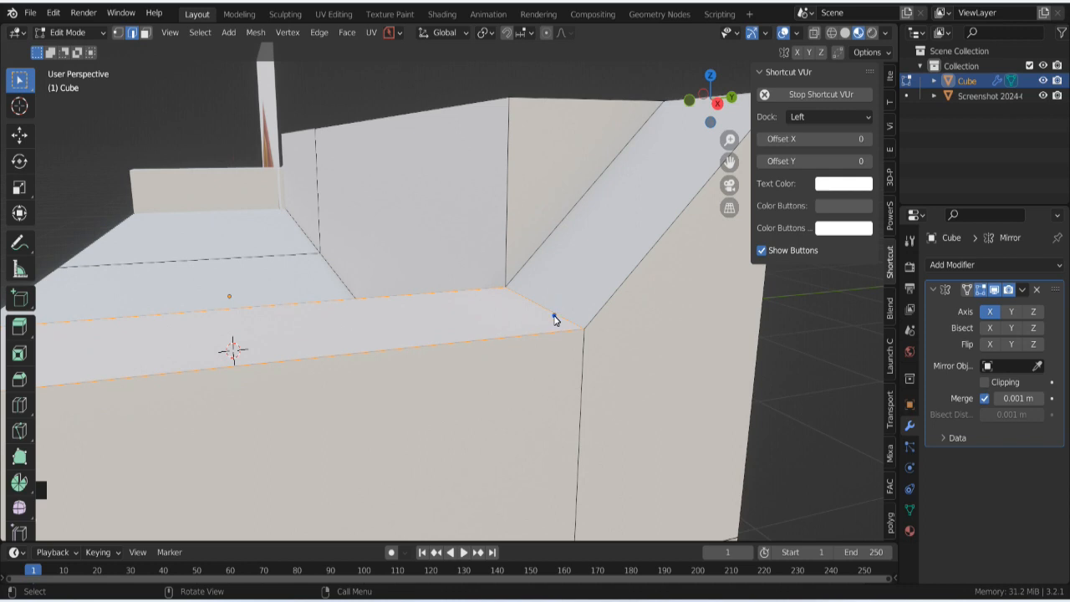
click(554, 317)
Step: Try to duplicate the armrest's rear top edge upward along the global Z axis
key(shift+d)
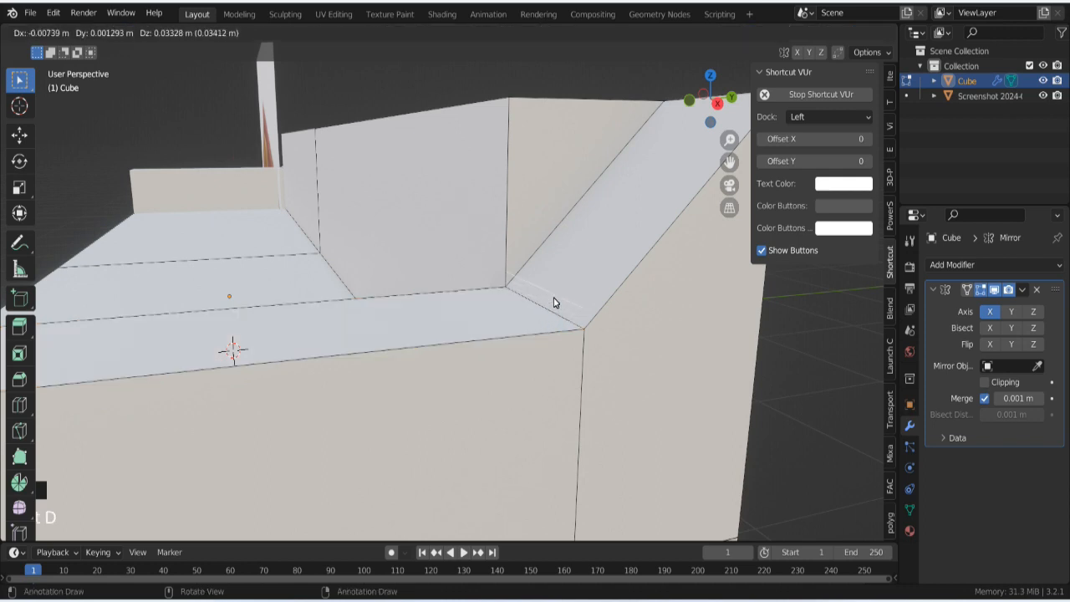
key(z)
click(552, 273)
key(ctrl+z)
key(ctrl+z)
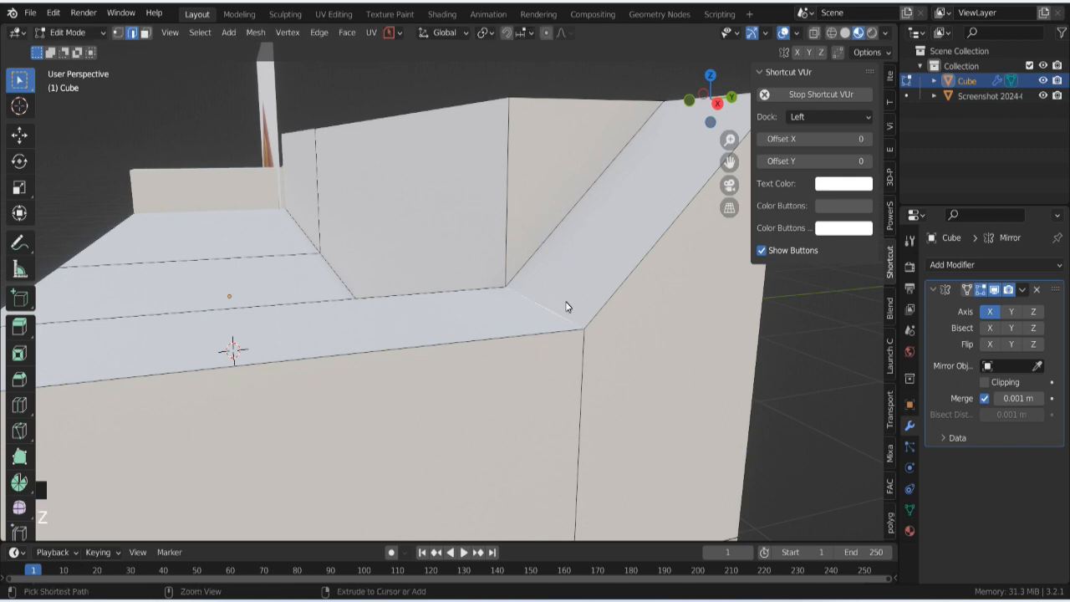
click(562, 311)
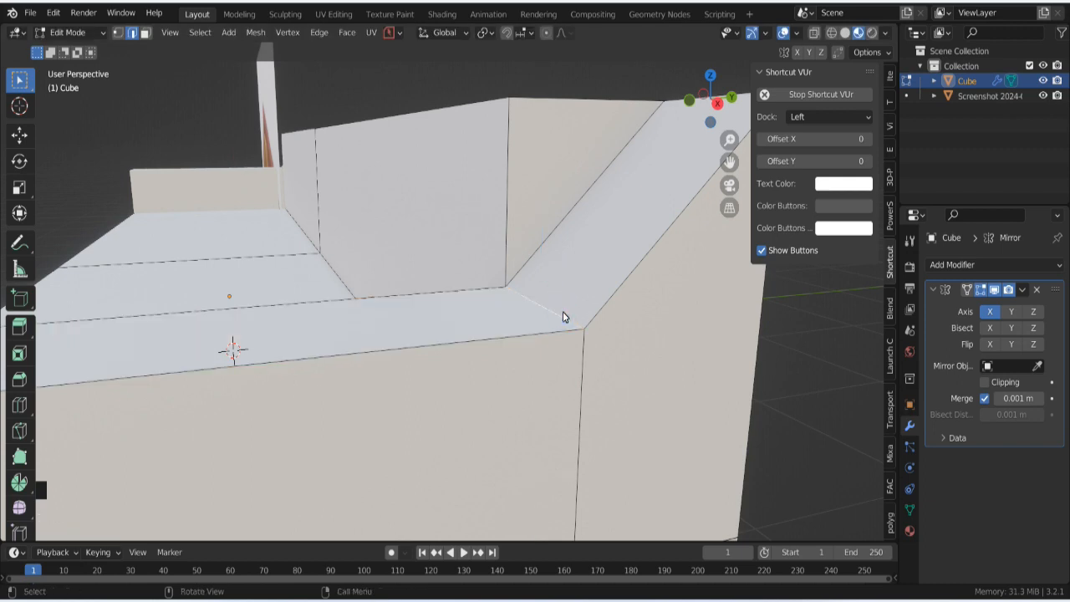
key(g)
right_click(561, 285)
scroll(553, 311, down, 2)
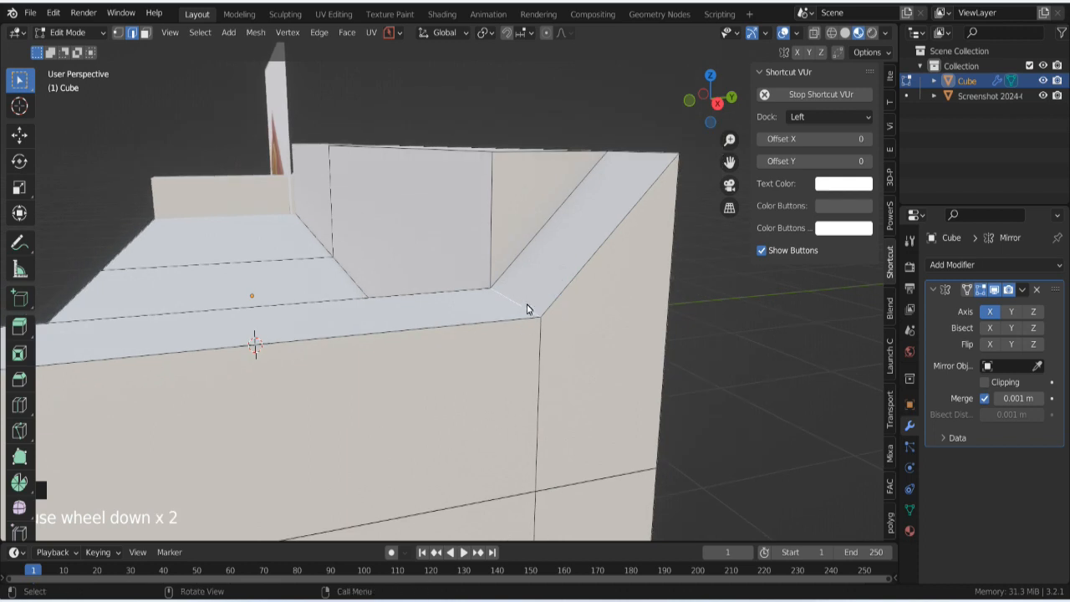
middle_drag(527, 309, 502, 313)
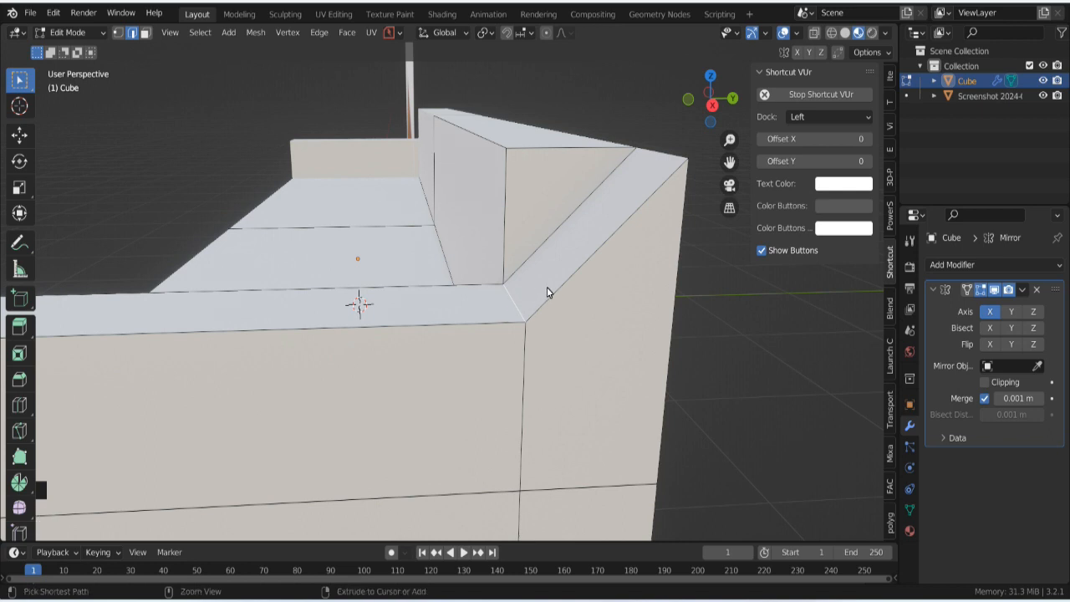
key(ctrl+r)
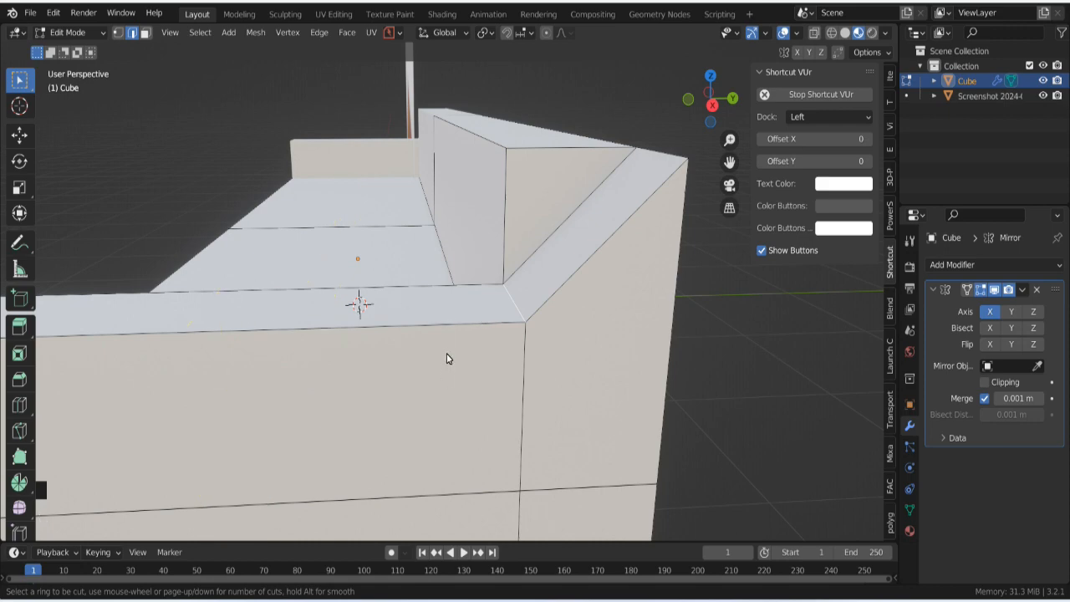
right_click(391, 299)
Step: Add one loop cut across the armrest and slide it close to the edge at the armrest's rear end
scroll(422, 284, up, 4)
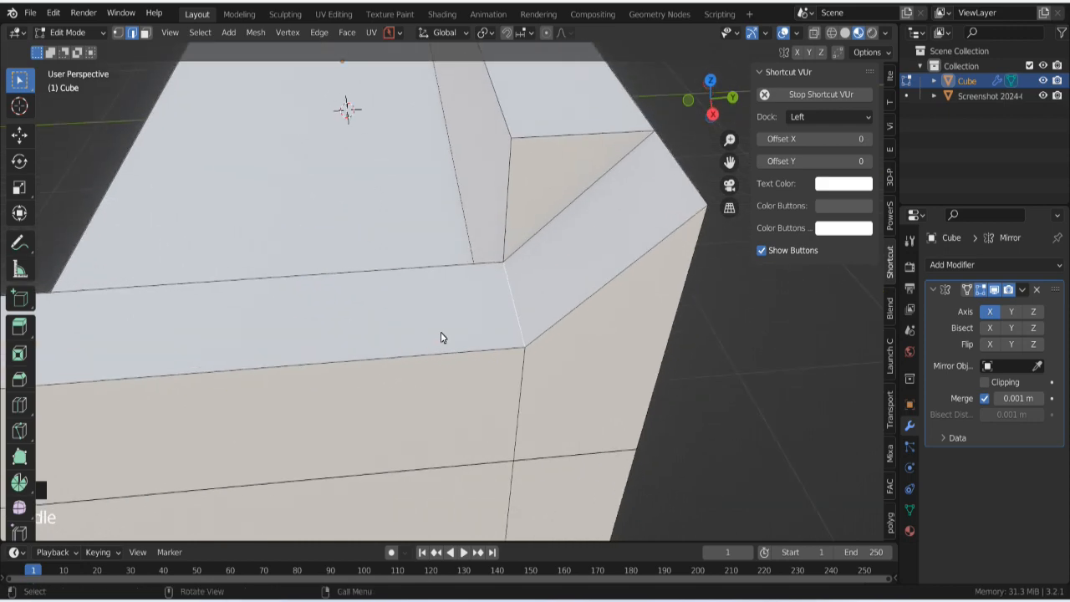
click(451, 314)
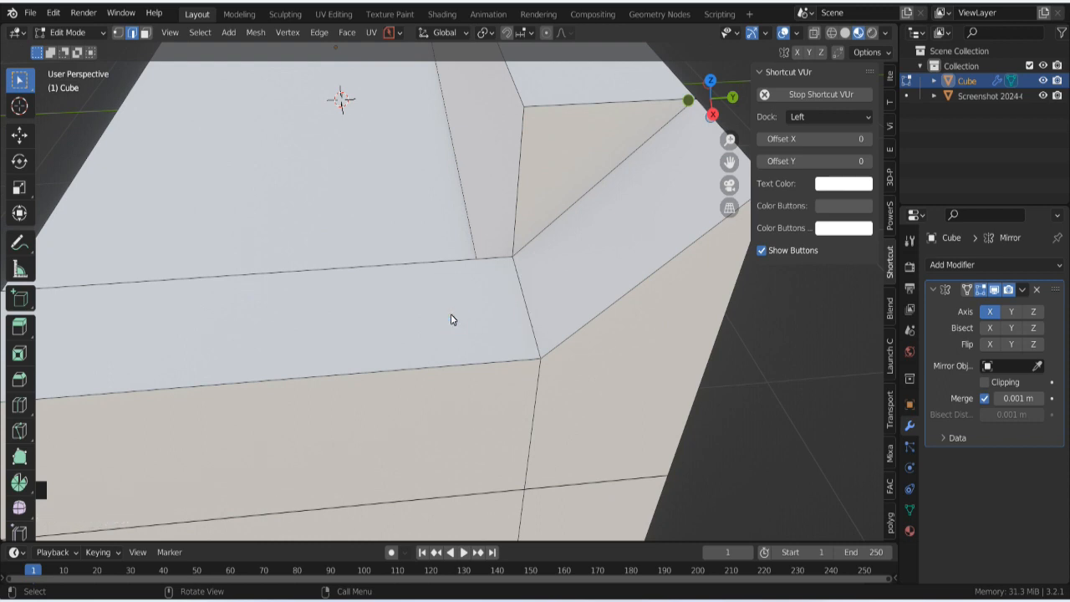
key(ctrl+r)
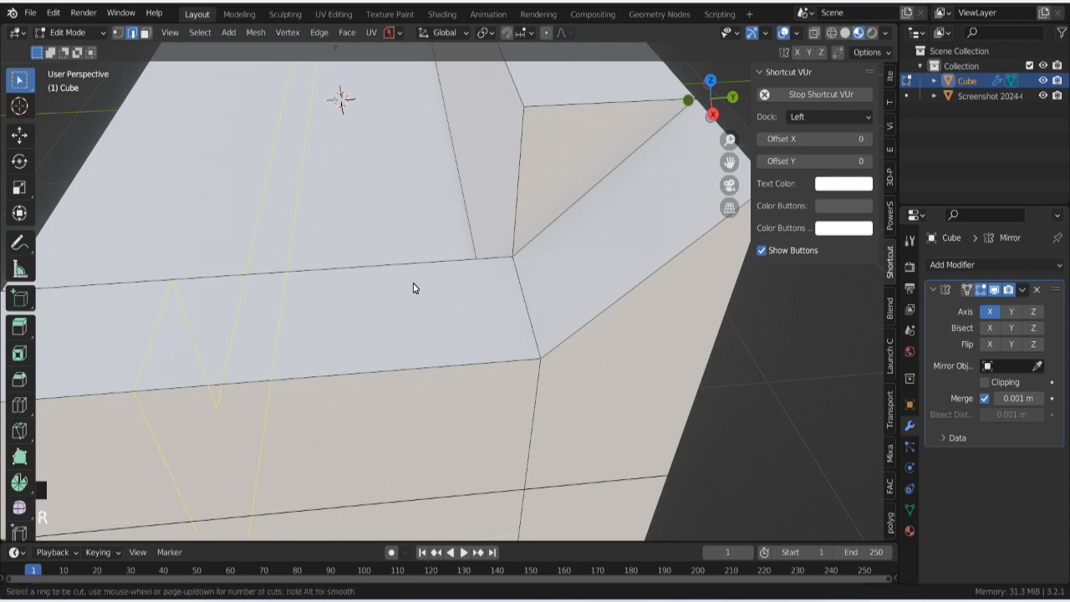
click(414, 288)
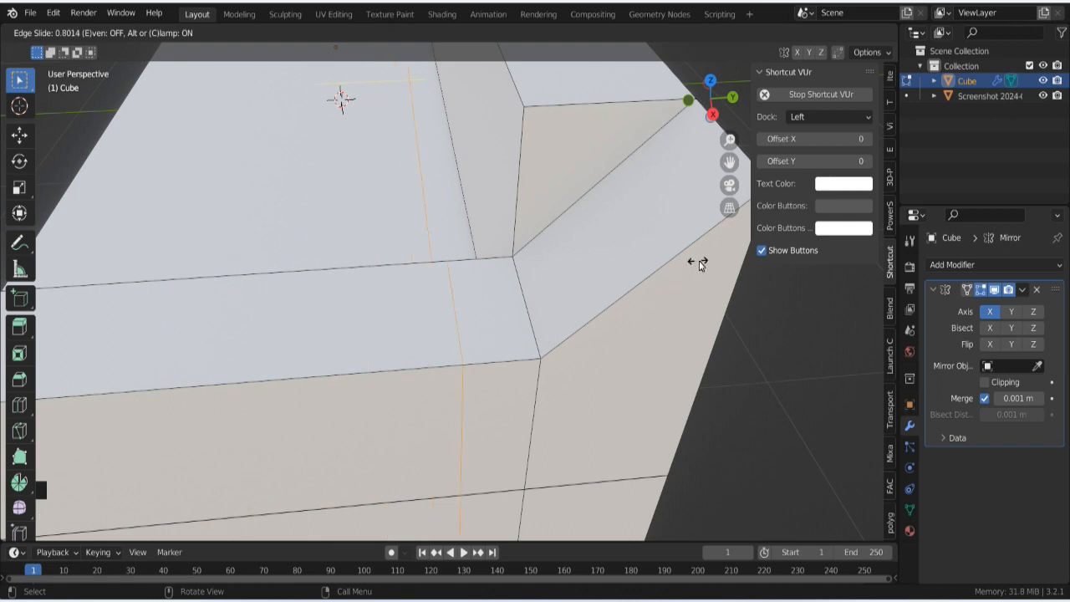
click(758, 262)
Step: Raise the edge just behind the new loop cut by about 0.38 m along global Z, level with the backrest's top
click(526, 308)
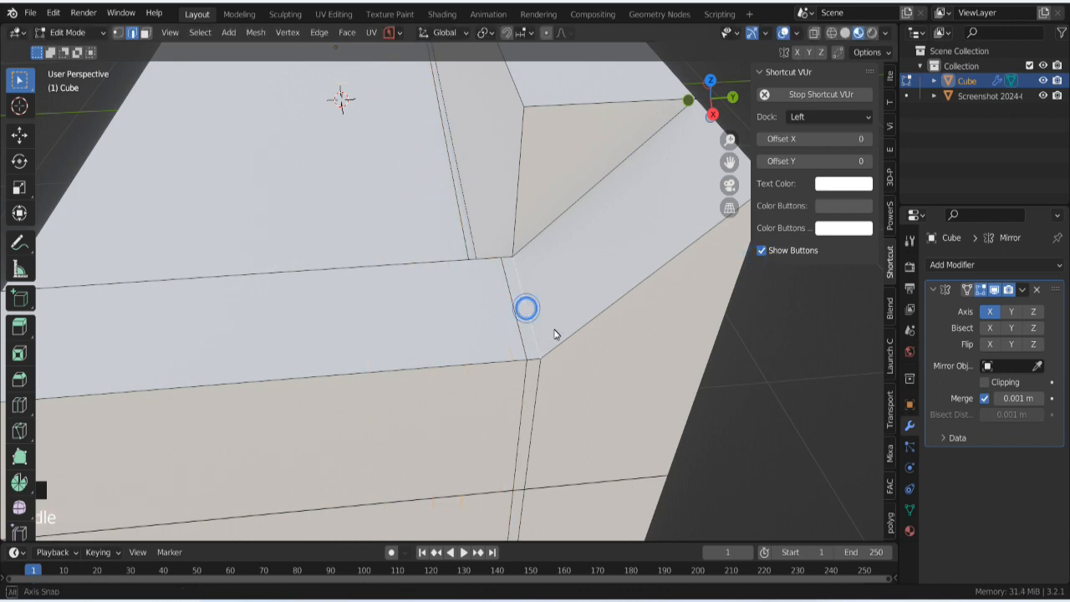
middle_drag(555, 333, 567, 313)
key(g)
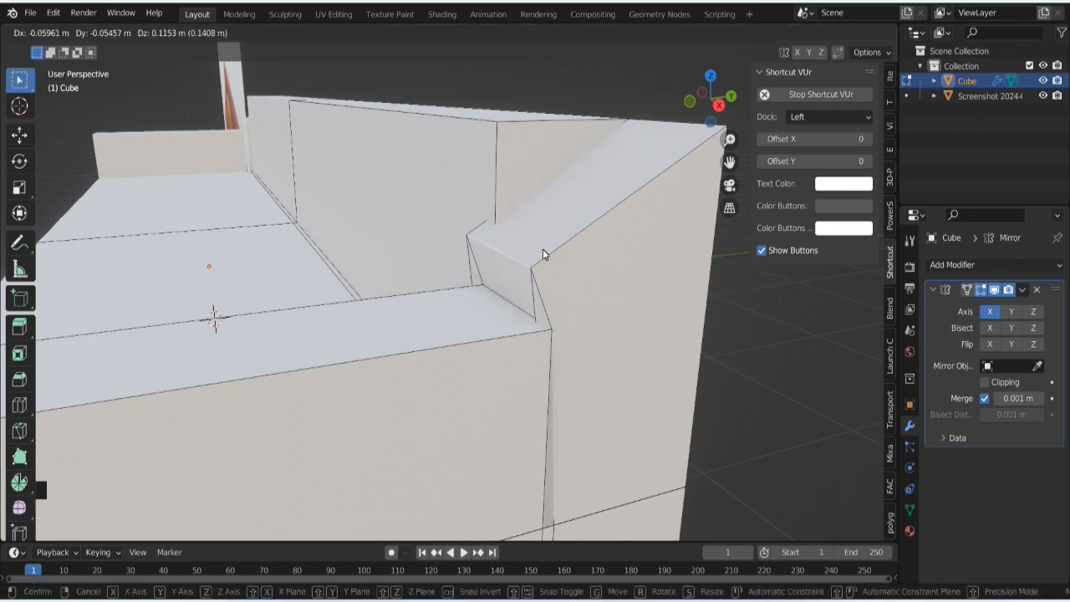
key(z)
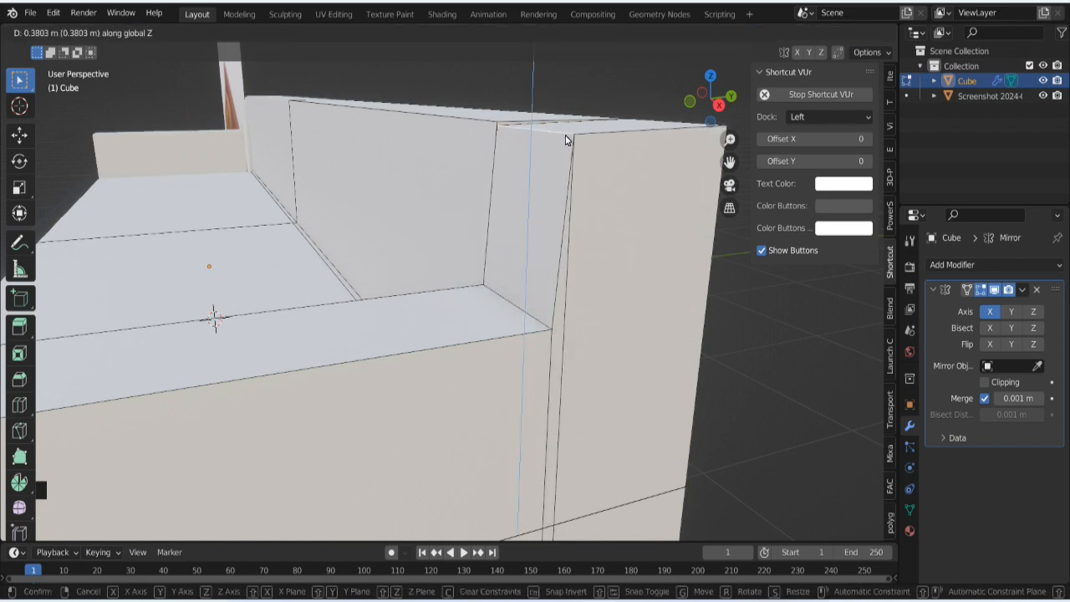
click(565, 137)
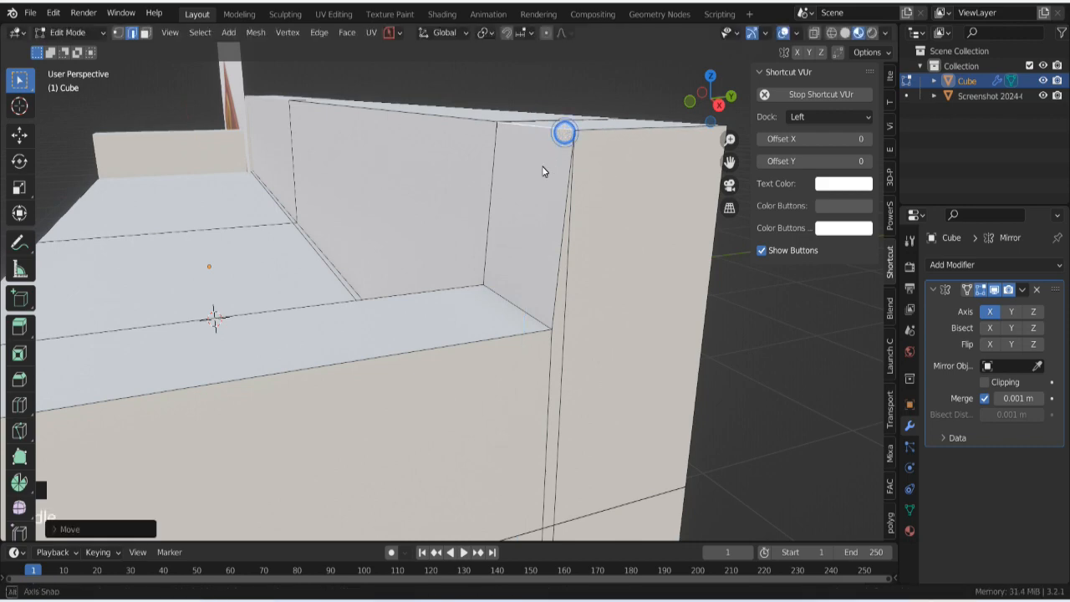
Step: Check the squared-off backrest corner and select the armrest's outer top edge
middle_drag(542, 169, 579, 239)
scroll(578, 301, down, 6)
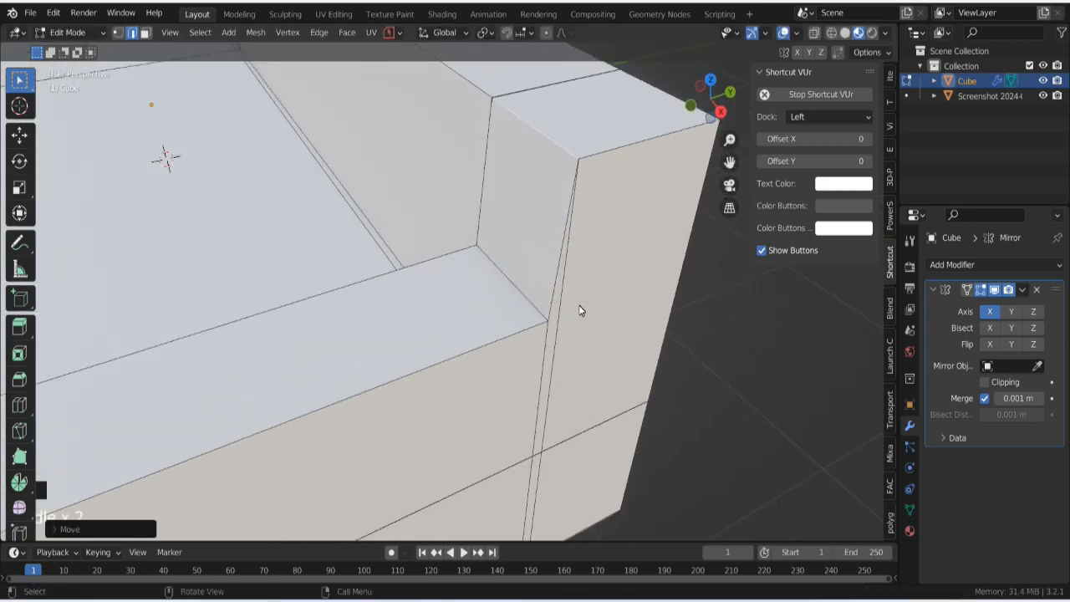
middle_drag(499, 298, 581, 307)
scroll(447, 313, up, 3)
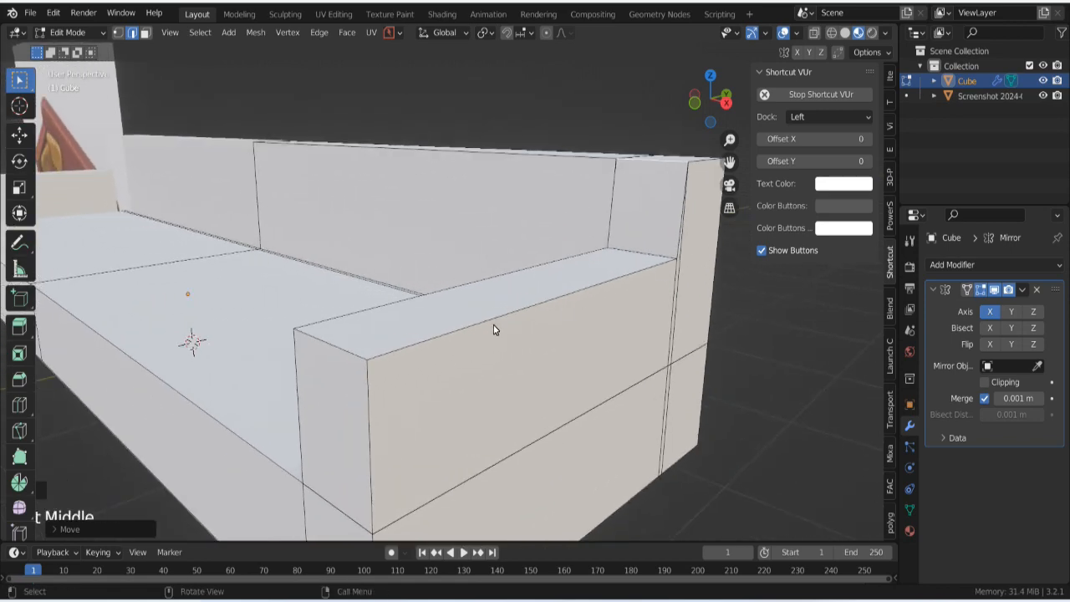
click(491, 324)
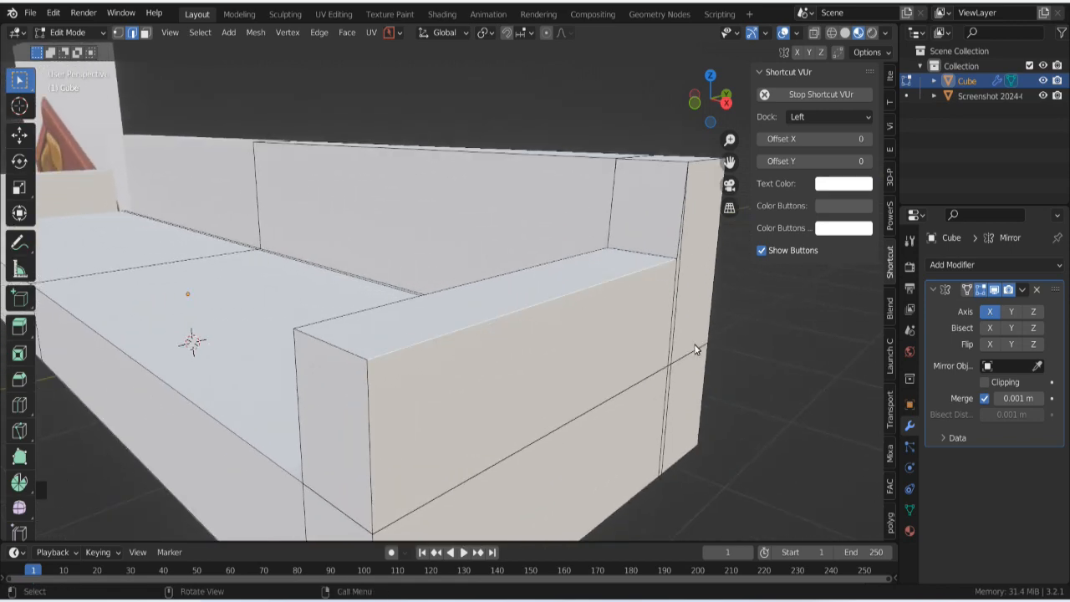
Step: Add a Bevel modifier to the sofa with 6 segments and an amount of 0.78 m
click(983, 266)
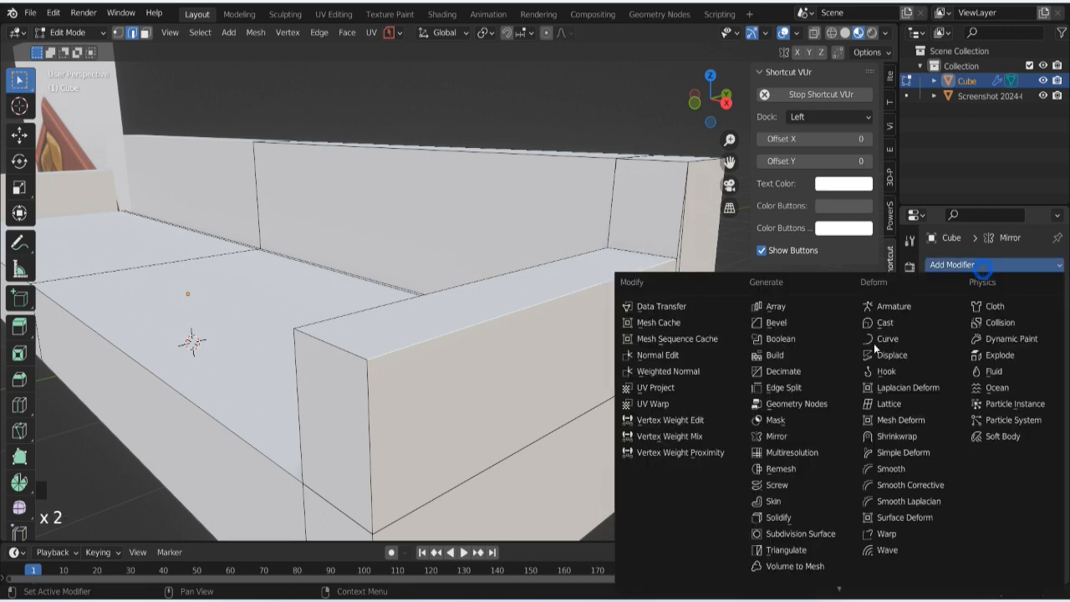
click(795, 324)
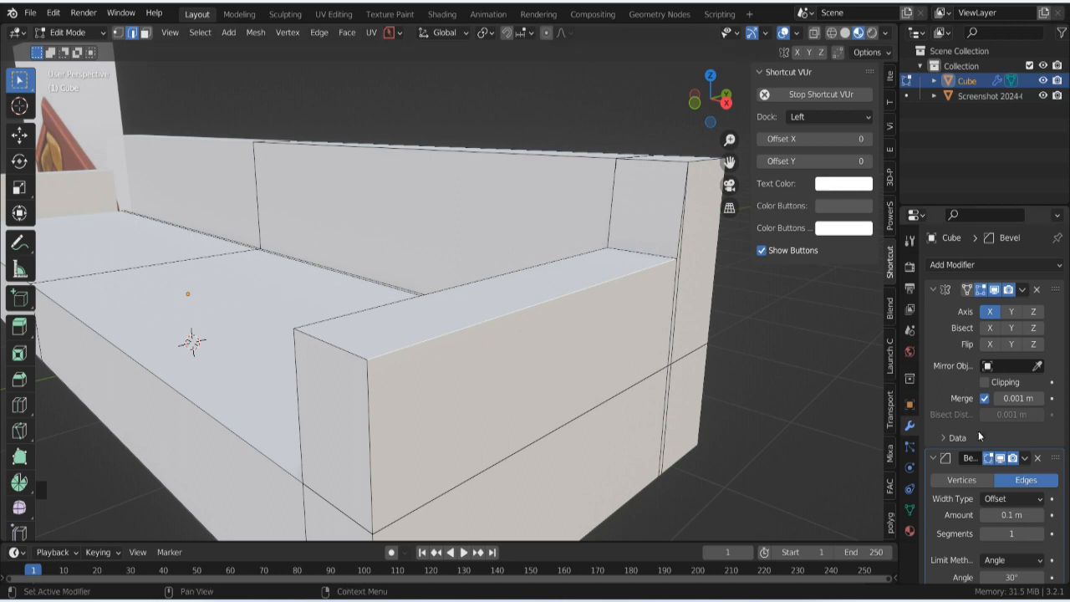
drag(1010, 535, 1014, 534)
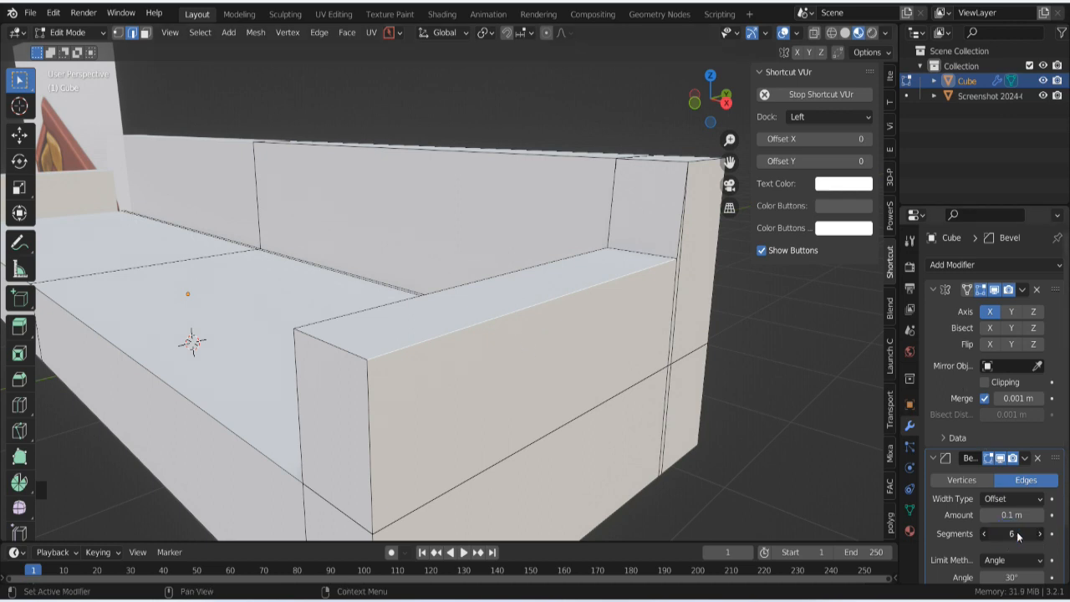
scroll(461, 346, up, 5)
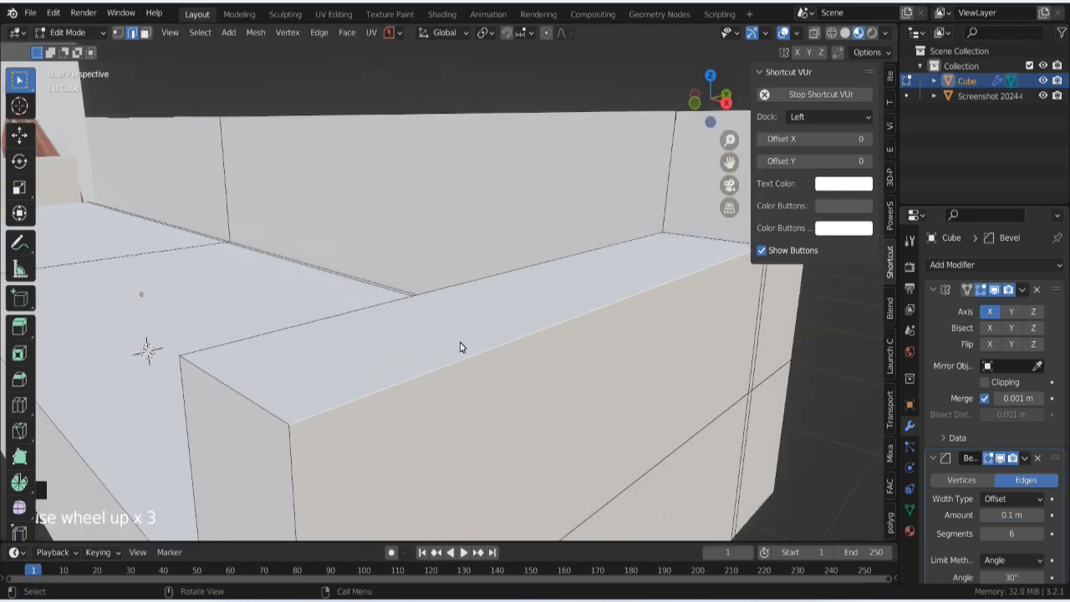
shift+middle_drag(493, 354, 402, 251)
scroll(398, 276, down, 3)
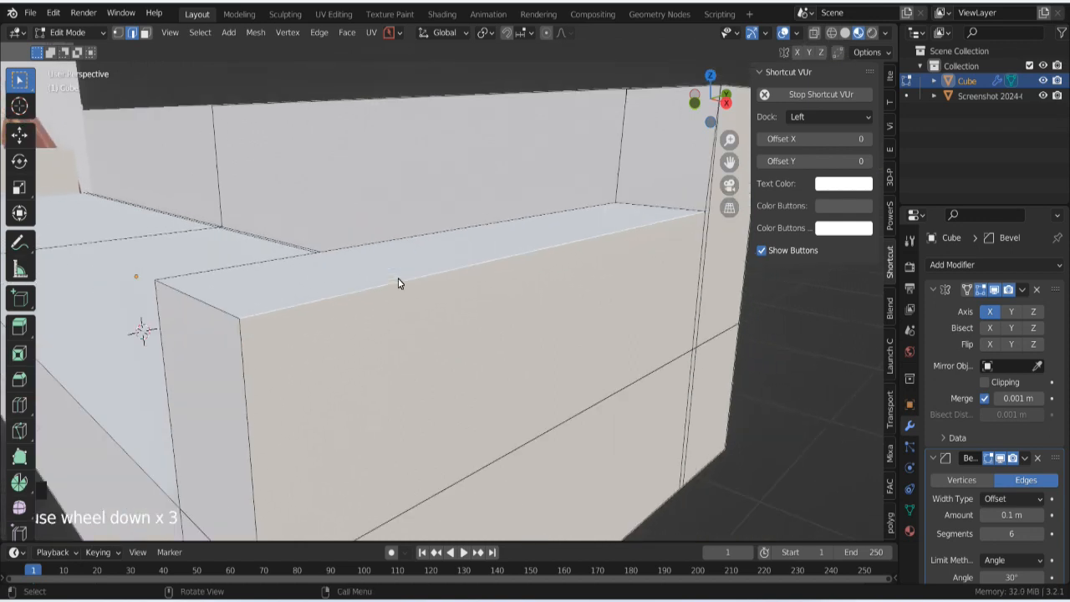
middle_drag(432, 283, 472, 326)
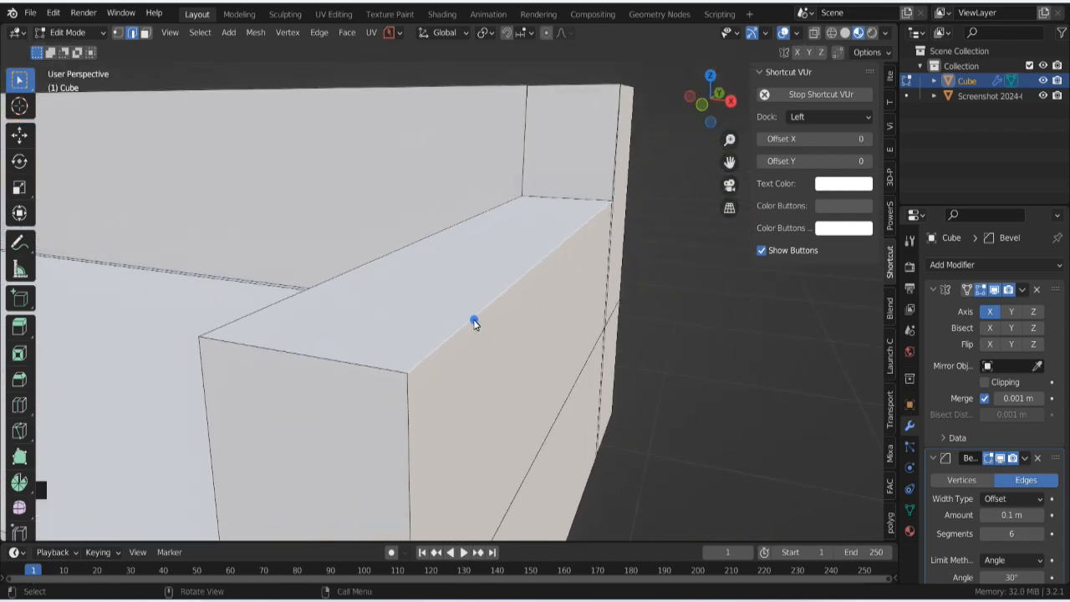
drag(1017, 515, 1038, 517)
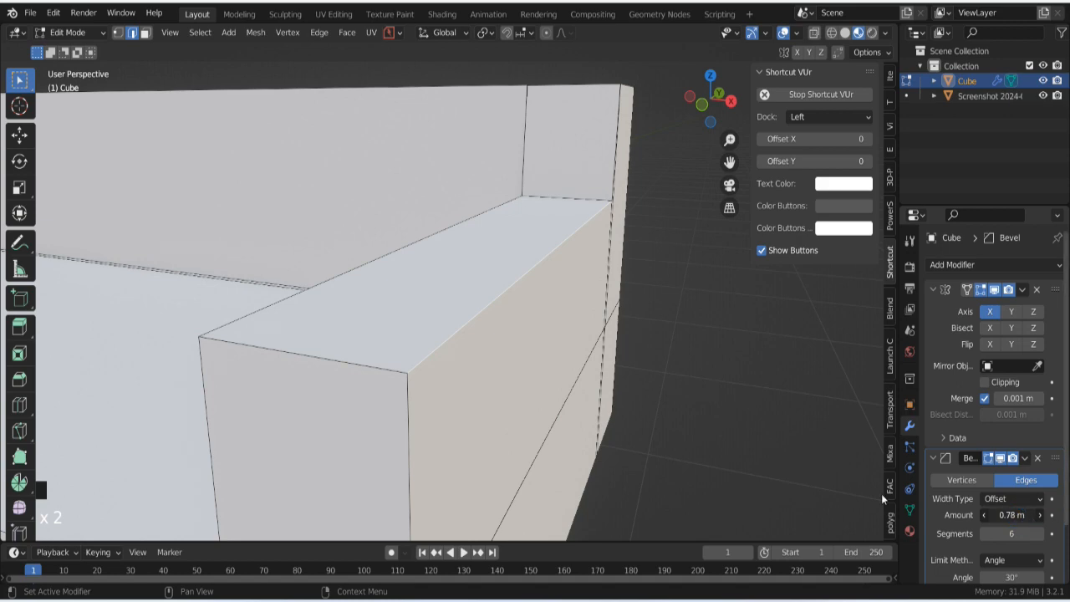
Step: Remove the Bevel modifier from the sofa, keeping the Mirror modifier
scroll(542, 382, down, 2)
mouse_move(543, 383)
middle_down()
mouse_move(501, 383)
mouse_move(495, 396)
mouse_move(524, 376)
middle_up()
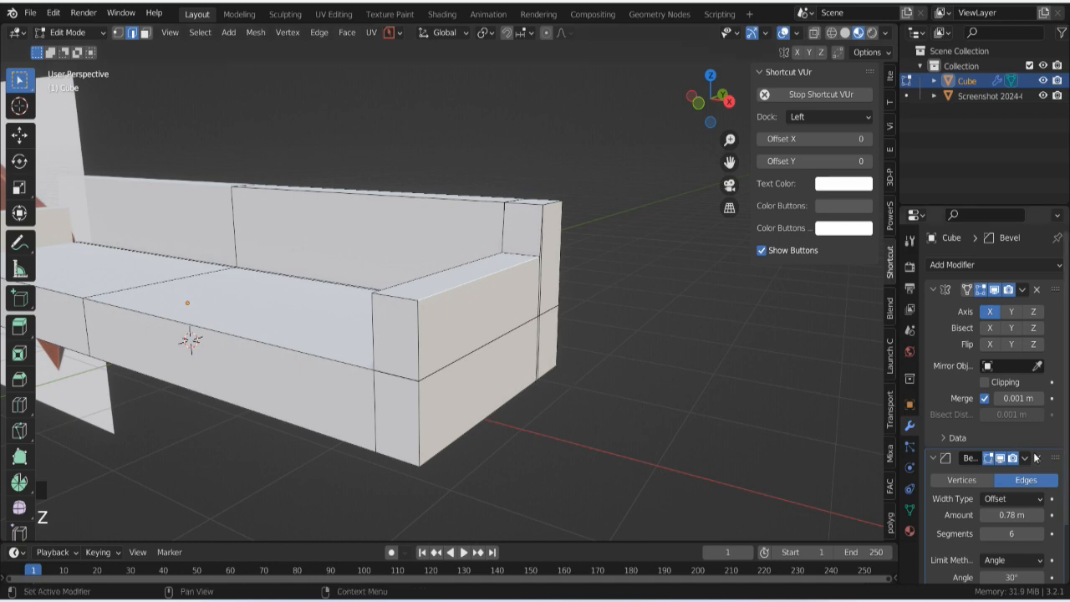
click(1038, 458)
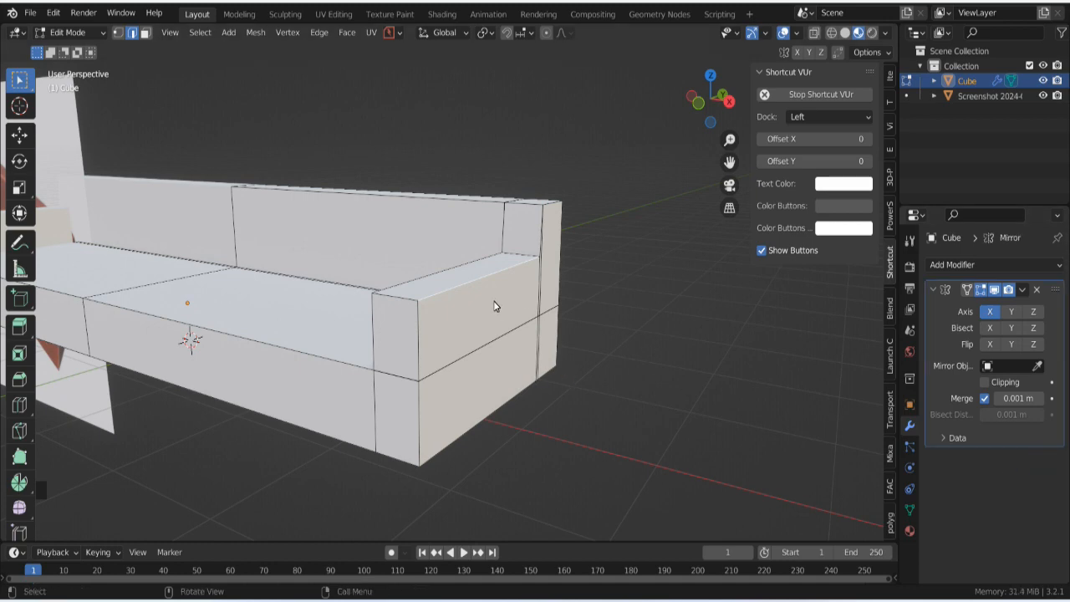
Step: Try to bevel the armrest's outer top edge directly in the mesh
key(ctrl+b)
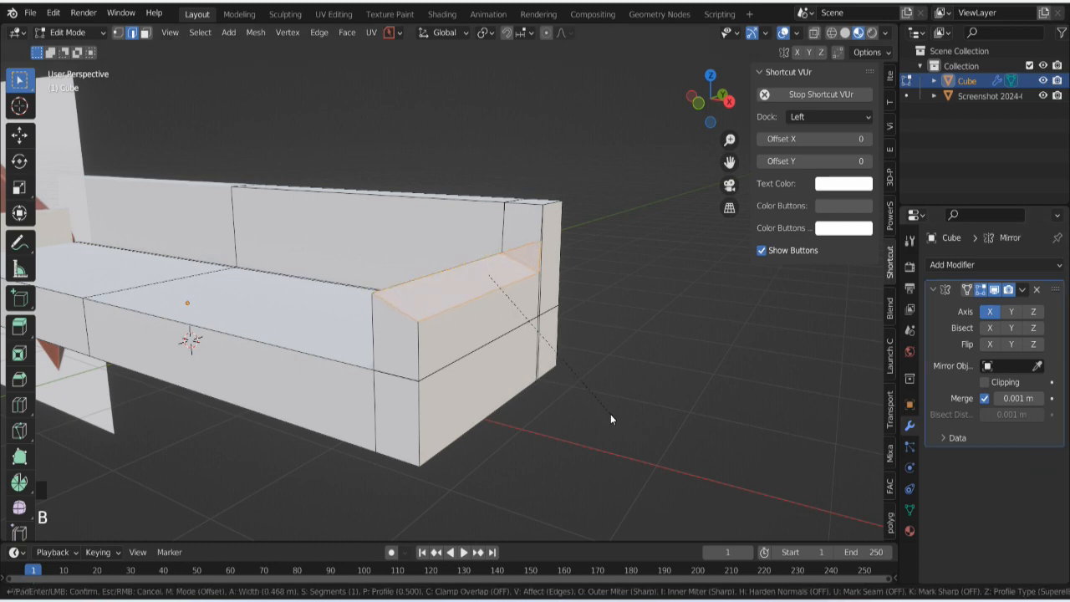
click(471, 240)
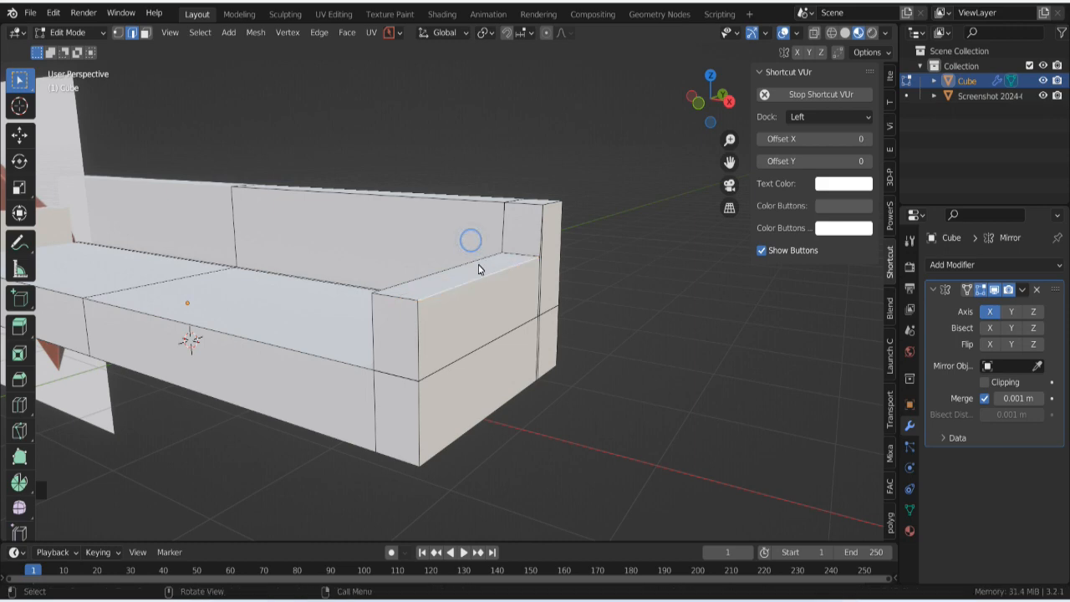
key(ctrl+b)
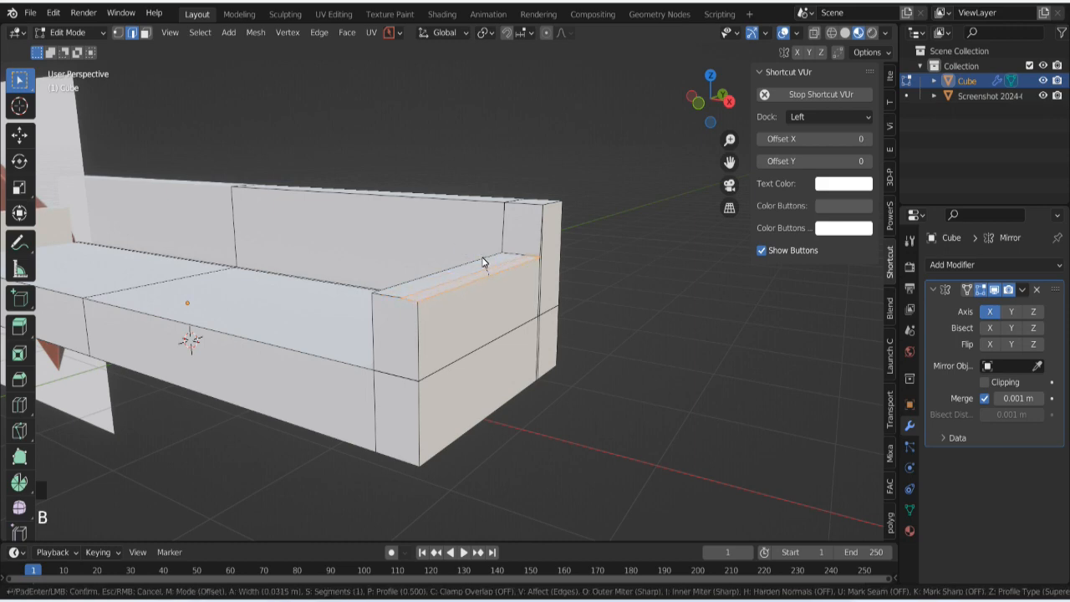
click(483, 262)
Step: Return to Object Mode and apply the sofa's location and scale
key(Tab)
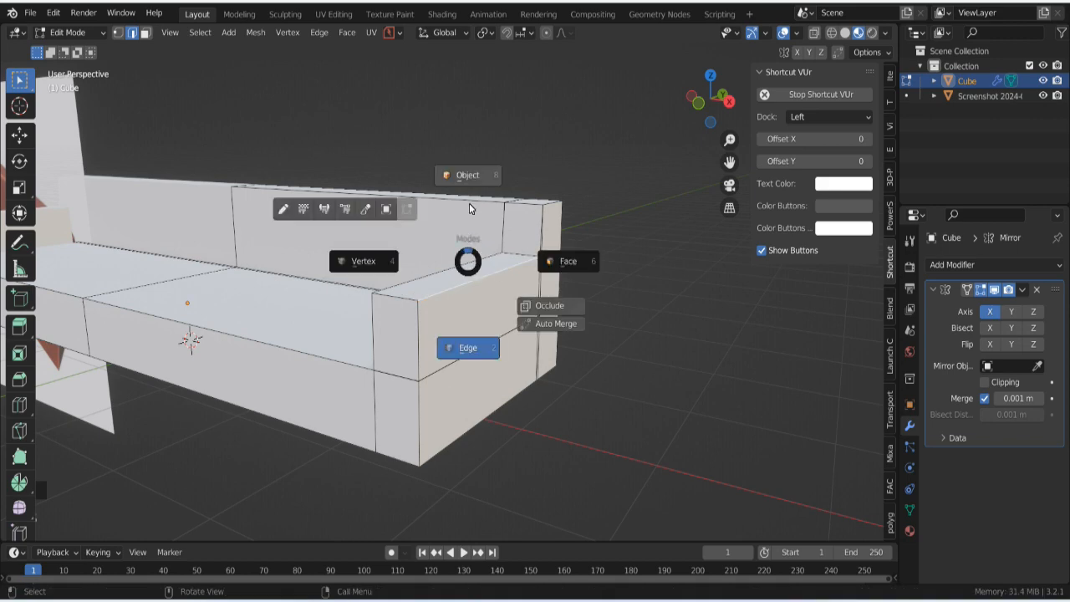
click(462, 249)
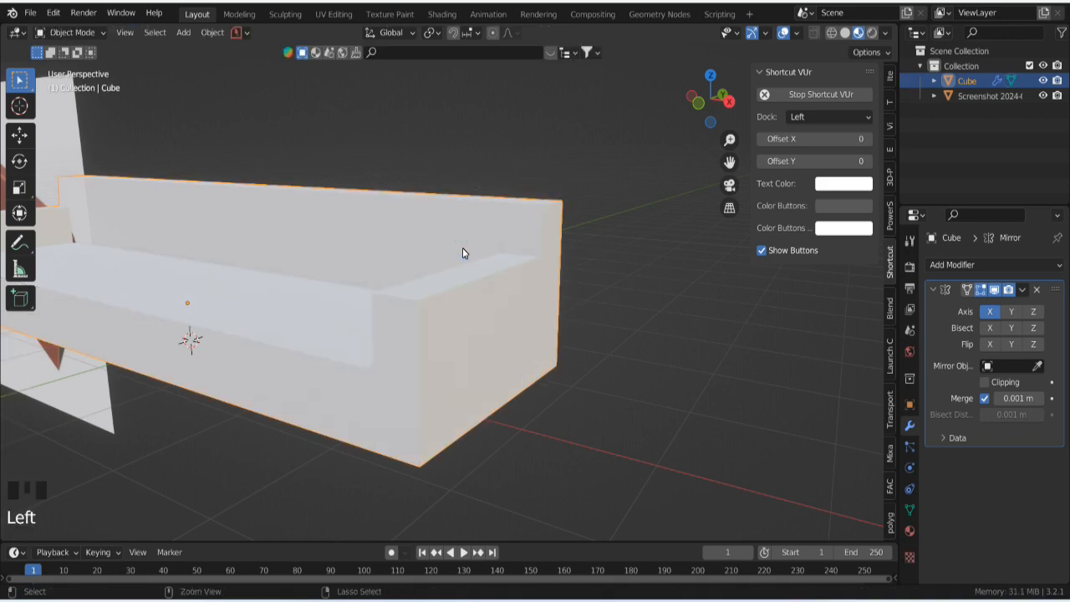
key(ctrl+a)
click(462, 248)
key(ctrl+a)
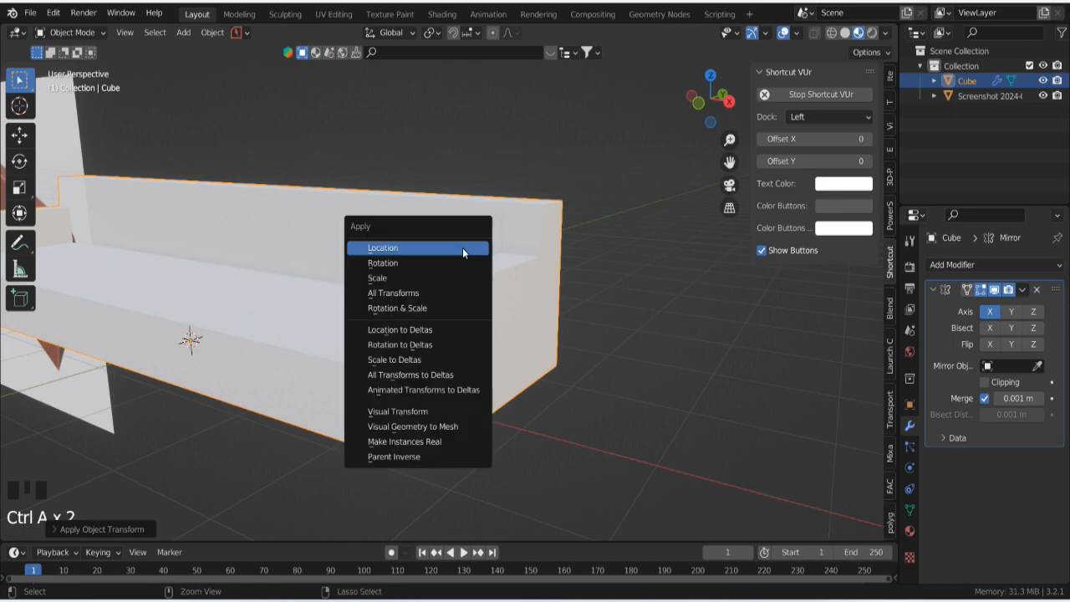
click(462, 278)
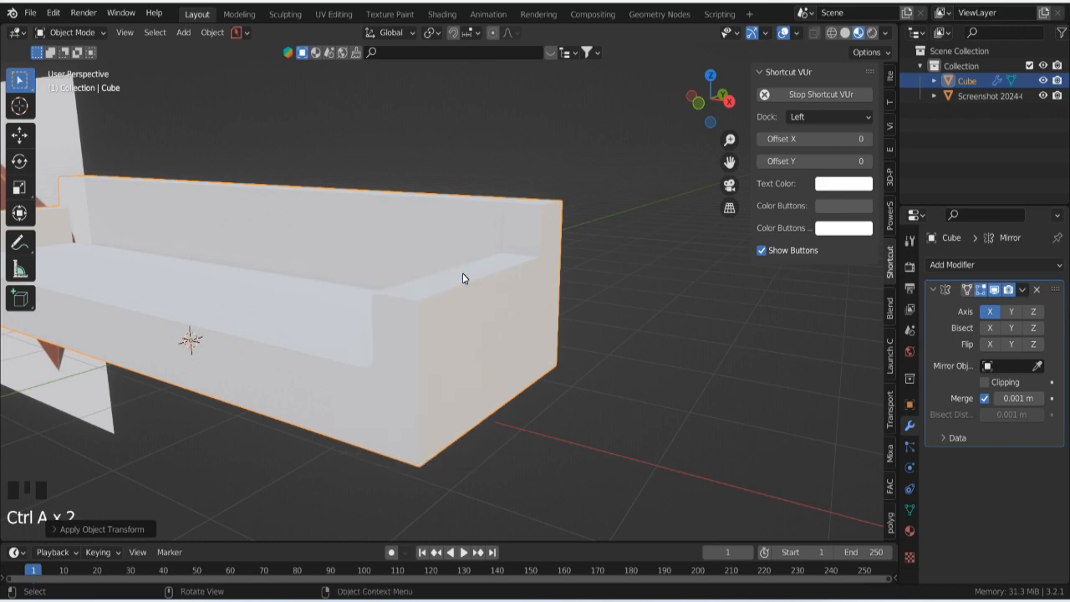
Step: Bevel the armrest's outer top edge in the mesh with 3 segments
key(Tab)
click(476, 360)
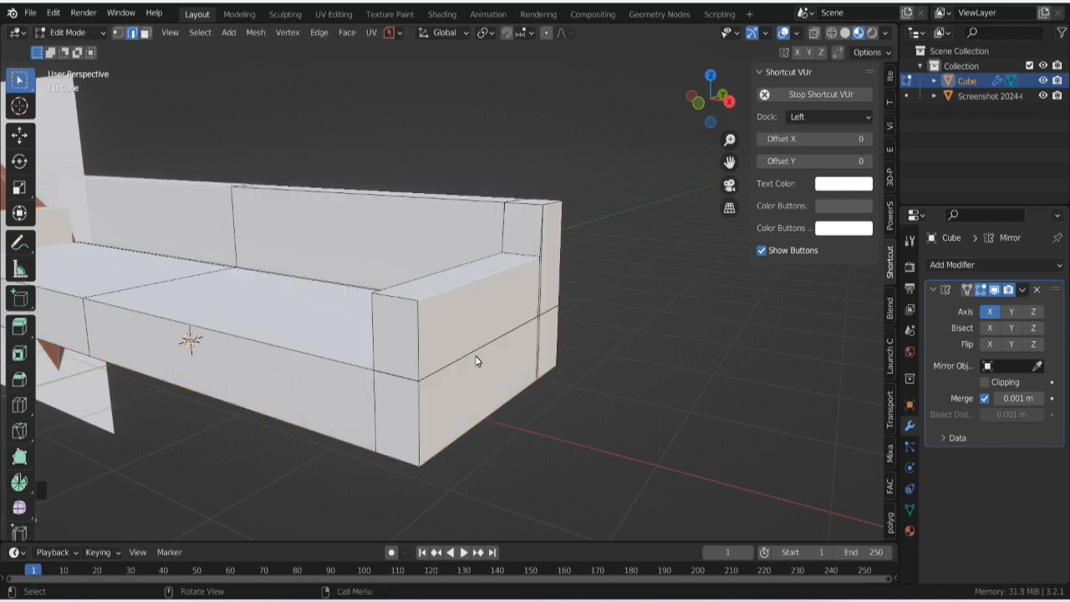
scroll(476, 288, up, 4)
click(473, 282)
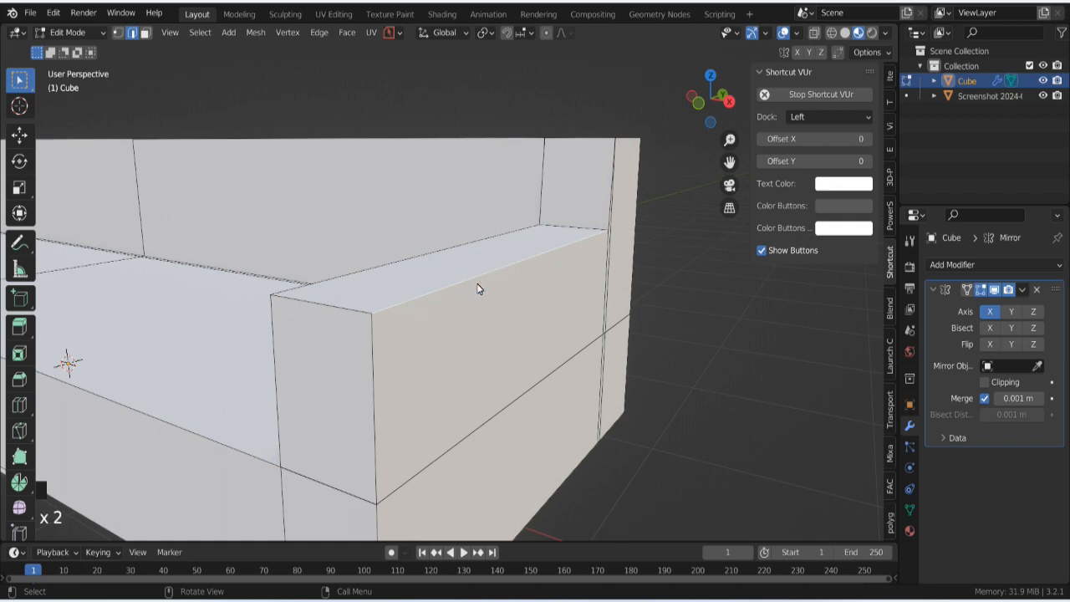
key(ctrl+b)
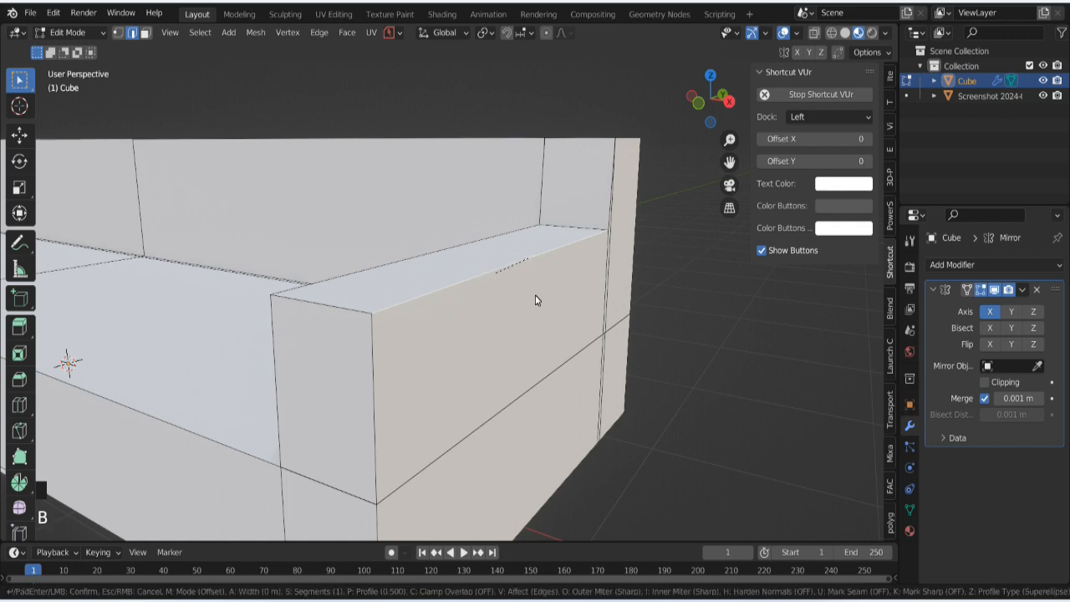
click(586, 311)
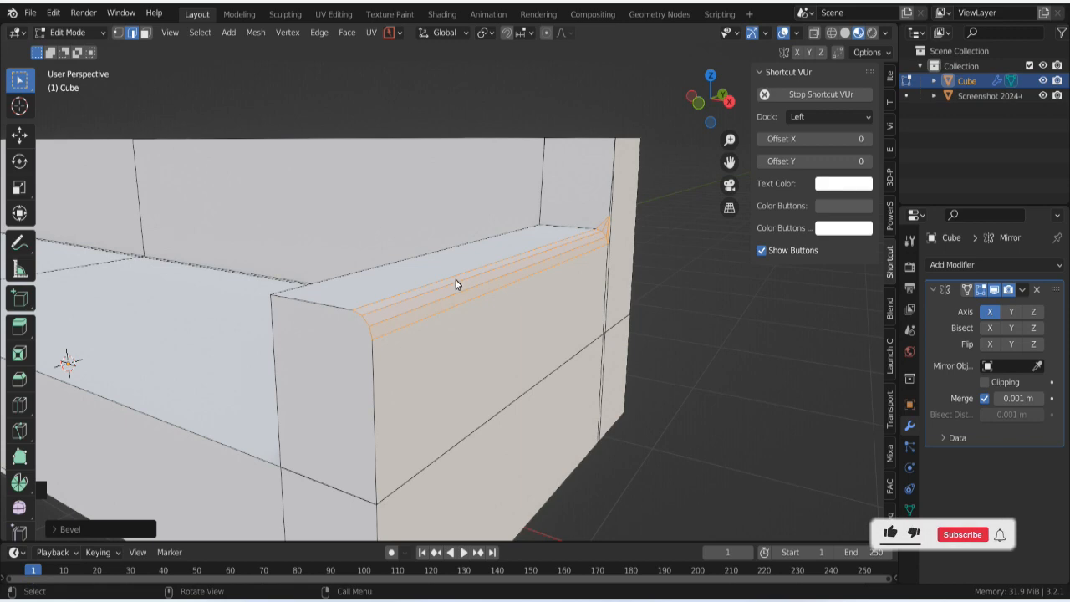
Step: Bevel the armrest's inner top edge, next to the seat, with 3 segments
middle_drag(393, 303, 444, 310)
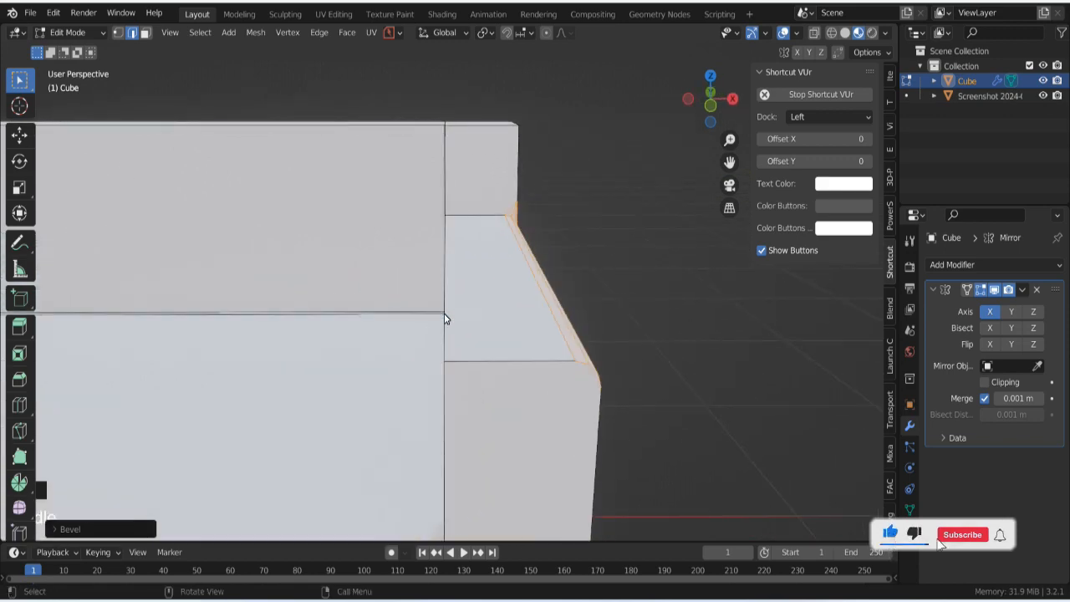
key(ctrl+b)
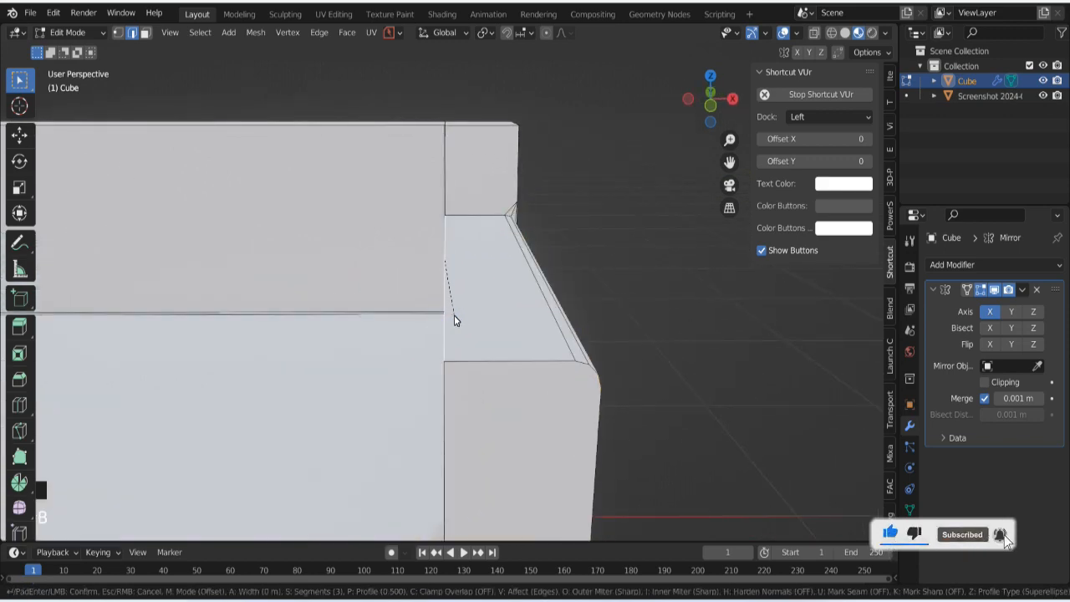
click(497, 307)
scroll(507, 376, up, 1)
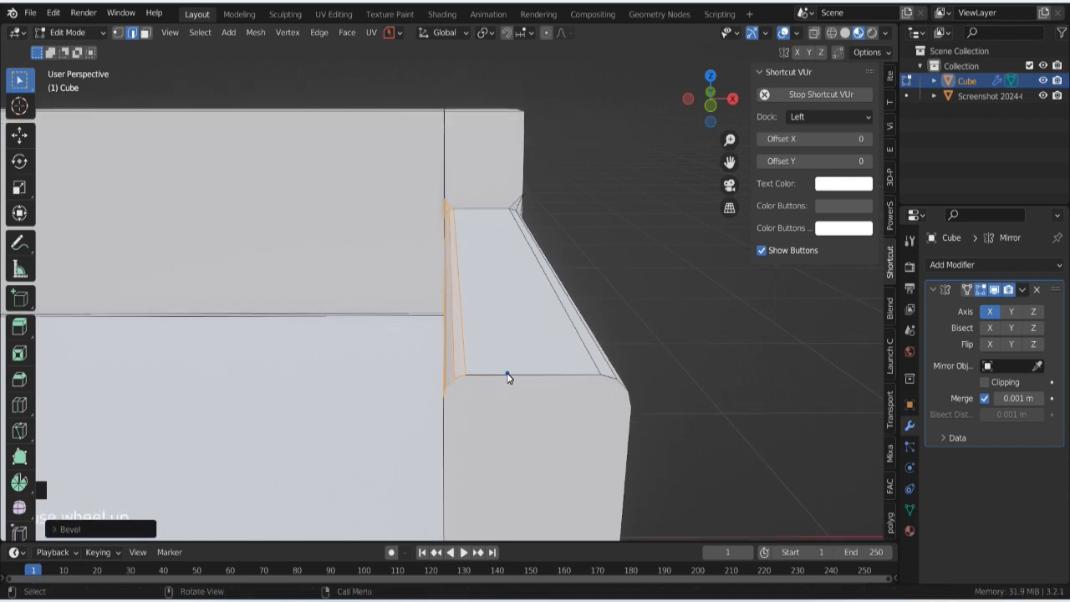
Step: Select the armrest's front top edge and try a bevel on it
click(507, 377)
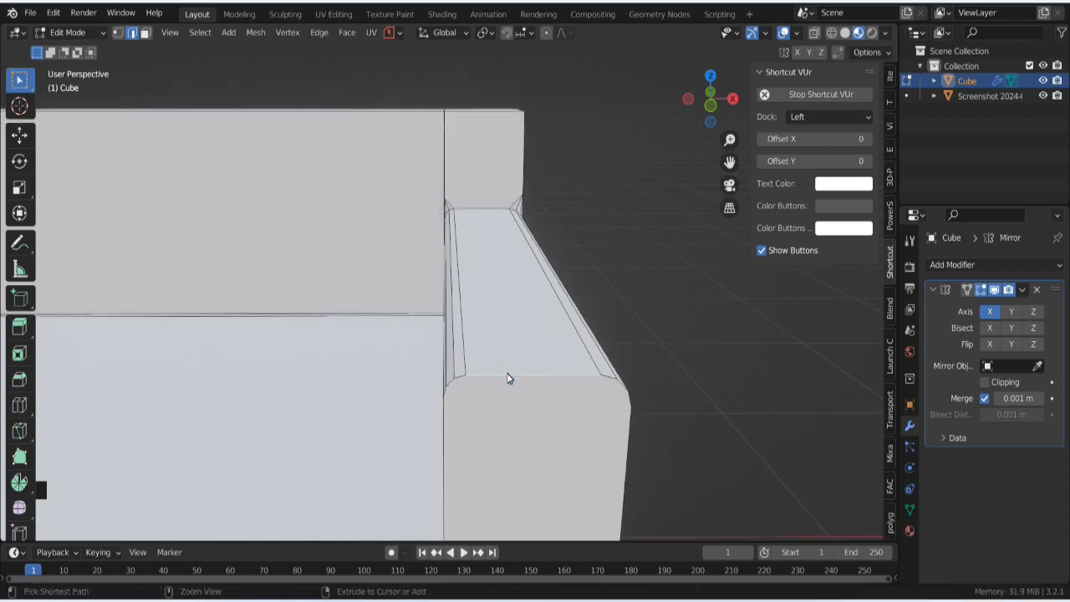
click(508, 375)
key(ctrl+b)
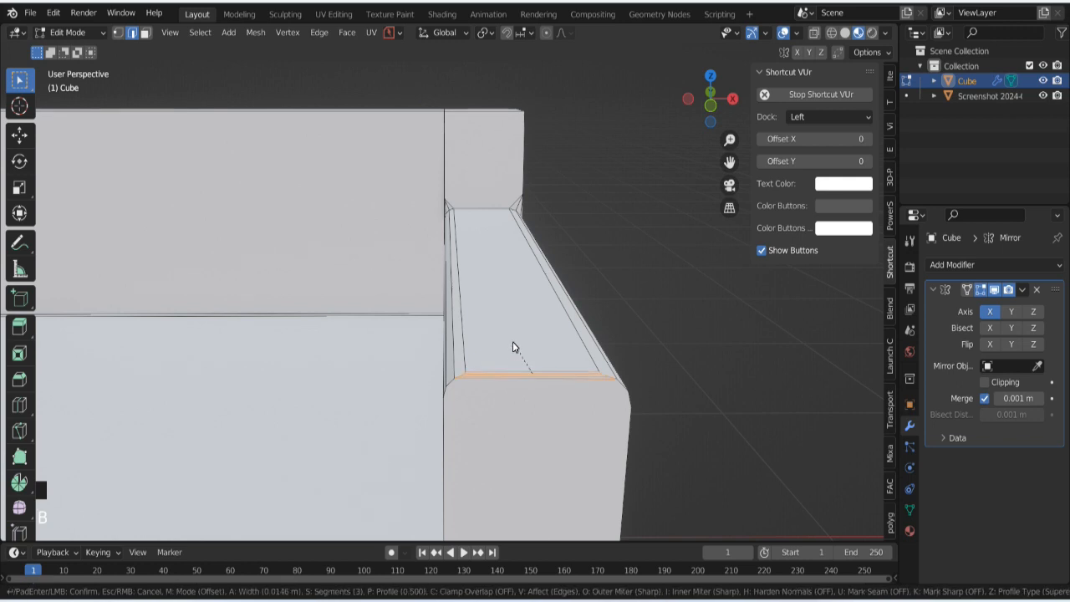
right_click(512, 341)
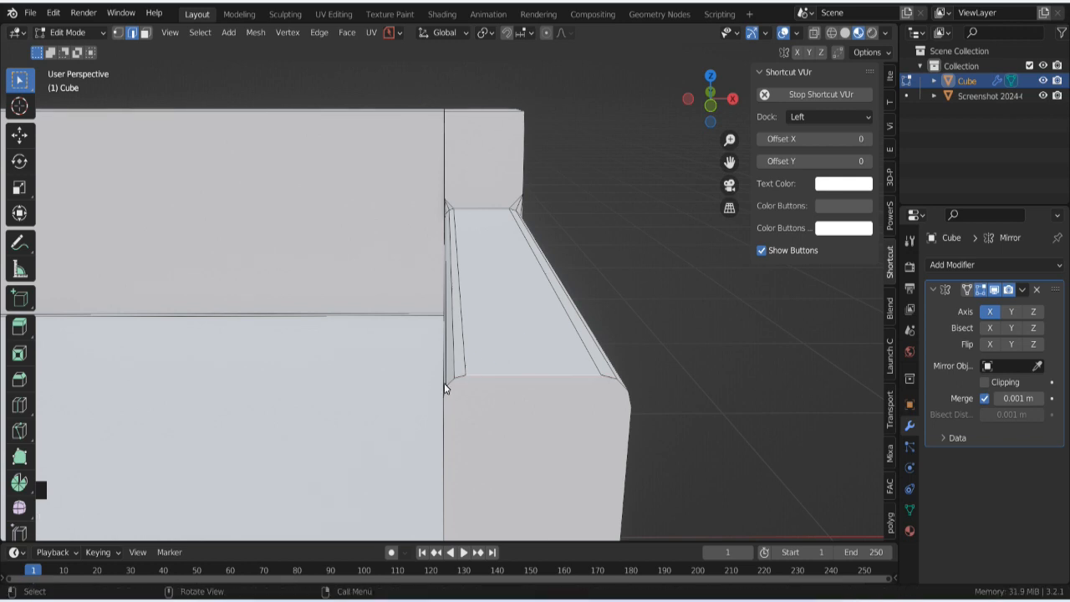
Step: Examine how the front and top edges of the armrest are rounded in the sofa reference image
middle_drag(297, 365, 545, 373)
scroll(320, 348, down, 6)
shift+middle_drag(320, 349, 722, 360)
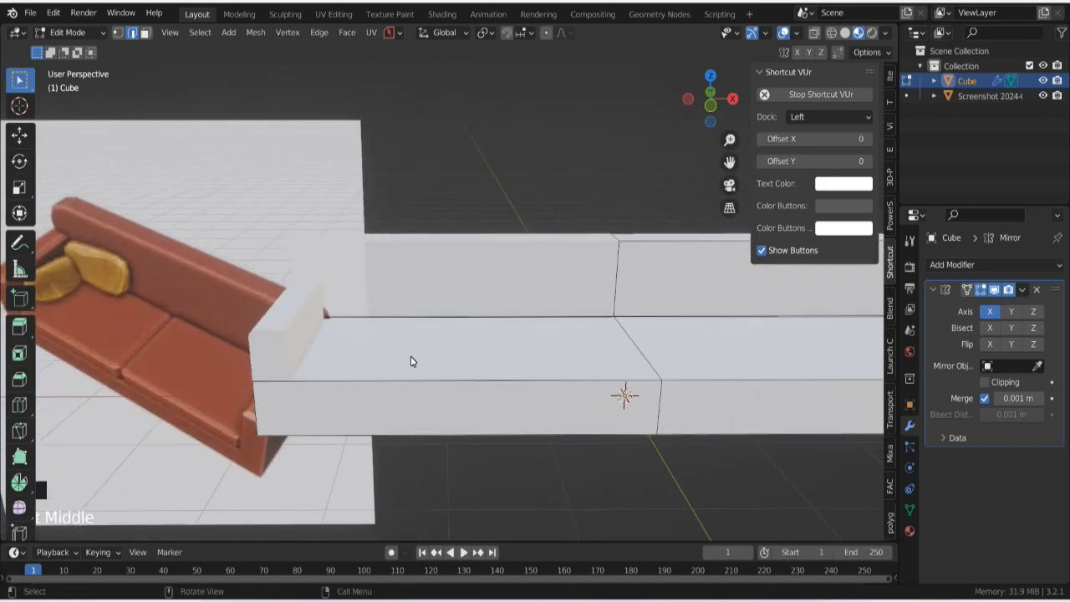
scroll(354, 359, up, 3)
shift+middle_drag(354, 359, 686, 318)
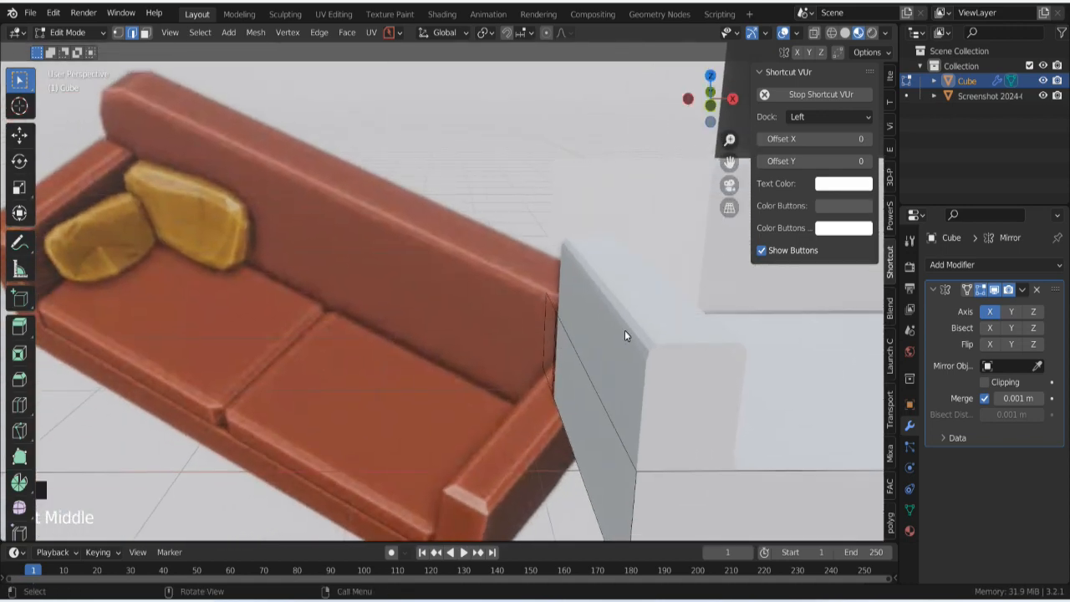
shift+middle_drag(557, 410, 425, 348)
middle_drag(442, 359, 449, 402)
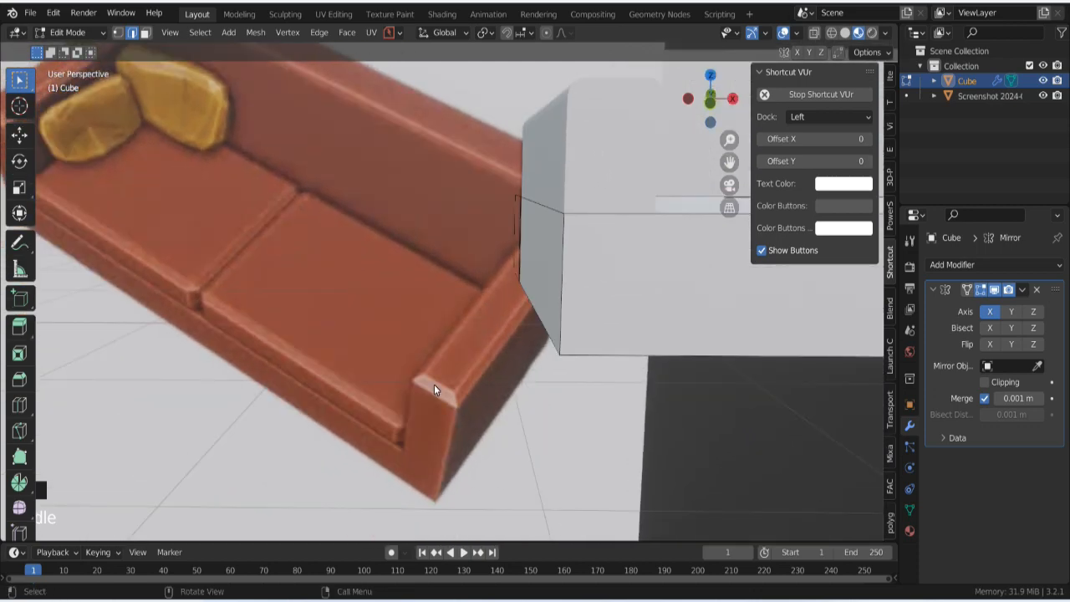
scroll(502, 368, down, 6)
Step: Bevel the selected front top edge of the armrest with 3 segments
alt+middle_click(377, 337)
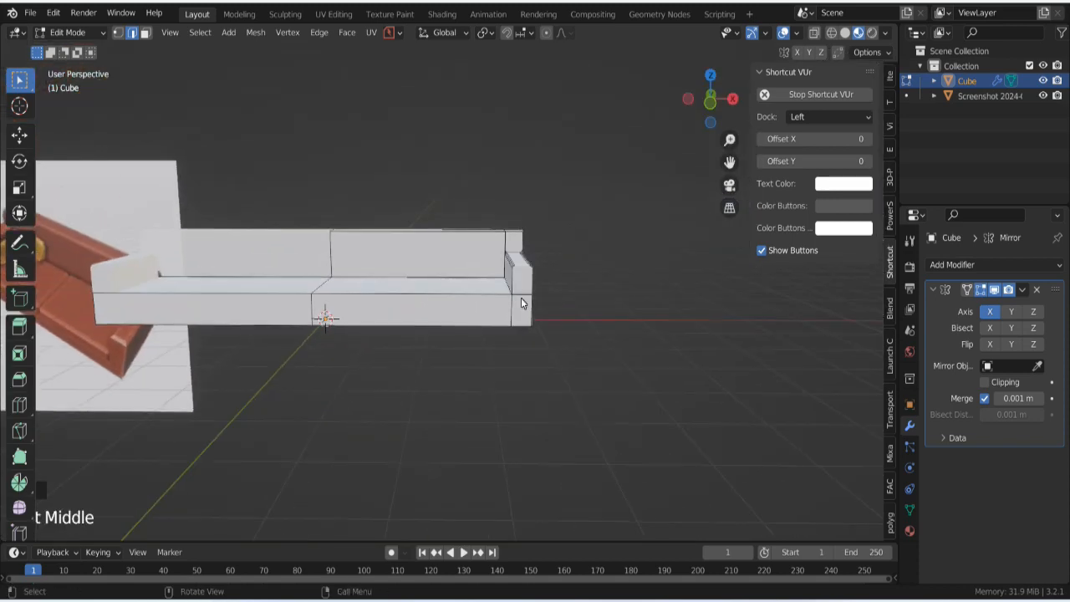
scroll(531, 303, up, 3)
alt+middle_click(551, 325)
scroll(547, 346, up, 3)
scroll(547, 346, up, 3)
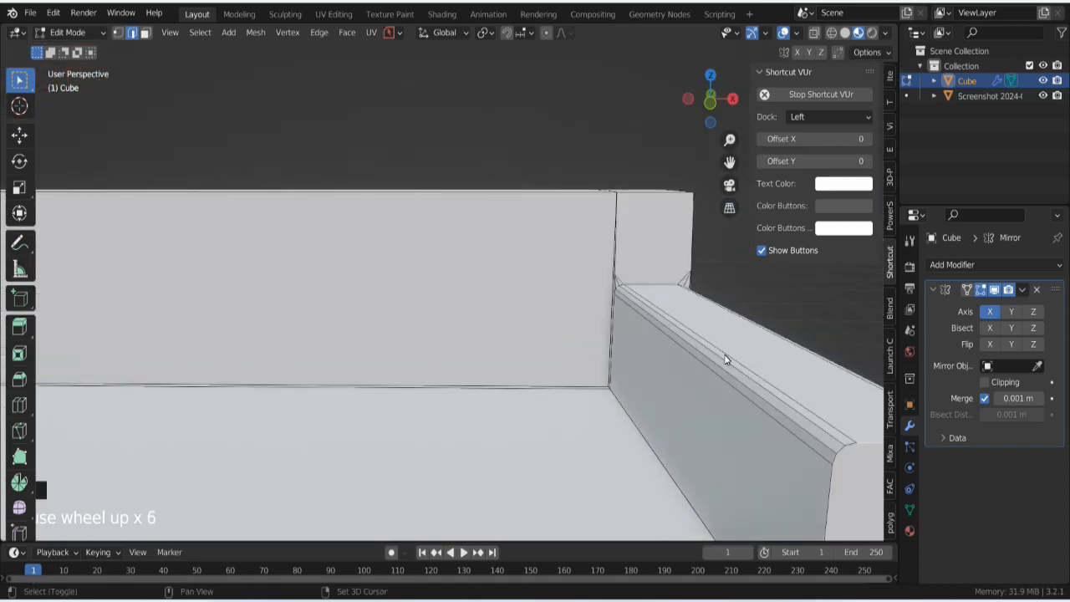
alt+middle_click(486, 256)
scroll(521, 292, down, 1)
scroll(530, 332, up, 5)
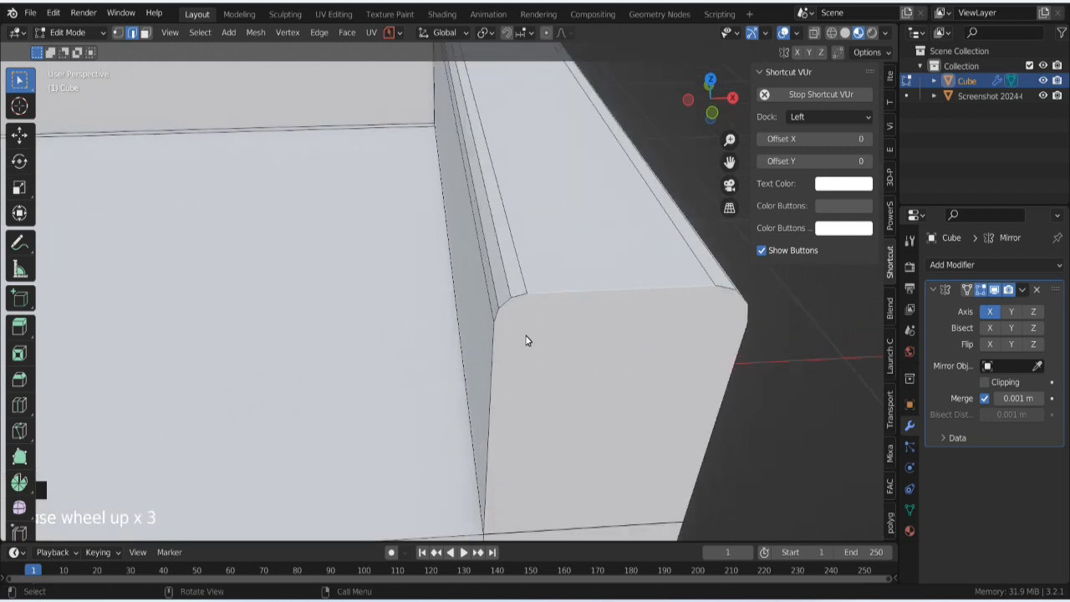
alt+middle_click(490, 324)
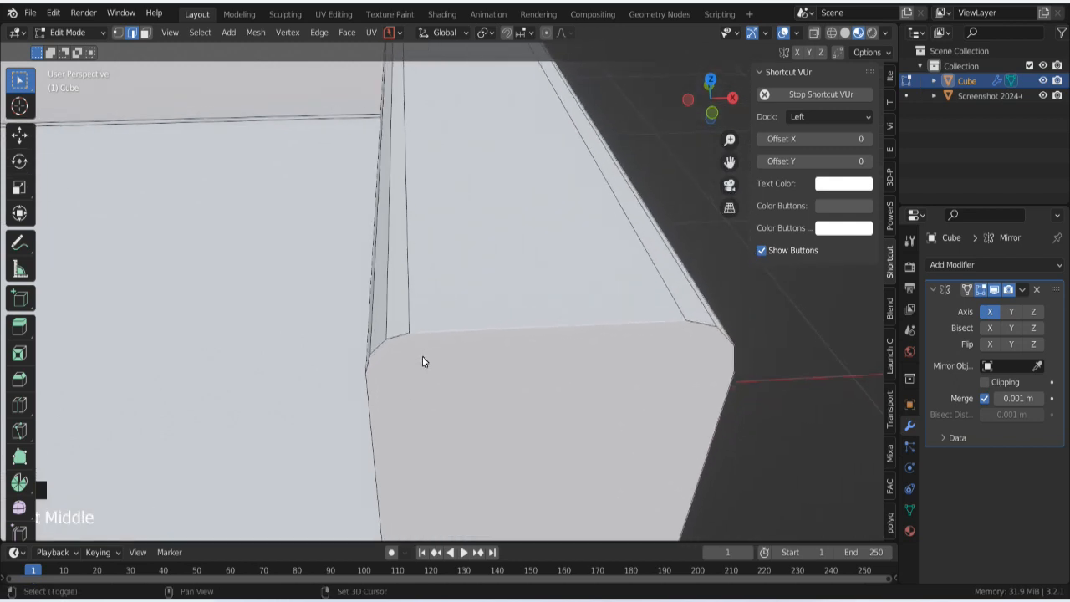
key(ctrl+b)
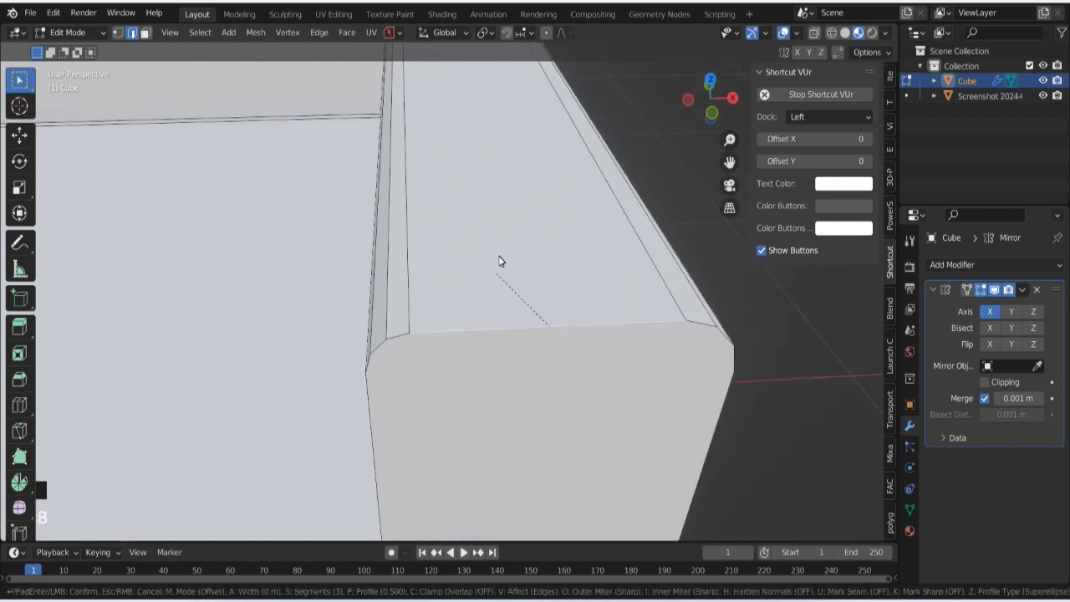
click(521, 204)
scroll(418, 329, up, 3)
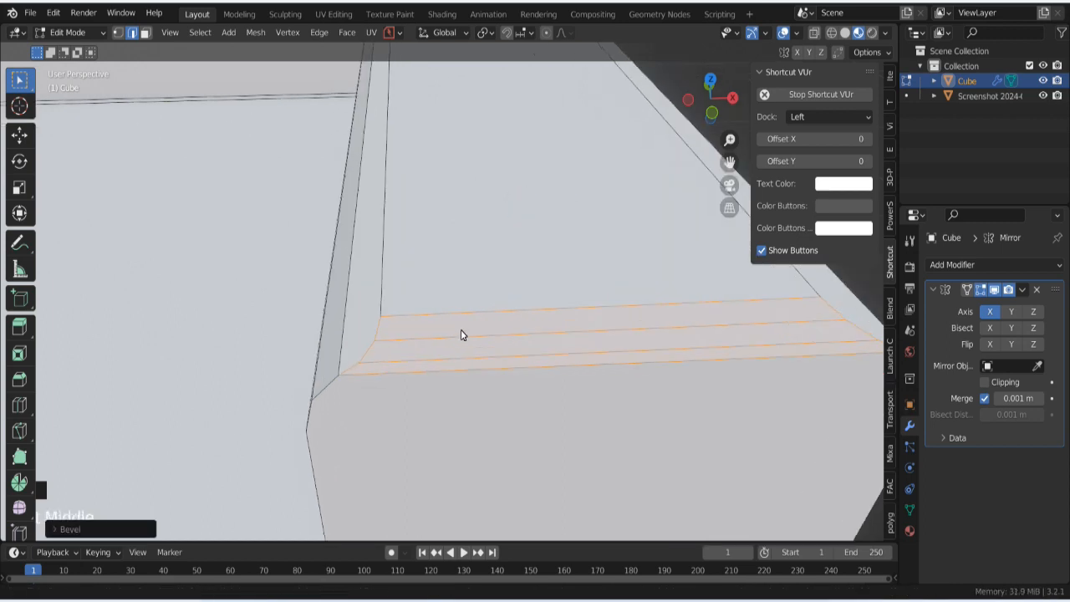
Step: Select the short edges around the armrest's front inner corner and try Dissolve Edges, then Un-Subdivide on them
alt+middle_click(458, 332)
middle_drag(441, 348, 490, 297)
click(488, 291)
shift+click(493, 319)
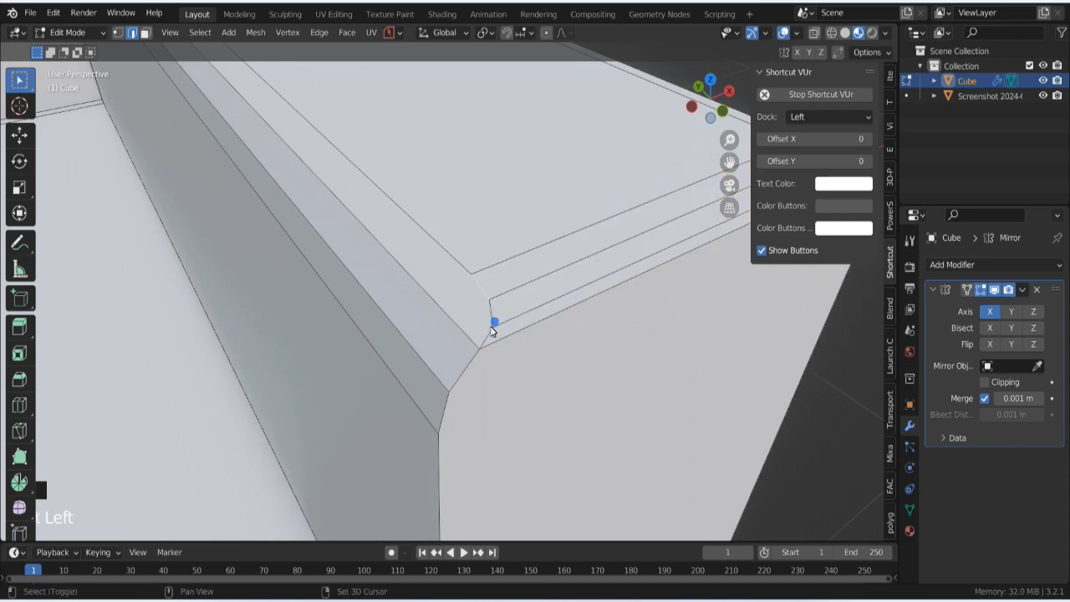
shift+click(472, 363)
shift+click(441, 407)
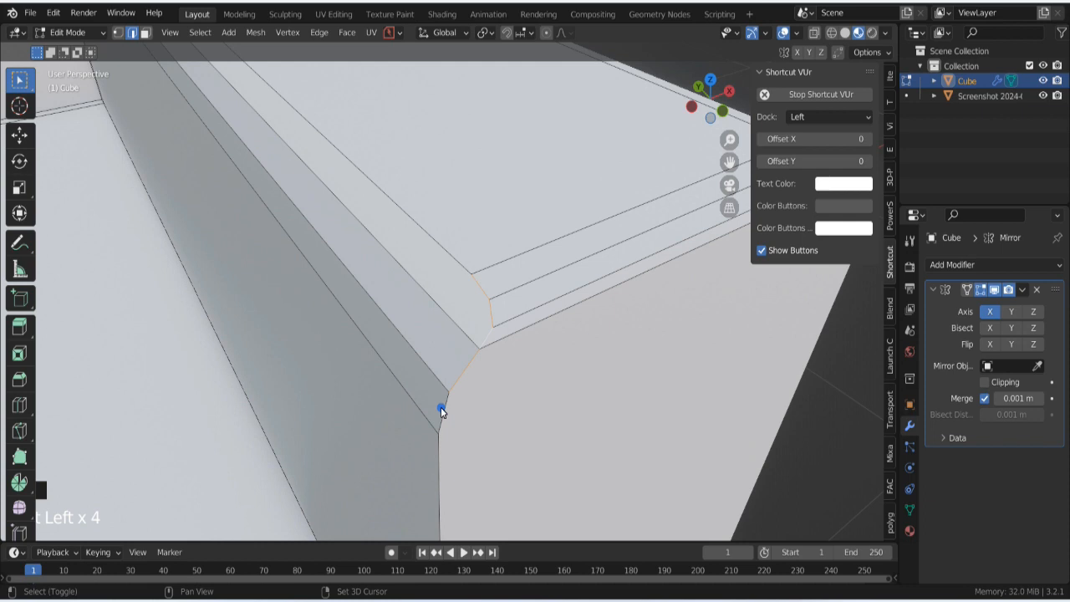
right_click(476, 342)
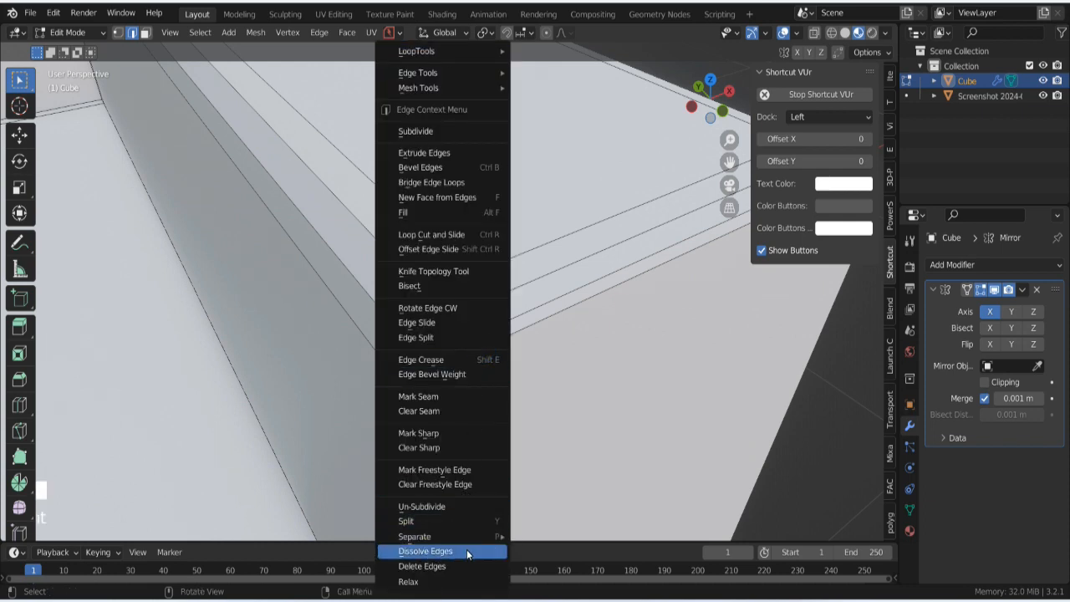
click(466, 552)
key(ctrl+z)
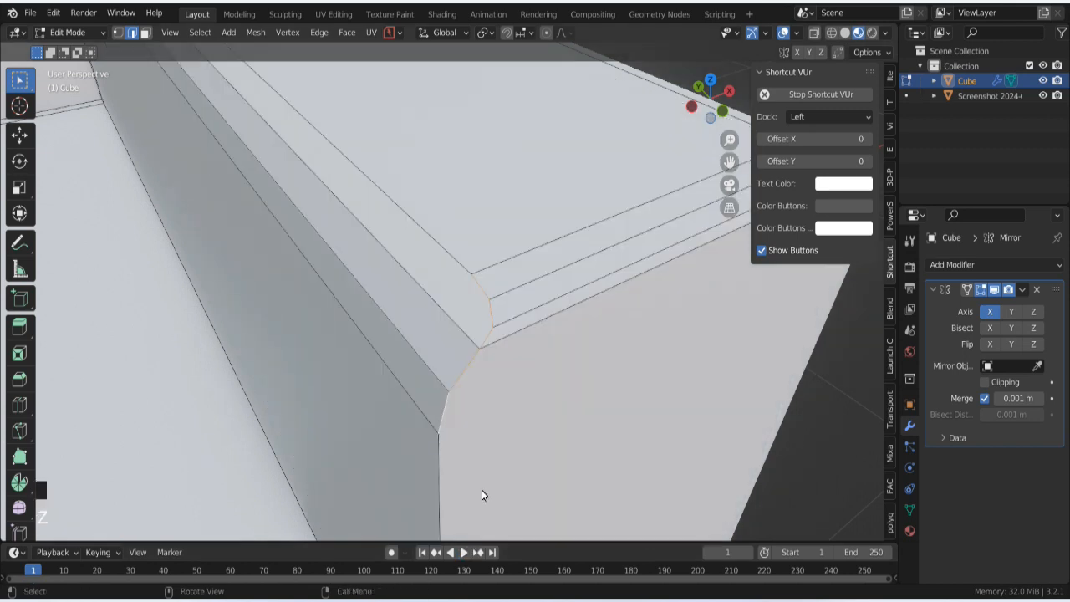
right_click(490, 326)
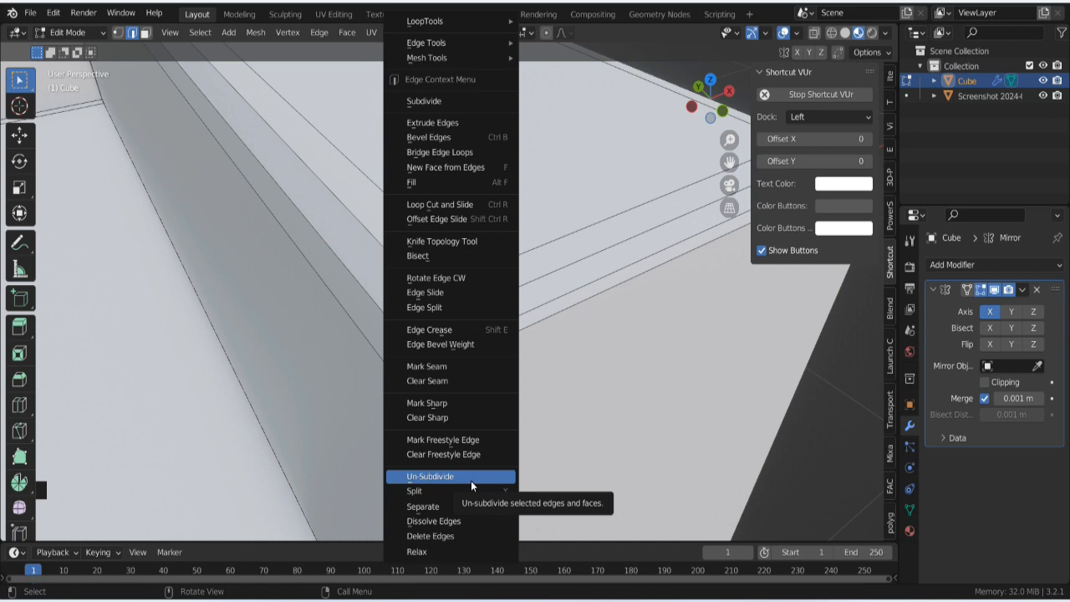
click(471, 481)
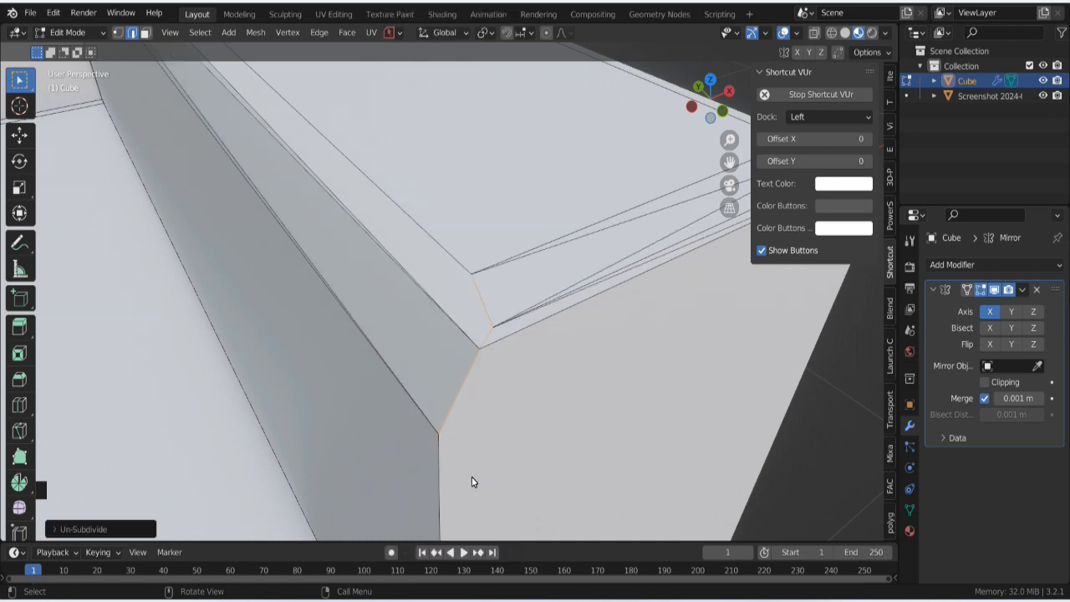
Step: Examine the beveled edges at the armrest's front corners and its junction with the backrest
middle_drag(517, 341, 467, 296)
scroll(488, 330, up, 3)
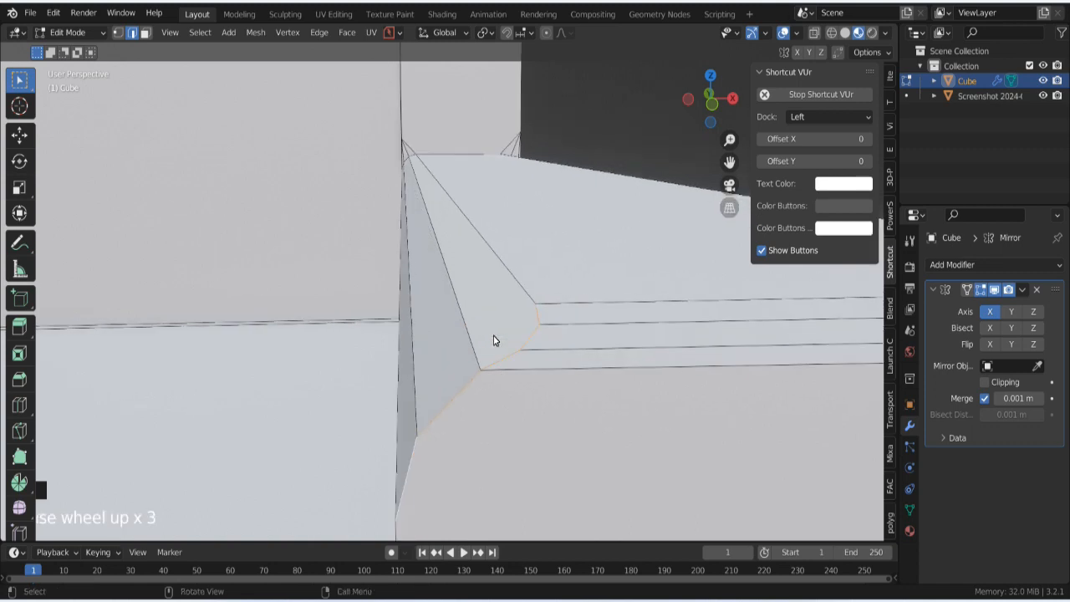
middle_drag(493, 335, 444, 354)
scroll(461, 396, up, 2)
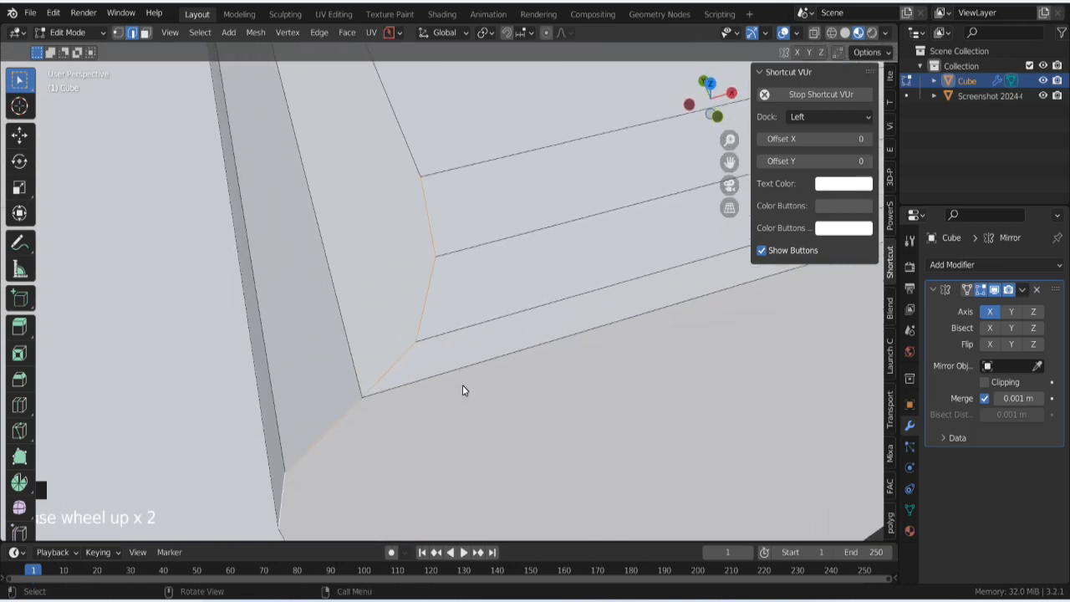
click(434, 249)
click(438, 289)
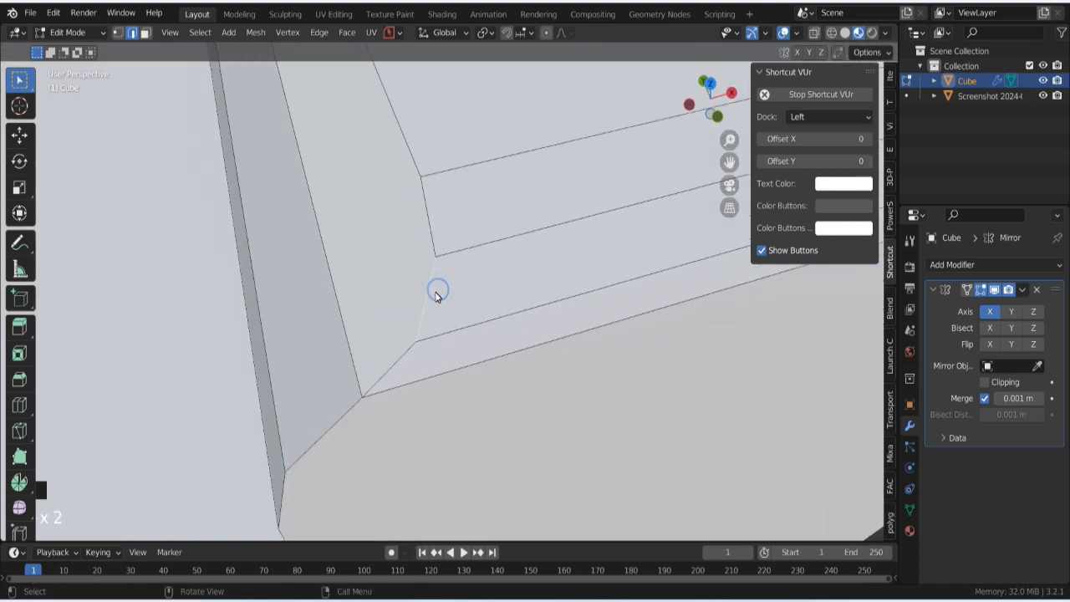
click(439, 266)
scroll(411, 352, down, 8)
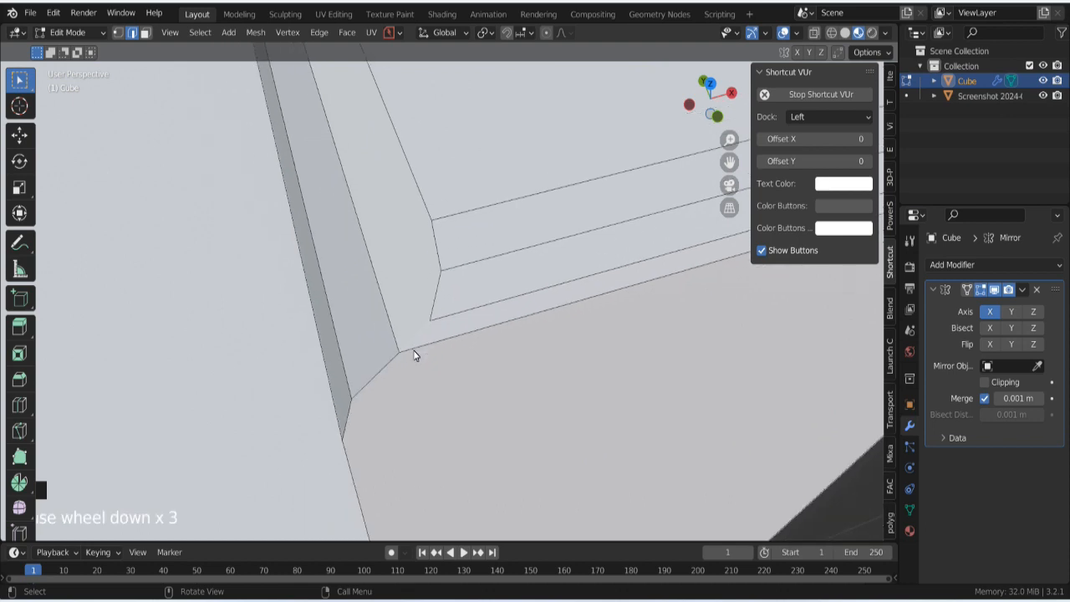
shift+middle_drag(447, 361, 390, 306)
scroll(426, 365, down, 4)
scroll(392, 417, down, 2)
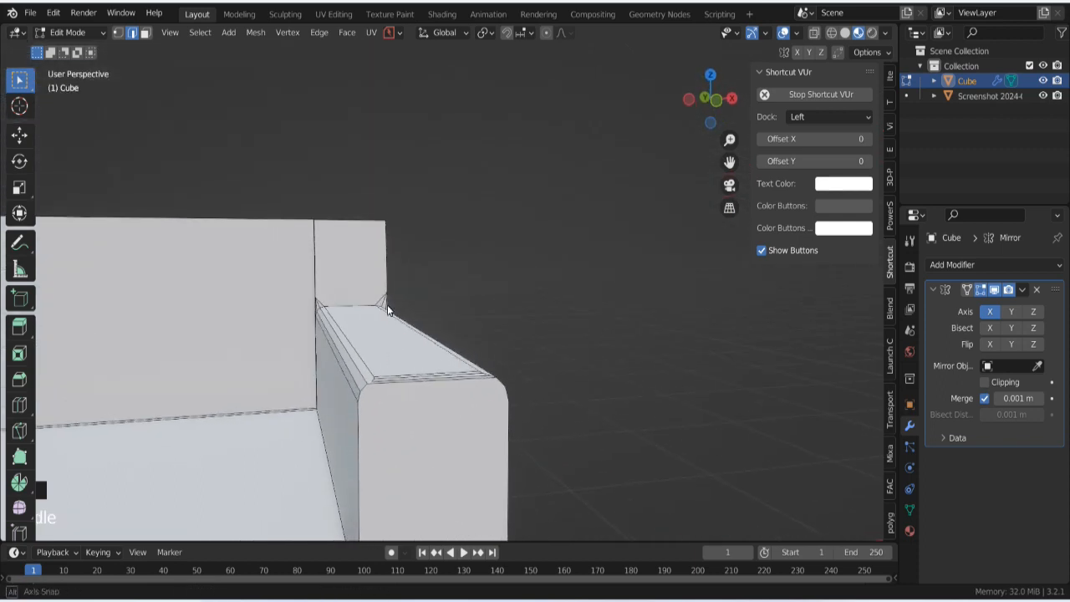
scroll(396, 414, up, 4)
shift+middle_drag(401, 399, 384, 286)
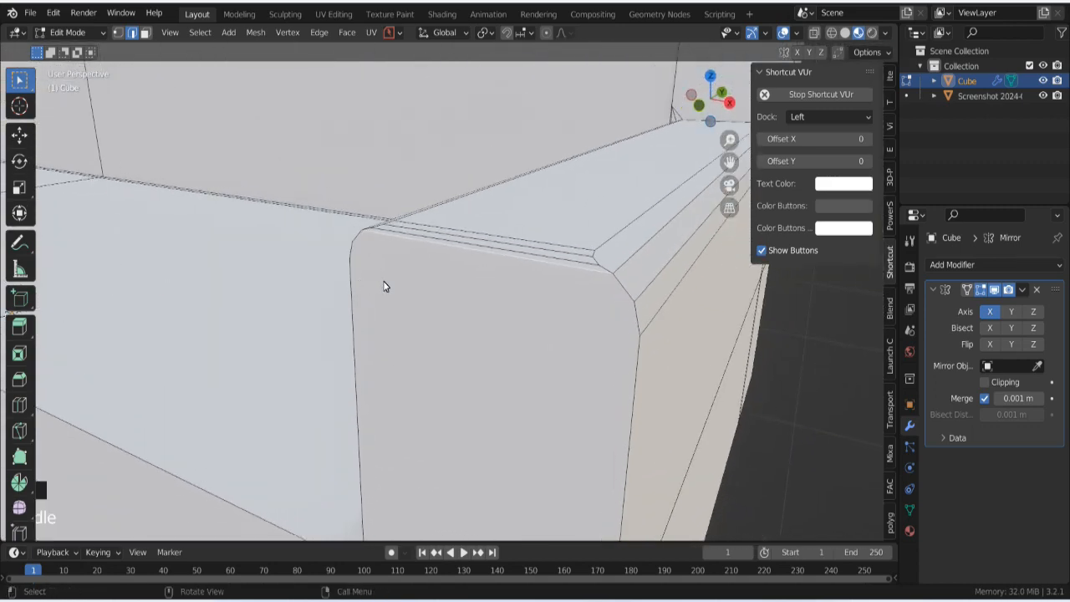
key(ctrl+b)
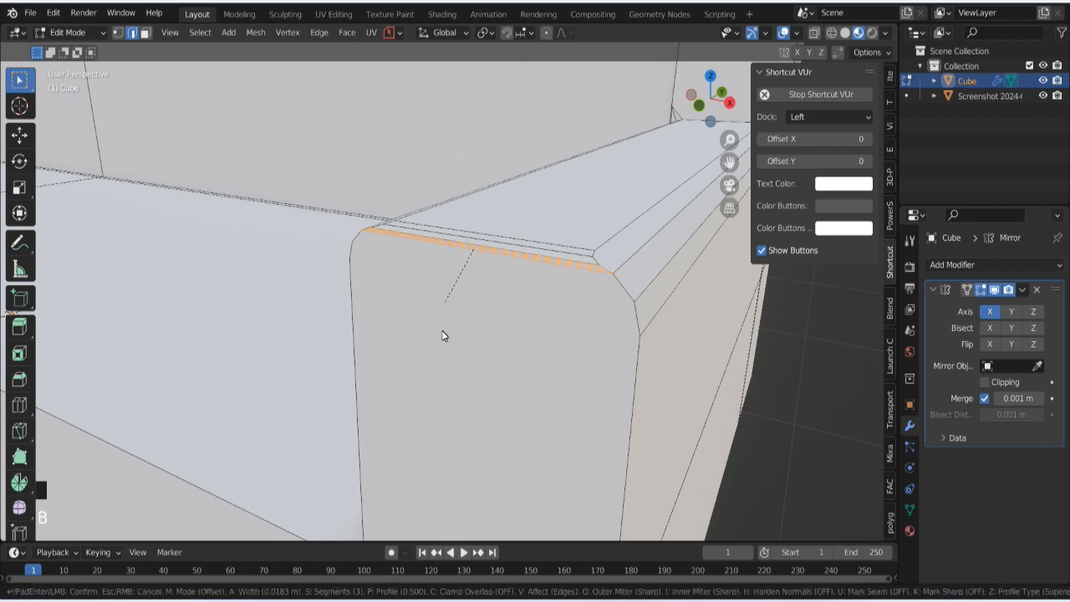
click(480, 233)
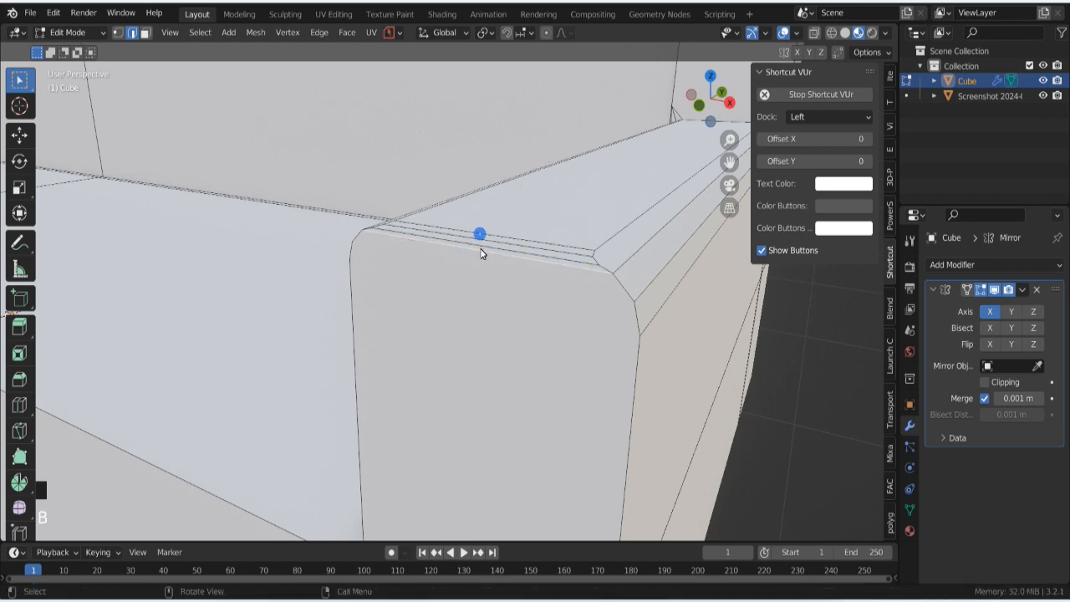
middle_drag(491, 282, 491, 289)
Step: Undo the recent bevels on the armrest's front top edge and inner top edge, back to sharp edges there
key(ctrl+z)
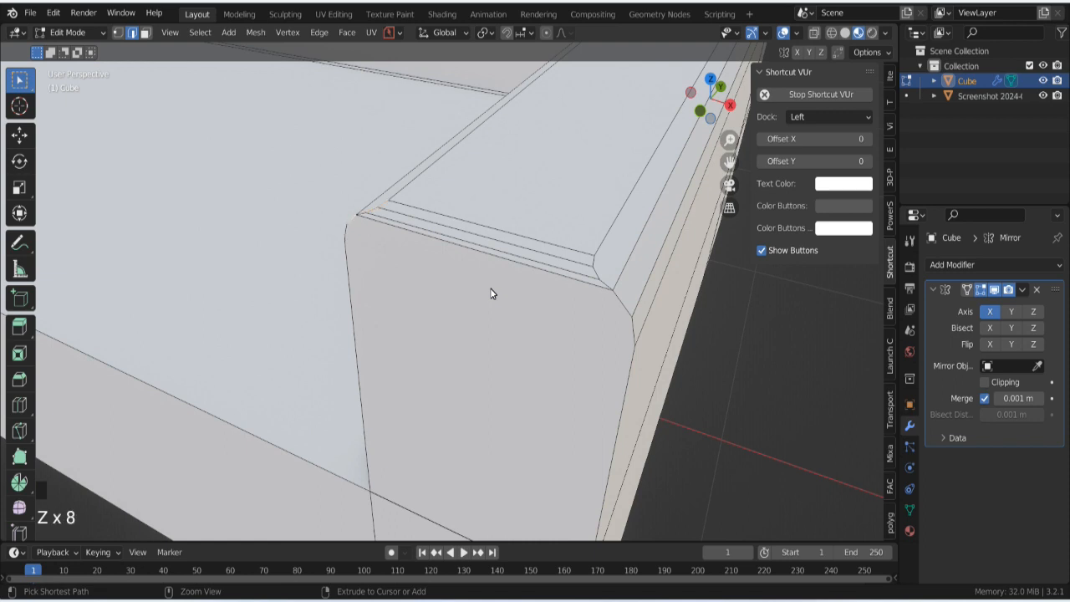
key(ctrl+z)
key(ctrl+z)
key(ctrl+z)
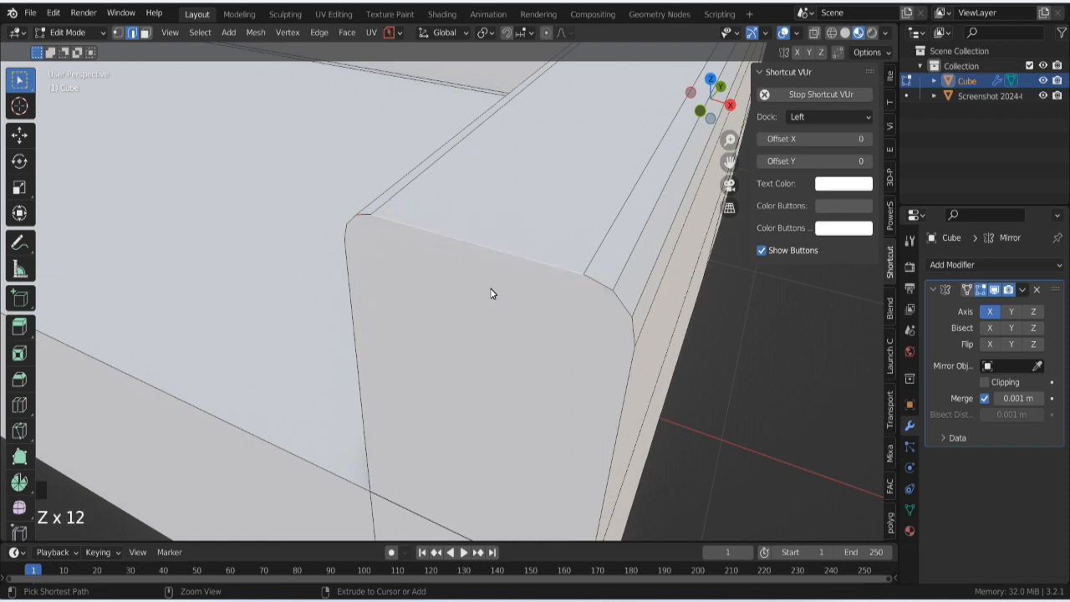
key(ctrl+z)
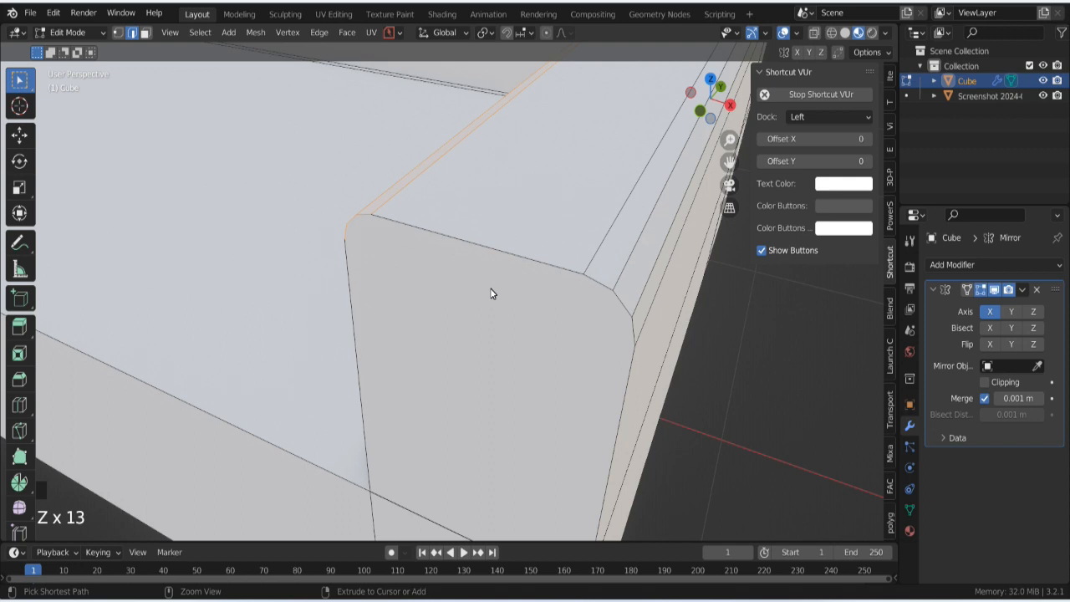
key(ctrl+z)
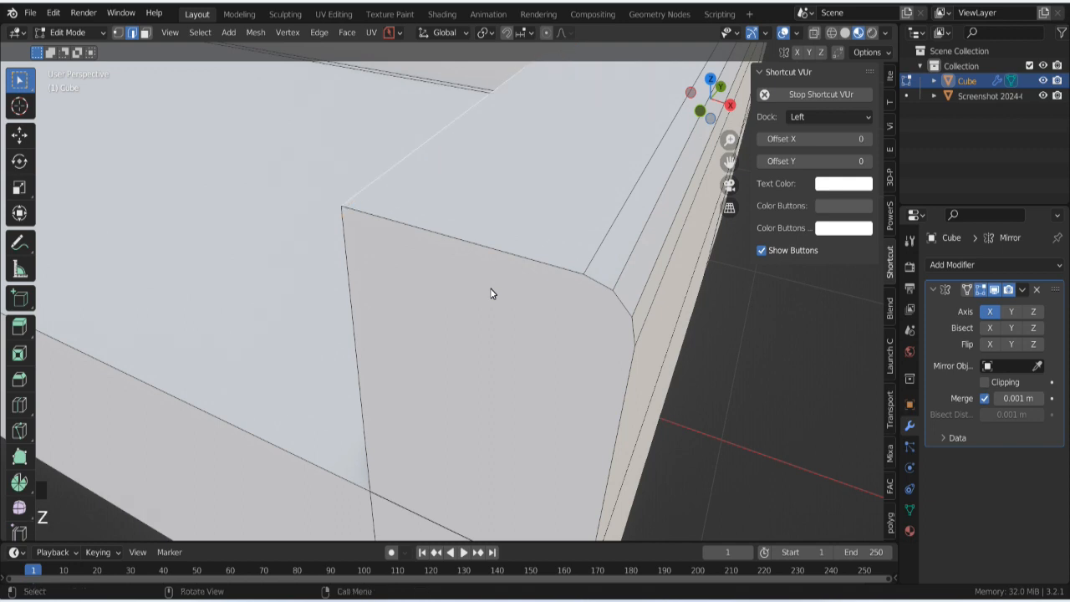
Step: Check the armrest's geometry in wireframe and X-ray display, then return to the opaque material preview
key(shift+z)
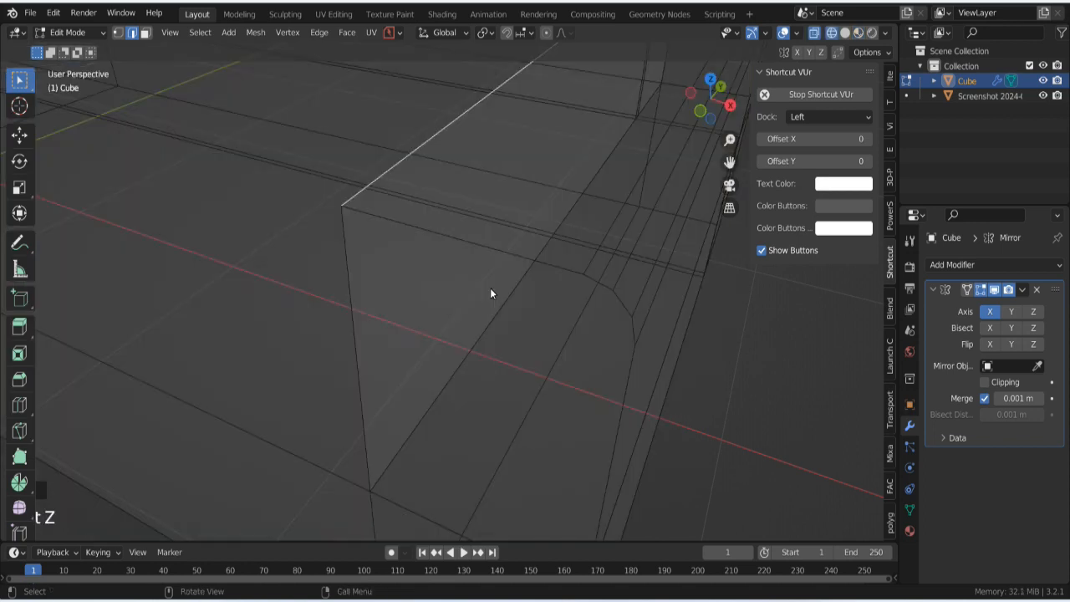
key(shift+z)
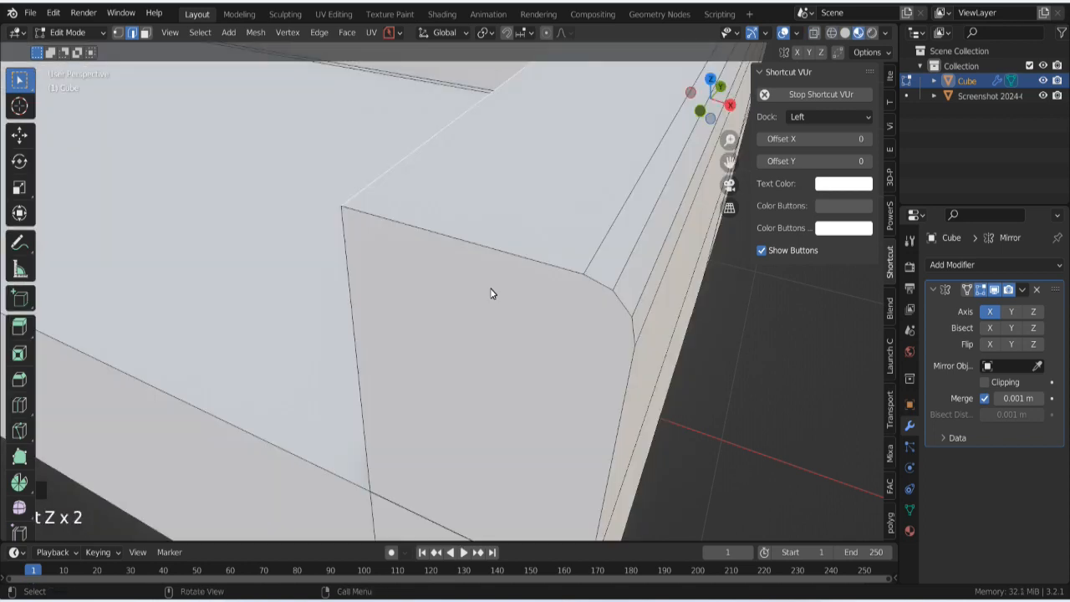
key(alt+z)
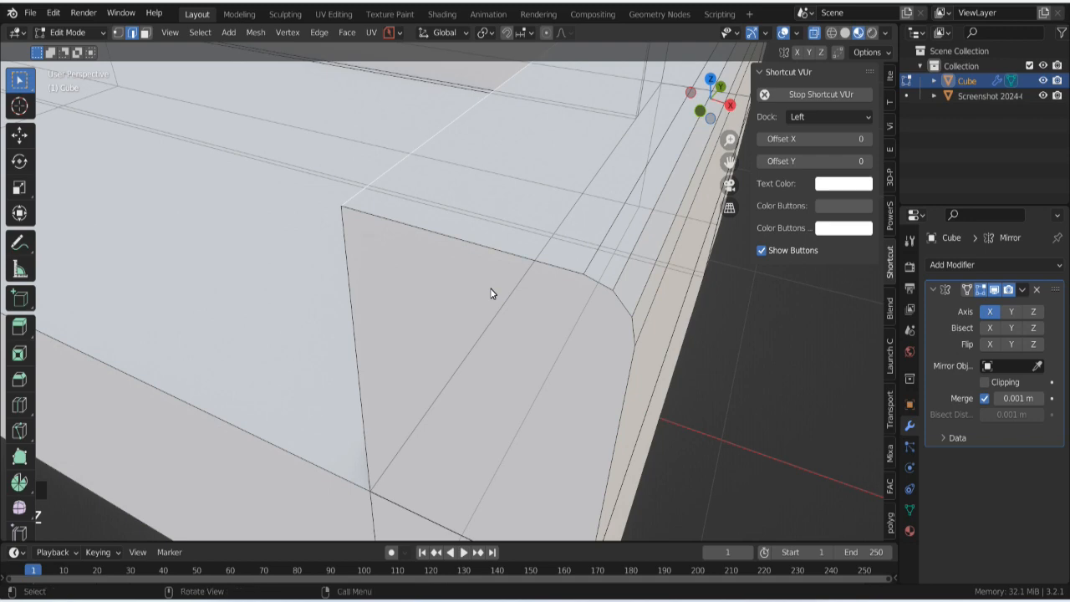
key(shift+z)
key(shift+z)
click(815, 34)
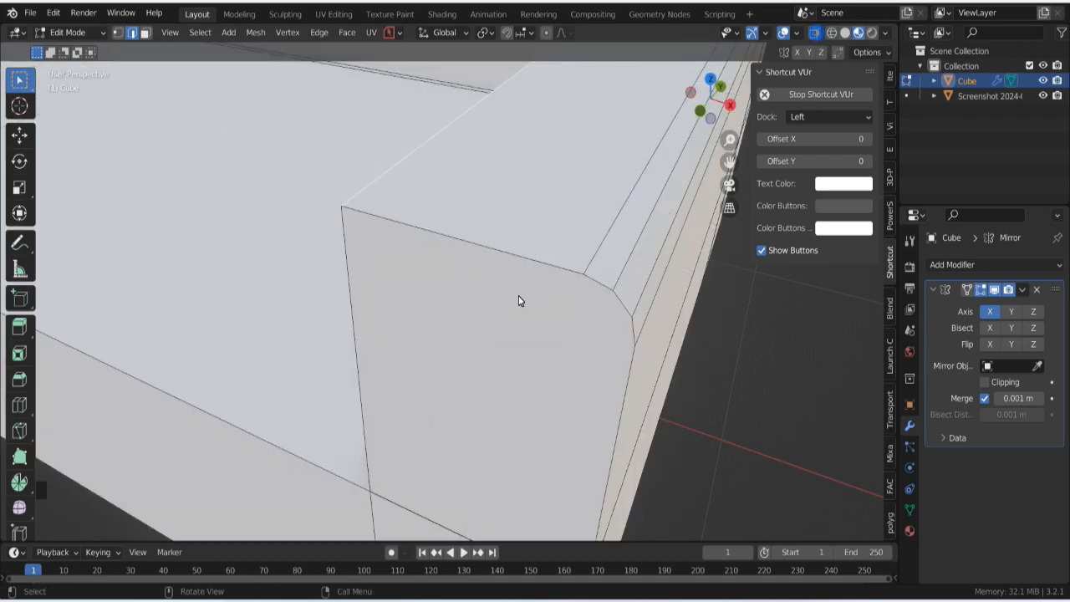
Step: Undo the bevel on the armrest's outer top edge to restore the plain block shape
middle_drag(403, 308, 514, 273)
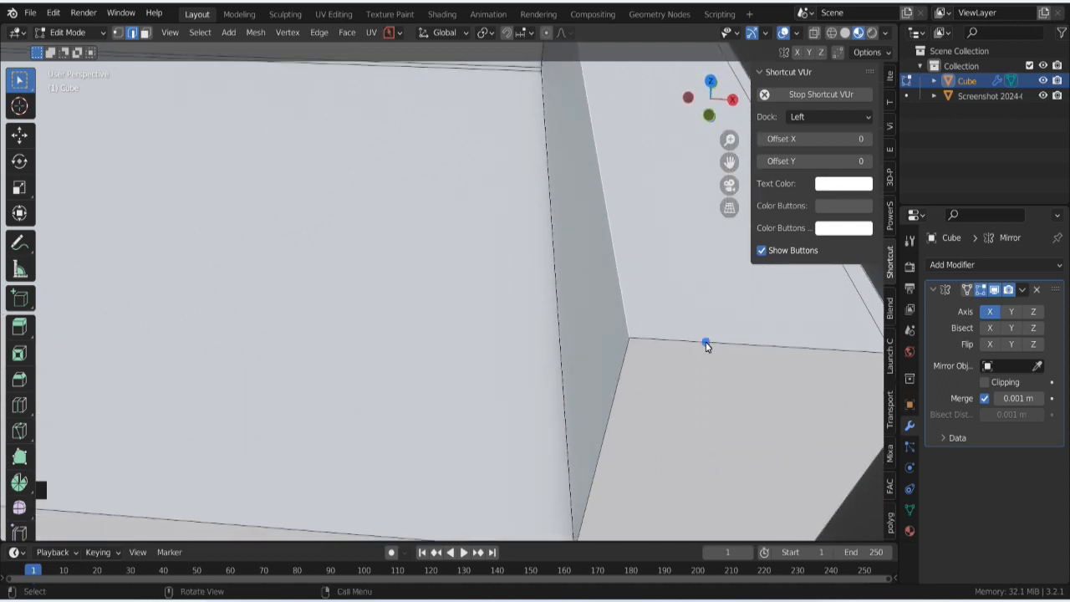
scroll(706, 347, down, 1)
middle_drag(705, 342, 554, 301)
scroll(597, 351, up, 2)
key(ctrl+z)
key(ctrl+z)
key(ctrl+z)
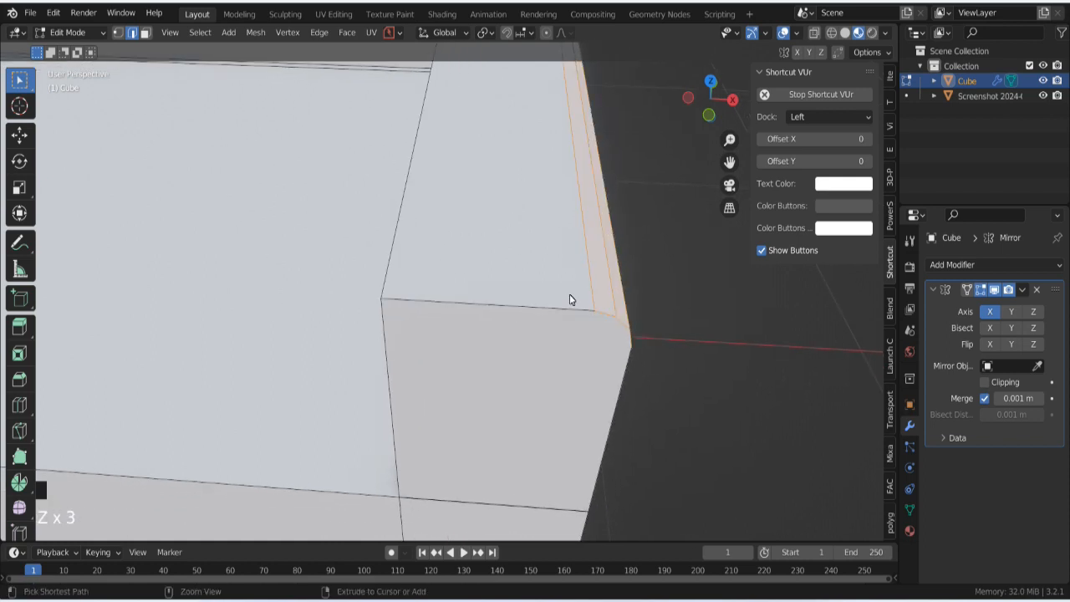
key(ctrl+z)
Step: Add a second Mirror modifier to the sofa
click(632, 279)
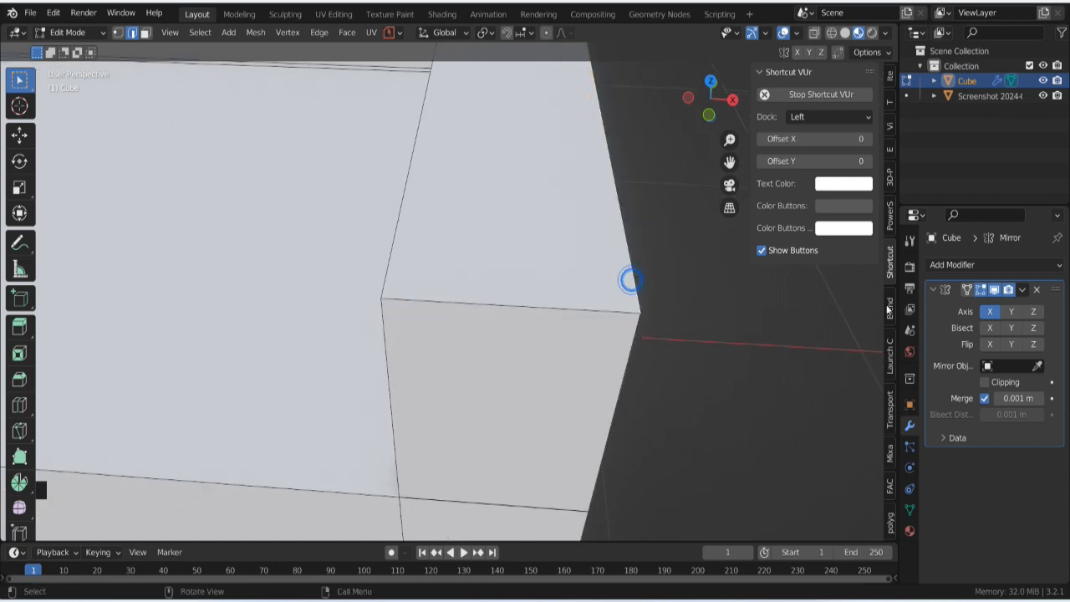
click(1035, 263)
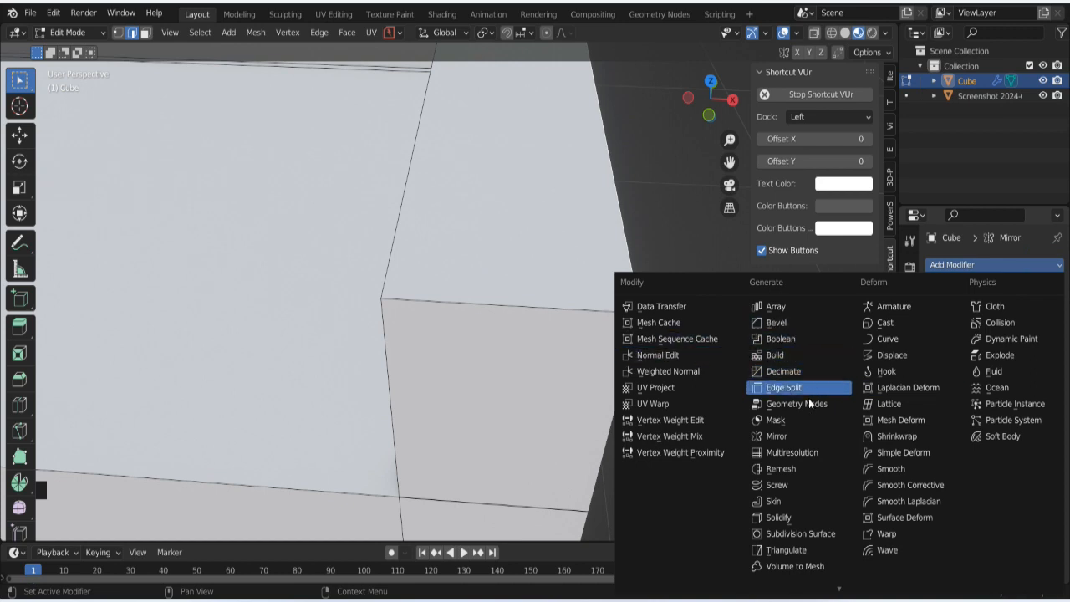
click(804, 436)
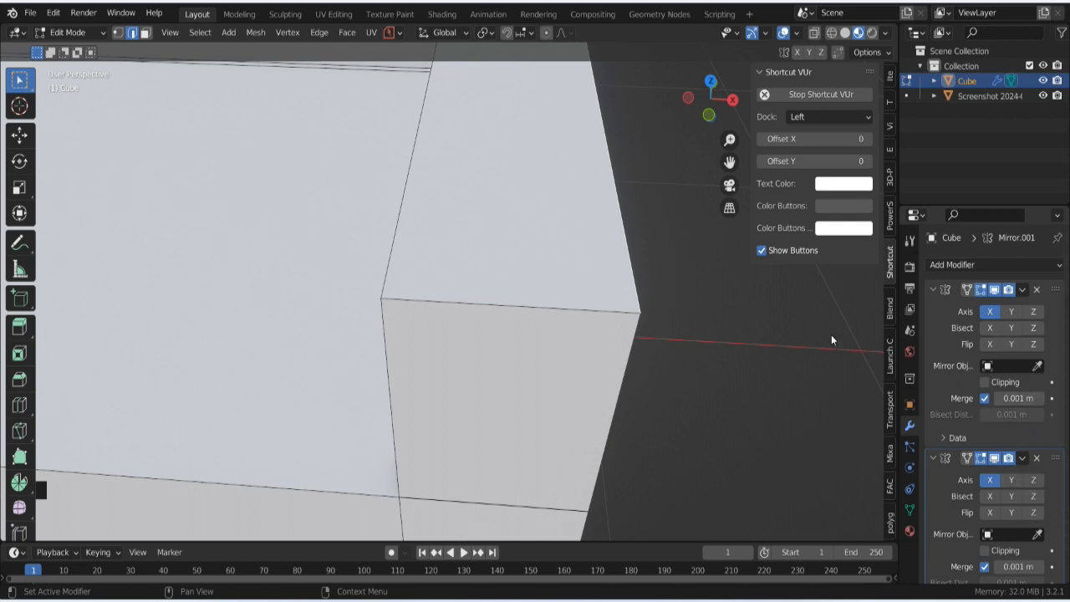
Step: Try the Y axis on the sofa's Mirror modifiers, then set them back to X
scroll(1031, 539, down, 3)
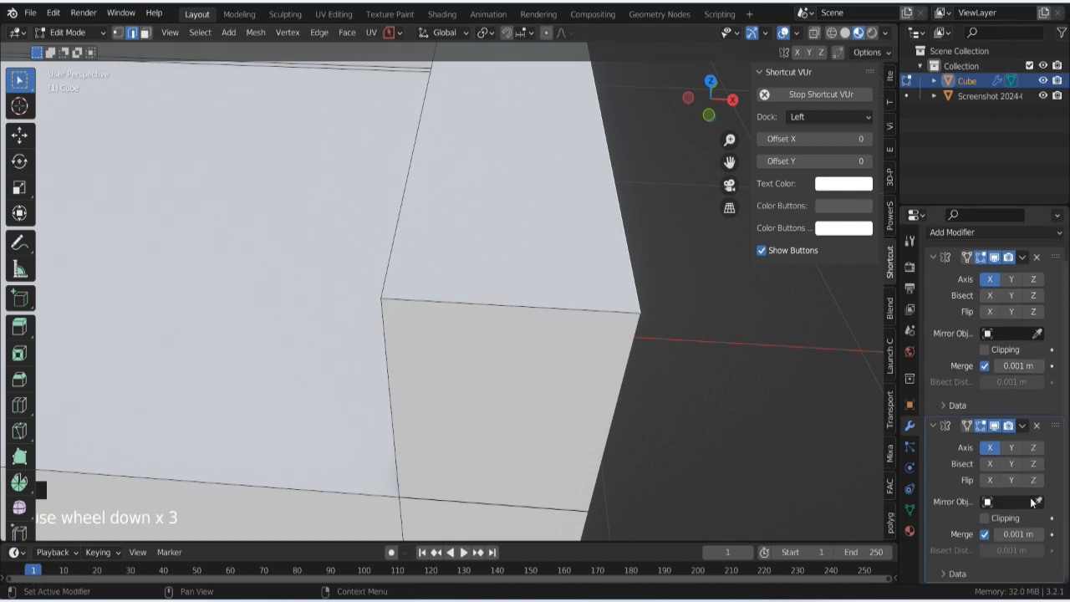
click(1015, 448)
click(1014, 450)
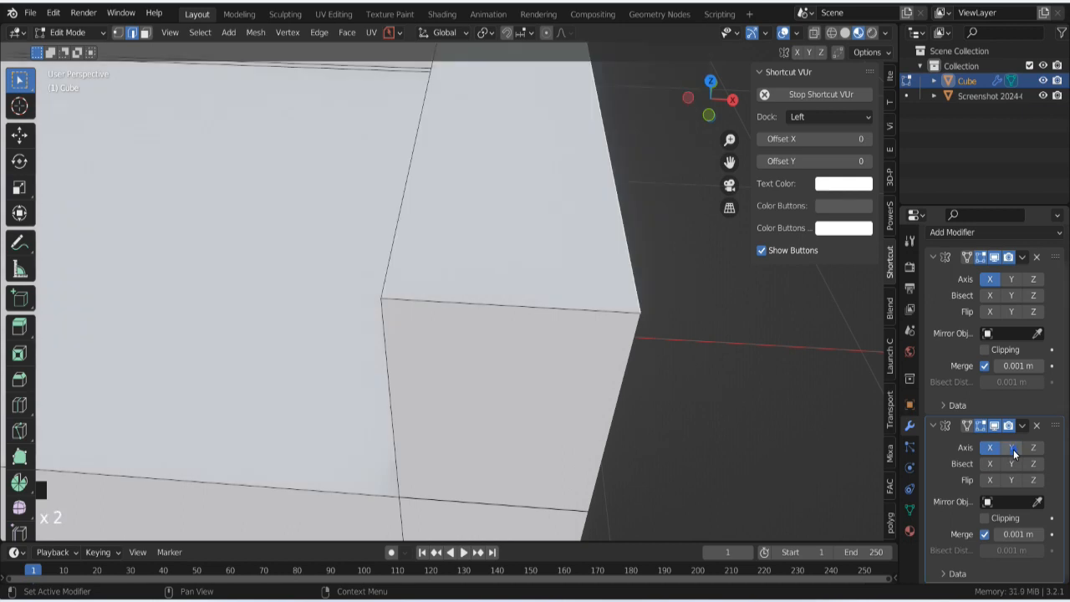
click(1009, 450)
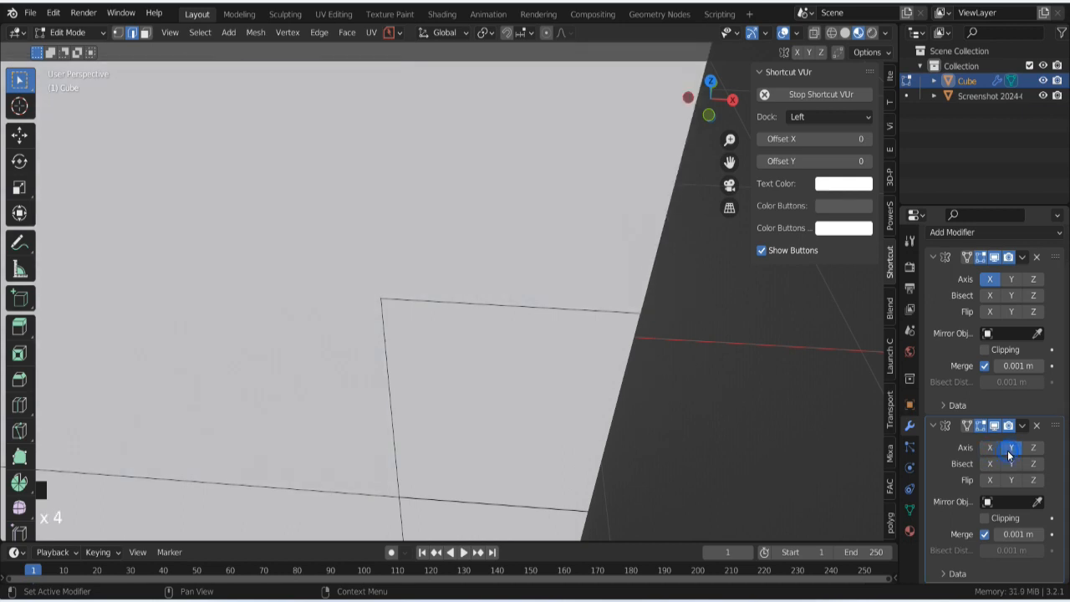
click(1008, 451)
click(991, 449)
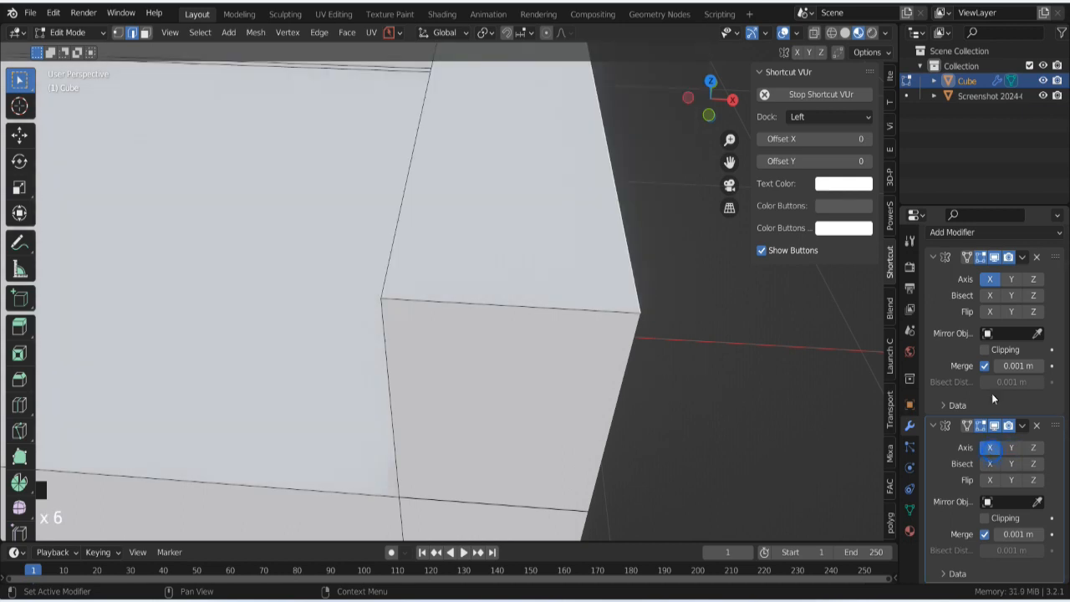
click(1008, 279)
click(1008, 279)
scroll(612, 391, down, 5)
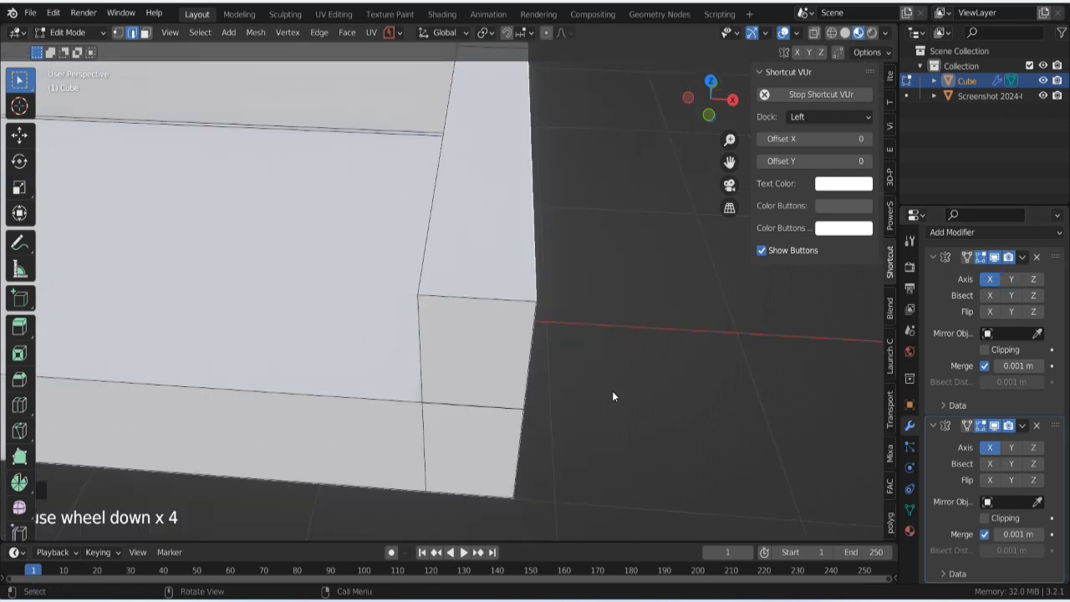
scroll(594, 418, up, 2)
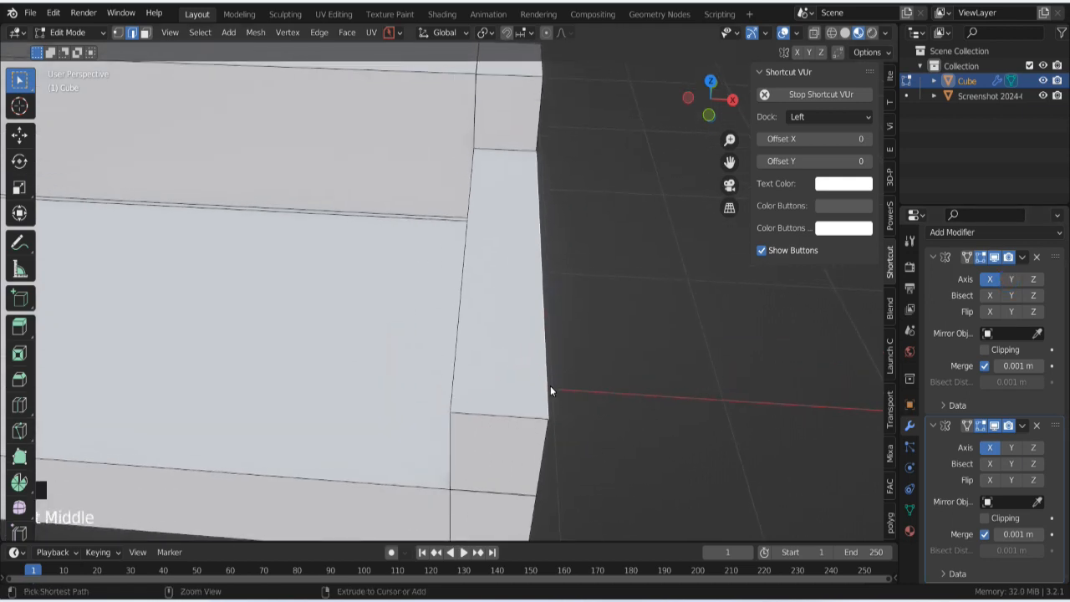
key(ctrl+b)
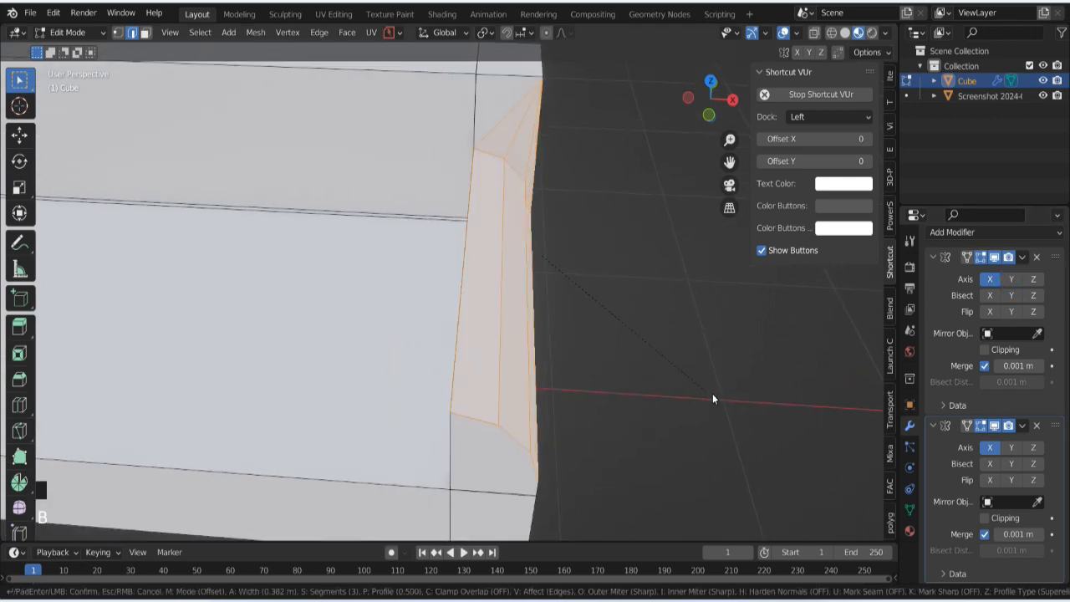
right_click(679, 367)
scroll(631, 389, down, 5)
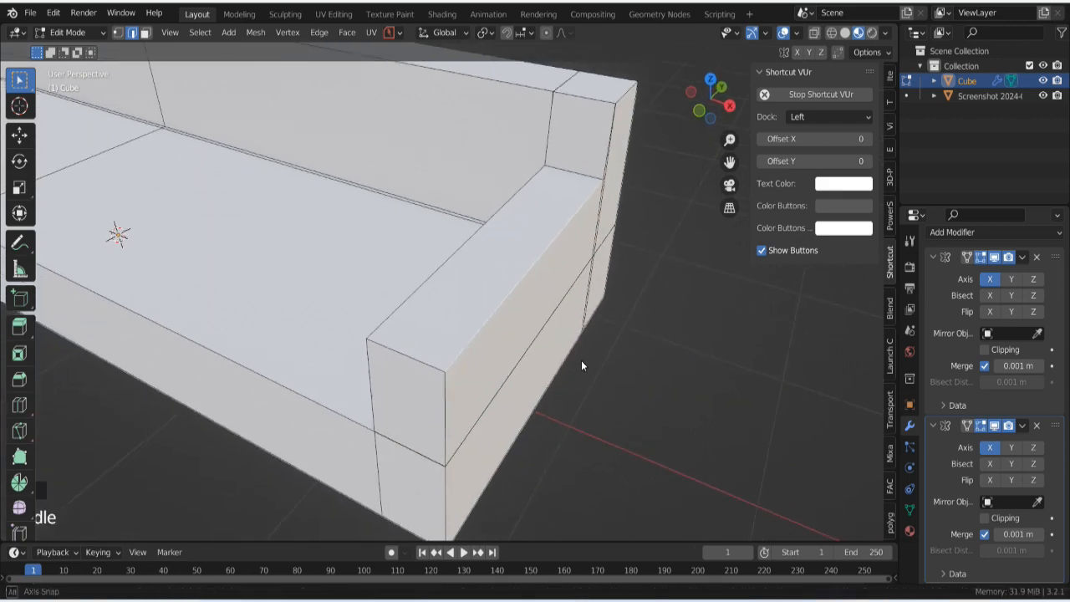
Step: Bevel the edges outlining the armrest's front face with 3 segments and a width of about 0.013 m
middle_drag(580, 366, 537, 331)
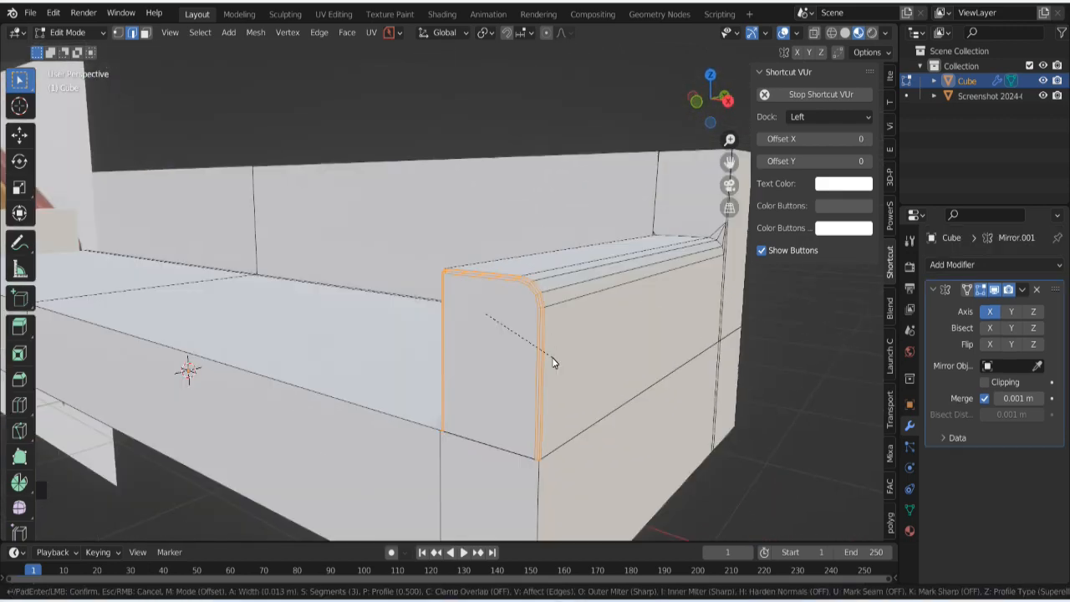
click(550, 360)
shift+middle_drag(500, 406, 553, 428)
scroll(553, 428, up, 3)
shift+middle_drag(440, 404, 528, 402)
scroll(552, 425, up, 4)
scroll(548, 422, down, 1)
scroll(552, 424, down, 3)
Step: Switch the sofa from Edit Mode to Object Mode
key(Tab)
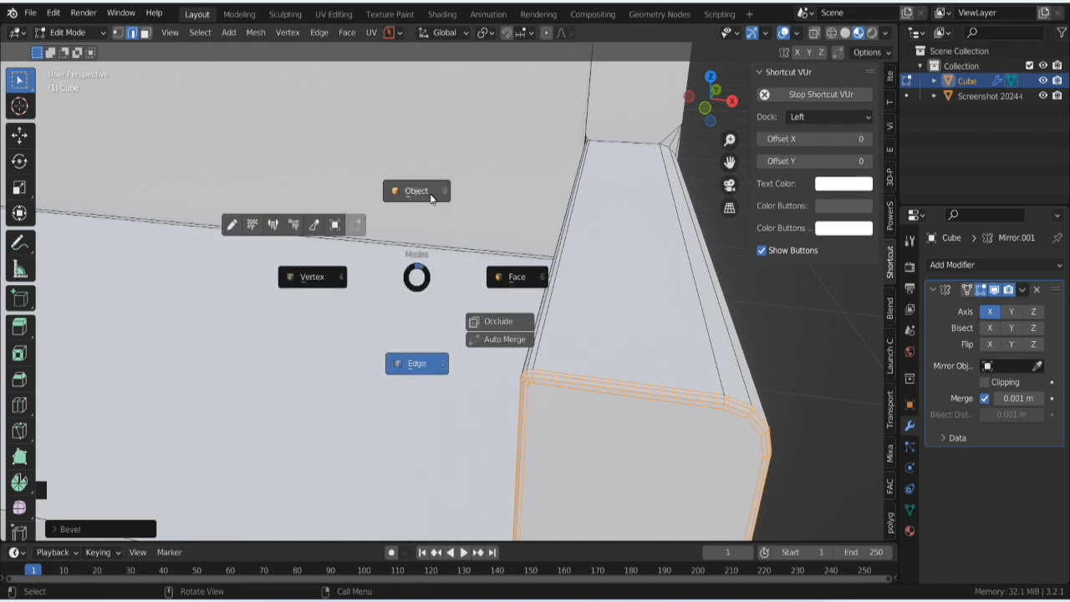
key(Tab)
click(476, 330)
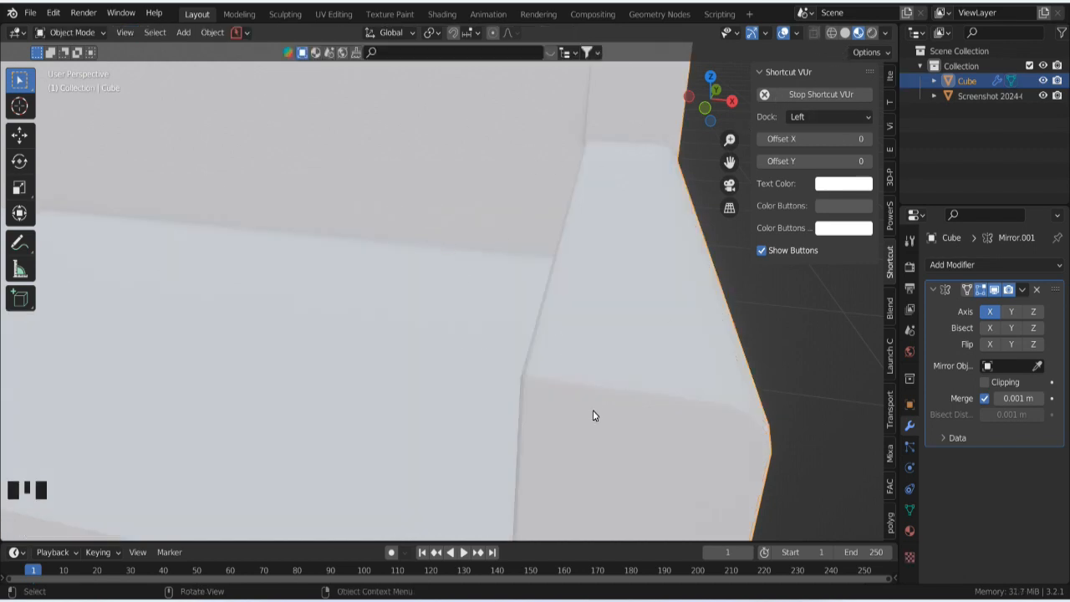
Step: Create a new material for the sofa and set its base color to red, with hue 1.000, saturation 0.940 and value 0.800
click(909, 531)
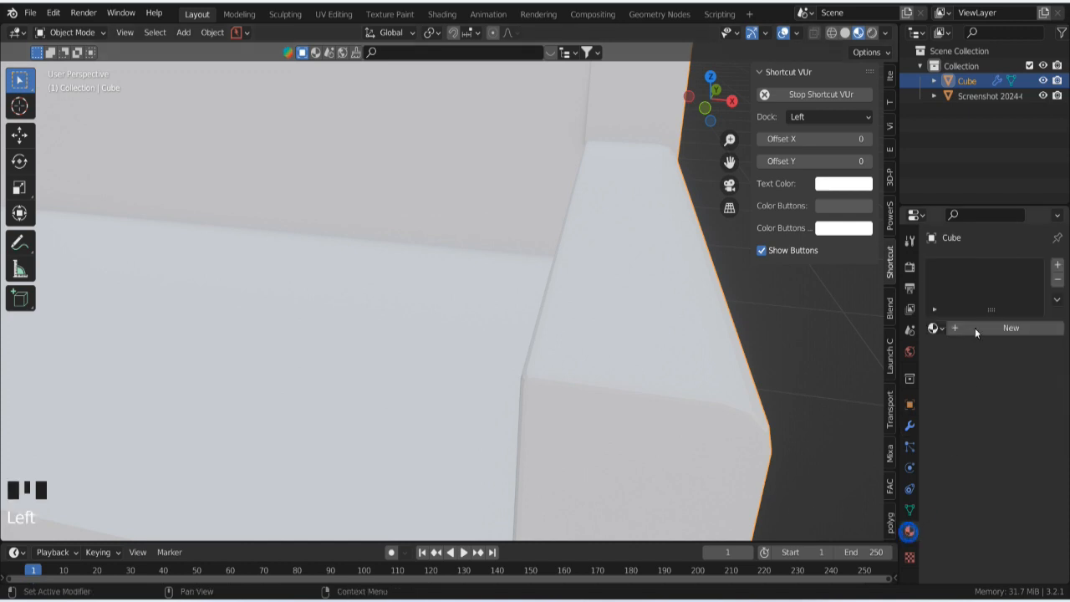
click(942, 328)
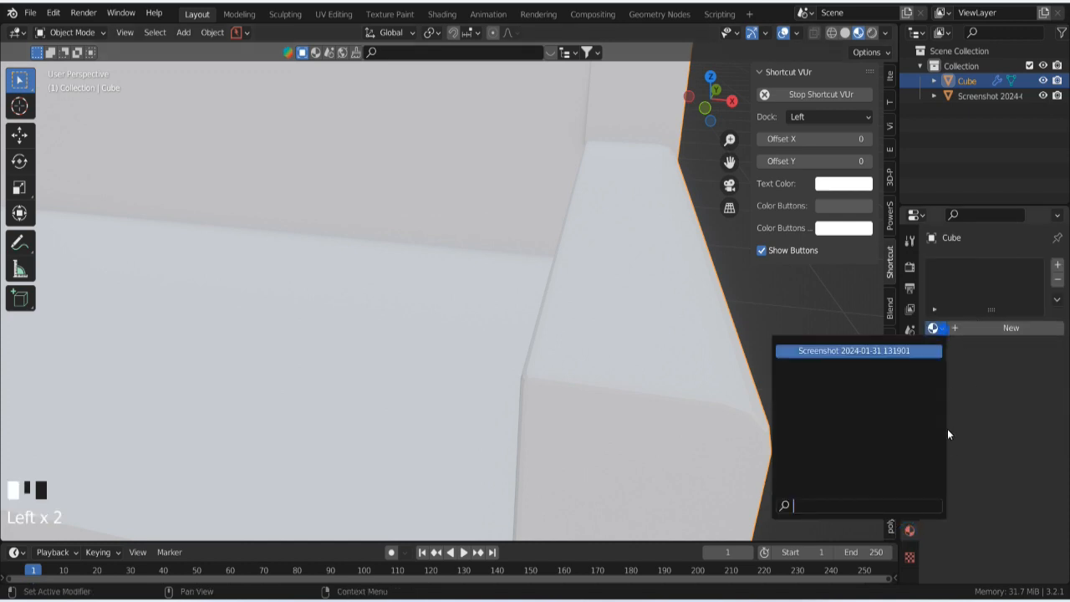
click(1007, 328)
click(1015, 460)
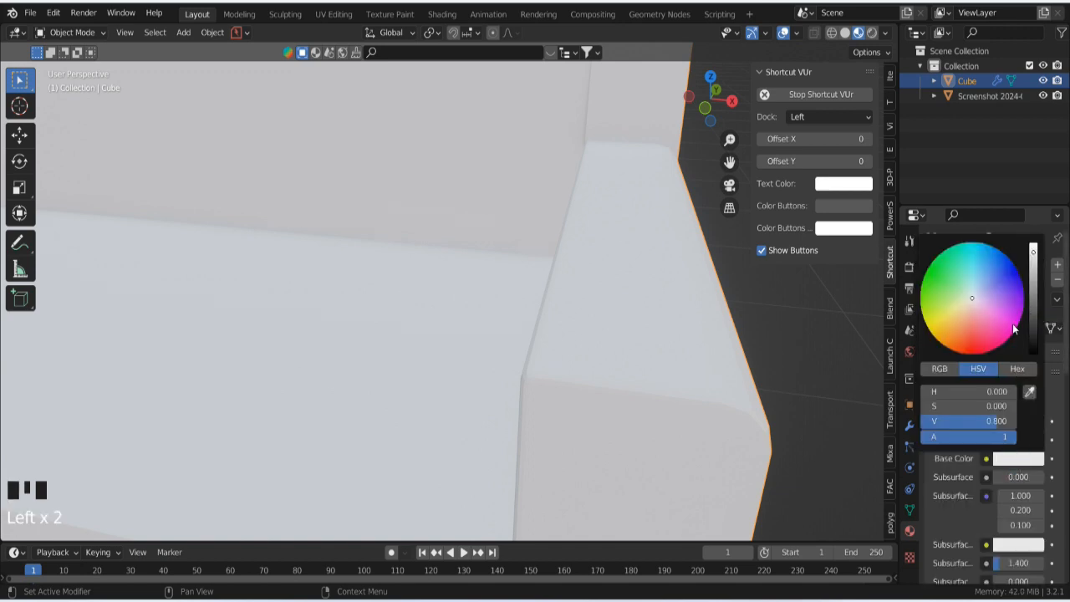
mouse_move(980, 333)
mouse_down()
mouse_move(967, 353)
mouse_move(973, 339)
mouse_up()
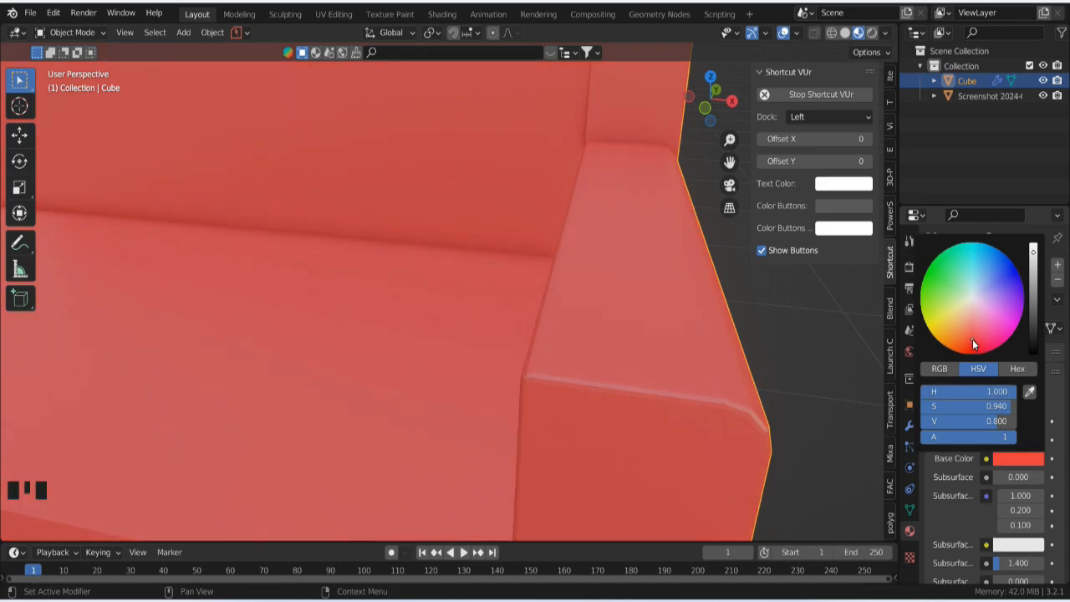
Step: Sample the sofa material's base color from the brown sofa in the reference image
scroll(627, 352, down, 3)
mouse_move(627, 352)
middle_down()
mouse_move(594, 302)
mouse_move(617, 334)
middle_up()
scroll(538, 326, down, 3)
shift+middle_drag(399, 304, 600, 378)
scroll(536, 343, down, 4)
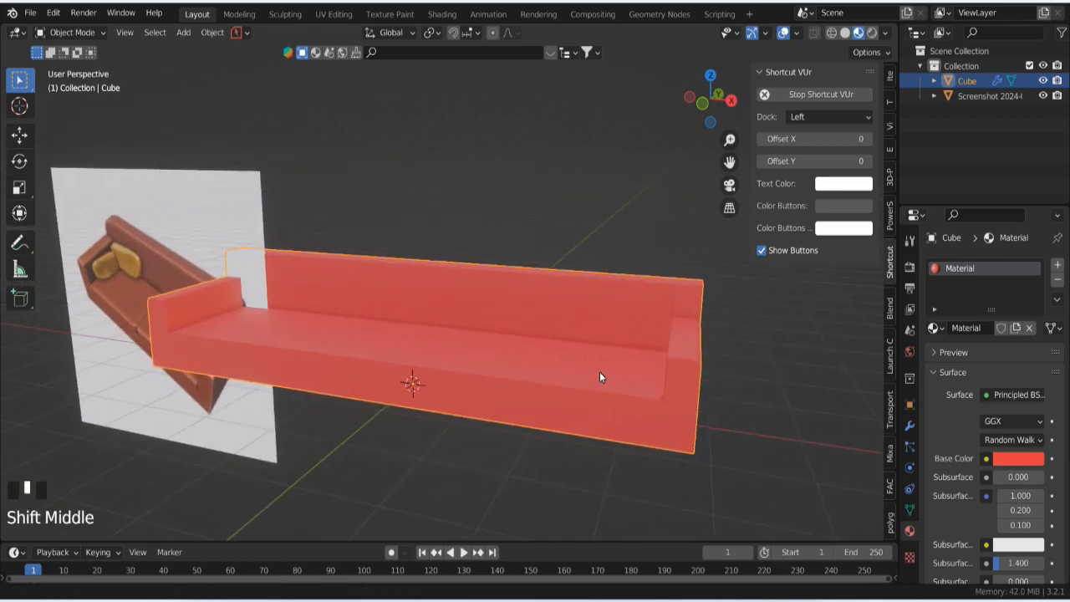
click(1024, 464)
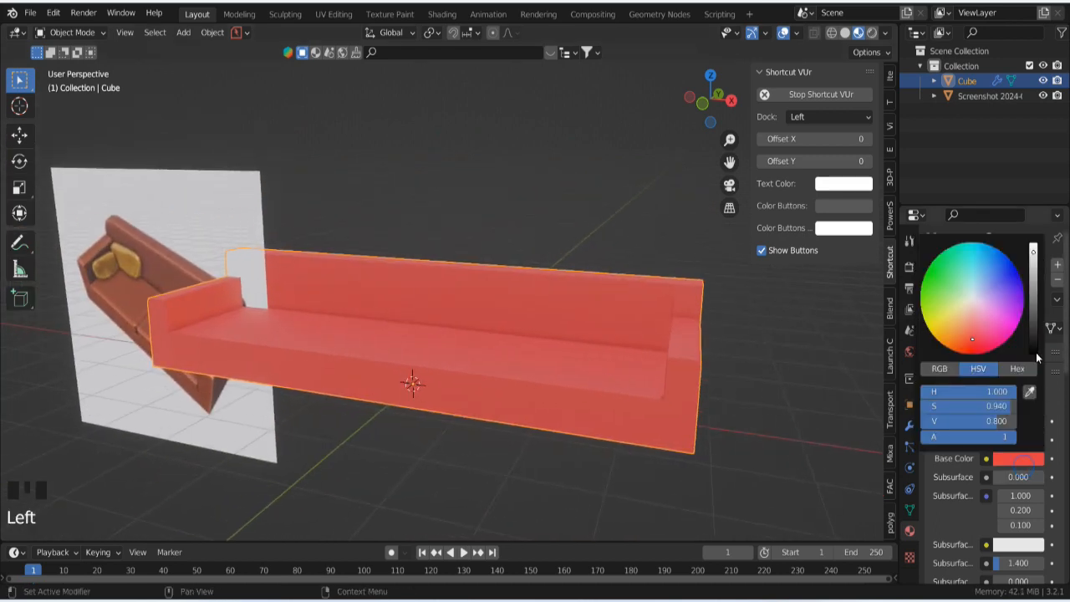
click(1031, 392)
click(177, 264)
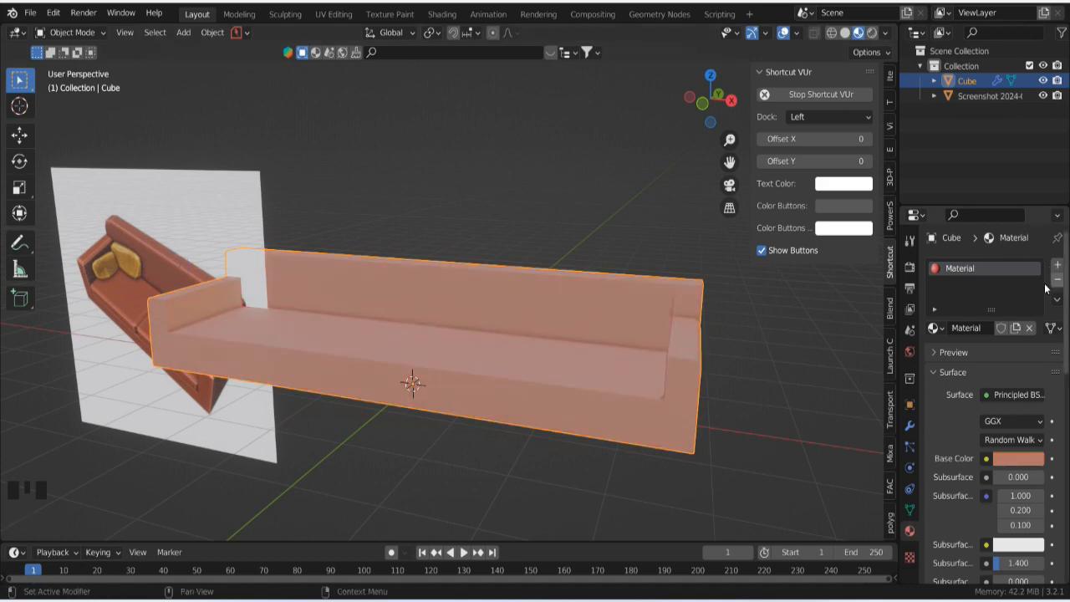
Step: Darken the material's sampled base color to a deeper brown by lowering its brightness
click(1037, 454)
drag(1037, 293, 1037, 306)
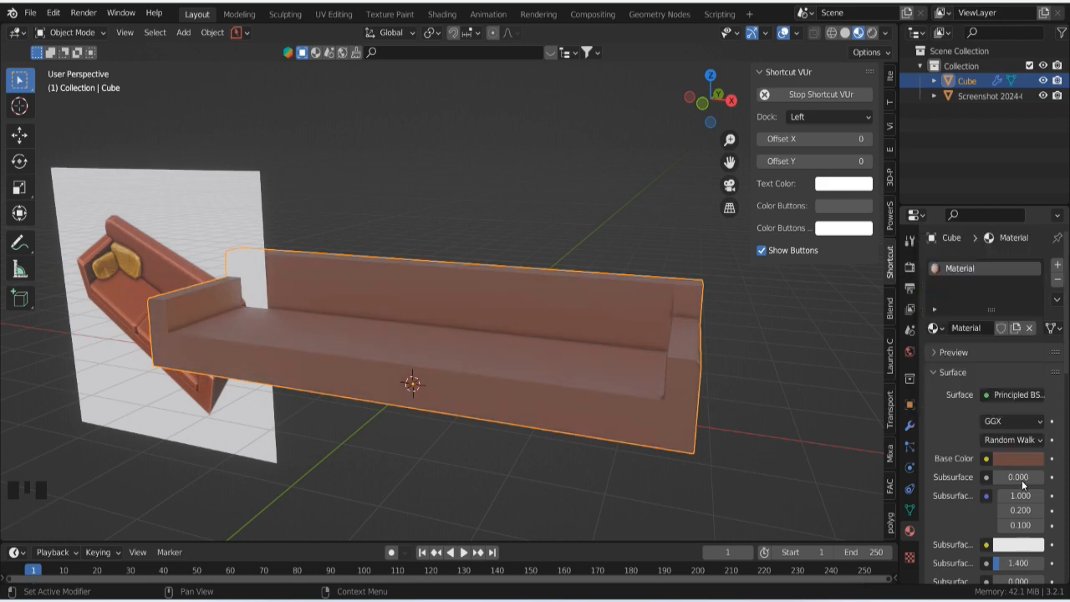
scroll(972, 404, down, 8)
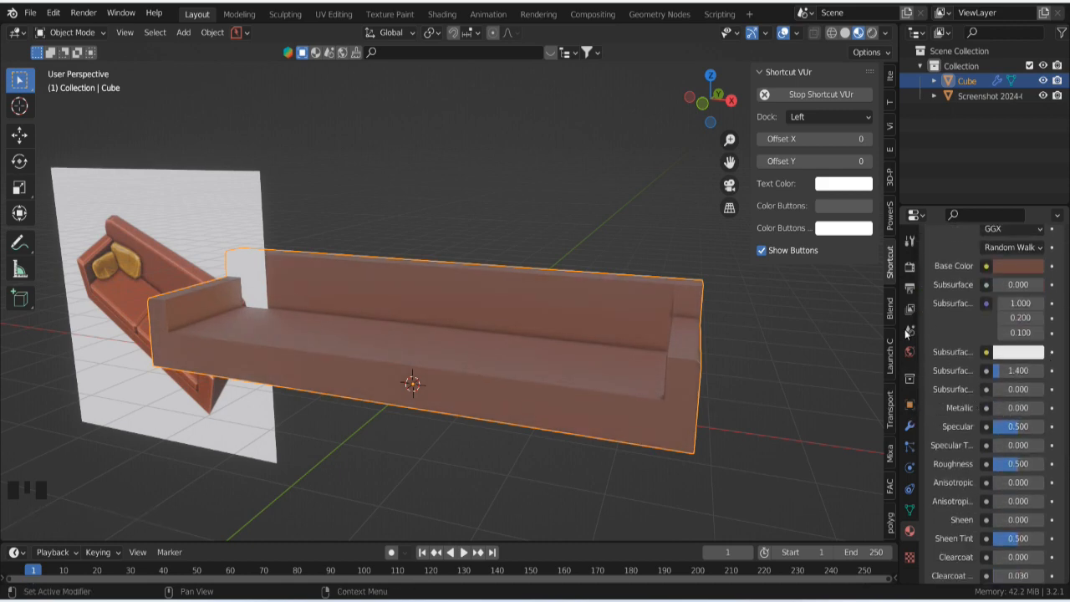
Step: Examine the sofa's armrests, seat and backrest in the brown material from several angles
scroll(575, 405, up, 3)
shift+middle_drag(677, 396, 555, 375)
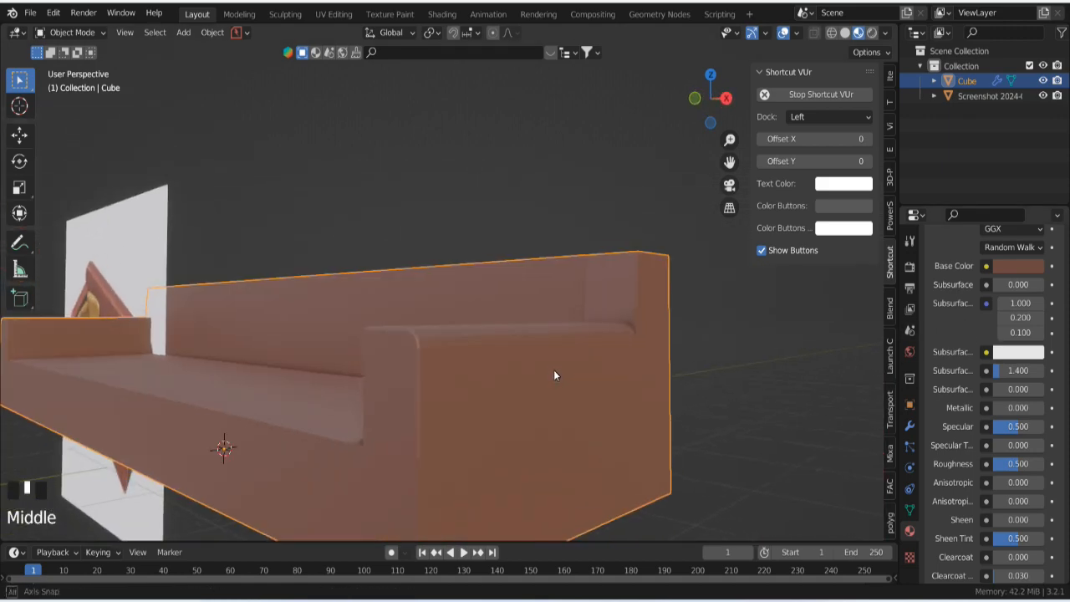
scroll(554, 374, down, 2)
shift+middle_drag(393, 280, 414, 368)
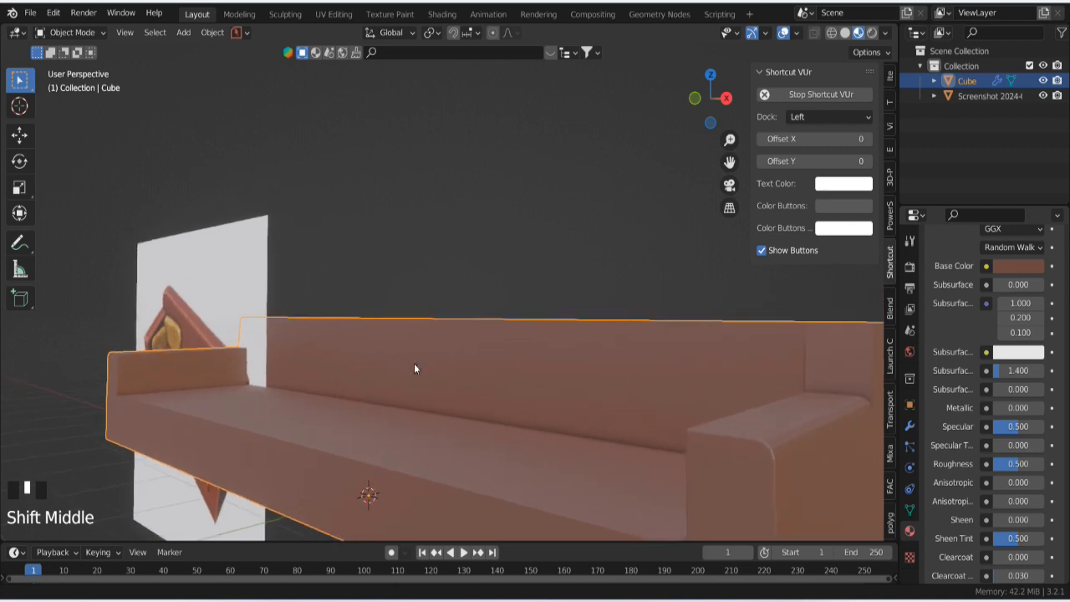
scroll(691, 386, down, 3)
middle_drag(690, 385, 638, 366)
scroll(653, 408, up, 5)
scroll(638, 366, down, 2)
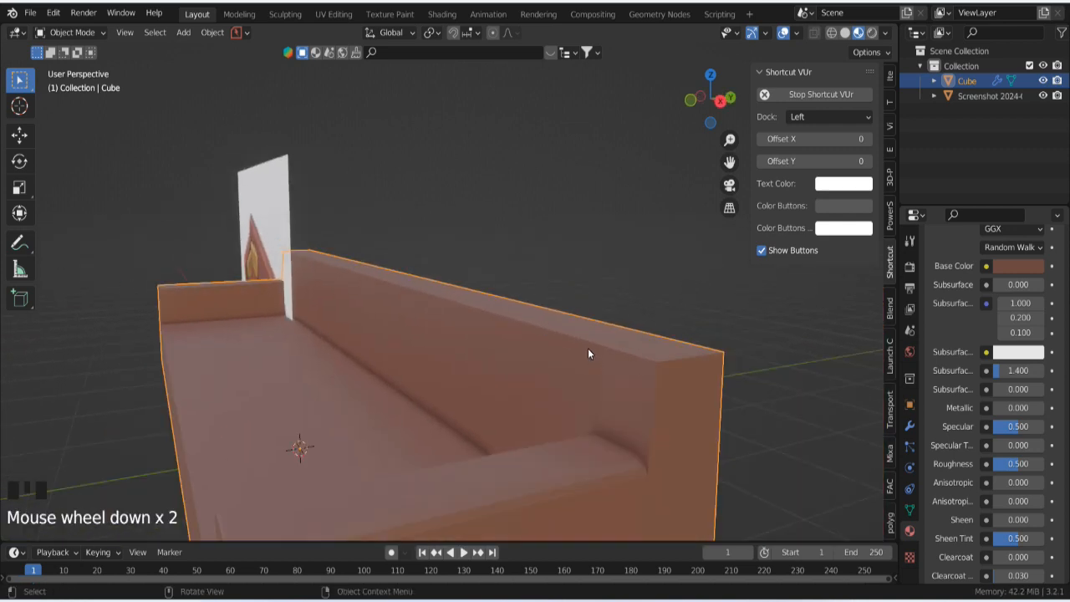
Step: Inspect the backrest's top edges near the armrest, comparing the sofa in Edit Mode and Object Mode
key(Tab)
click(587, 450)
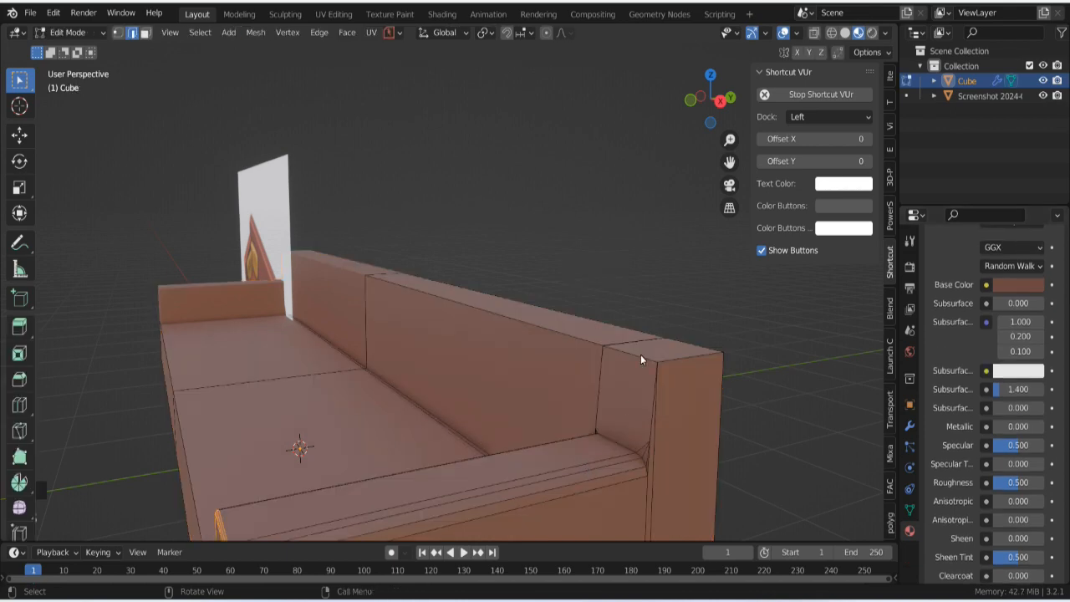
mouse_move(640, 357)
ctrl+middle_down()
mouse_move(644, 405)
mouse_move(644, 337)
ctrl+middle_up()
click(639, 306)
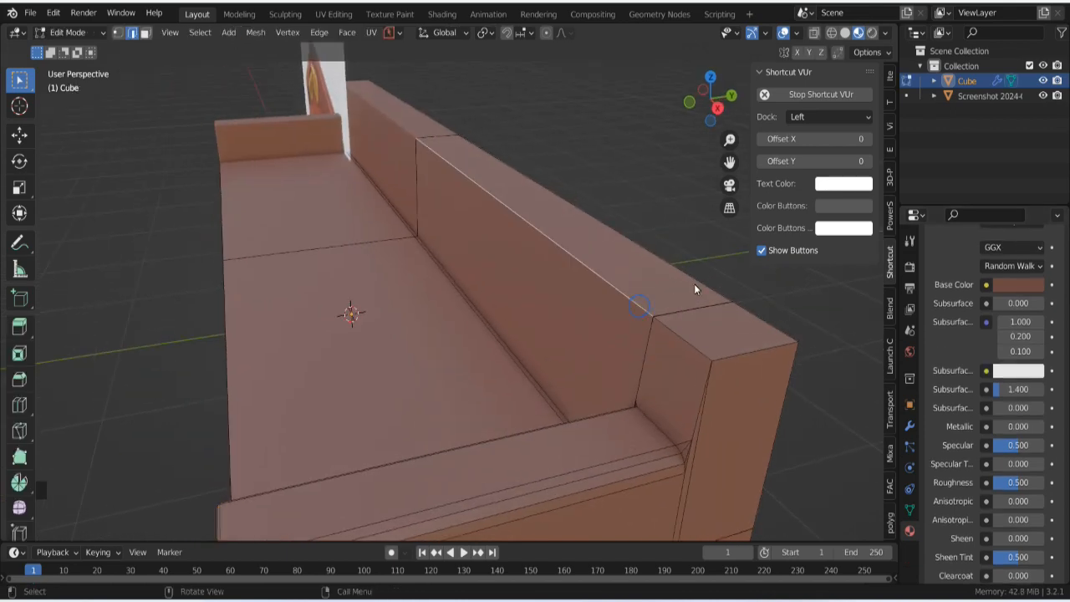
key(Tab)
key(Tab)
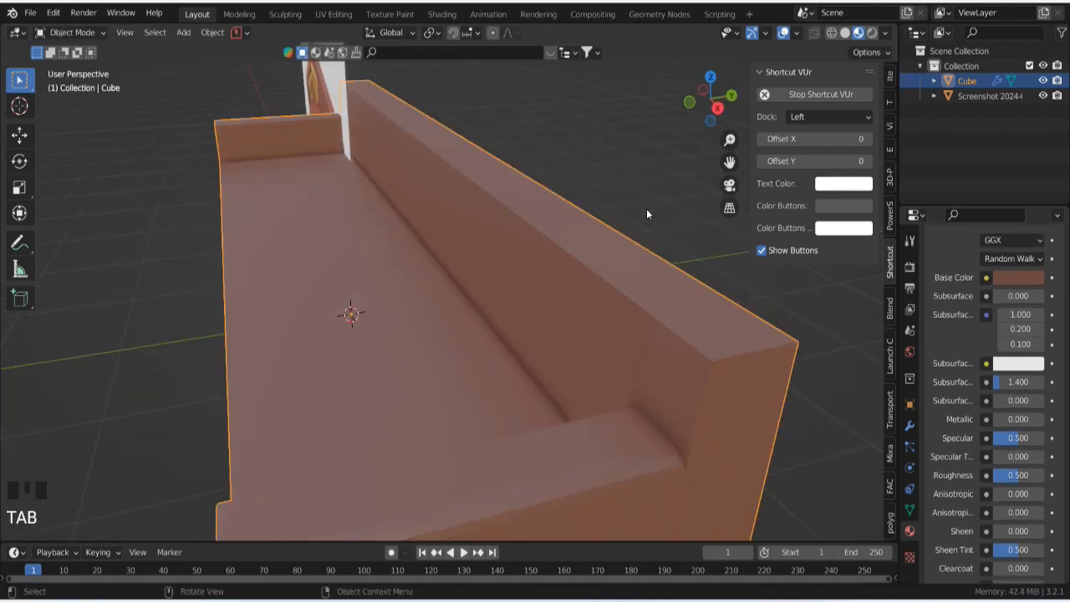
click(707, 308)
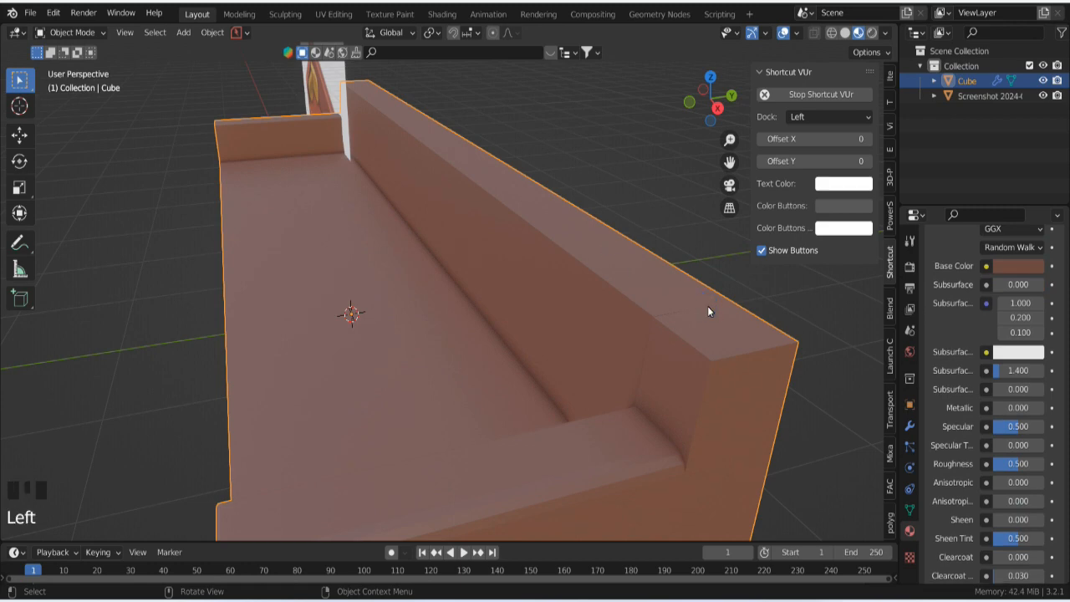
Step: Try to merge the backrest's long top face and its adjoining end top face with Dissolve Faces
key(Tab)
shift+click(692, 306)
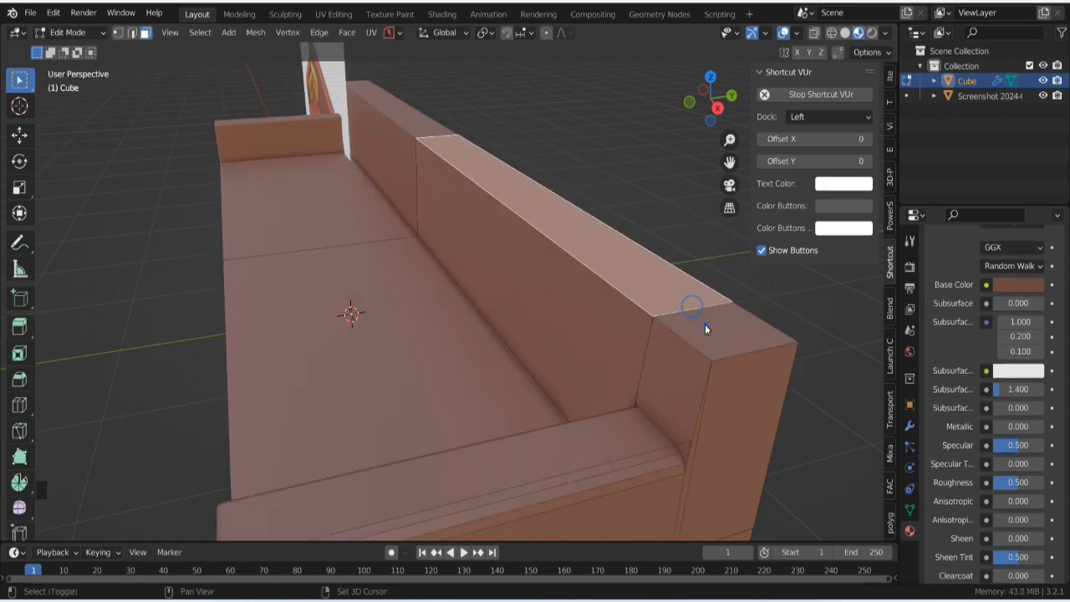
click(705, 324)
right_click(659, 295)
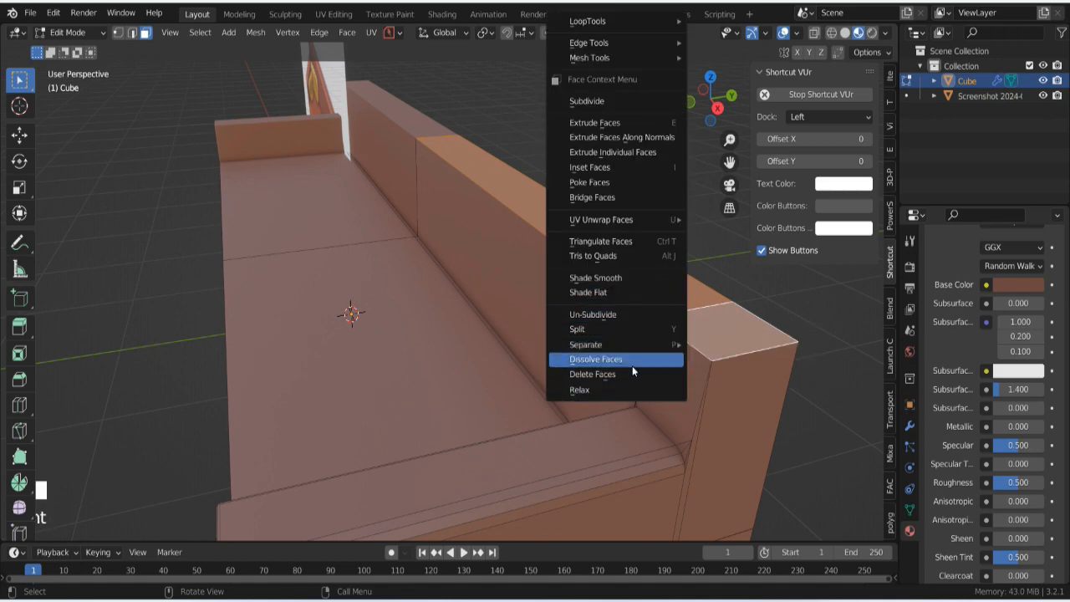
click(632, 370)
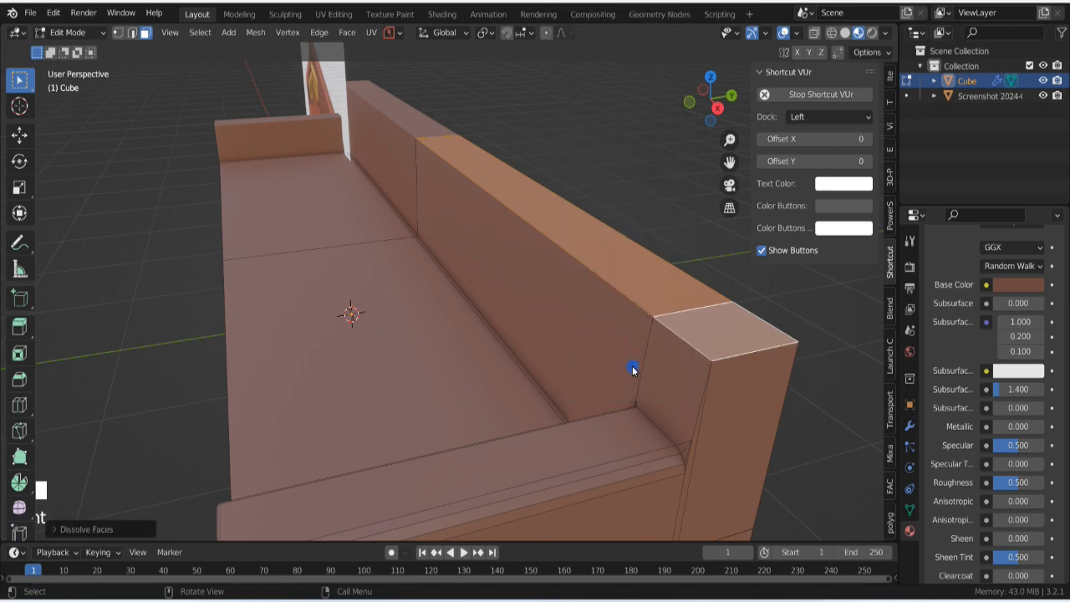
click(662, 267)
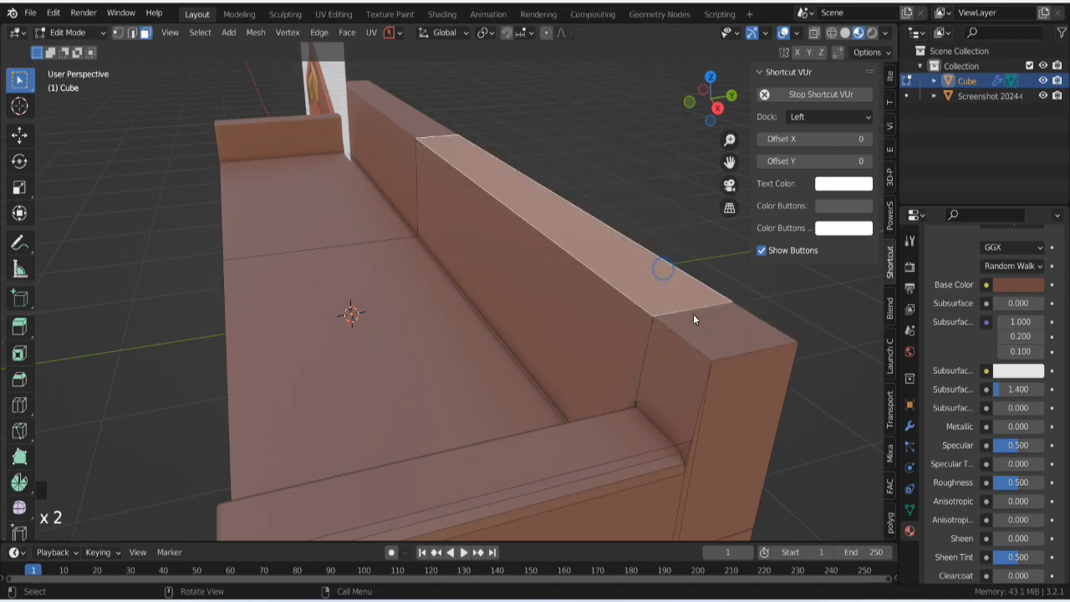
click(699, 321)
right_click(697, 319)
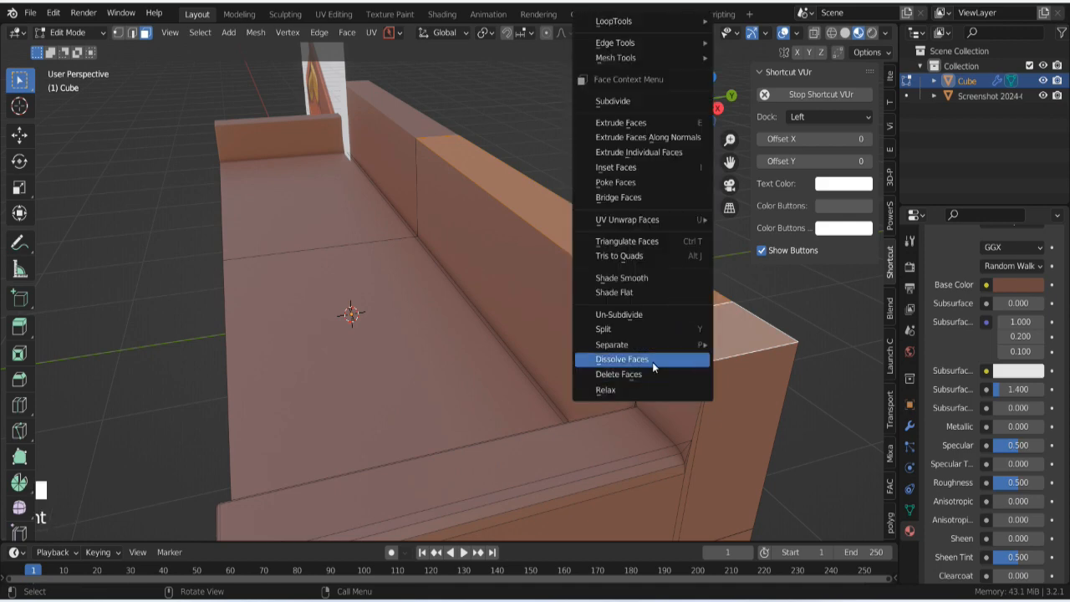
click(652, 362)
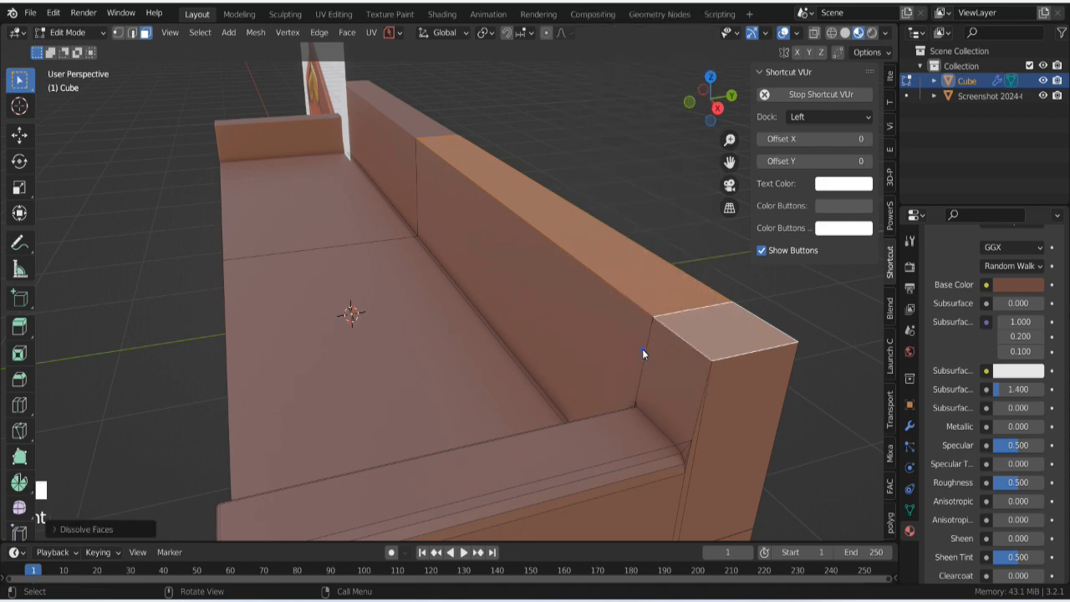
click(641, 349)
click(693, 360)
click(662, 265)
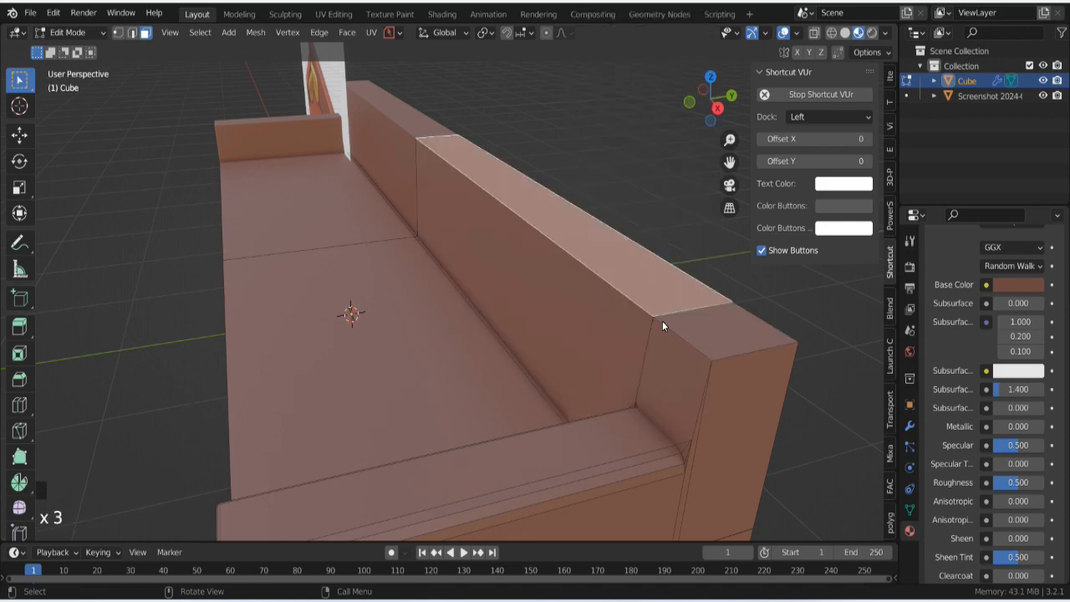
Step: Bevel the backrest's front top edge along both the long section and the end section with 3 segments
key(Tab)
click(640, 407)
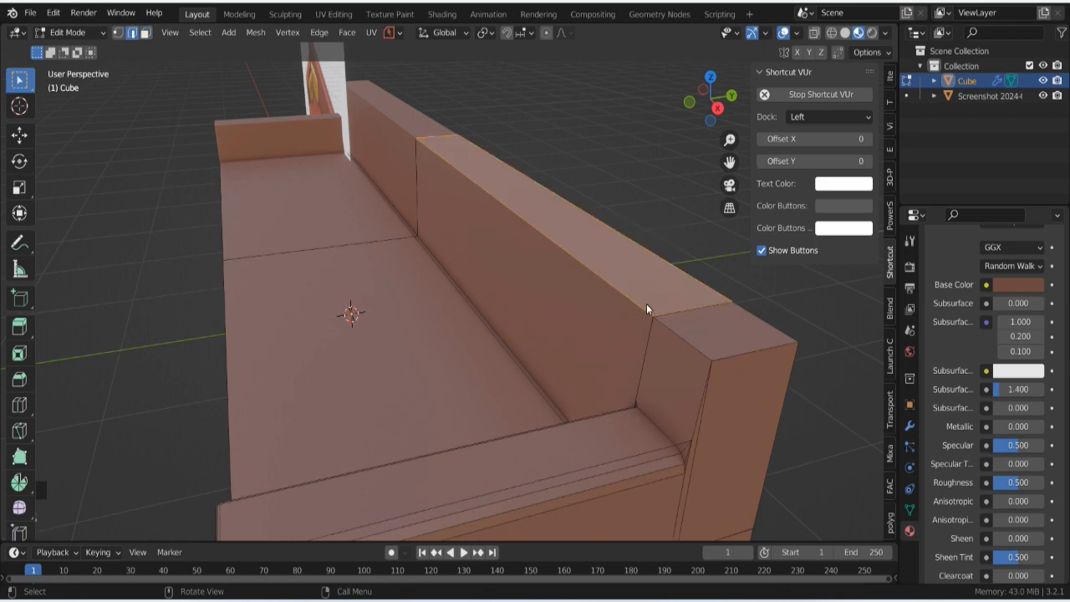
click(646, 306)
click(671, 335)
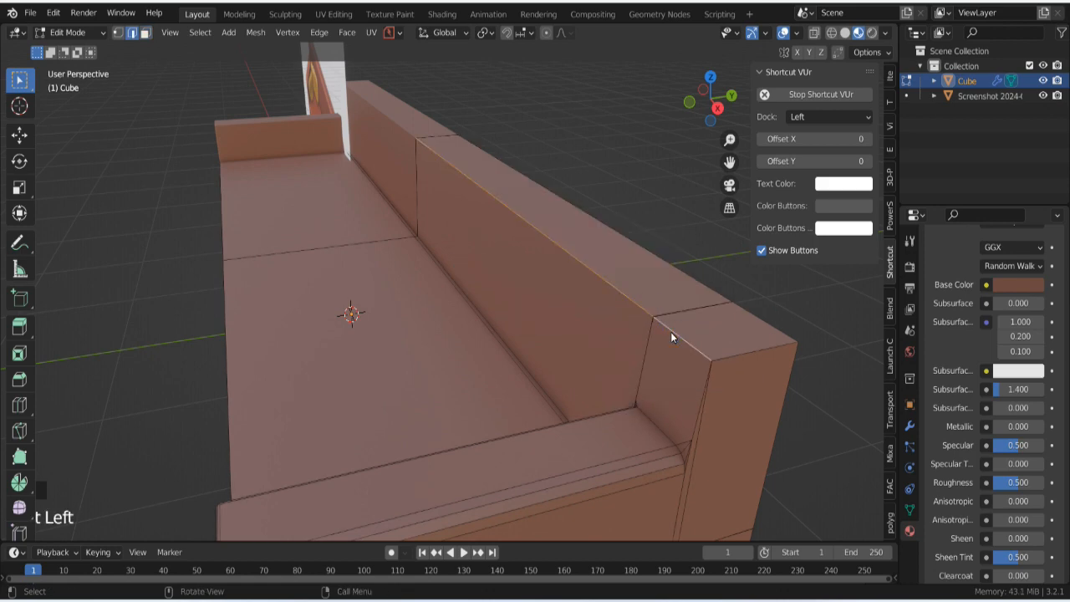
key(ctrl+b)
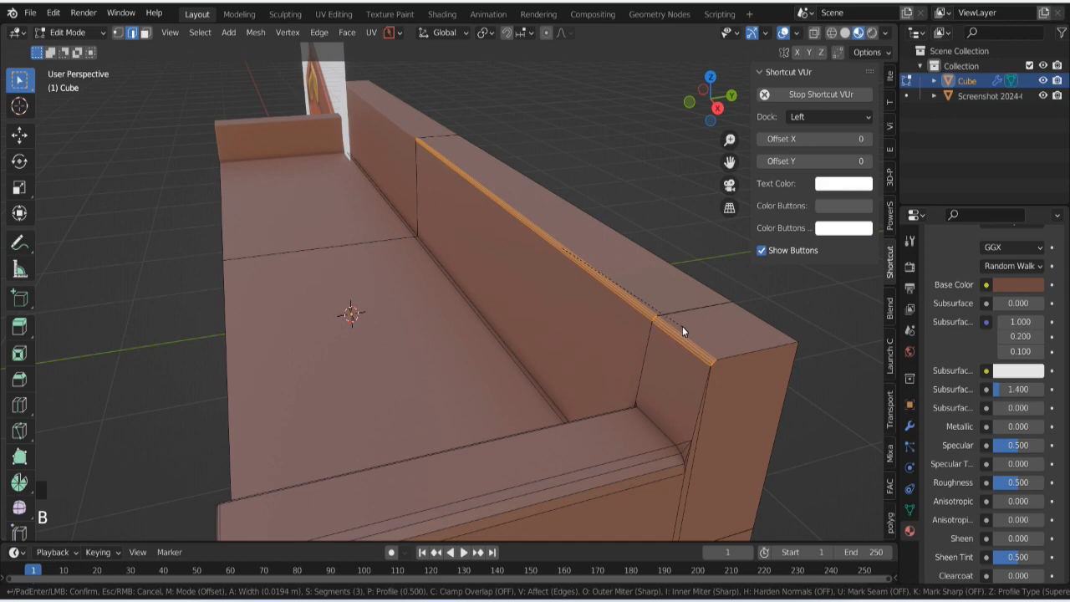
click(689, 323)
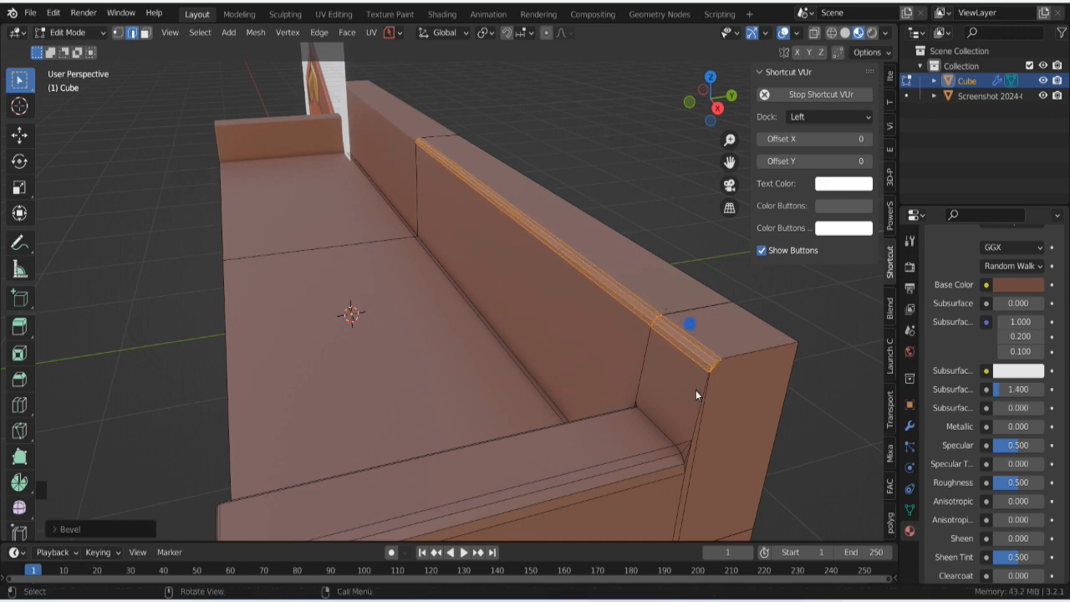
Step: Select the edges bordering the backrest's end face: its top edge, rounded corner, front vertical edge and rear vertical edge
middle_drag(605, 401, 631, 338)
click(631, 334)
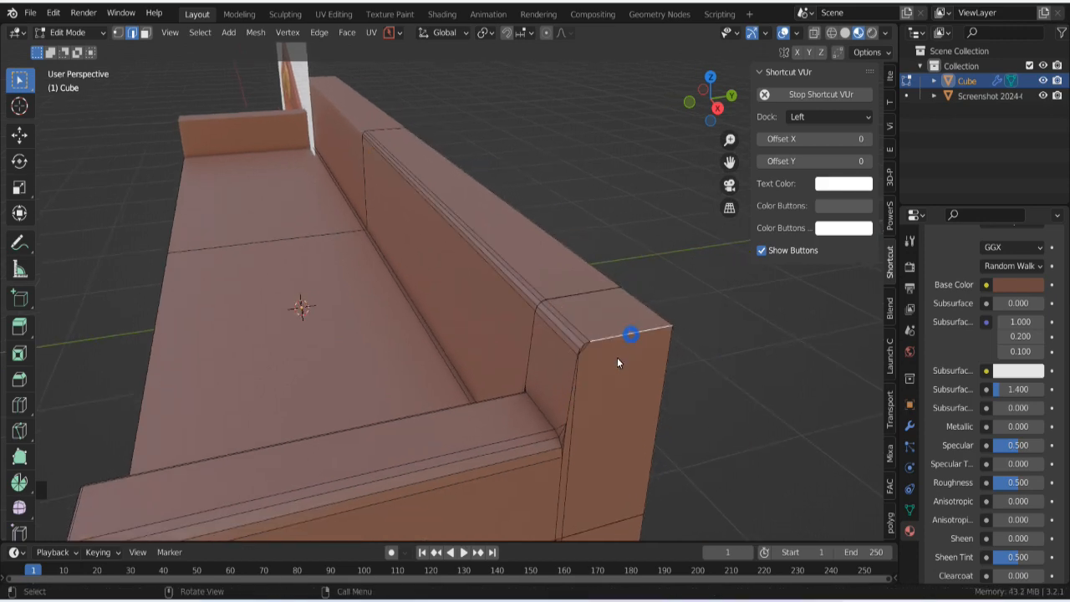
scroll(626, 366, up, 3)
middle_drag(636, 378, 525, 200)
scroll(547, 262, up, 5)
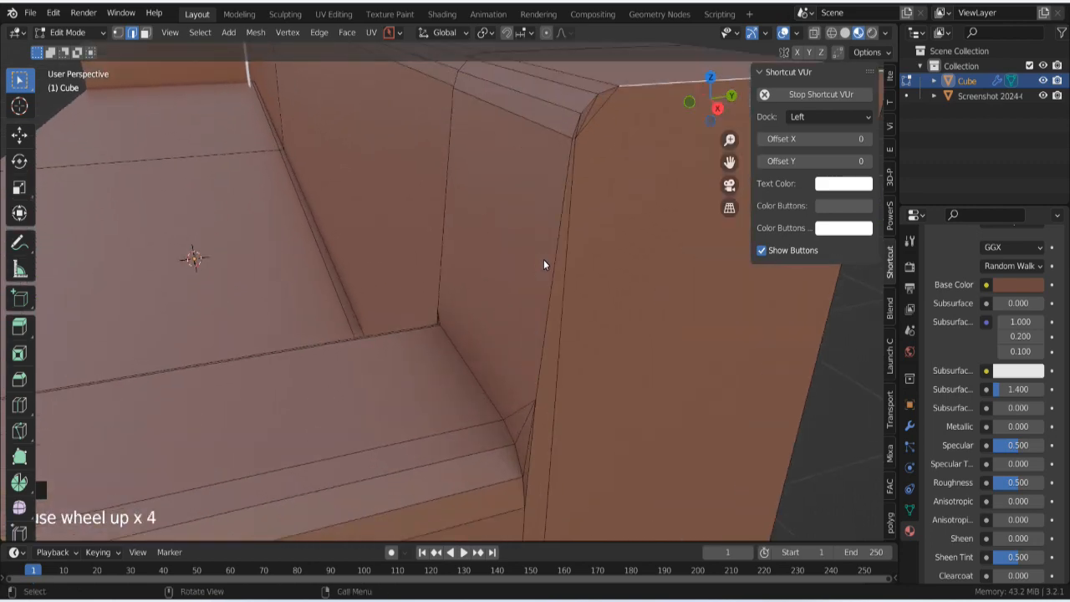
middle_drag(444, 291, 387, 332)
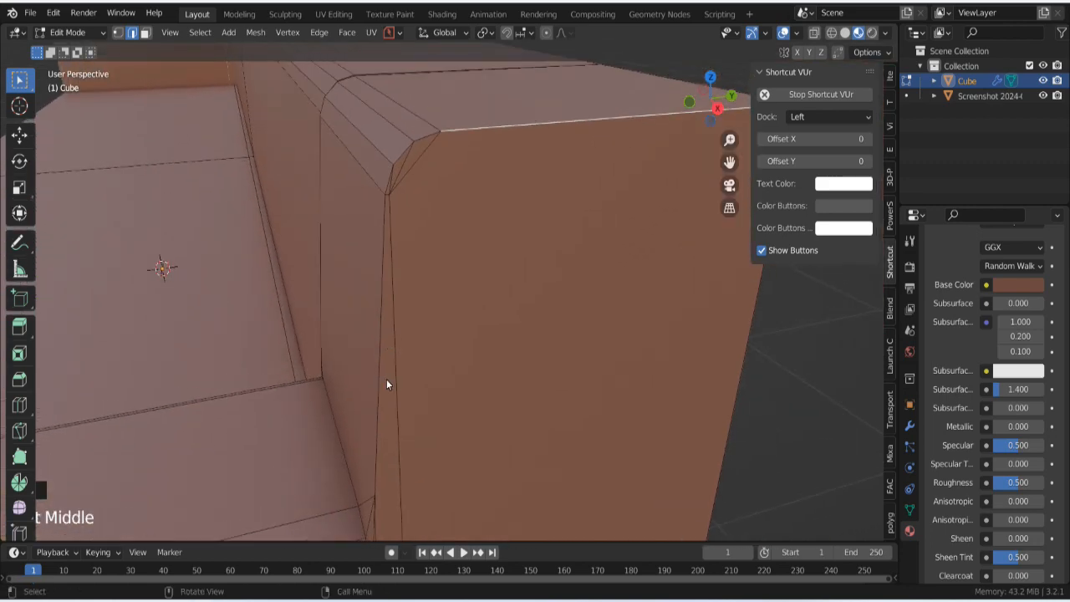
alt+click(383, 356)
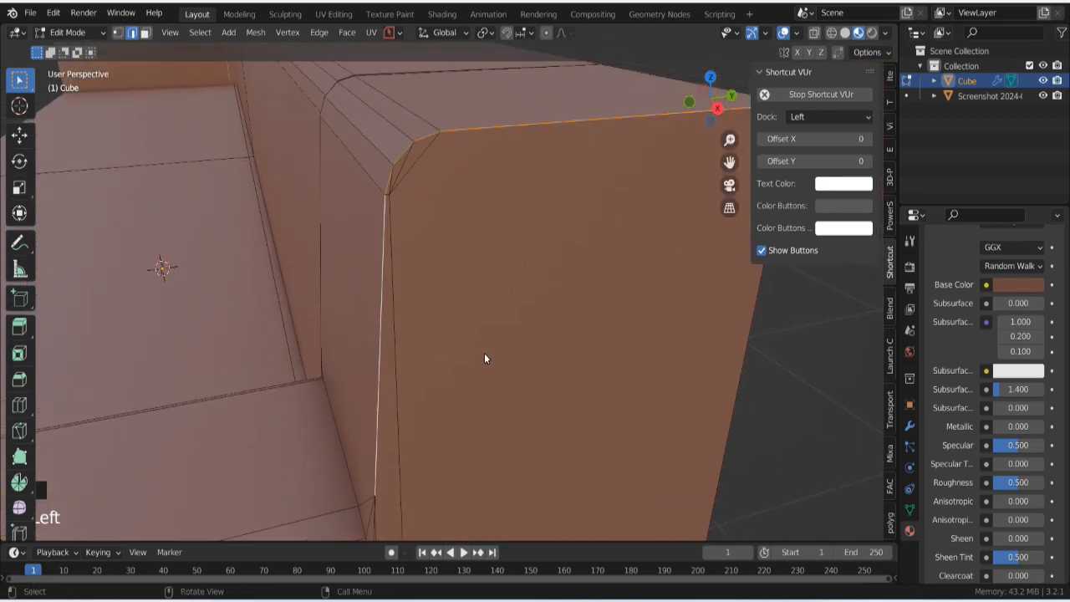
scroll(518, 352, down, 3)
middle_drag(558, 348, 527, 326)
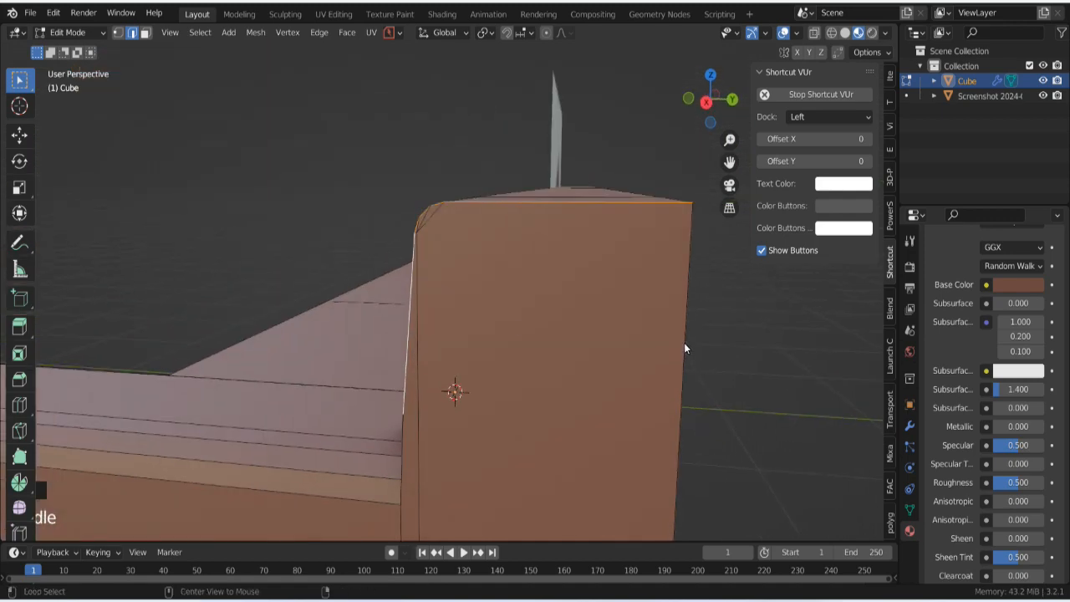
middle_drag(669, 315, 659, 361)
alt+click(671, 375)
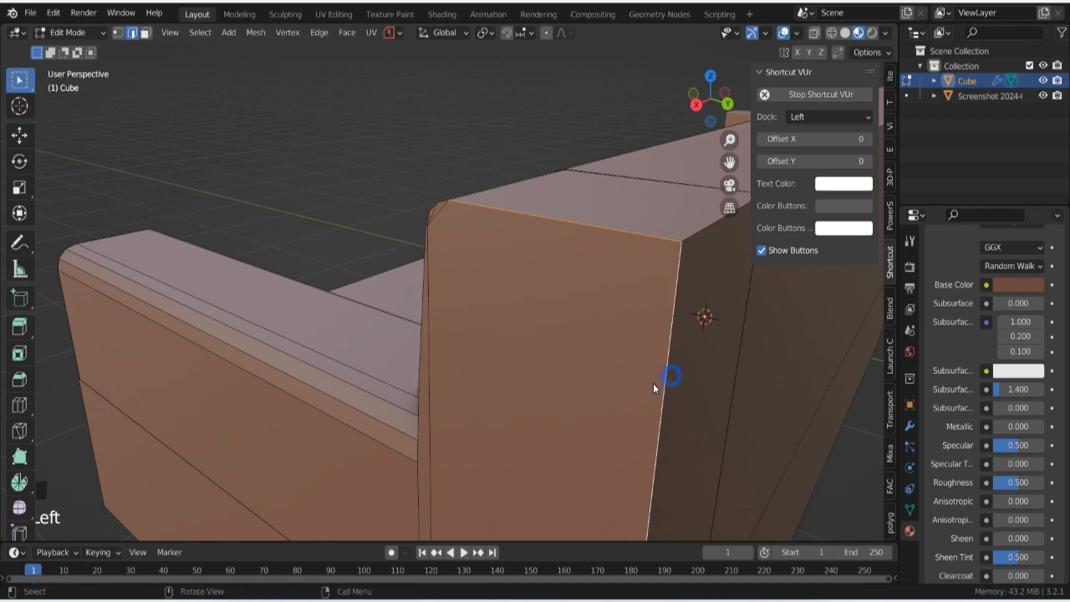
Step: Try to add the backrest's rear top edges to the edge selection and undo the selection changes
middle_drag(649, 371, 380, 363)
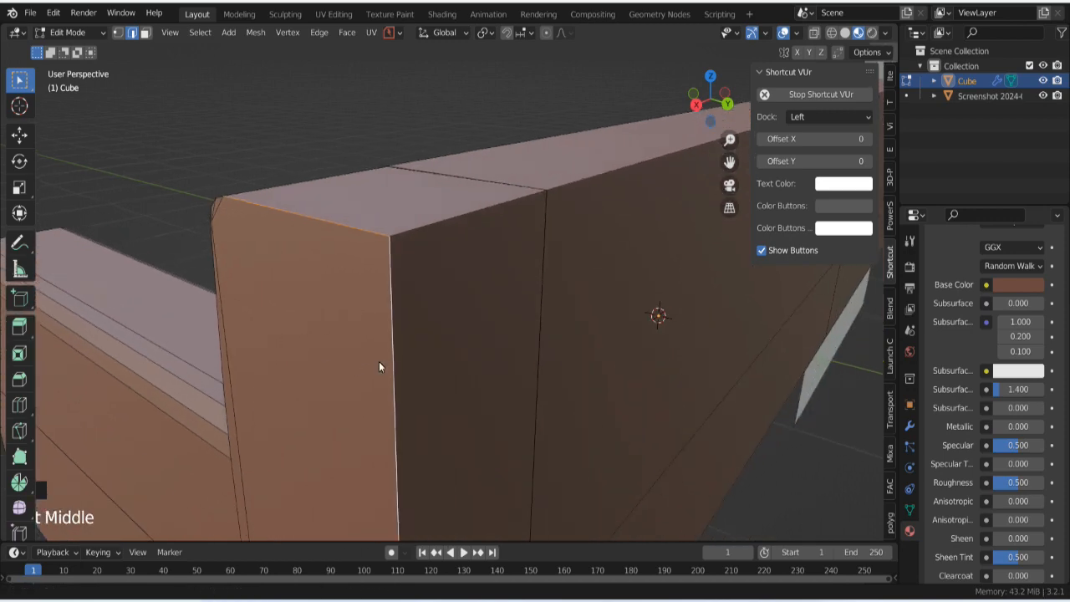
alt+click(442, 229)
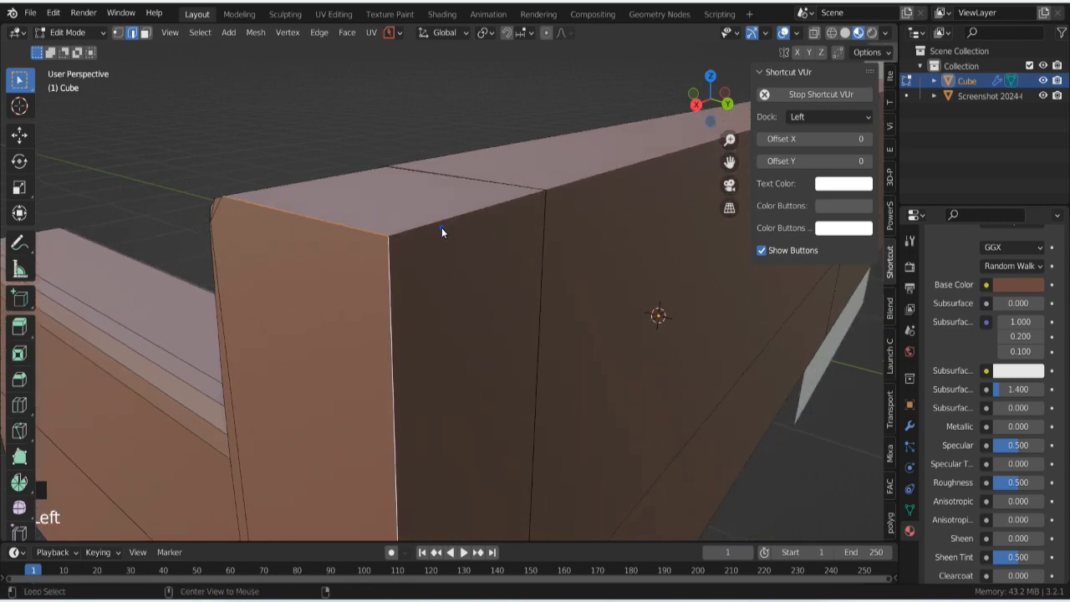
click(558, 192)
scroll(461, 284, down, 3)
middle_drag(462, 287, 484, 287)
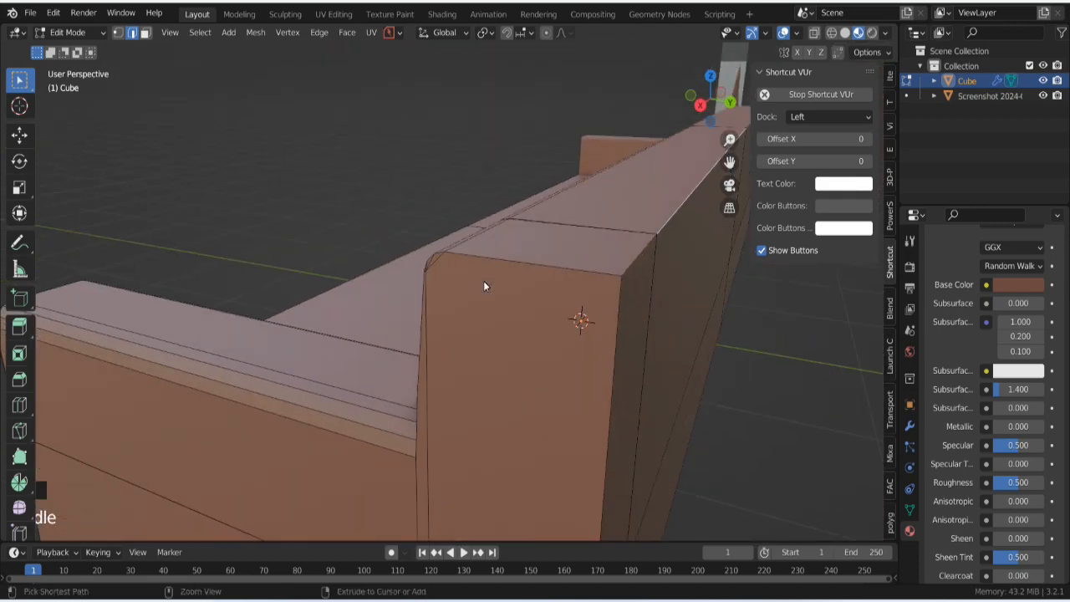
key(ctrl+z)
key(ctrl+z)
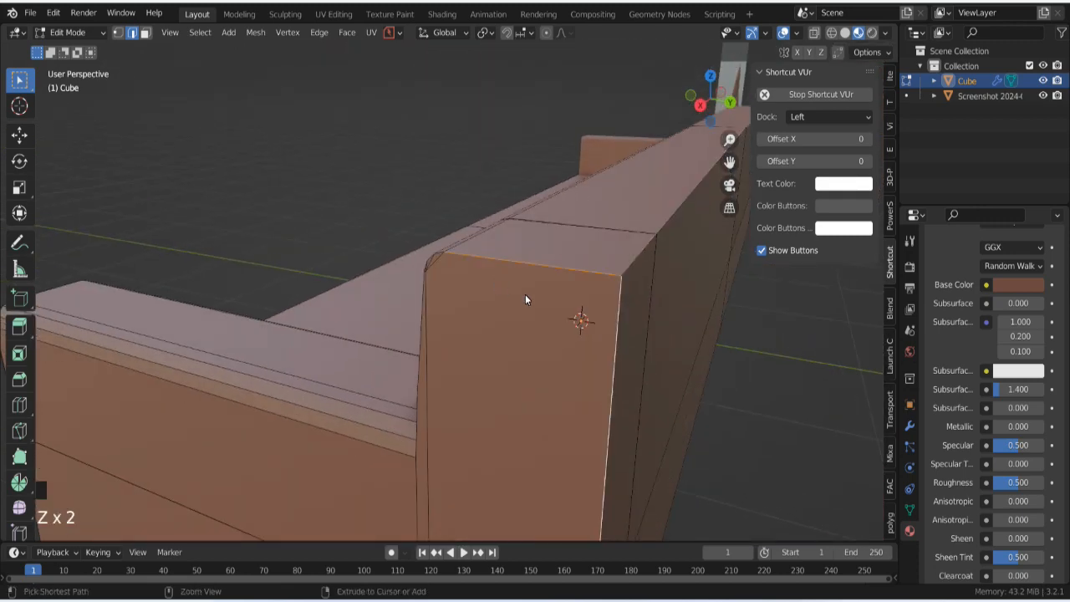
Step: Bevel the top, front and rear edges of the backrest's end face beside the armrest with 3 segments
middle_drag(515, 300, 528, 379)
alt+click(411, 416)
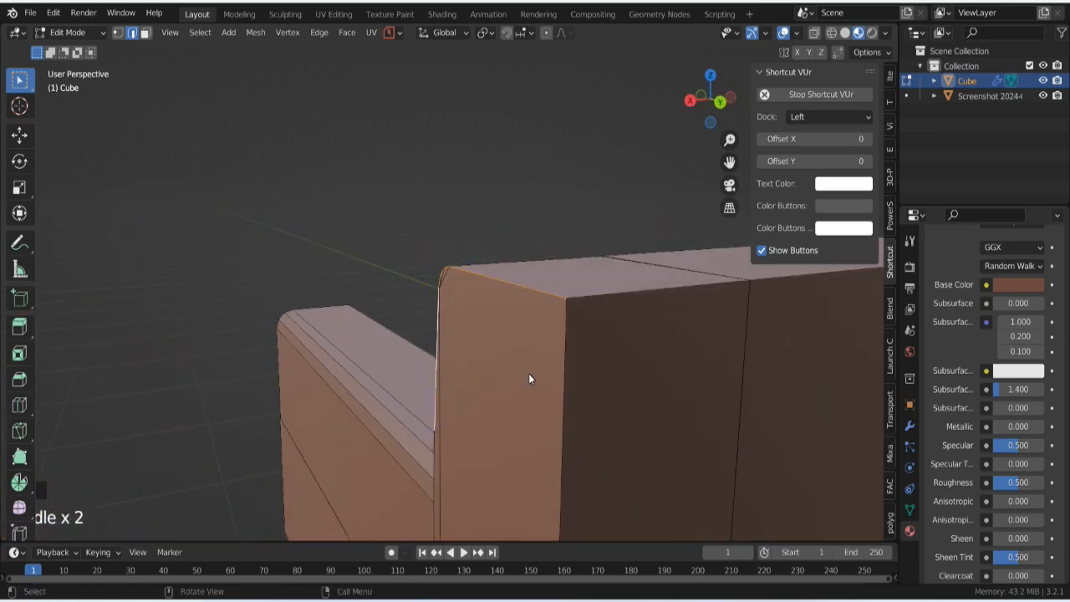
shift+click(565, 369)
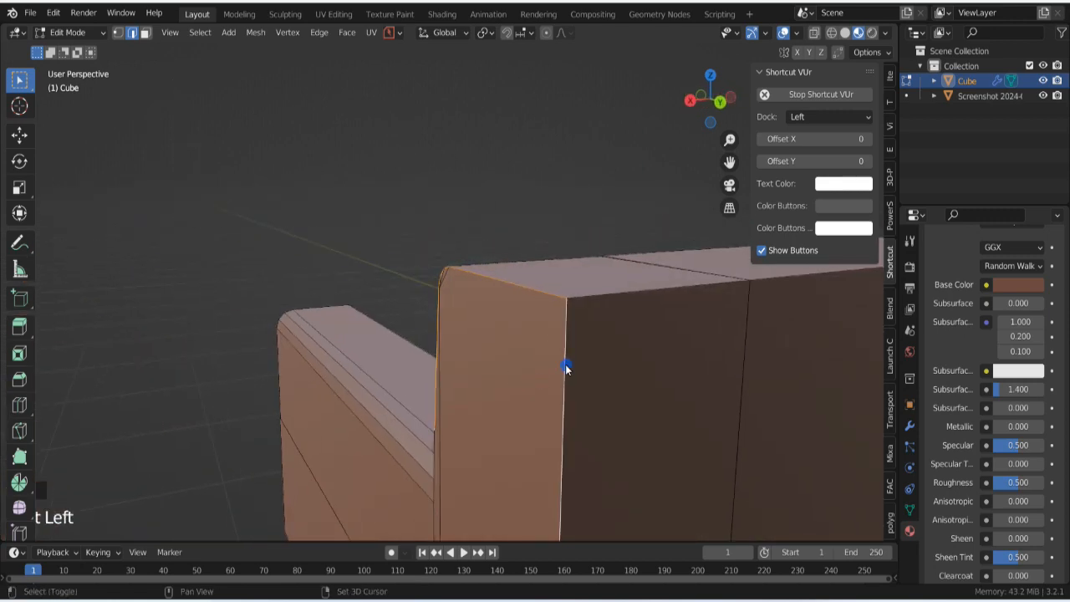
scroll(558, 372, down, 3)
key(ctrl+b)
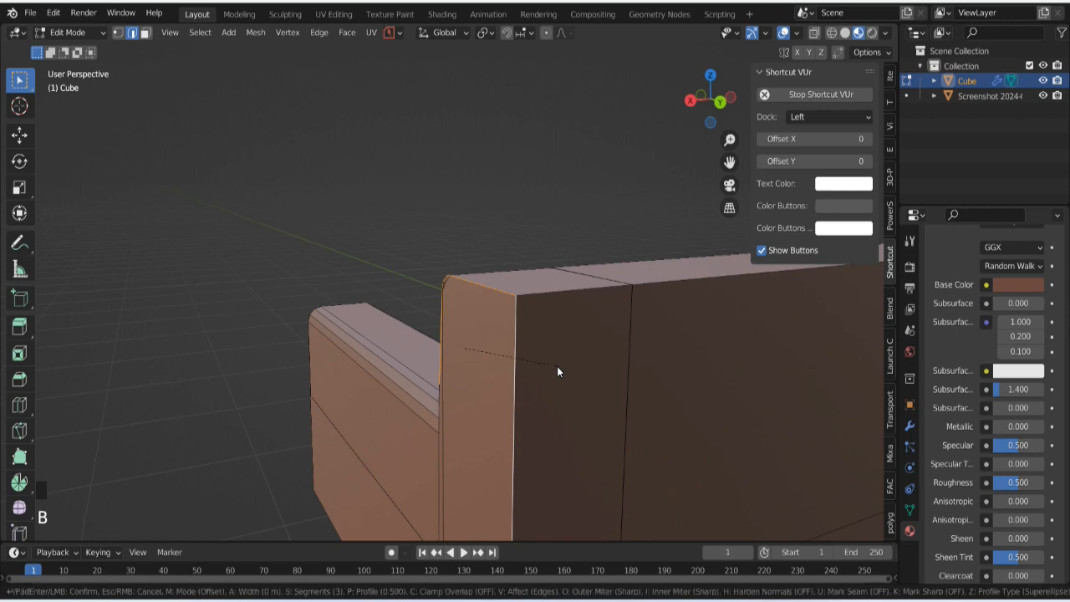
click(567, 360)
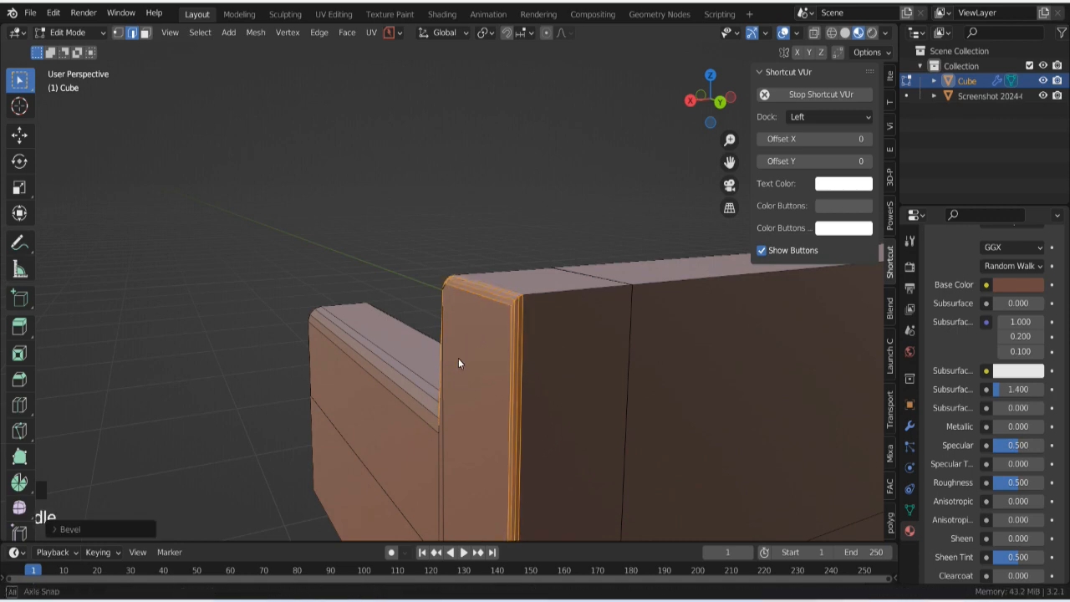
Step: Bevel the full rear top edge of the backrest about 0.043 m wide with 3 segments
middle_drag(458, 358, 435, 370)
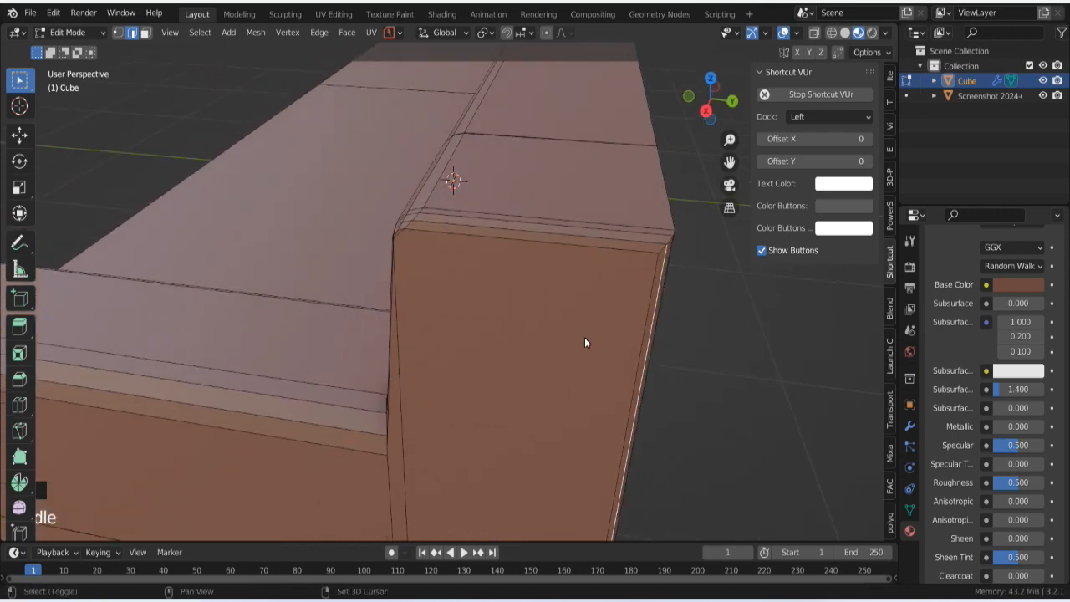
middle_drag(585, 342, 312, 255)
click(312, 252)
click(430, 247)
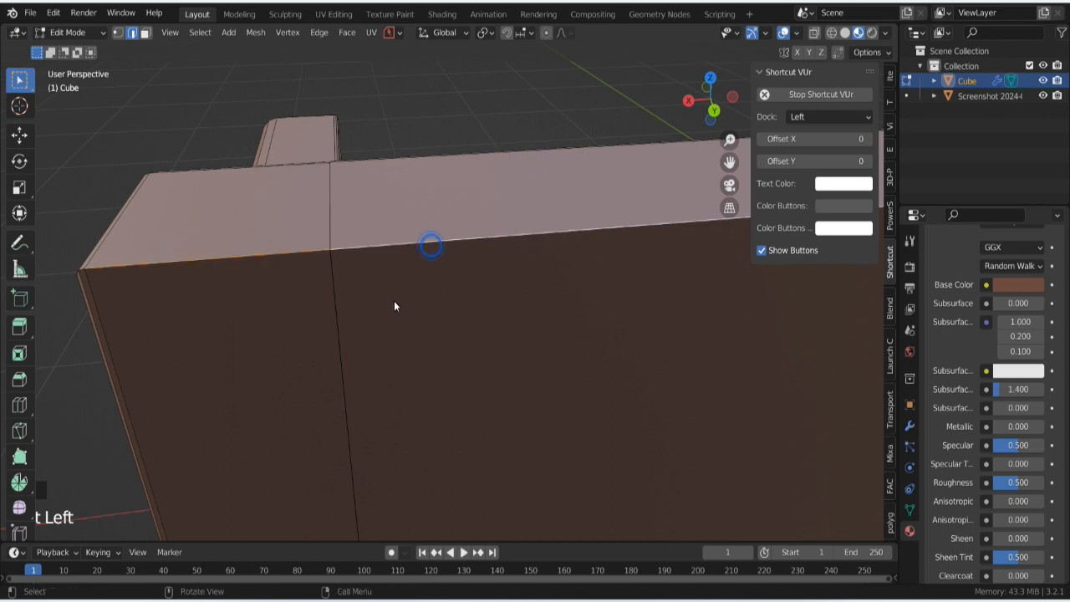
scroll(414, 311, down, 5)
middle_drag(432, 318, 362, 357)
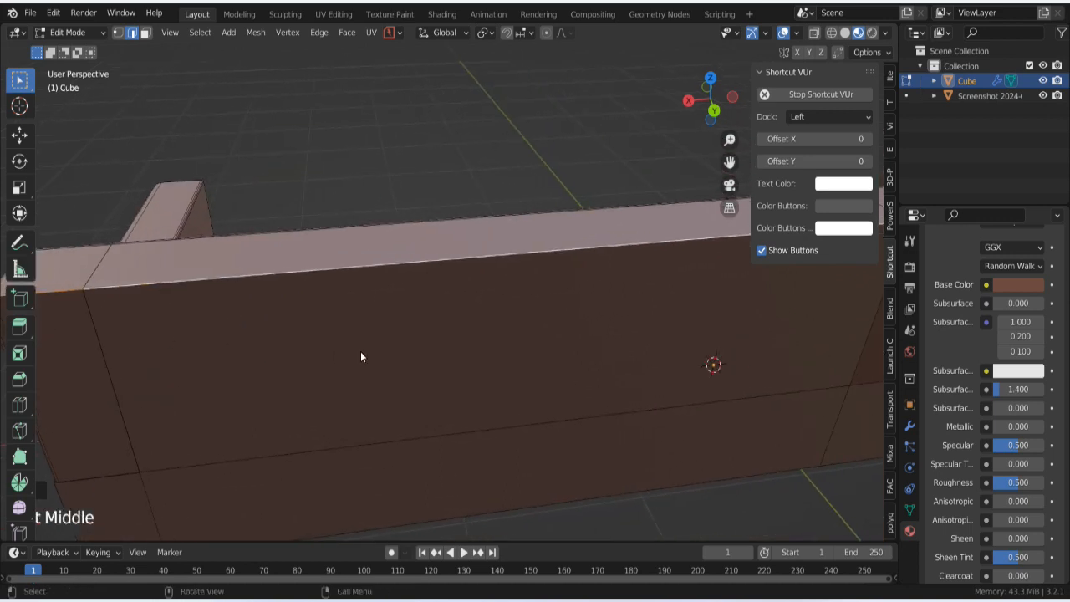
key(ctrl+b)
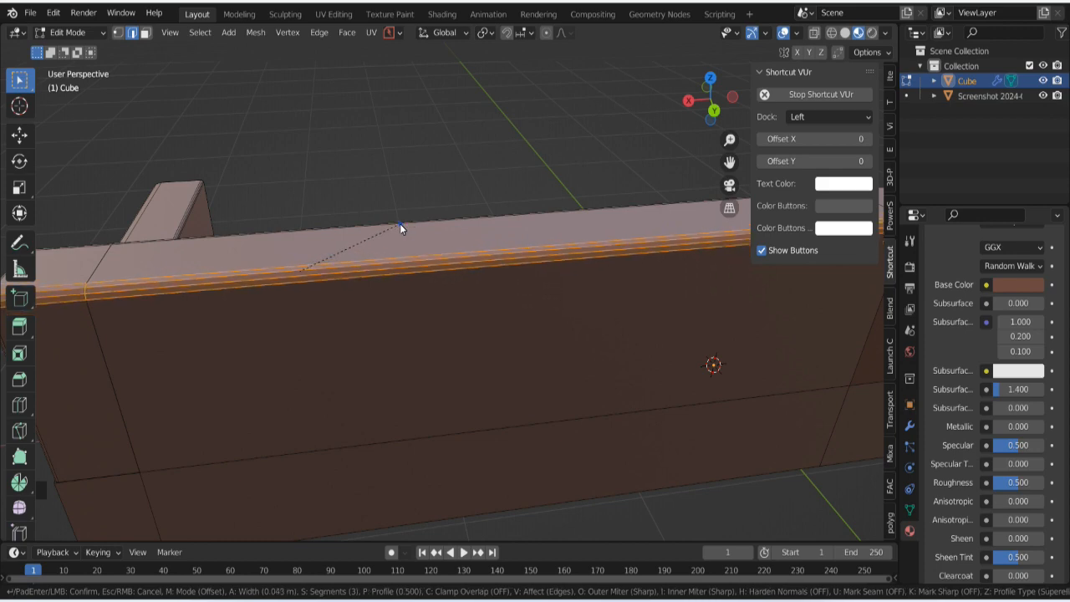
click(400, 223)
Step: Switch the sofa body from Edit Mode to Object Mode and deselect it
middle_drag(320, 320, 540, 343)
scroll(454, 334, down, 3)
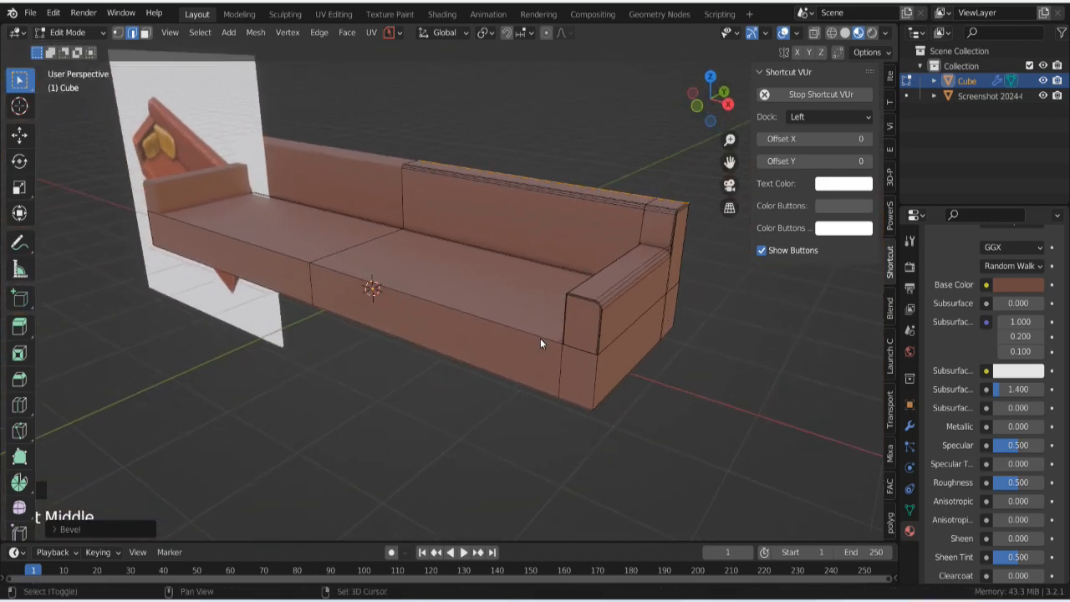
scroll(574, 376, up, 5)
shift+middle_drag(573, 376, 468, 304)
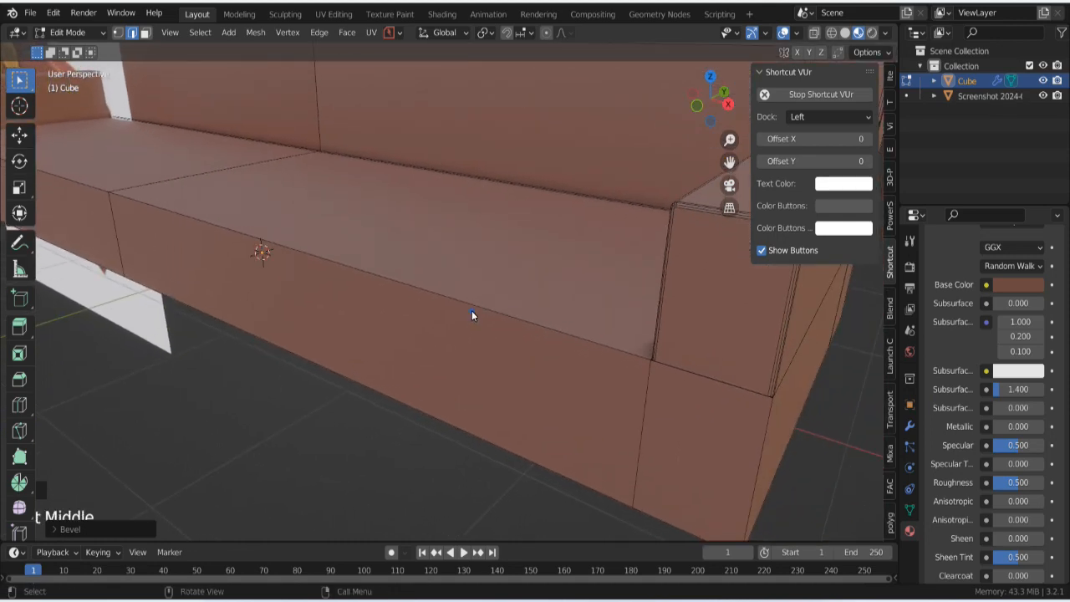
click(471, 312)
scroll(470, 315, down, 3)
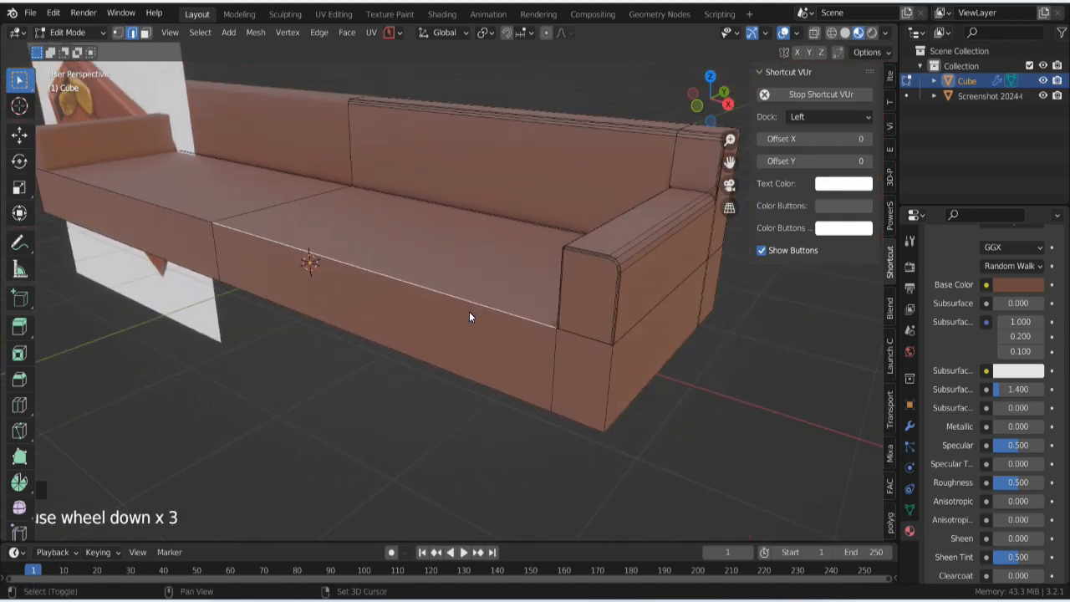
shift+middle_drag(470, 315, 384, 326)
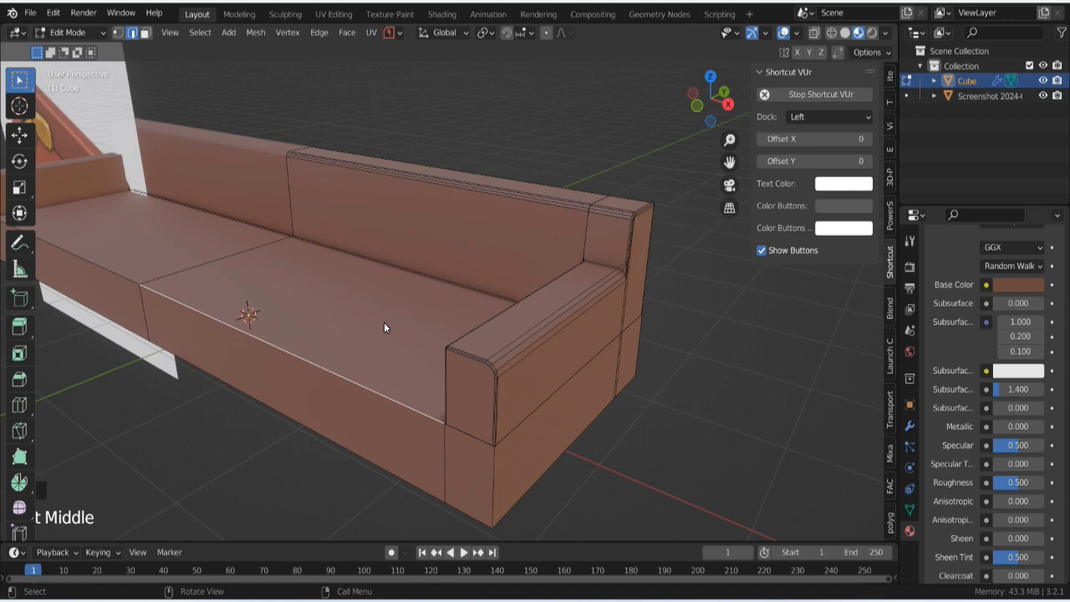
key(Tab)
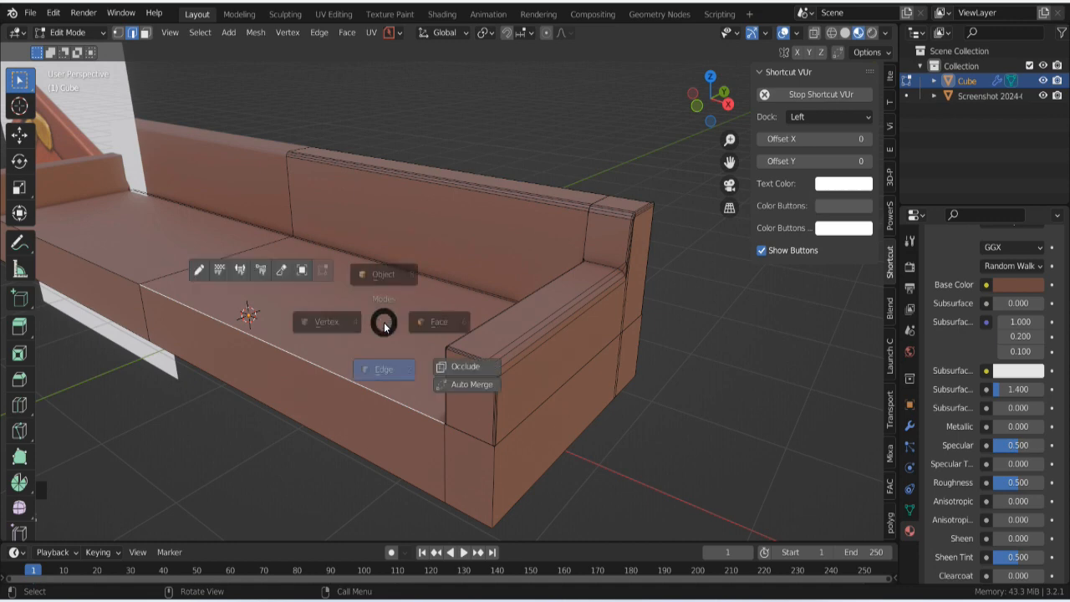
click(395, 253)
click(719, 432)
scroll(547, 399, down, 4)
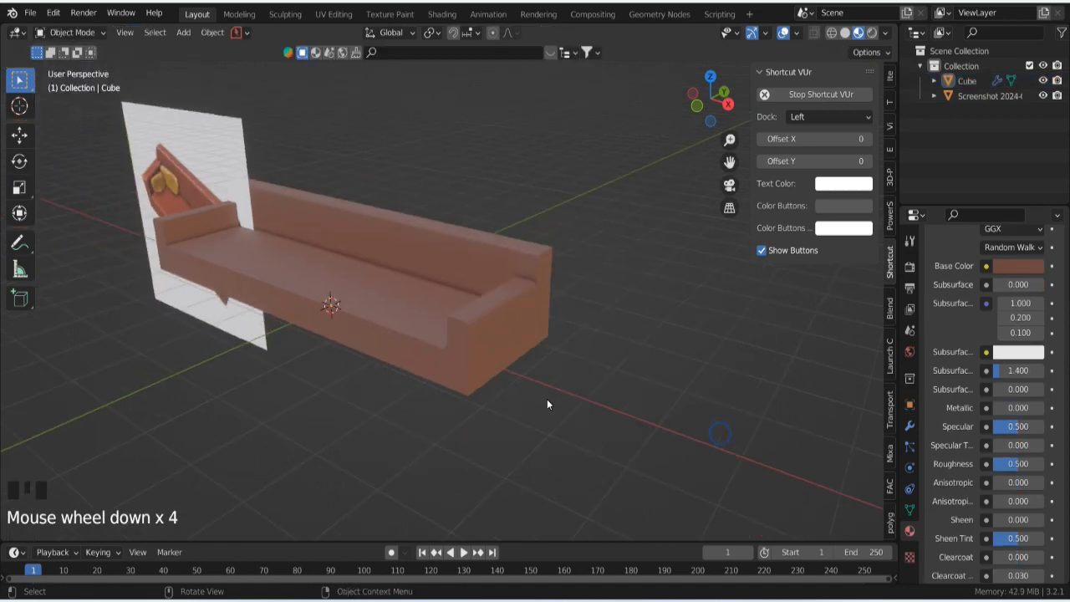
Step: Add a cube at the sofa's centre and flatten it along Z to about a quarter of its height
middle_drag(470, 398, 487, 452)
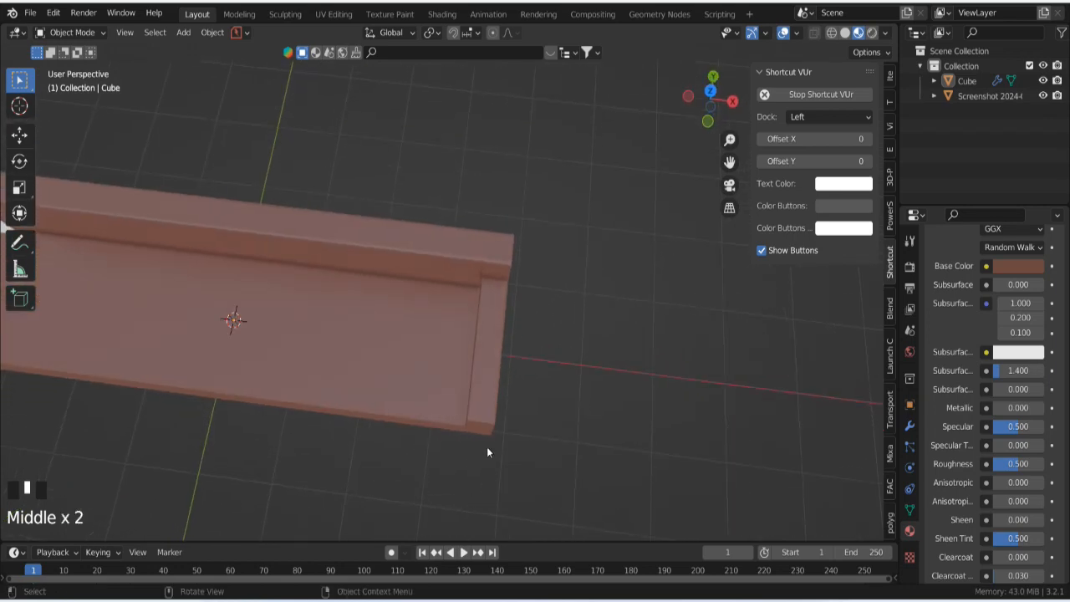
scroll(488, 452, down, 3)
key(shift+a)
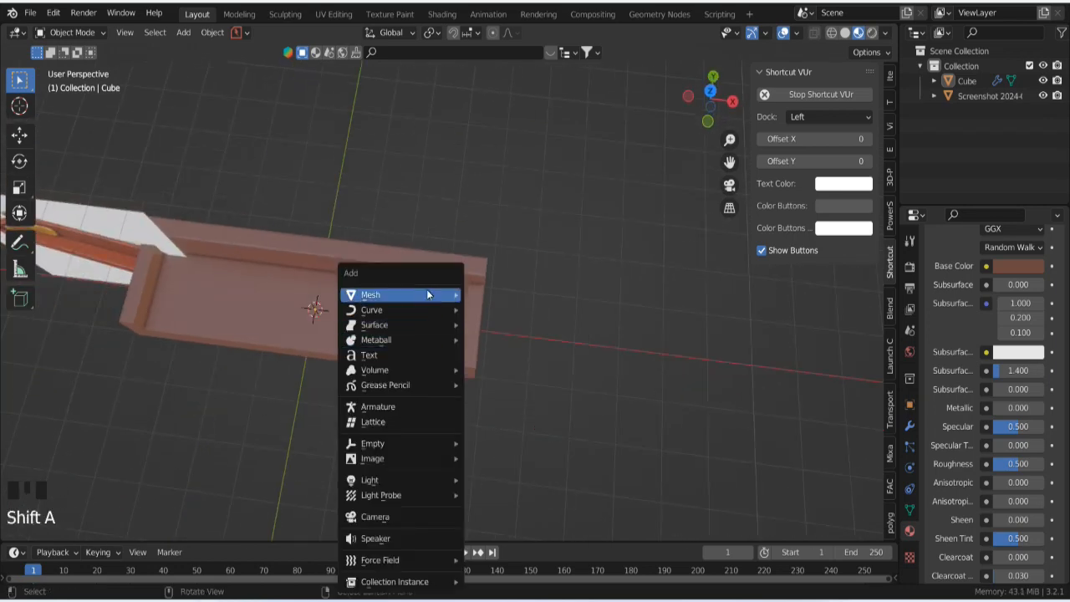
mouse_move(427, 292)
click(540, 321)
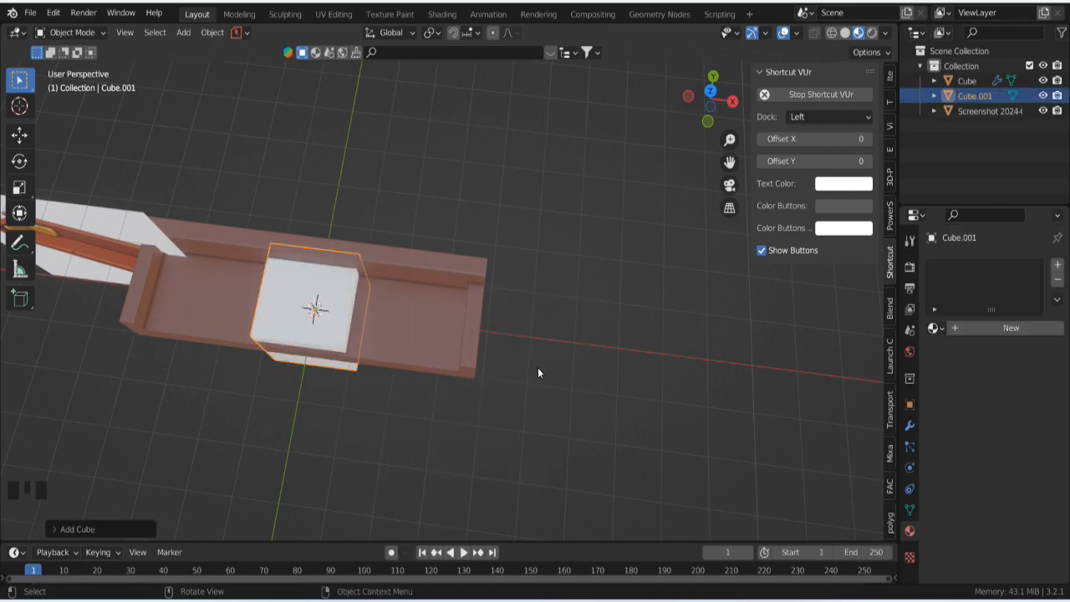
key(s)
key(z)
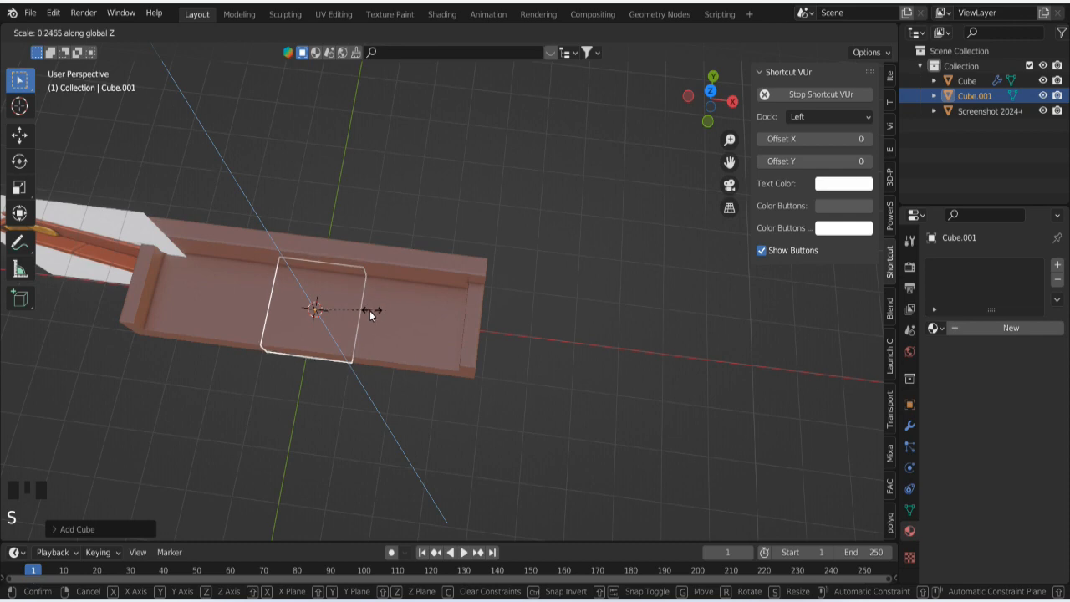
click(359, 310)
Step: Move the flattened cube along Z so that it sits just above the sofa seat as a cushion
key(g)
key(z)
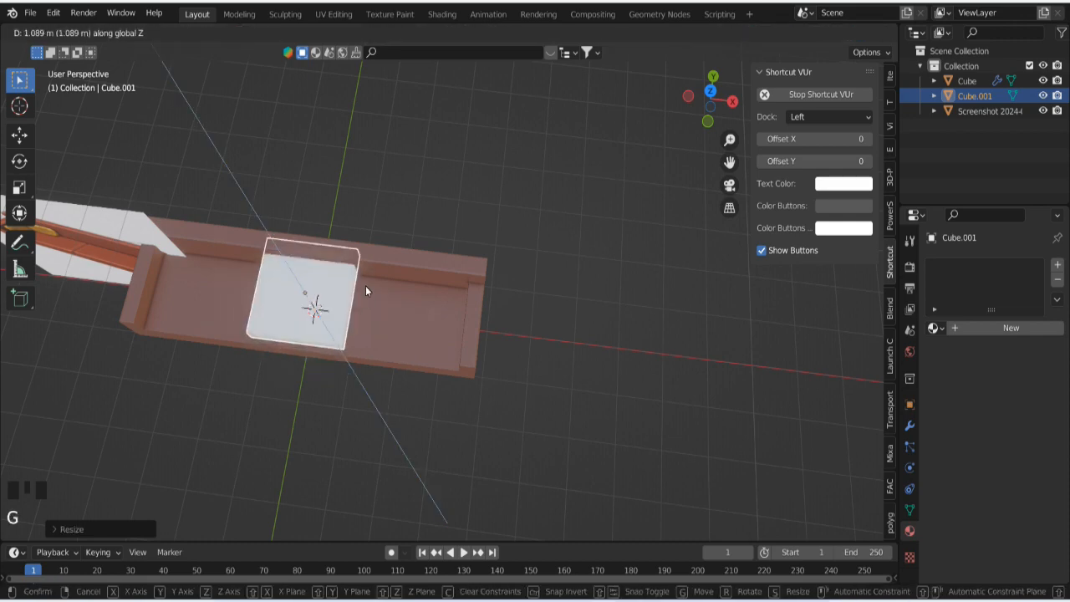
click(364, 278)
key(KP_1)
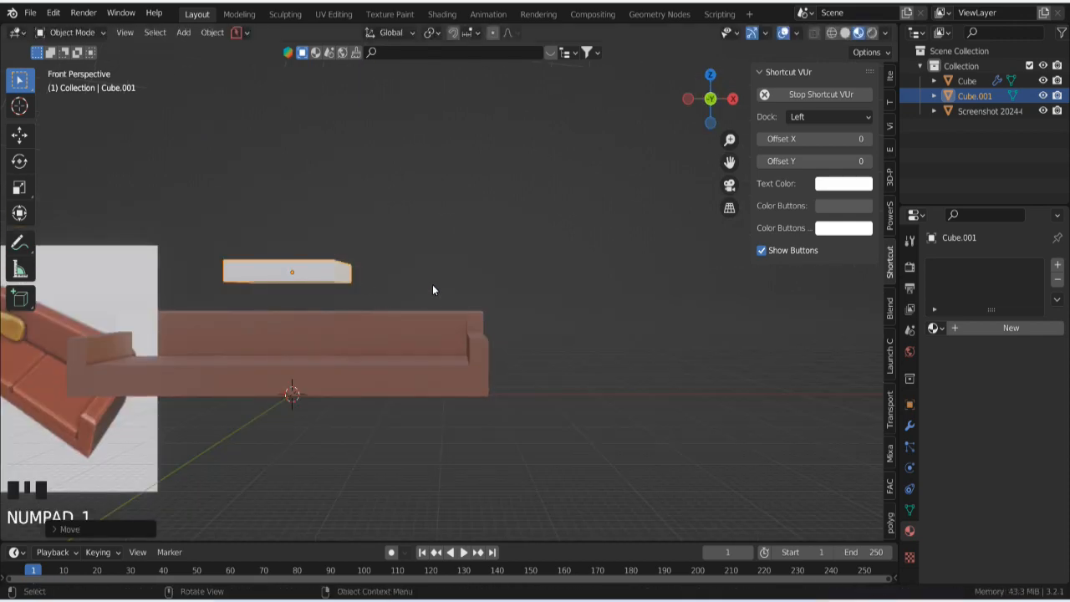
key(g)
key(z)
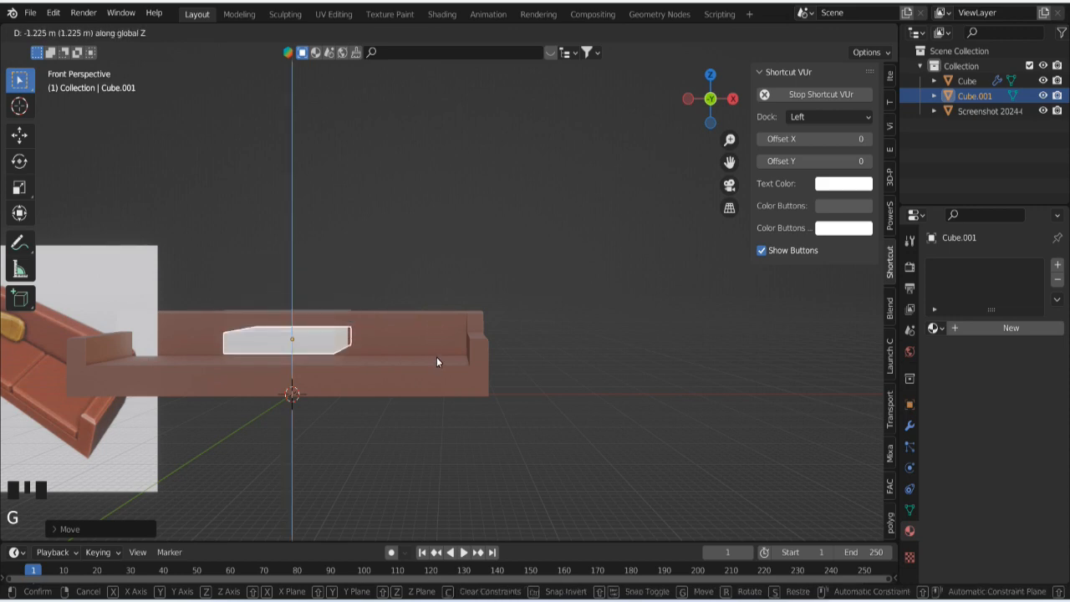
click(437, 357)
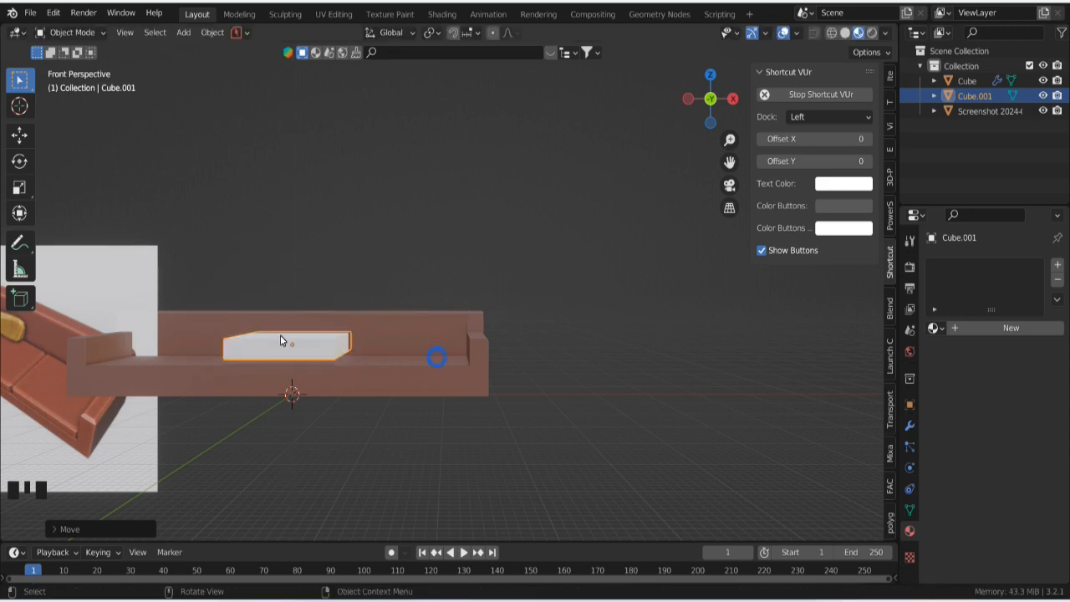
Step: Thin the cushion along Z to about 0.69 of its height and lower it onto the seat
scroll(283, 343, up, 3)
shift+middle_drag(284, 352, 418, 268)
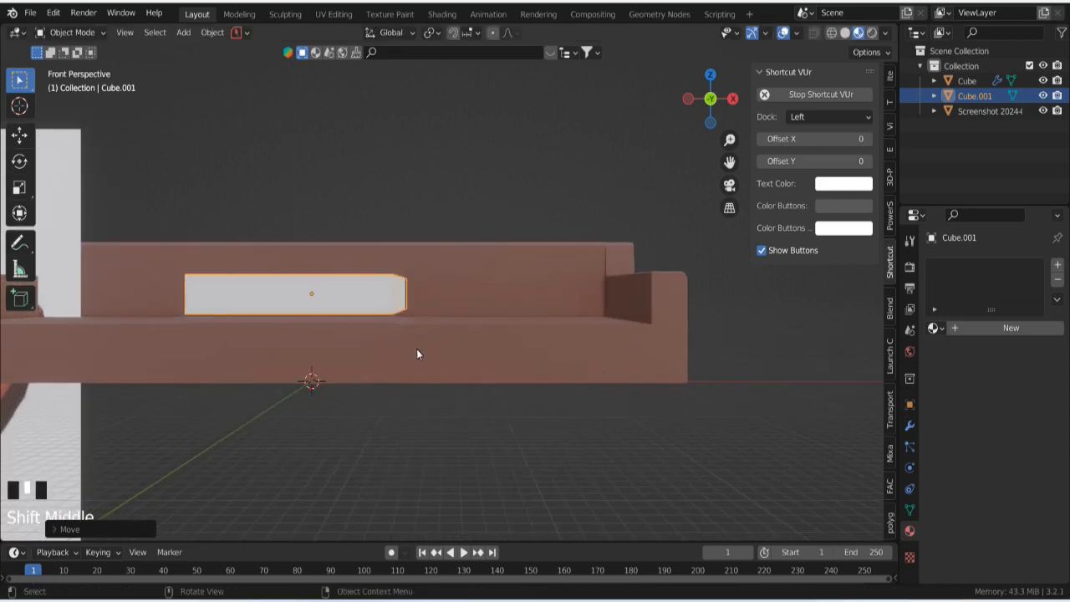
key(s)
key(z)
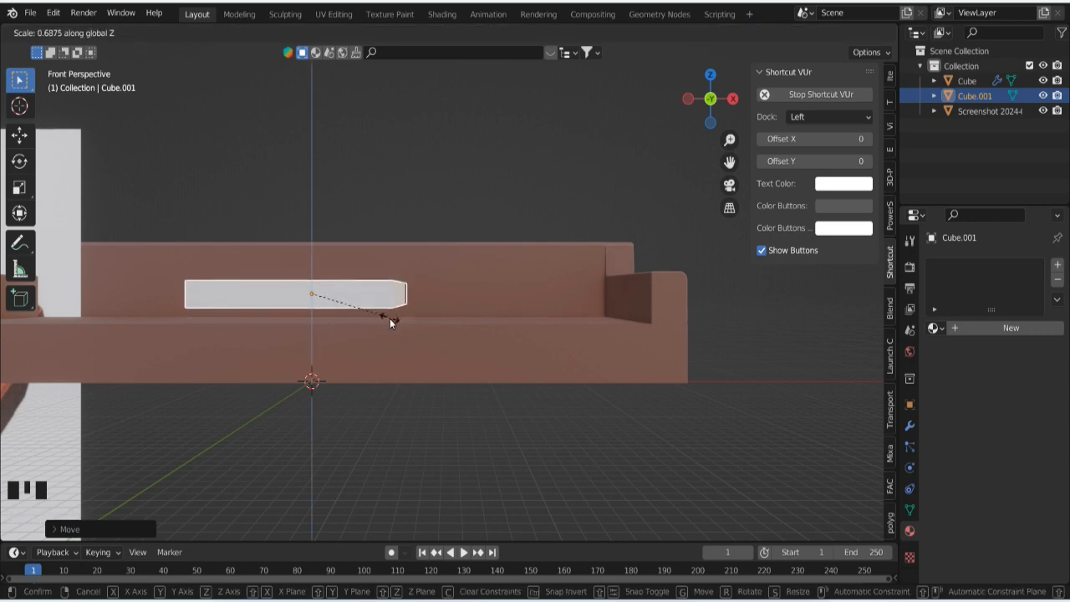
click(389, 318)
key(g)
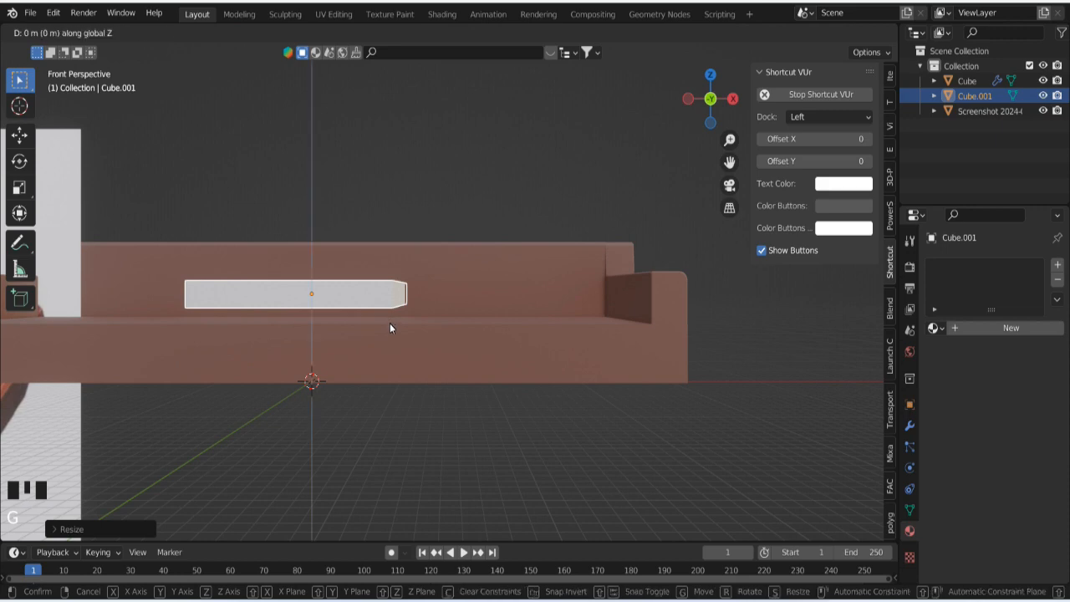
click(390, 329)
Step: Shorten the cushion slightly along Y and move it forward to line up with the seat's front edge
middle_drag(387, 353, 396, 460)
key(s)
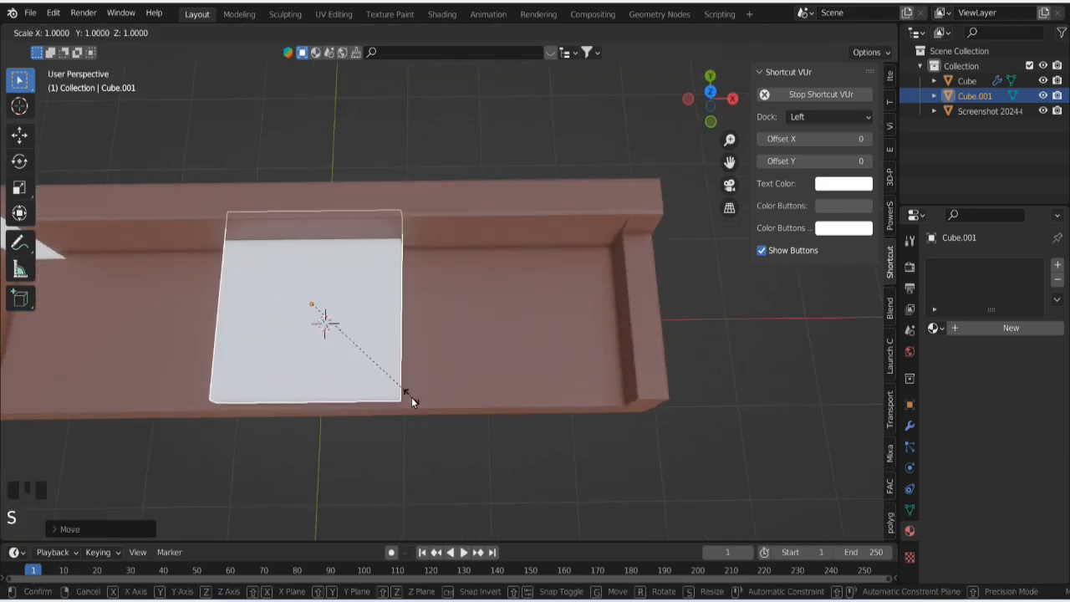
key(y)
click(408, 374)
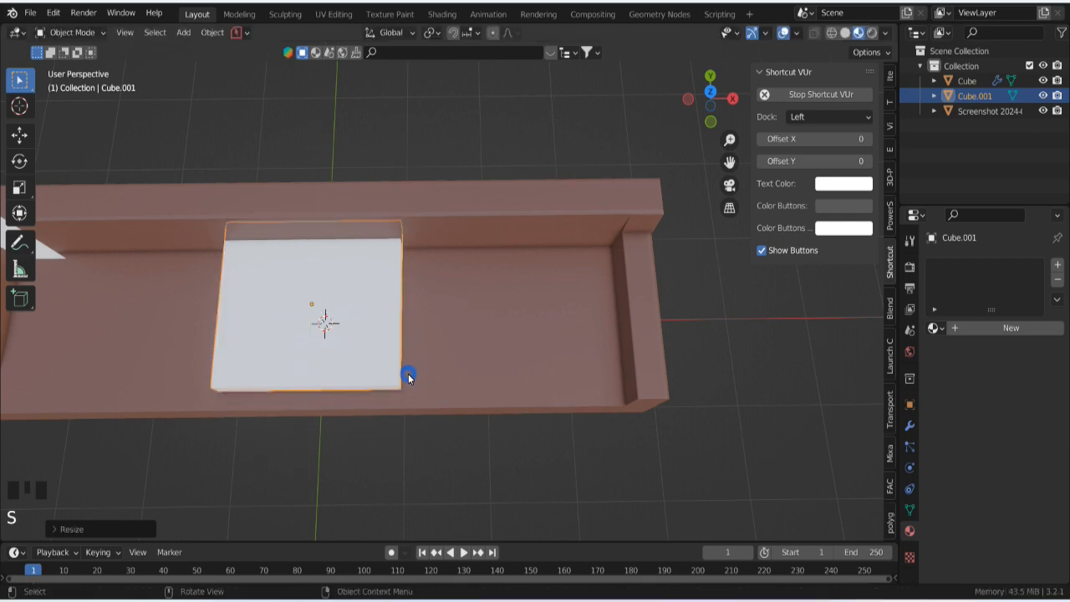
key(g)
key(y)
click(407, 396)
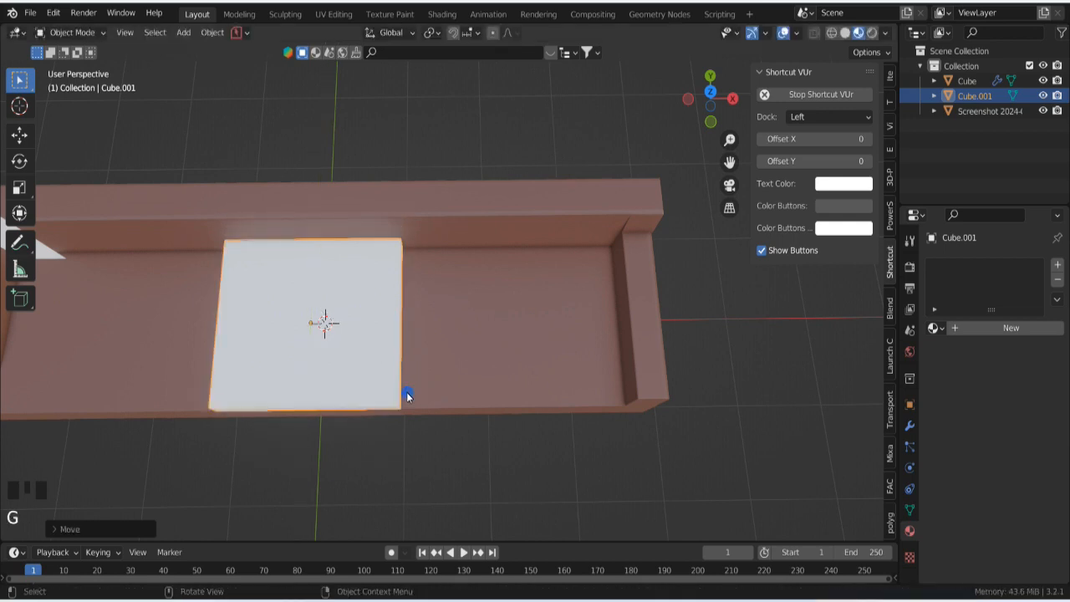
Step: Widen the cushion along X and move it about 1.75 m along X against the armrest
key(s)
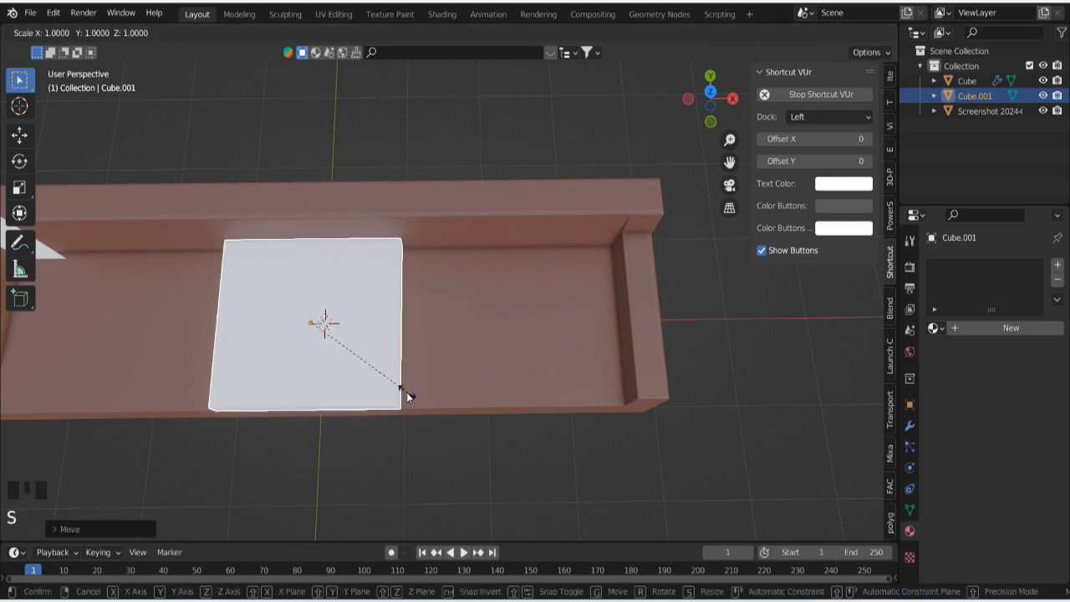
key(x)
click(499, 379)
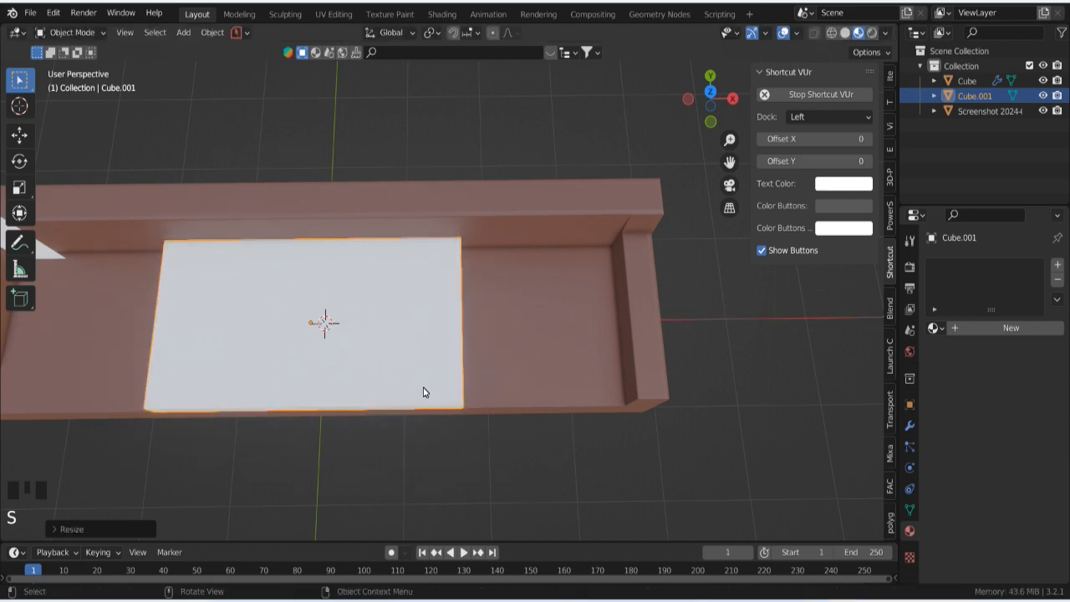
key(g)
key(x)
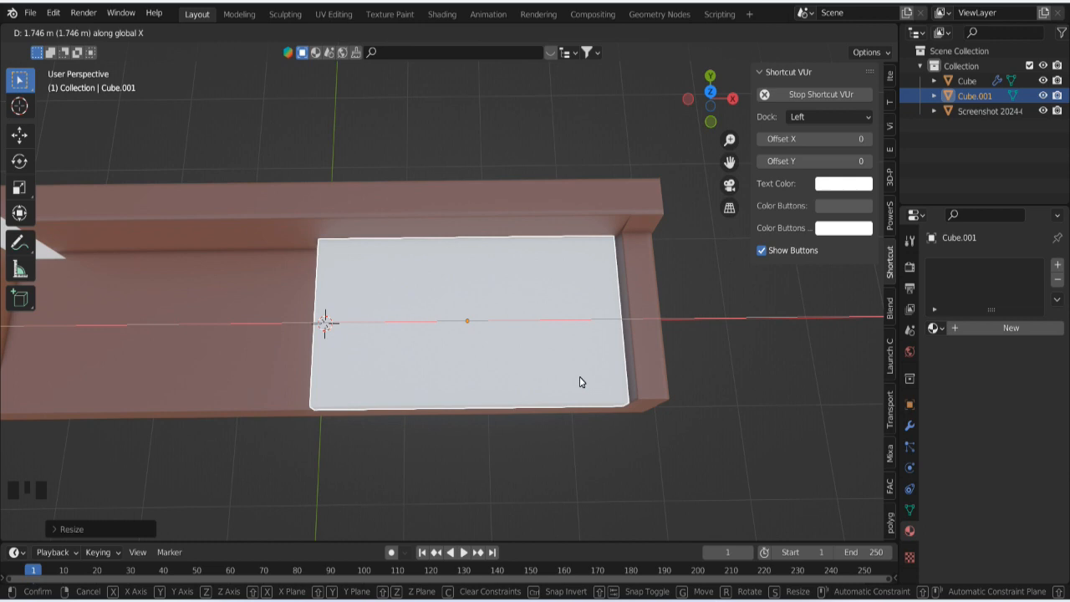
click(579, 382)
Step: Widen the seat cushion slightly along X so that it reaches the armrest's inner face
middle_drag(359, 334, 341, 233)
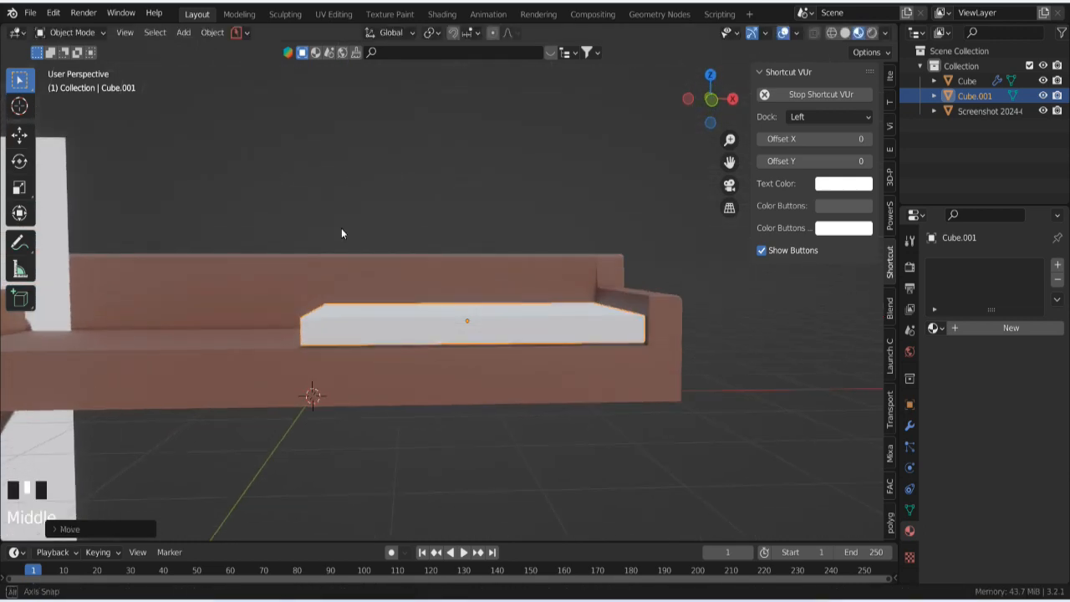
key(KP_1)
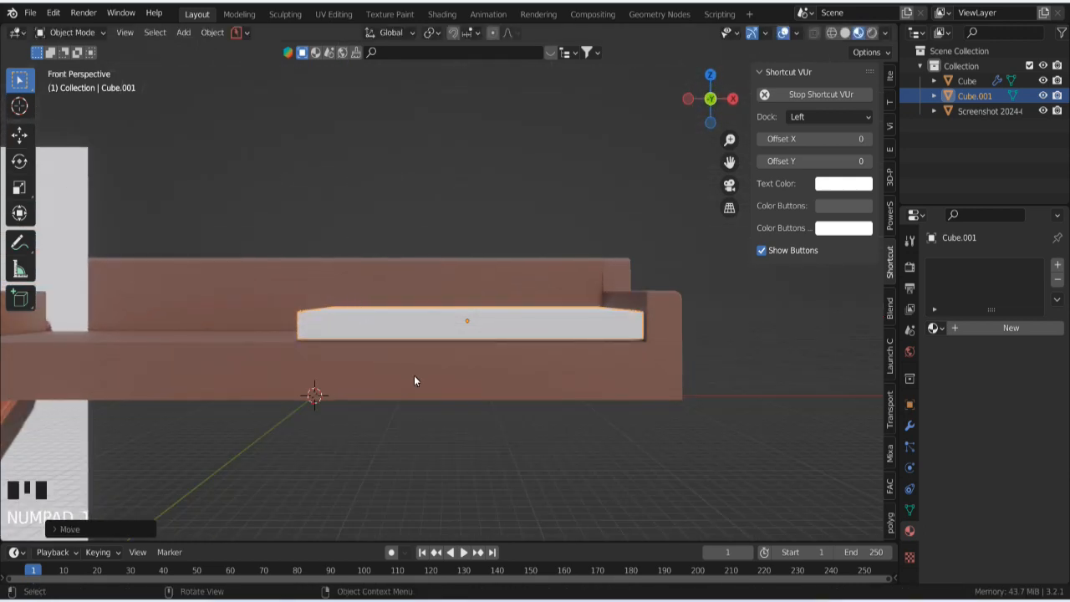
shift+middle_drag(415, 377, 583, 363)
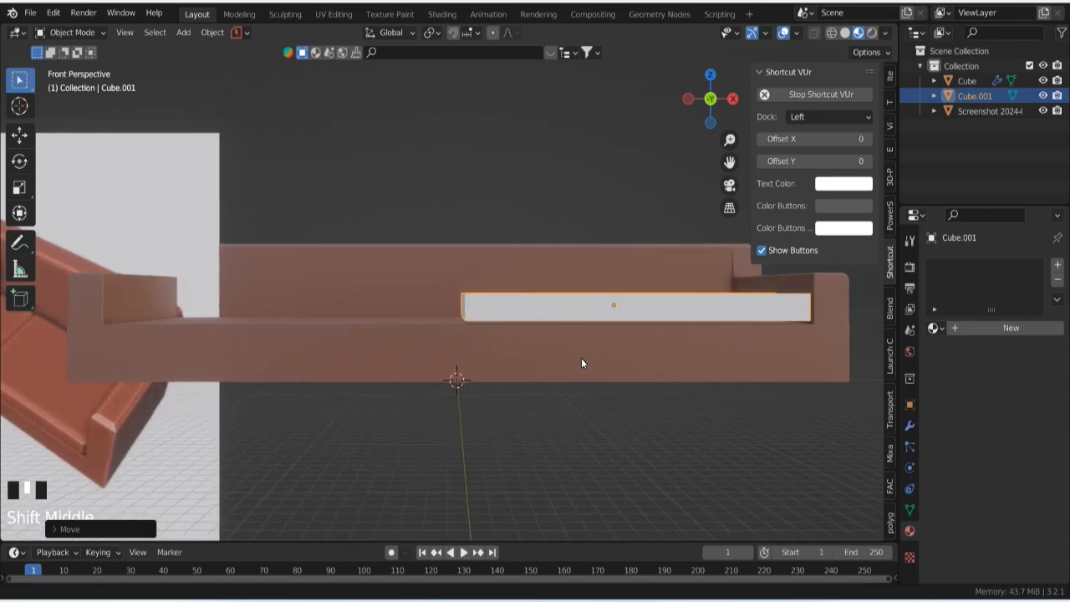
key(s)
key(x)
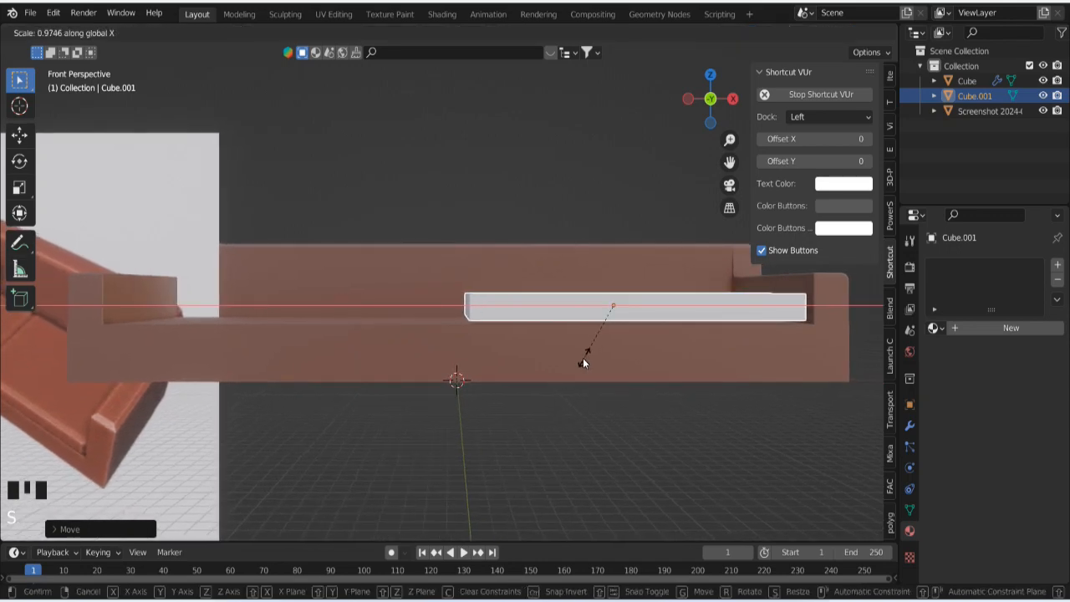
click(576, 357)
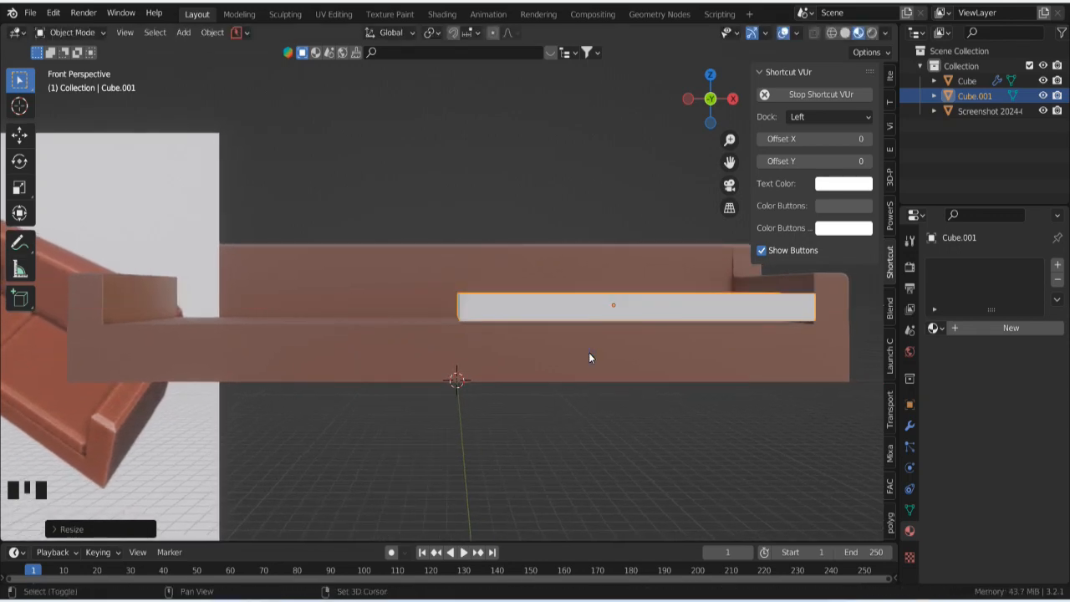
Step: Add an Array modifier to the seat cushion and set its relative X offset factor to -1
shift+middle_drag(589, 352, 465, 366)
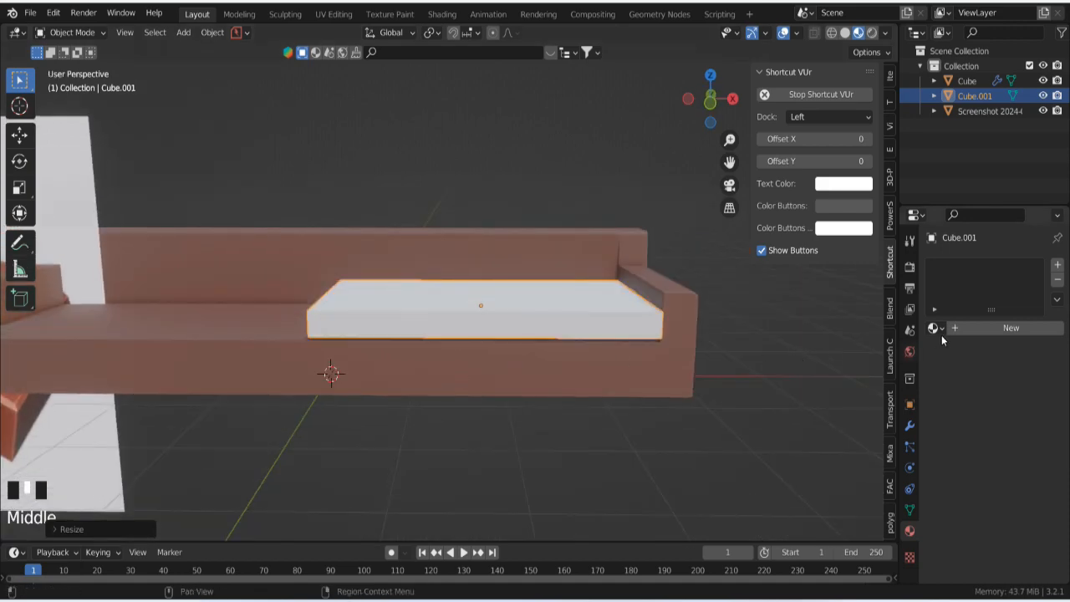
click(910, 424)
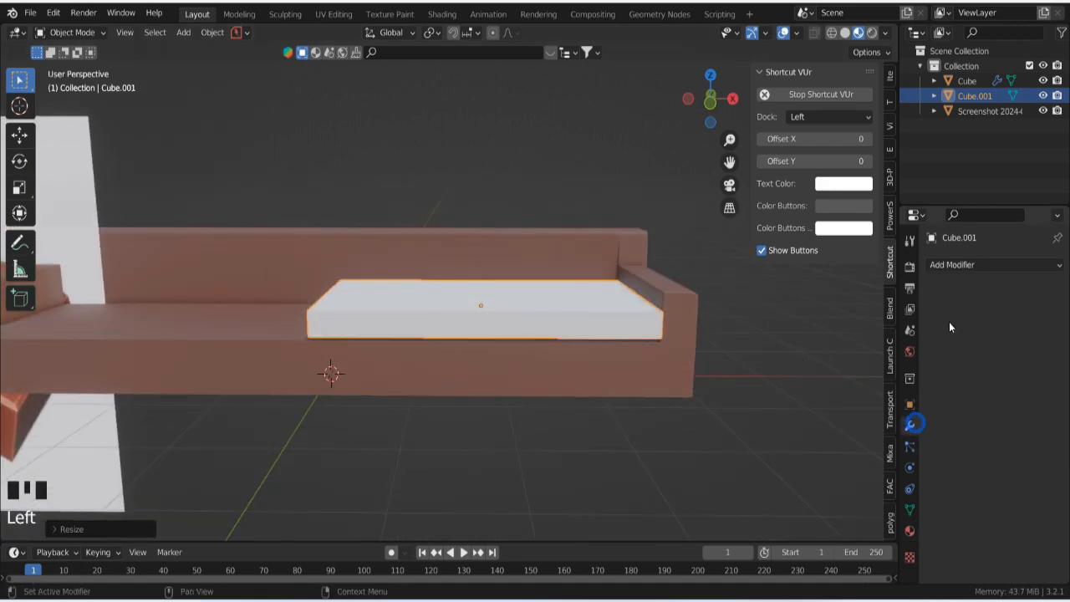
click(980, 271)
click(795, 307)
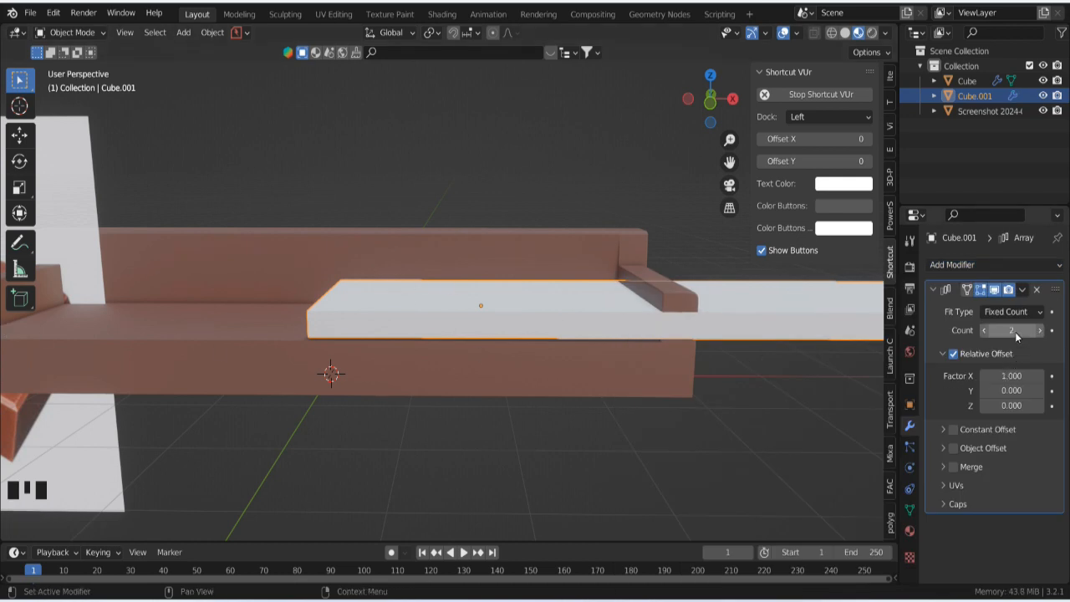
drag(1010, 377, 996, 380)
click(1010, 380)
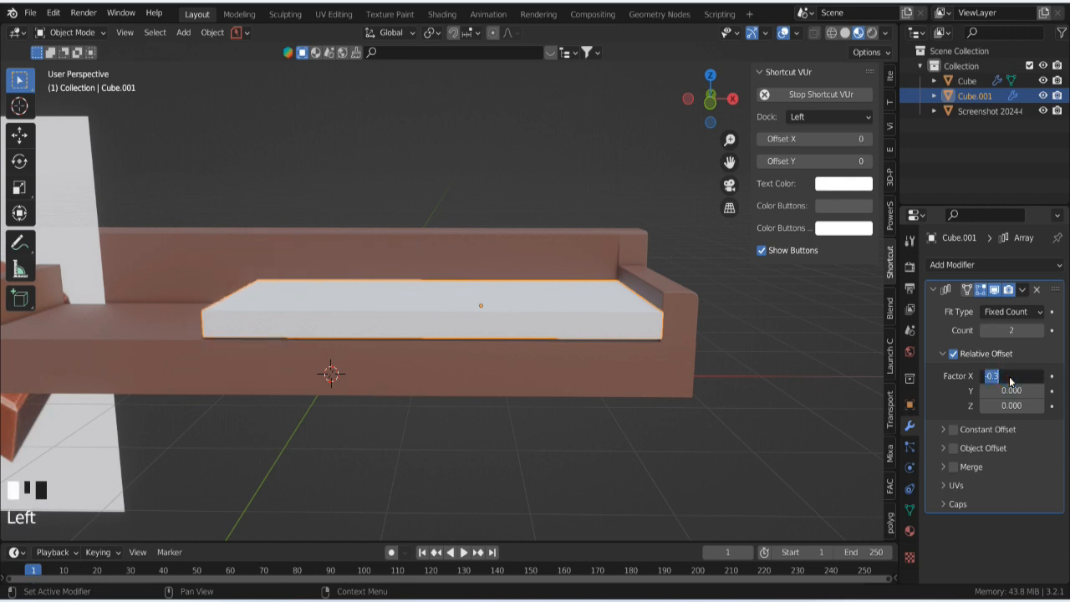
text(-1)
key(Return)
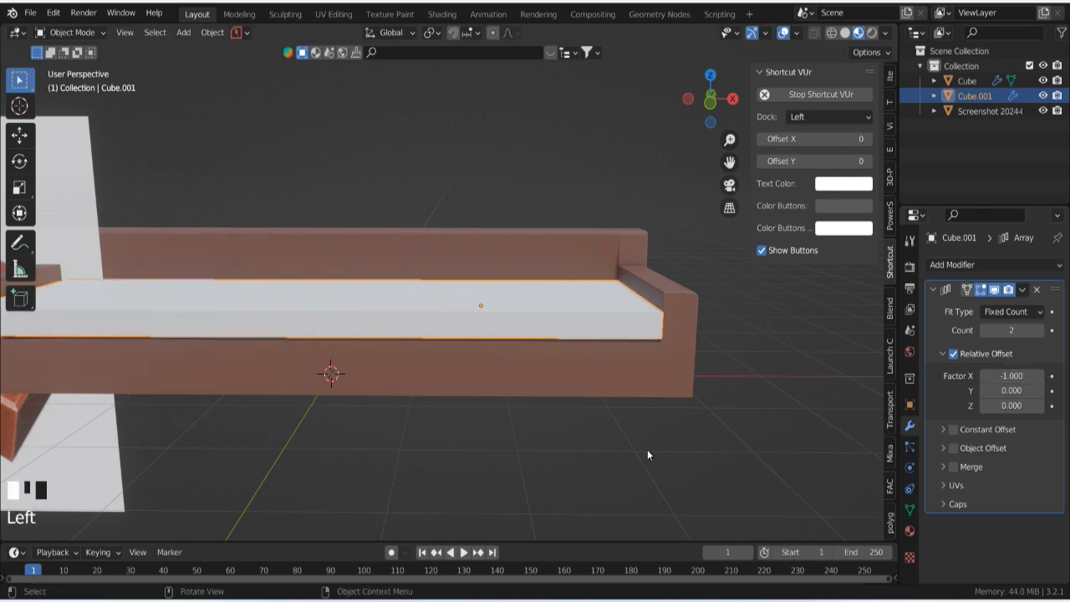
Step: Scale the arrayed cushions down slightly and uniformly to leave clearance at the backrest and armrest
scroll(435, 379, down, 3)
middle_drag(429, 352, 433, 430)
scroll(430, 421, up, 4)
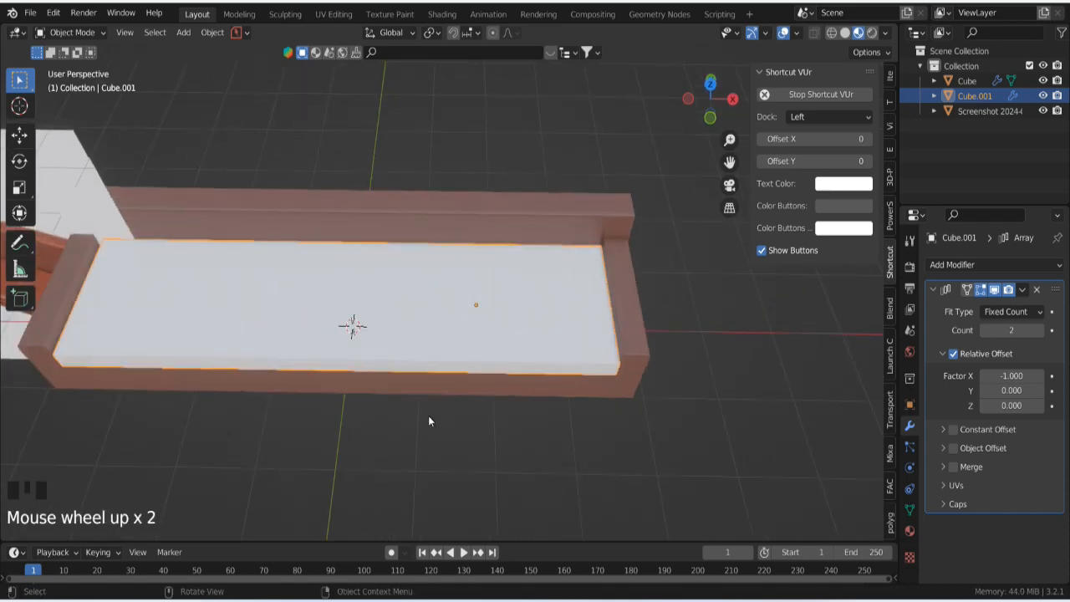
click(562, 357)
key(s)
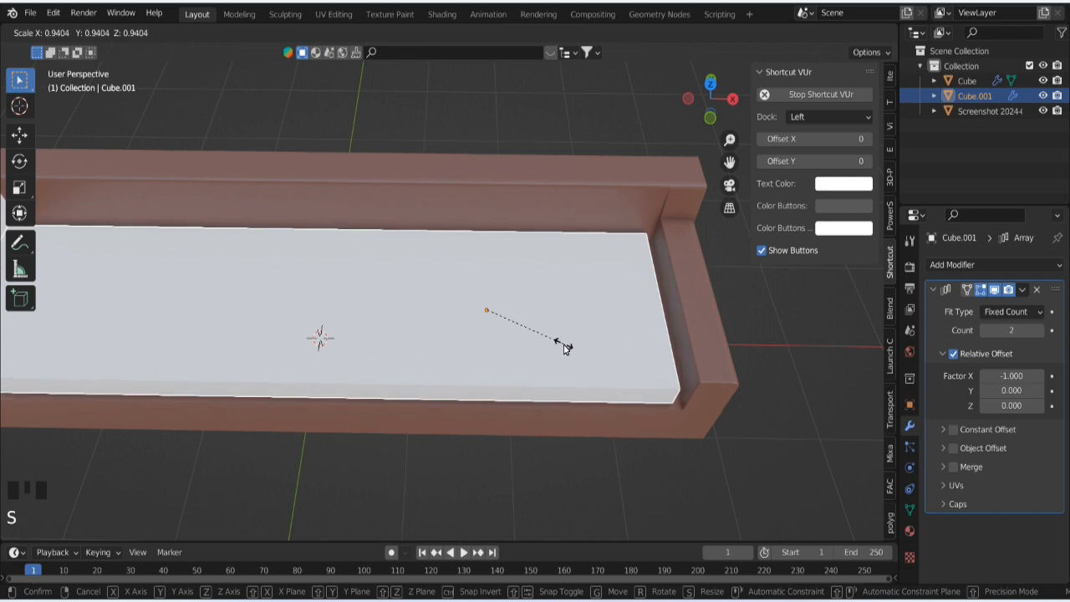
click(566, 347)
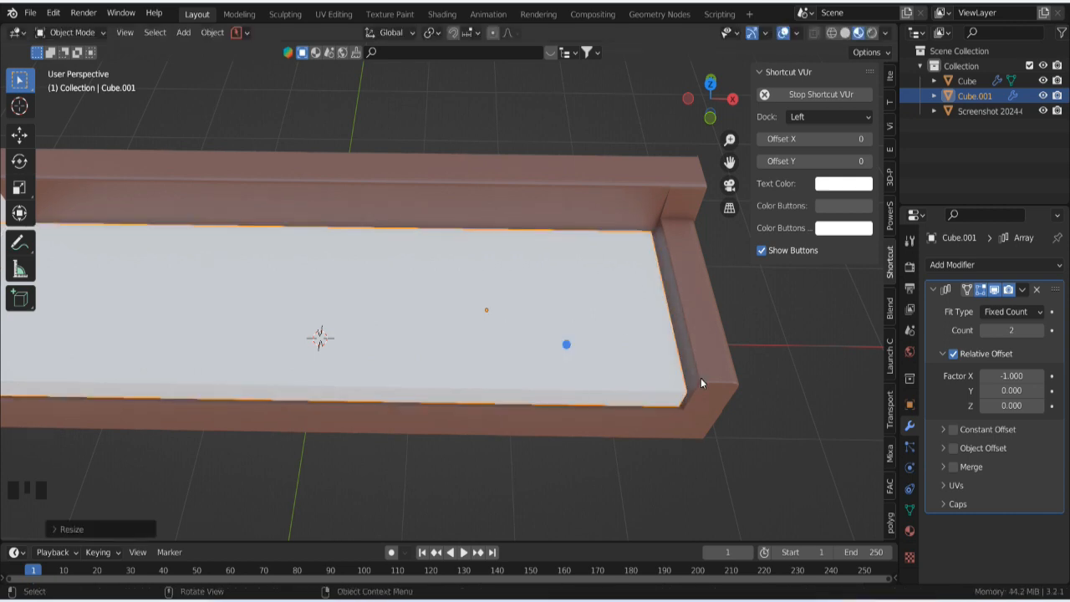
Step: Try a relative X offset factor of -1.2 on the cushion array
key(Left)
key(Left)
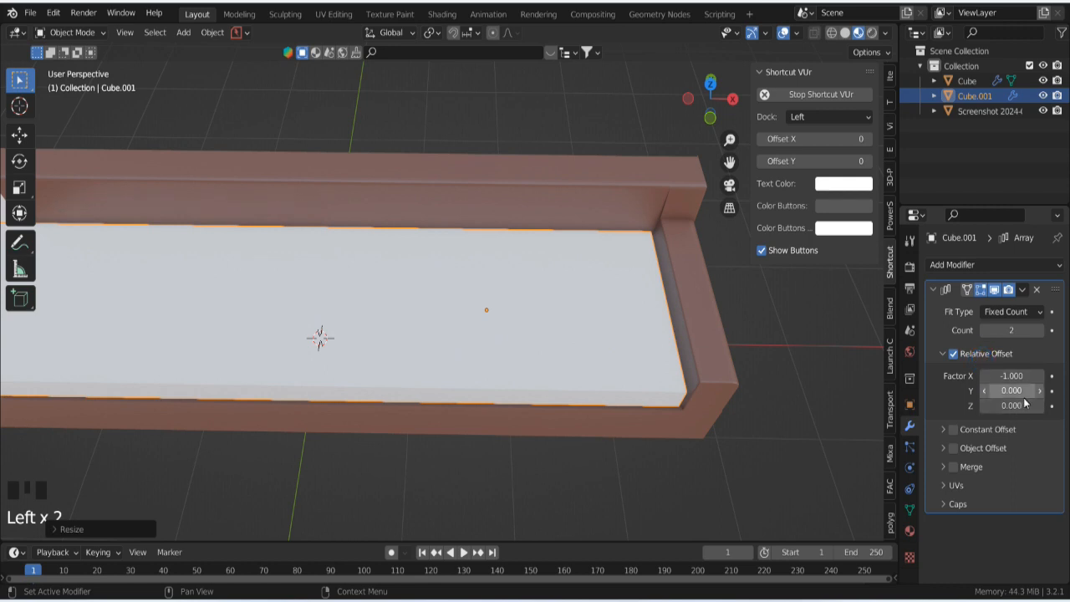
click(1011, 378)
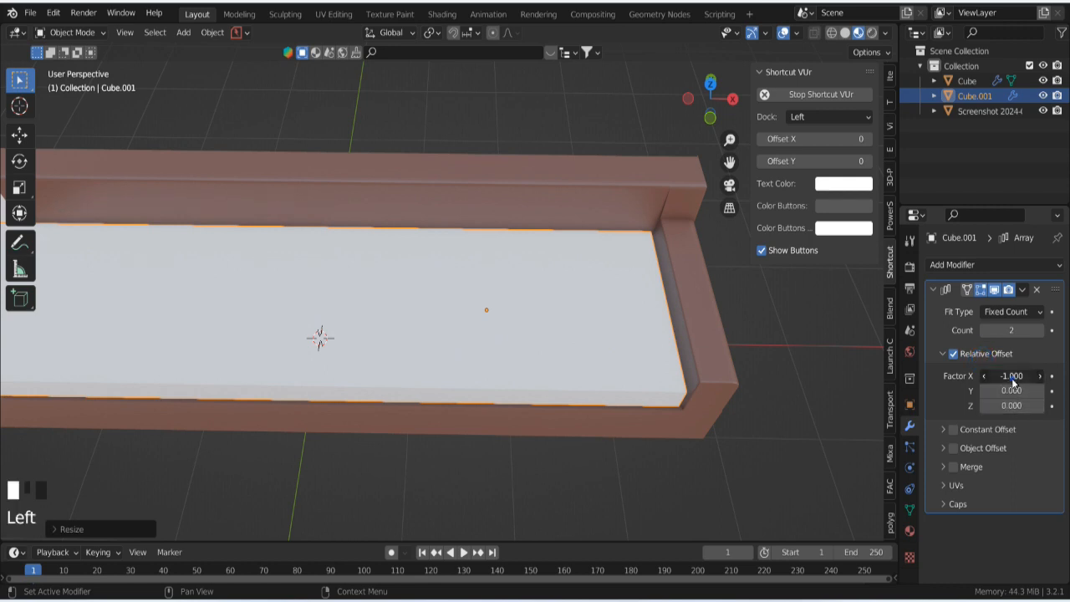
drag(1010, 381, 1011, 380)
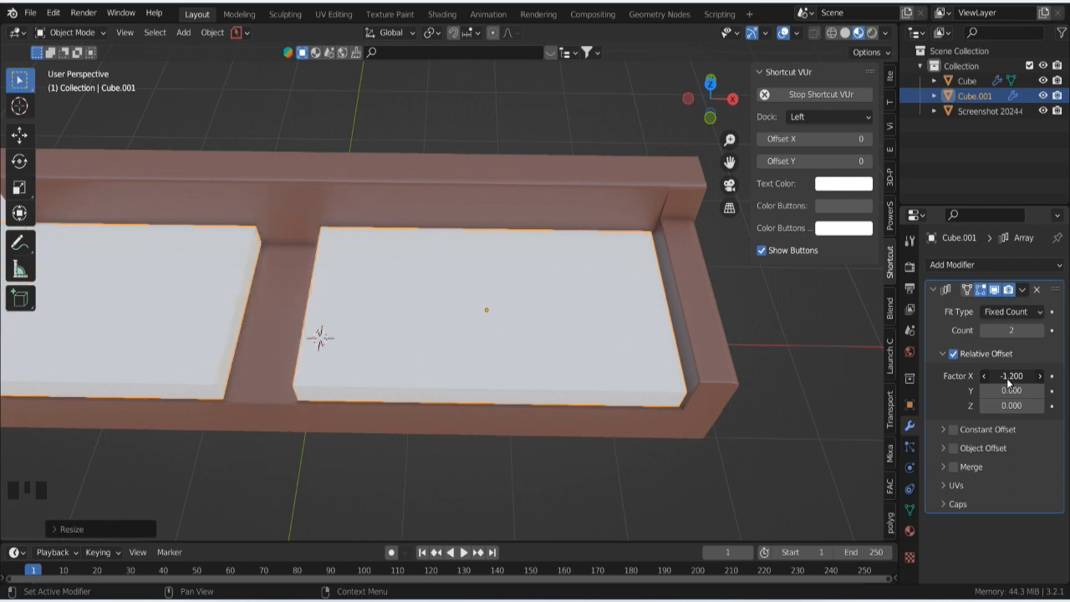
scroll(1010, 380, up, 6)
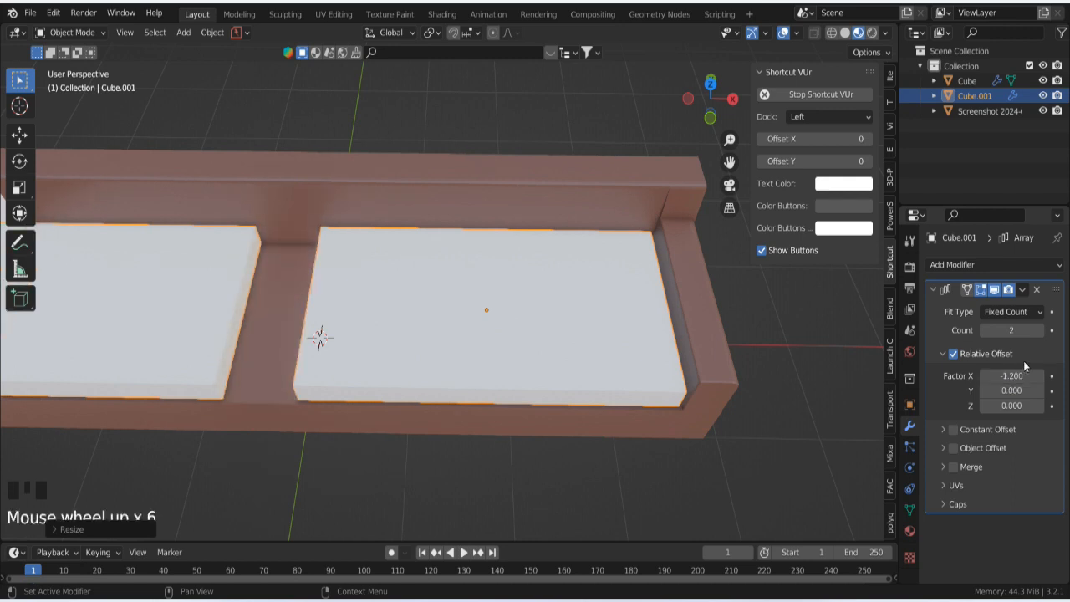
Step: Set the cushion array's relative X offset factor to -1.009 for a narrow gap between the two cushions
click(1022, 381)
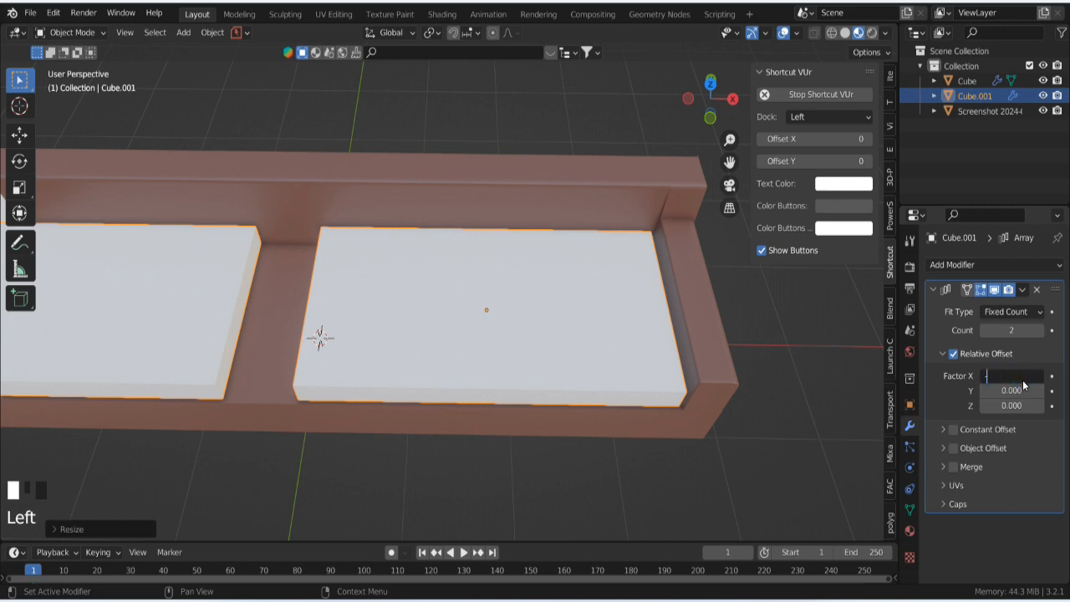
text(.001)
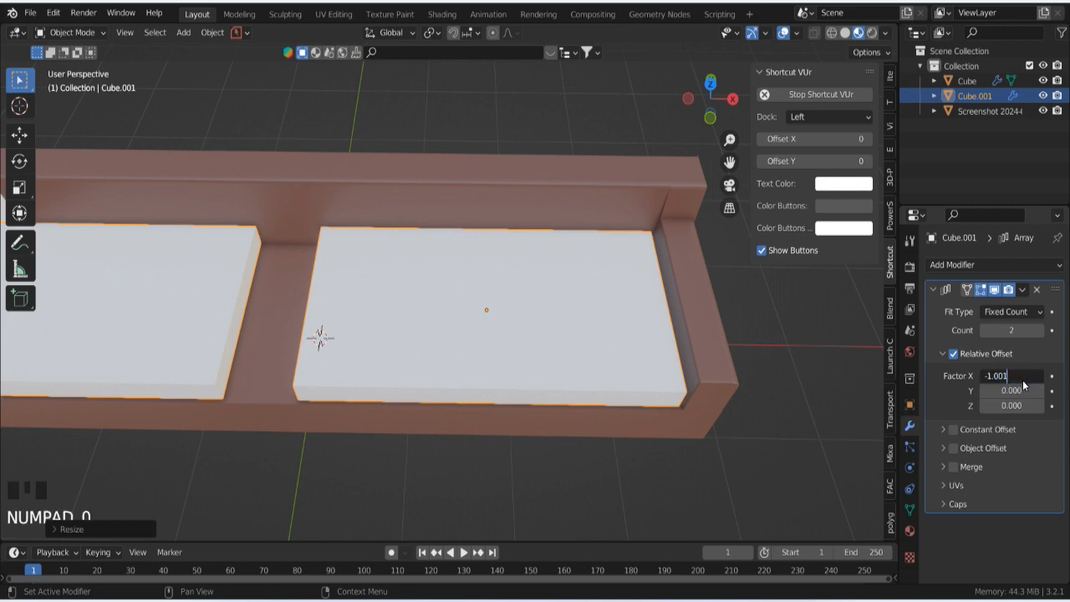
key(Return)
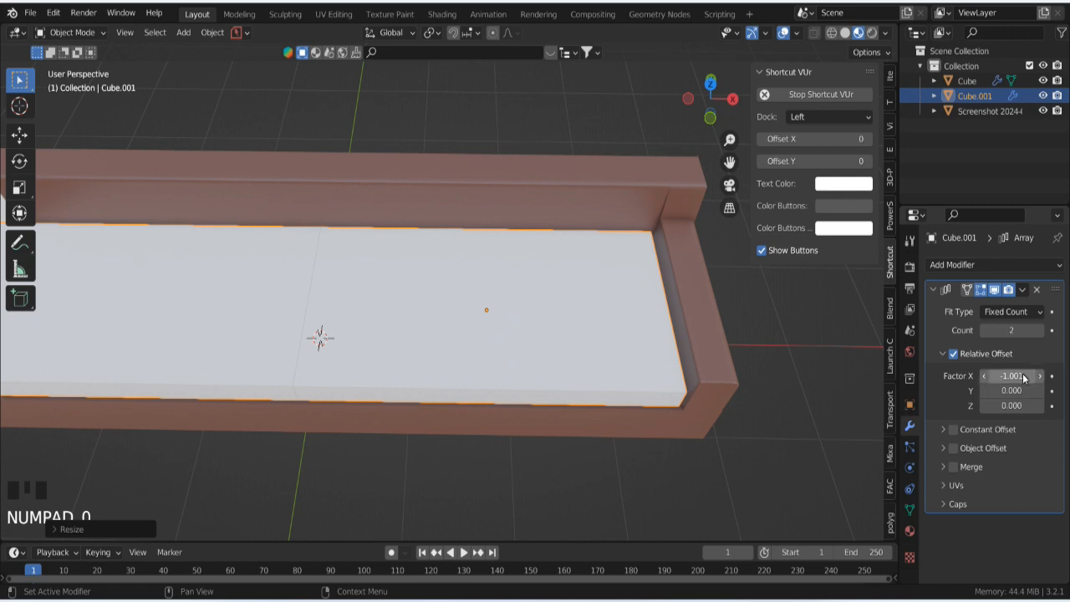
click(1024, 378)
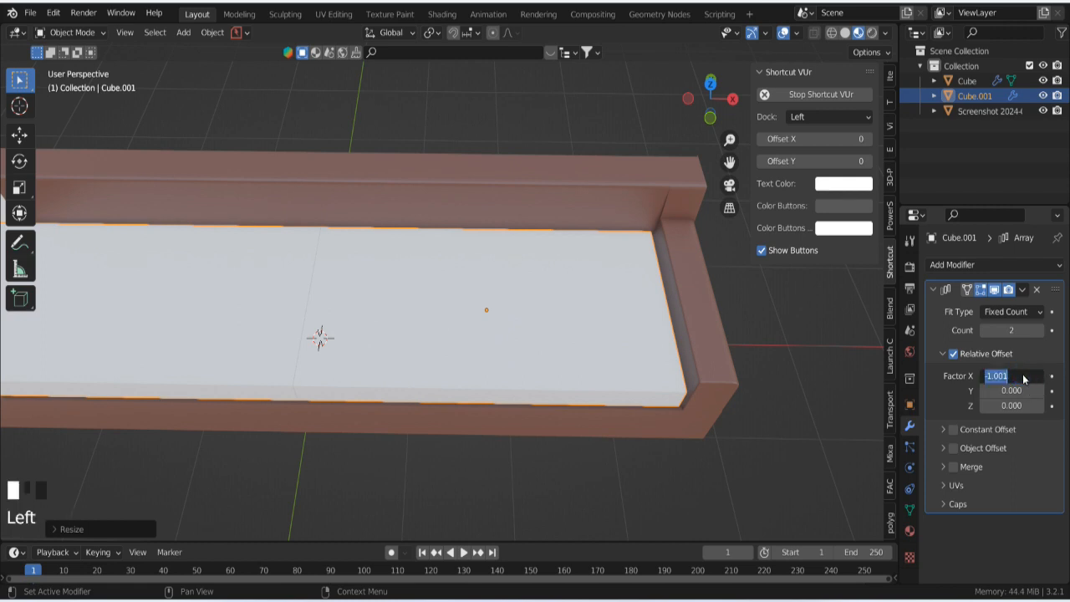
click(1024, 375)
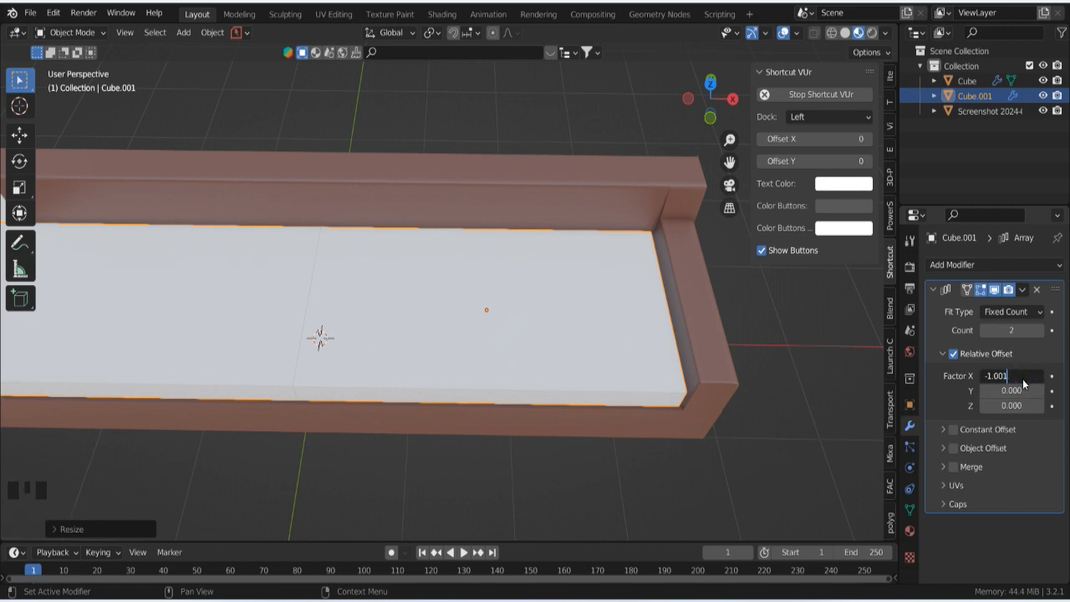
key(Return)
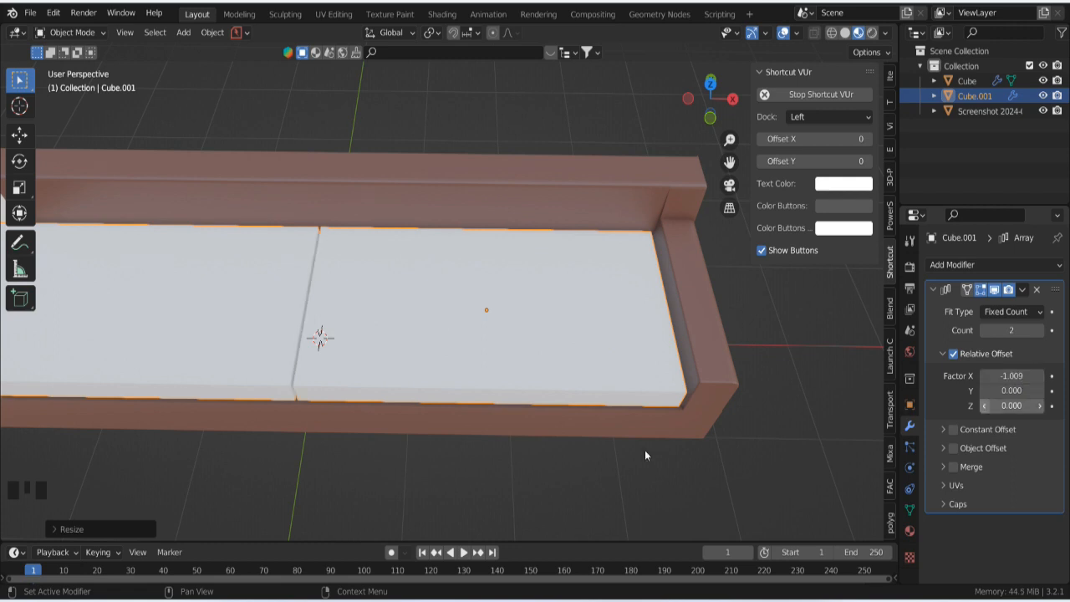
Step: Stretch the seat cushions very slightly along X to narrow the gap at the armrest
scroll(424, 406, up, 4)
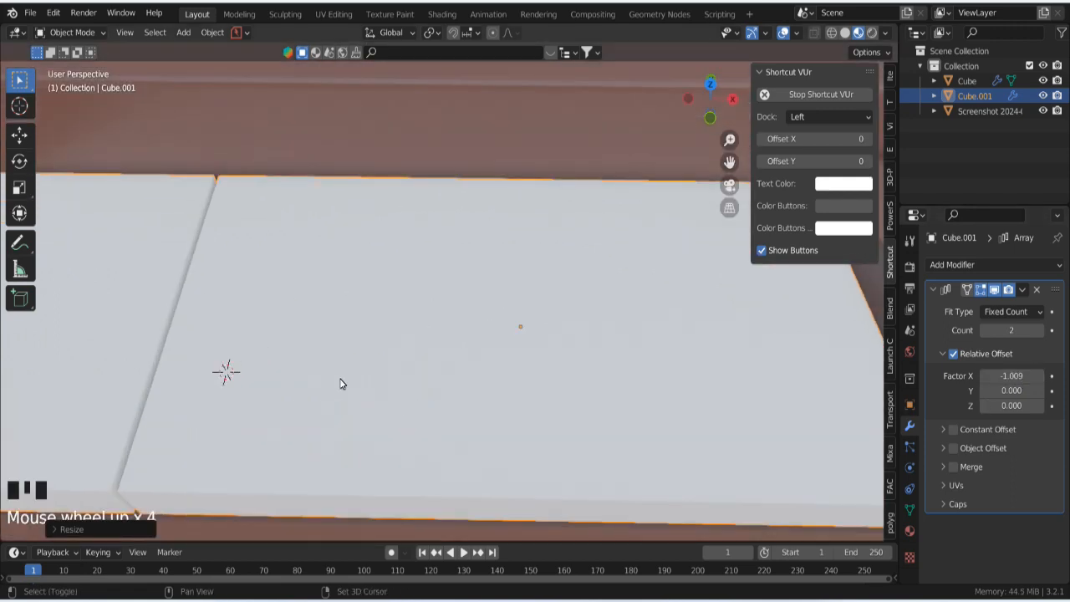
shift+middle_drag(342, 382, 708, 323)
scroll(558, 389, down, 3)
scroll(558, 384, down, 3)
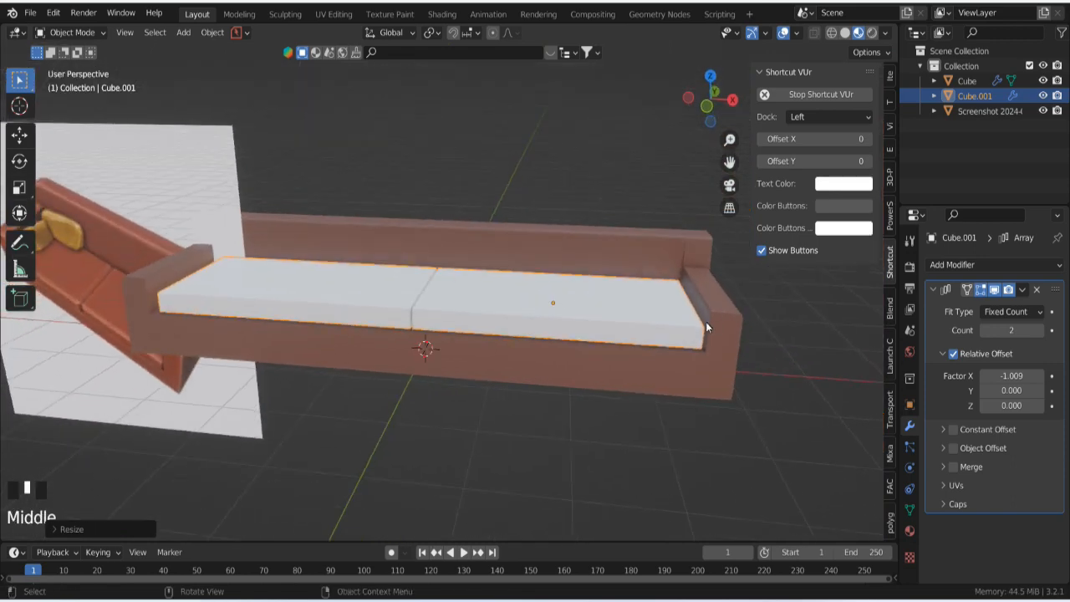
scroll(750, 358, up, 3)
shift+middle_drag(750, 359, 526, 308)
scroll(593, 298, up, 2)
shift+middle_drag(593, 299, 446, 372)
scroll(438, 361, down, 2)
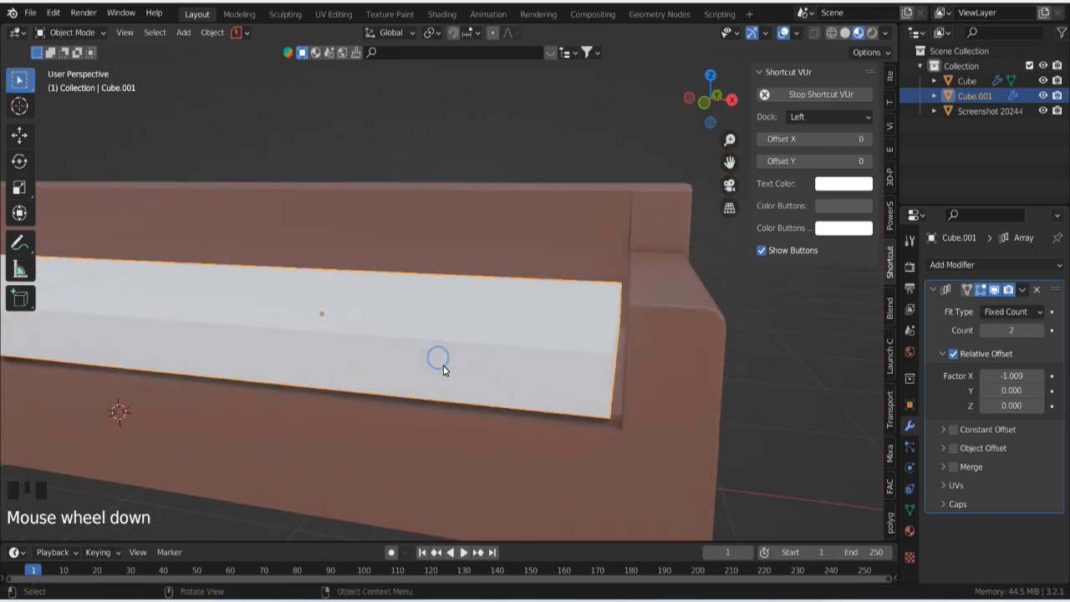
middle_drag(443, 367, 454, 365)
key(s)
key(x)
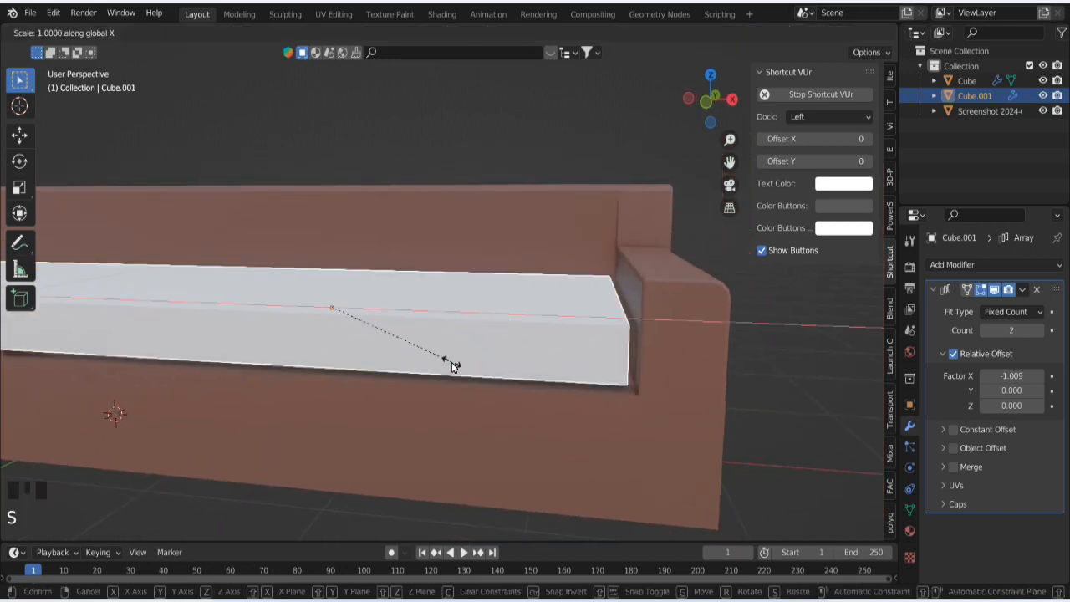
click(453, 365)
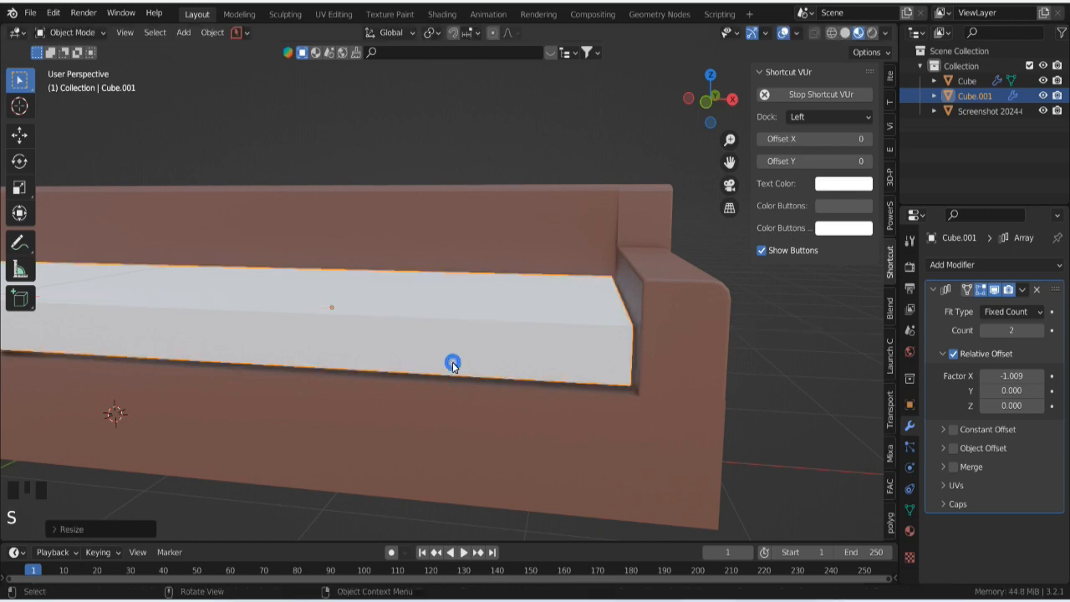
Step: Assign the sofa body's existing material, named Material, to the seat cushions
middle_drag(453, 365, 452, 405)
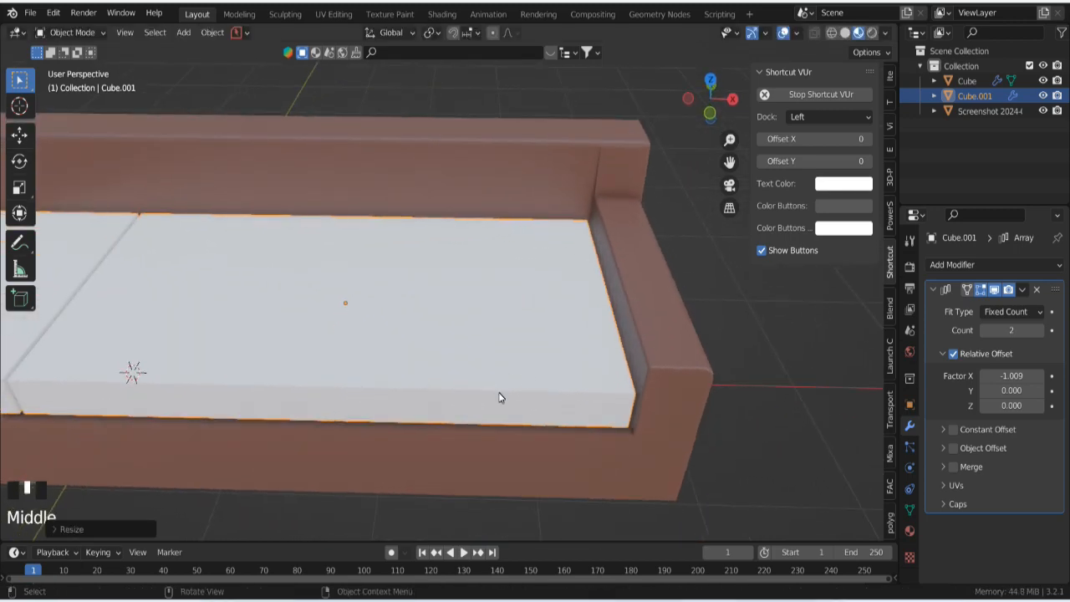
scroll(499, 397, down, 4)
scroll(499, 395, down, 4)
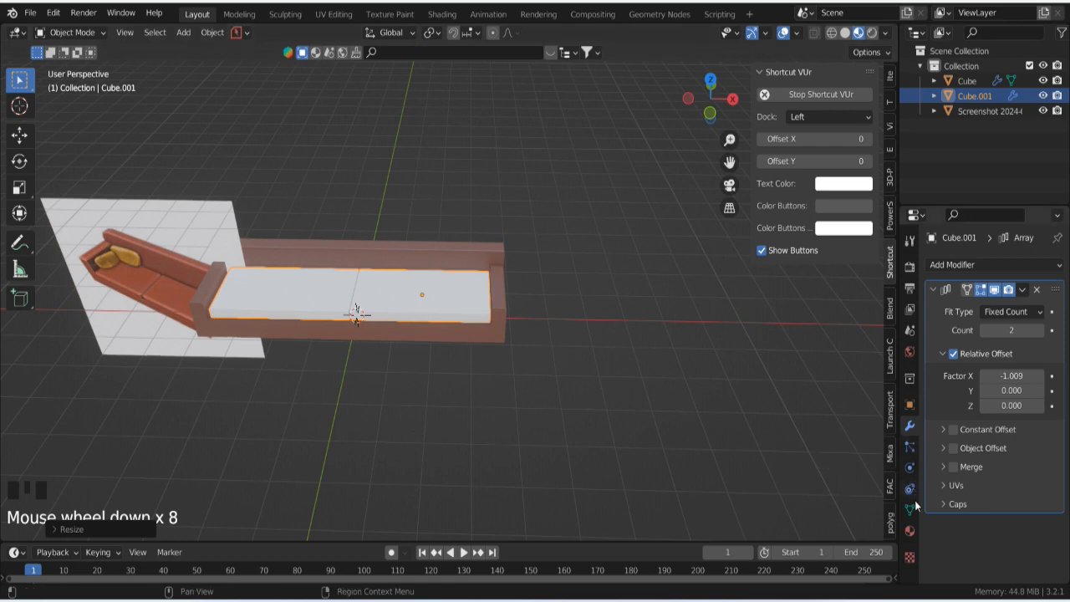
click(910, 530)
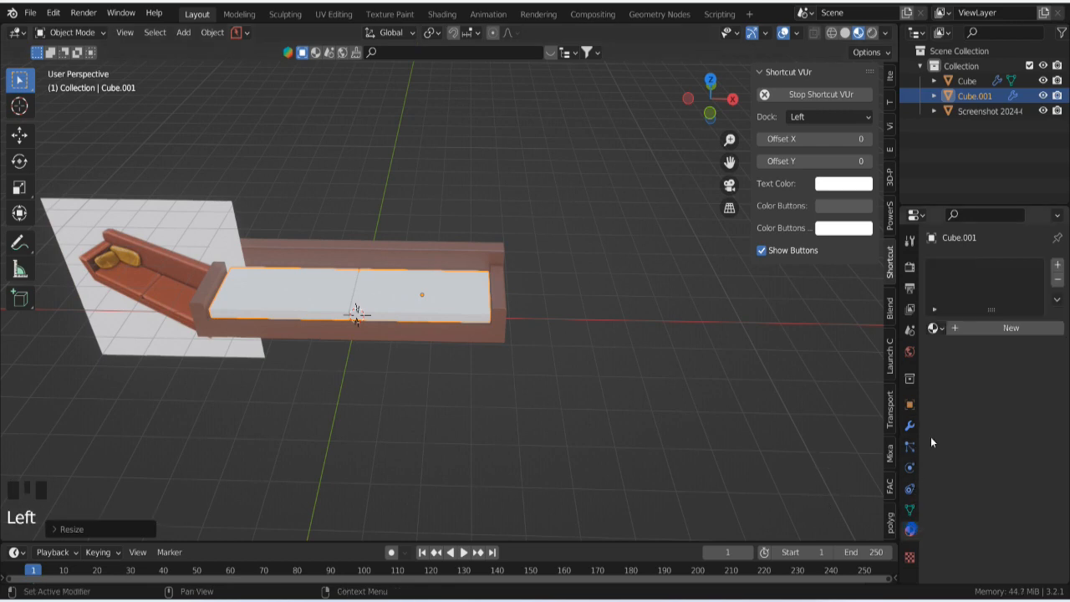
click(943, 330)
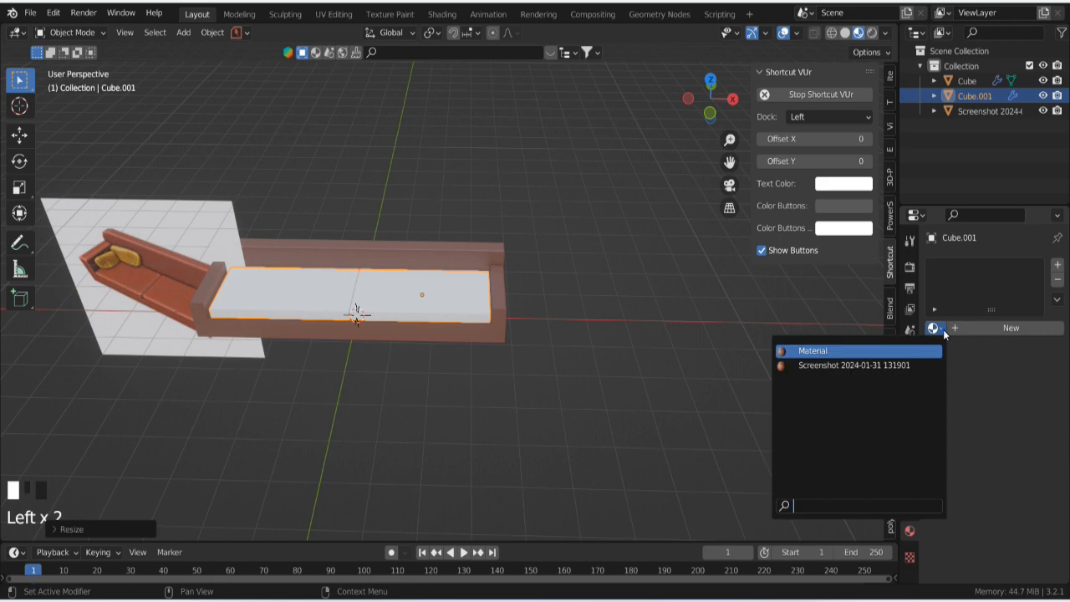
click(878, 353)
scroll(429, 414, up, 7)
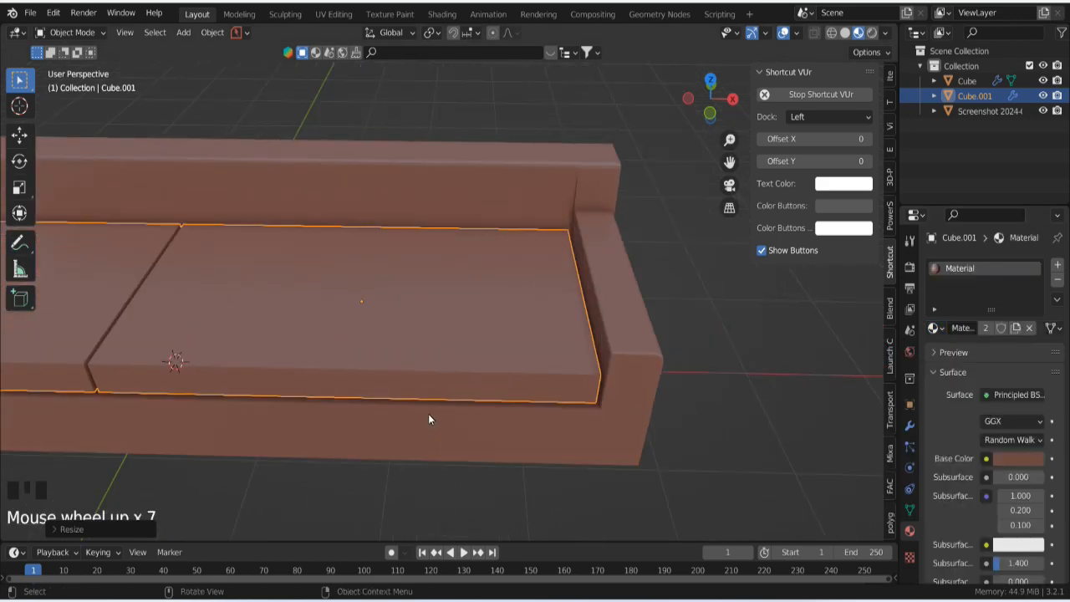
shift+middle_drag(440, 396, 652, 437)
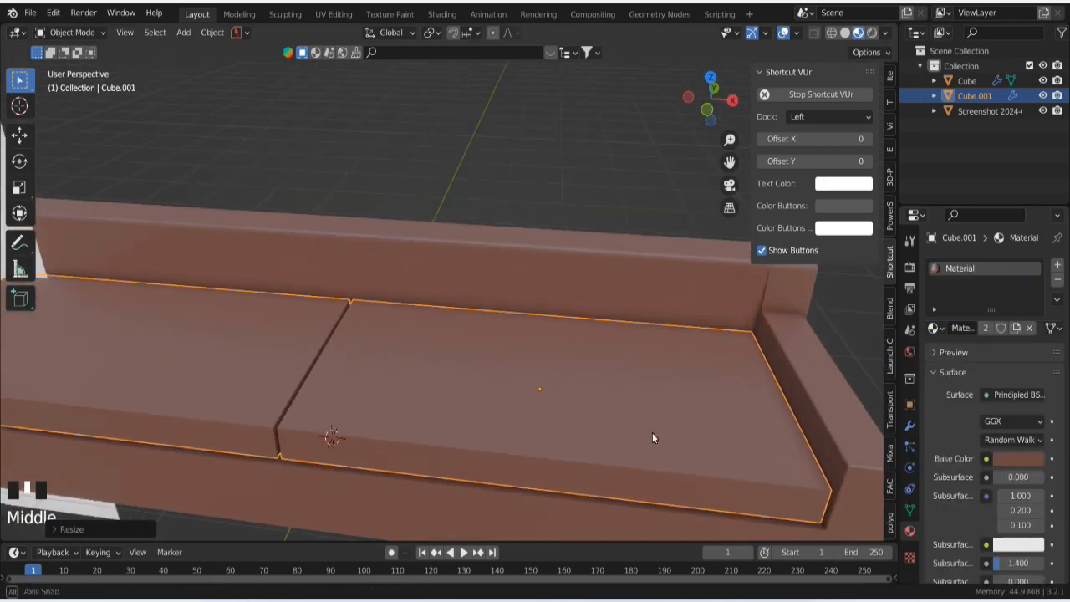
click(1003, 459)
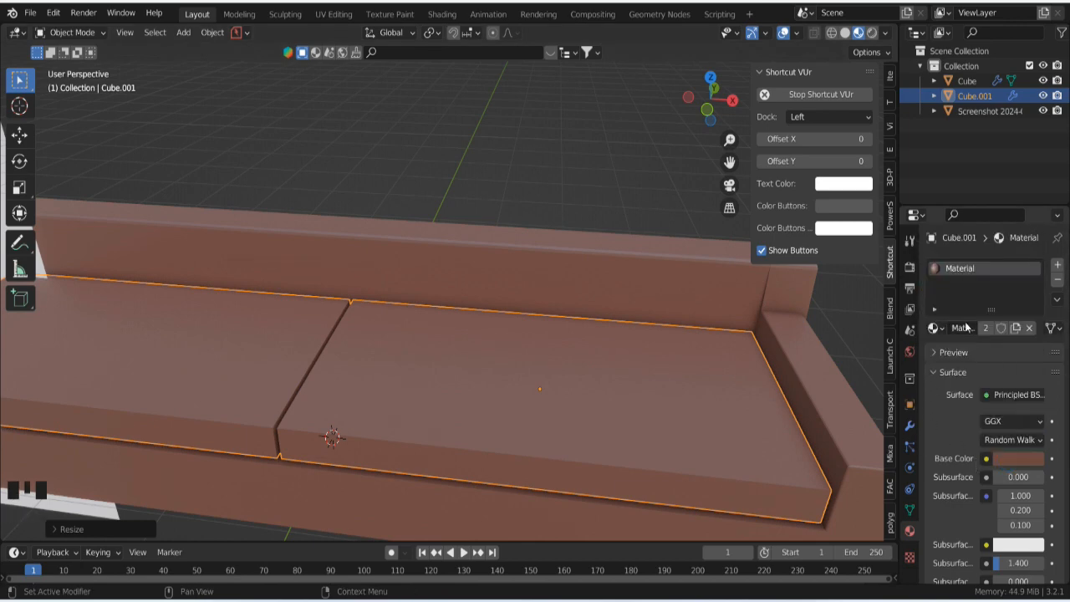
Step: Add a second material slot to the seat cushions and give it a new material with a pink base color
click(1058, 266)
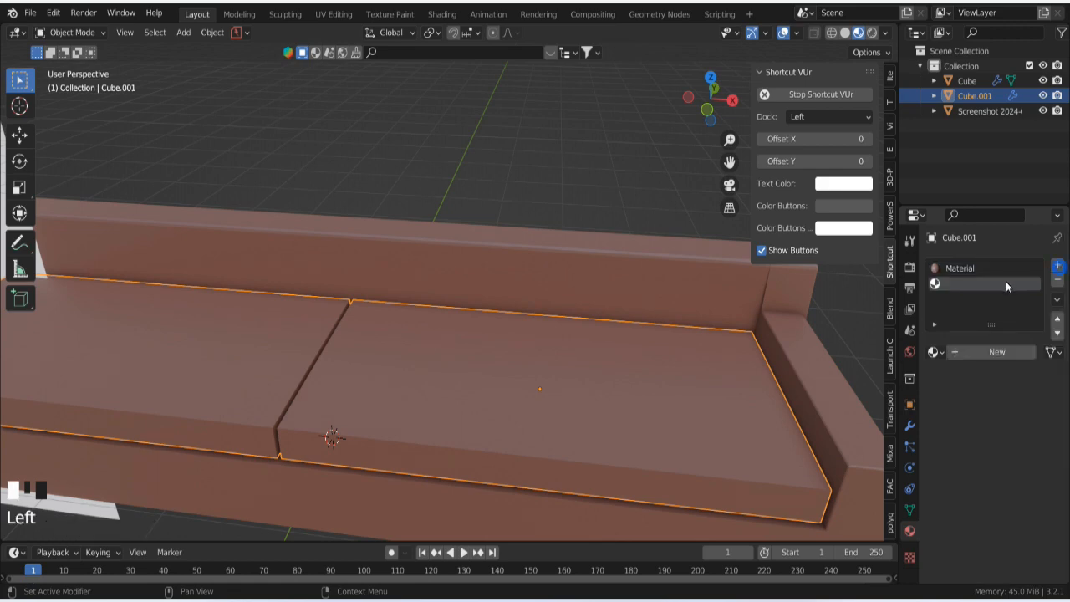
click(967, 351)
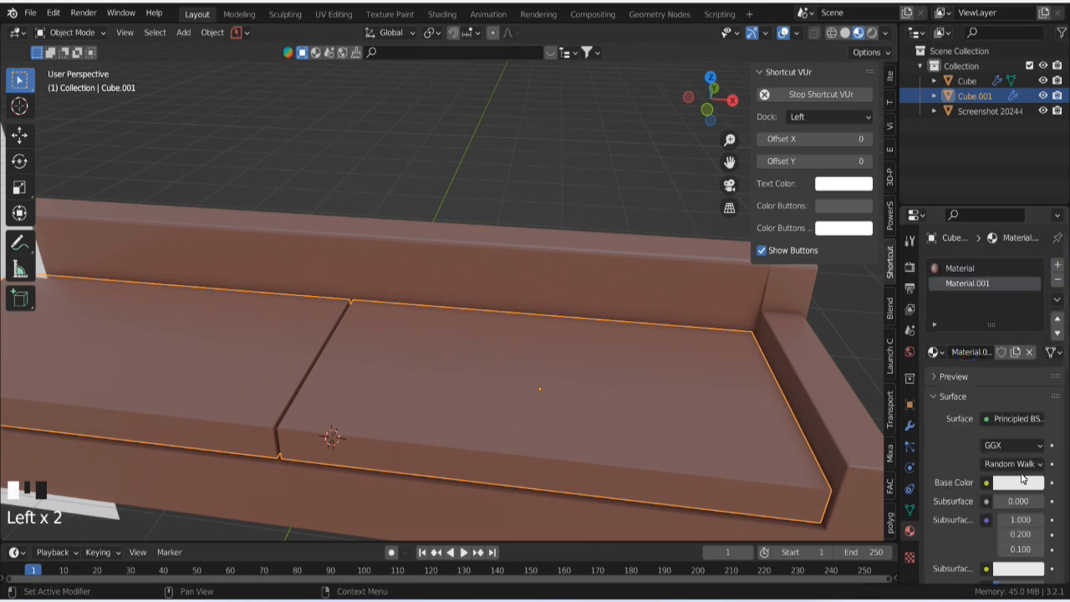
click(1022, 482)
click(999, 345)
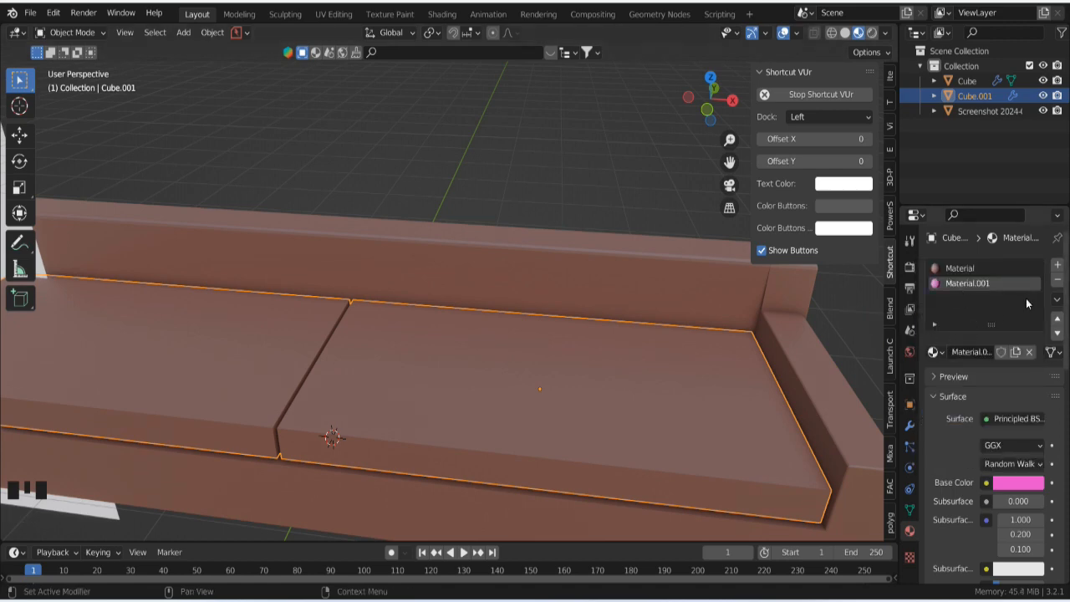
click(683, 371)
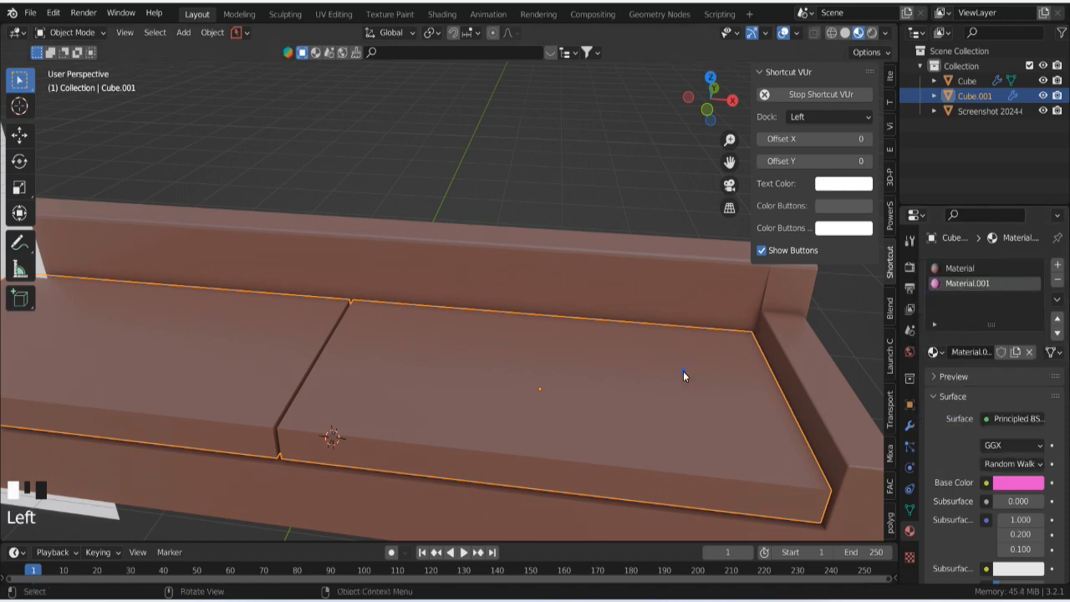
click(965, 288)
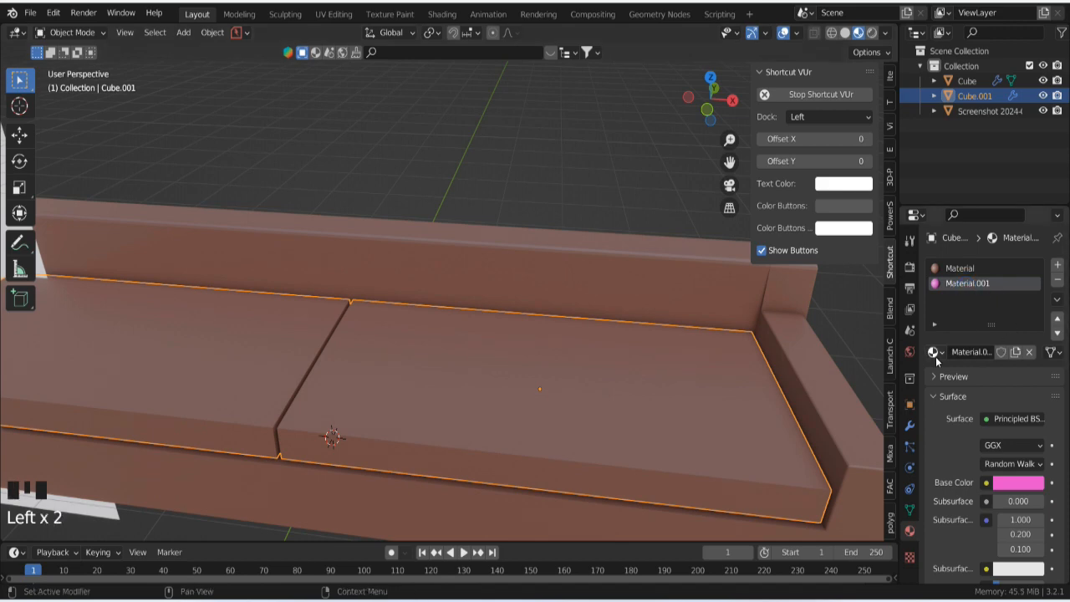
Step: Remove the brown material named Material from the seat cushions, leaving the pink one on them
click(1023, 268)
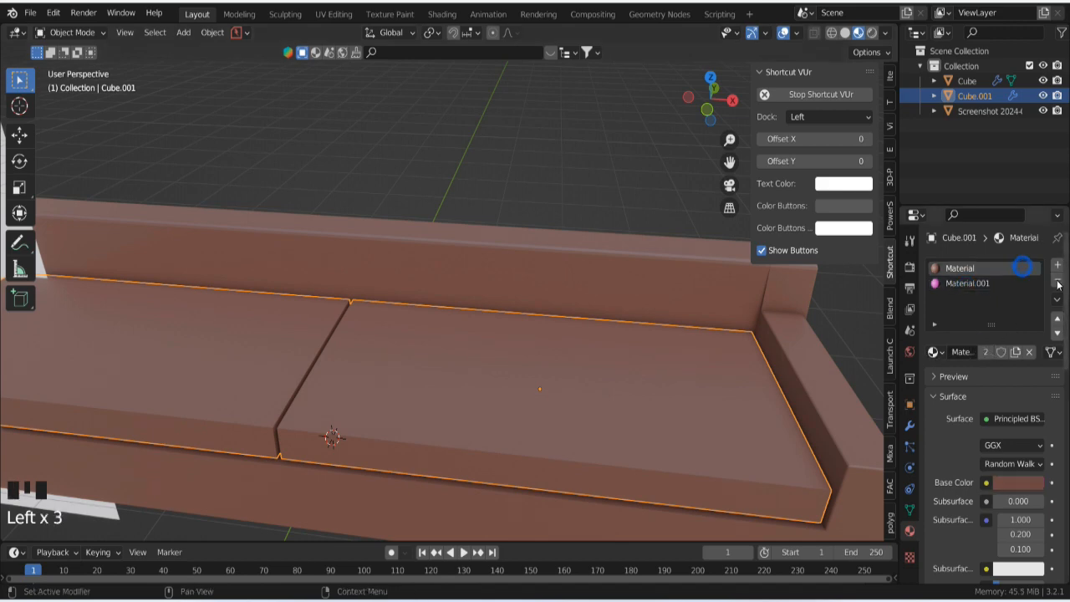
click(1058, 281)
scroll(638, 402, down, 3)
shift+middle_drag(638, 401, 660, 430)
scroll(564, 423, up, 2)
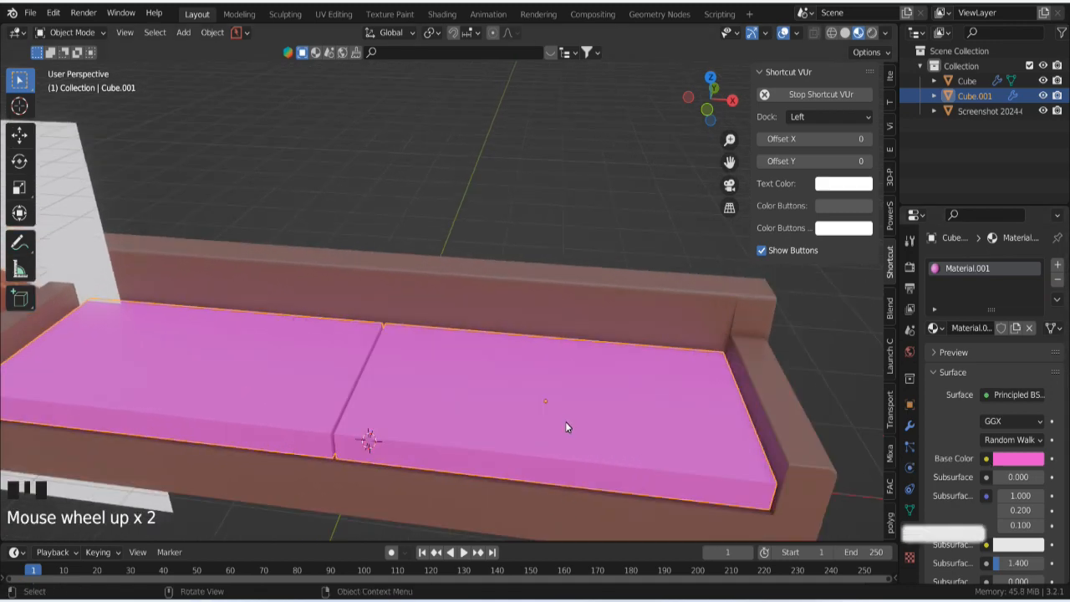
middle_drag(565, 422, 527, 418)
scroll(558, 461, down, 2)
Step: Try to bevel the top perimeter edges of the original seat cushion beside the armrest
key(Tab)
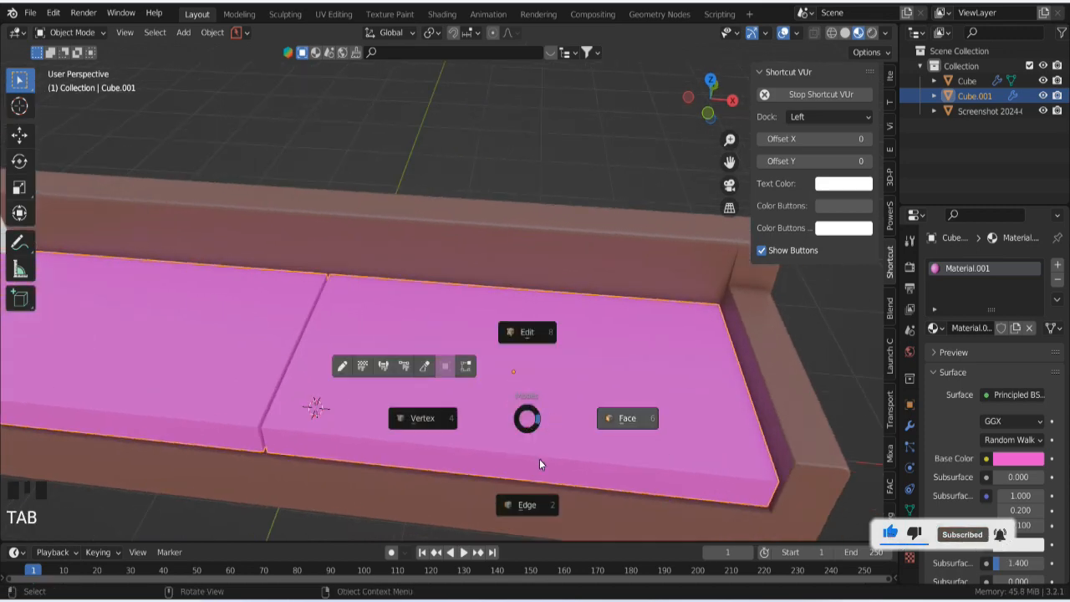
click(525, 495)
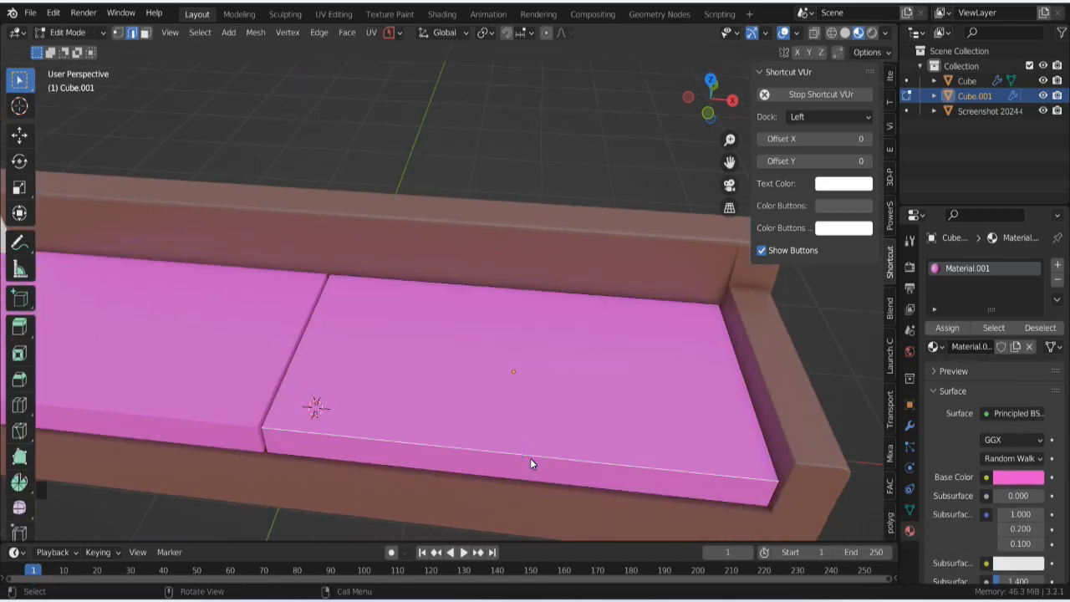
scroll(484, 458, up, 3)
scroll(485, 458, down, 2)
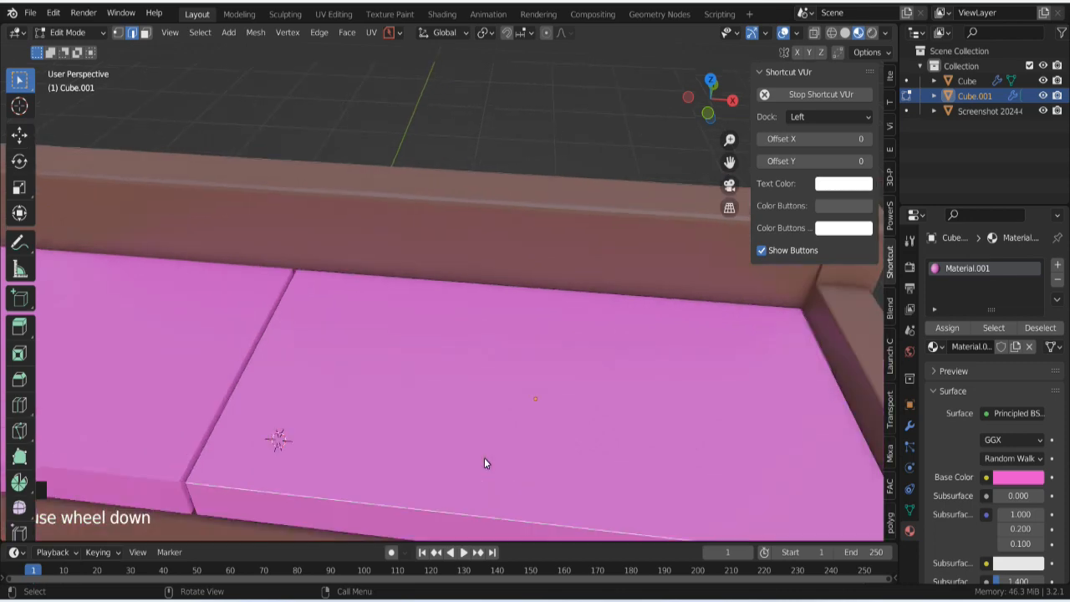
middle_drag(464, 475, 415, 480)
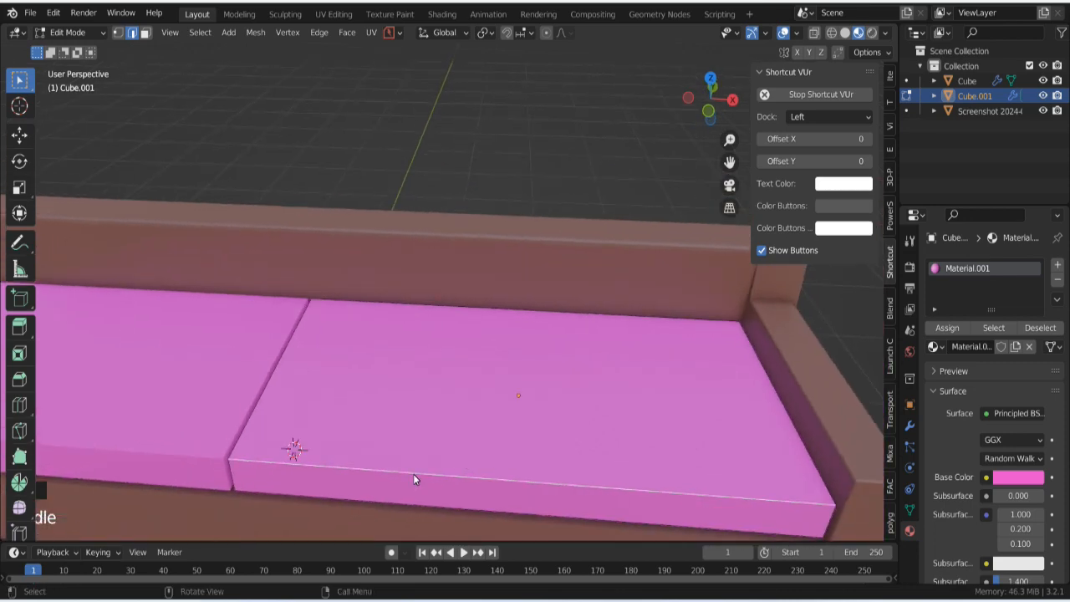
shift+click(233, 448)
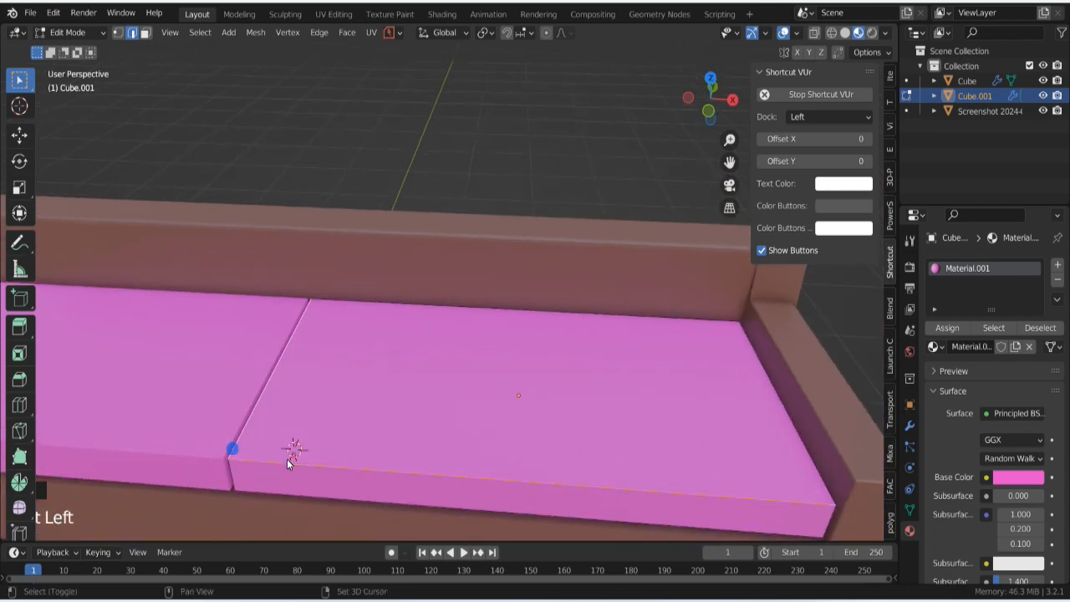
alt+click(806, 445)
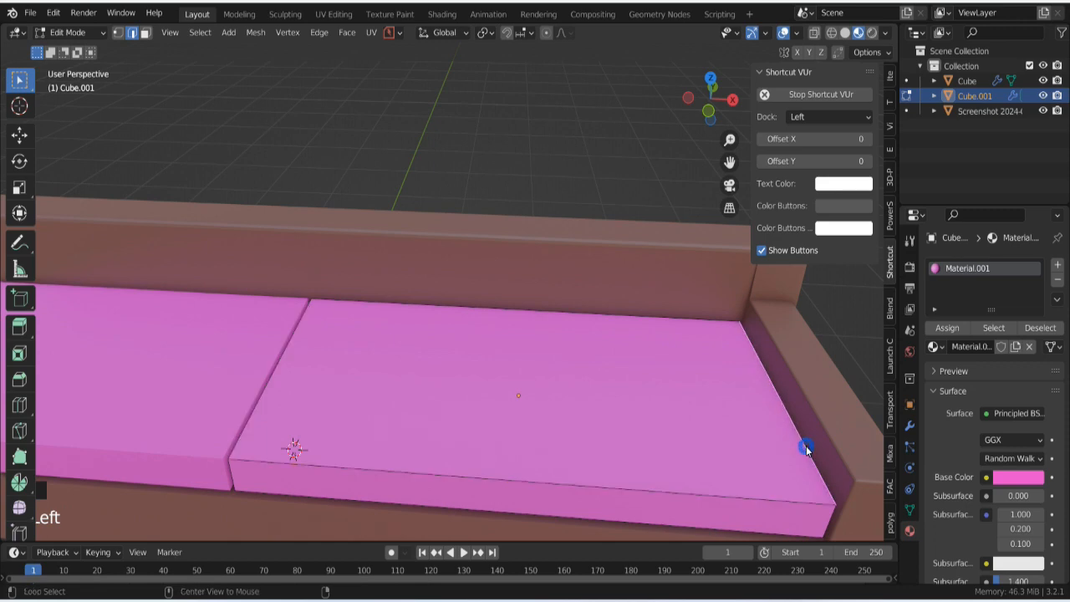
alt+click(689, 316)
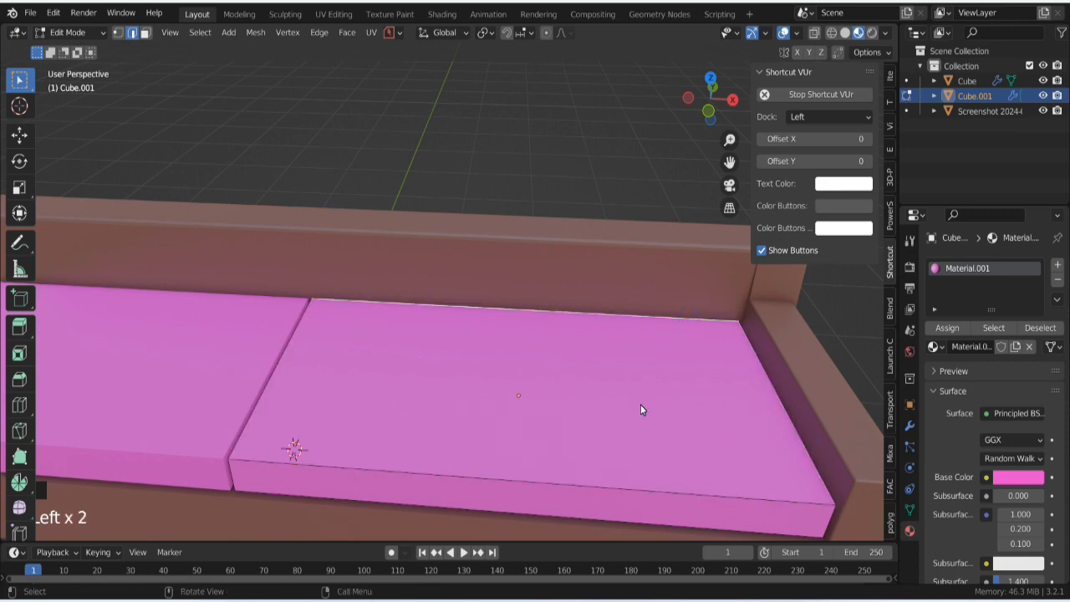
shift+click(303, 324)
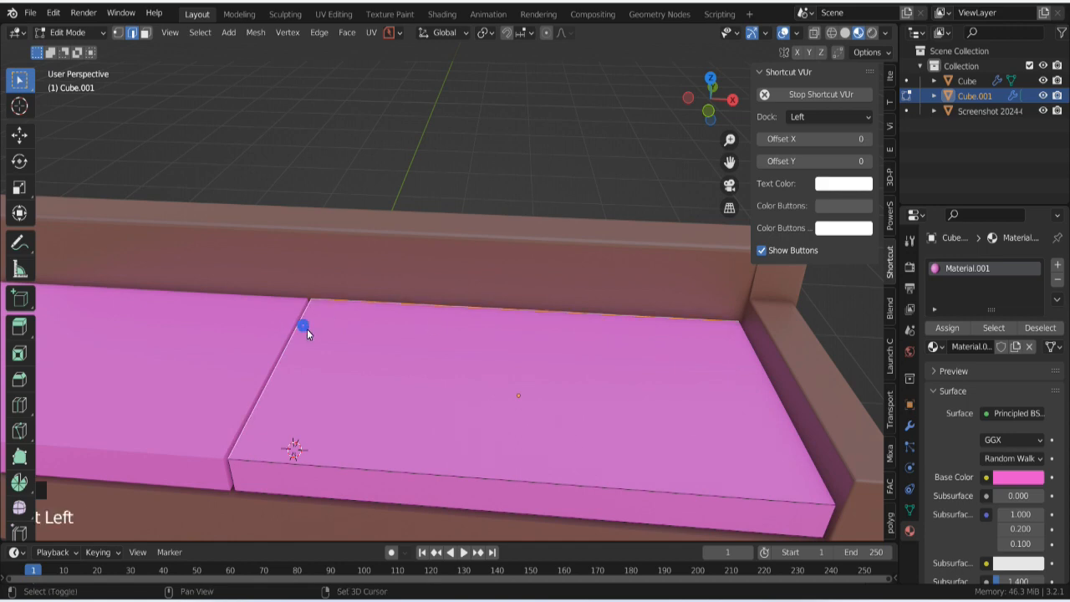
alt+shift+click(338, 472)
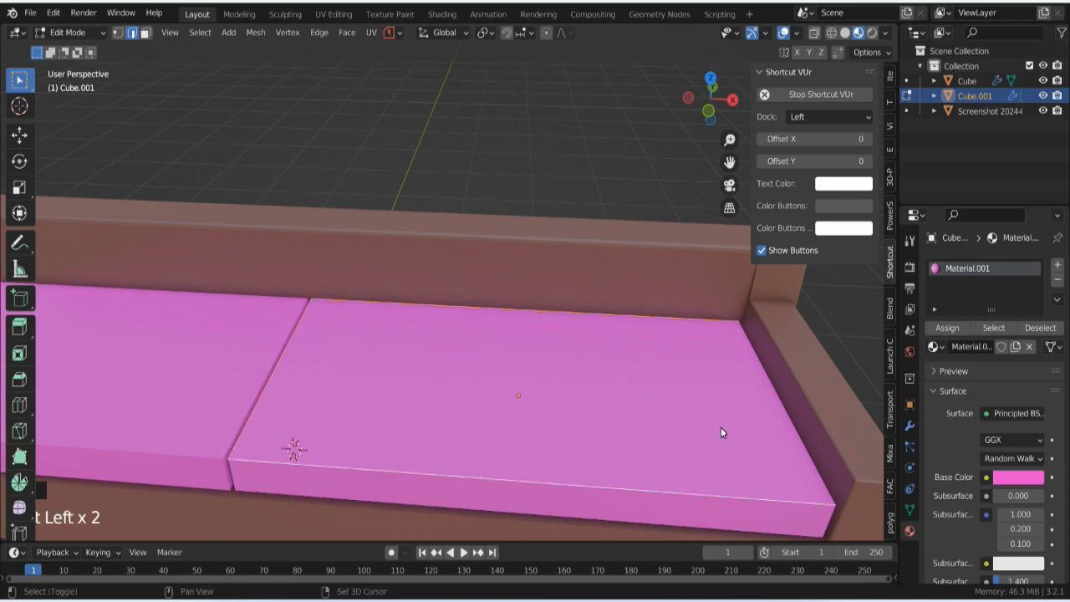
alt+shift+click(799, 438)
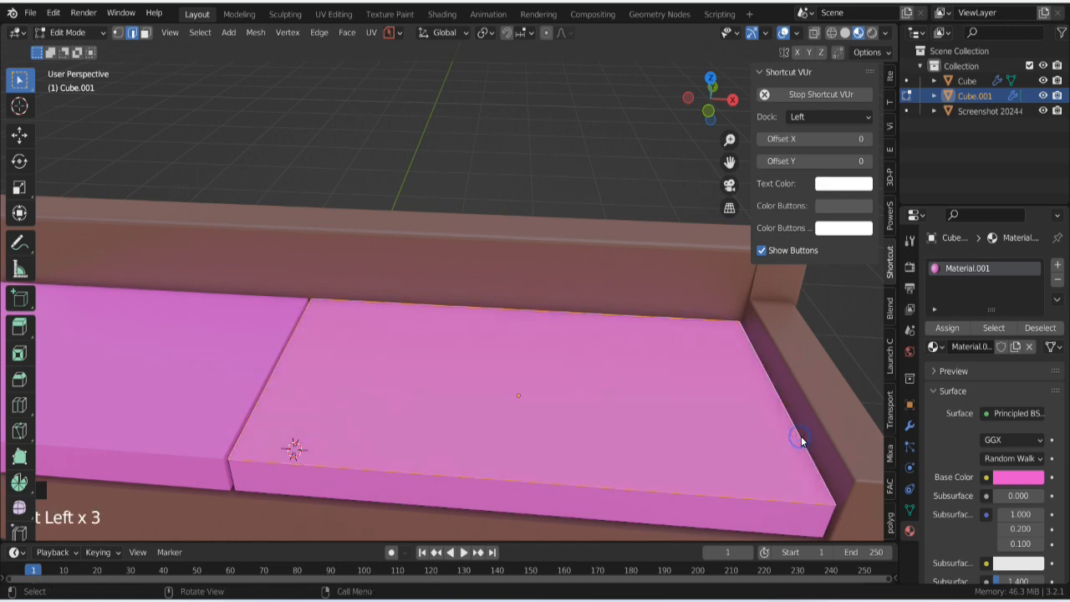
key(ctrl+b)
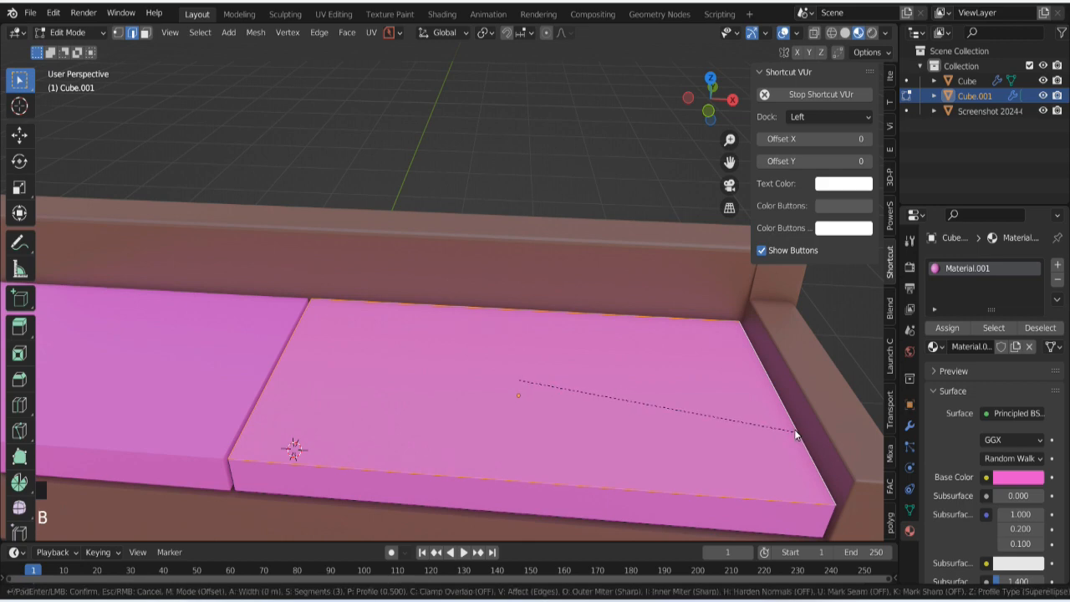
right_click(837, 500)
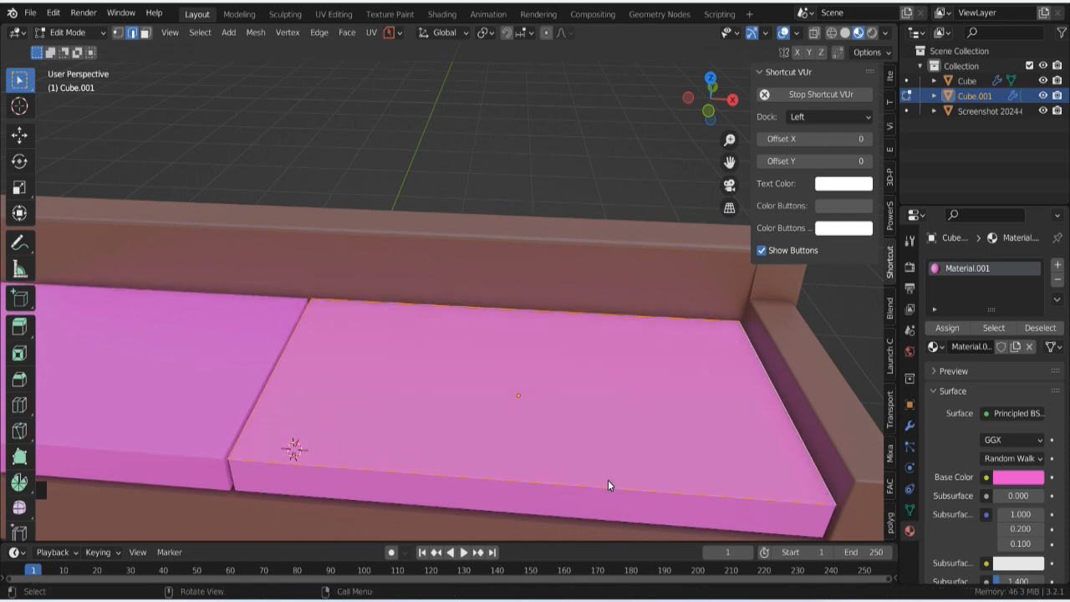
Step: Return to object mode and apply the seat cushions' rotation, location and scale
key(Tab)
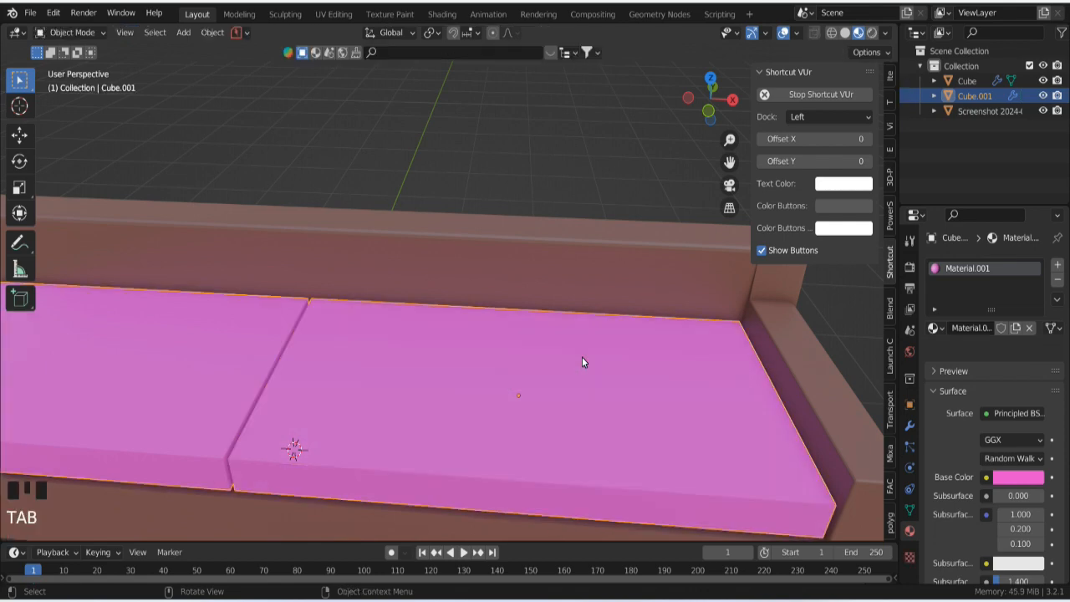
click(581, 407)
key(ctrl+s)
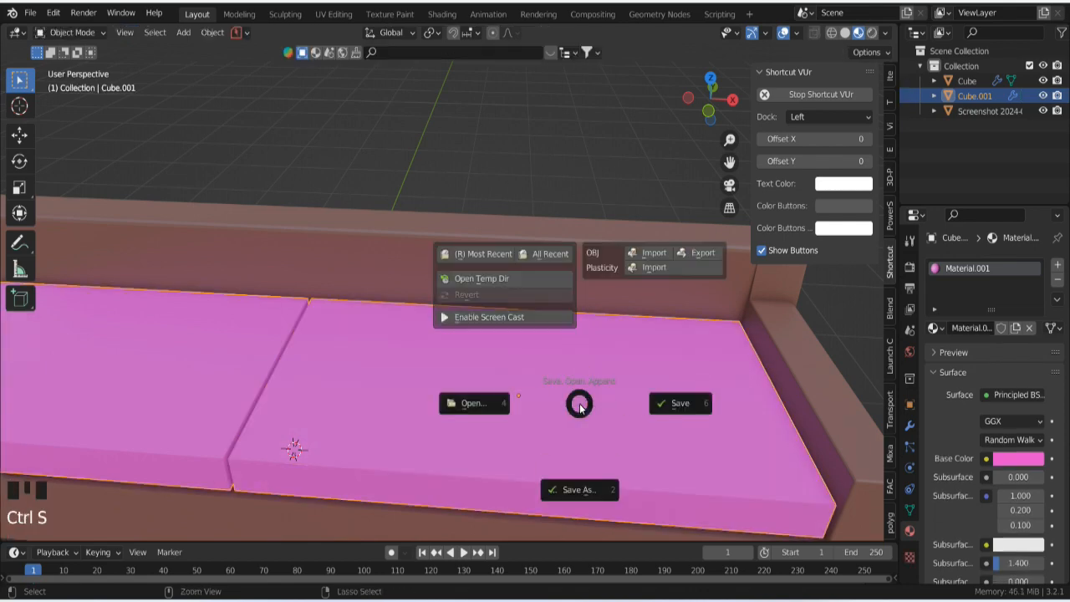
key(ctrl+a)
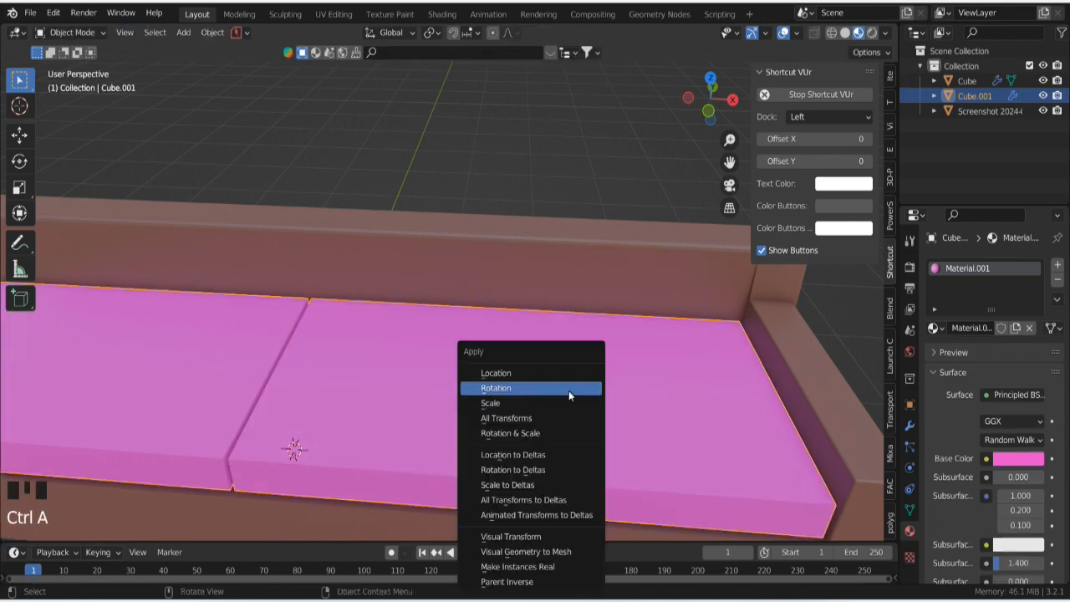
click(568, 391)
key(ctrl+a)
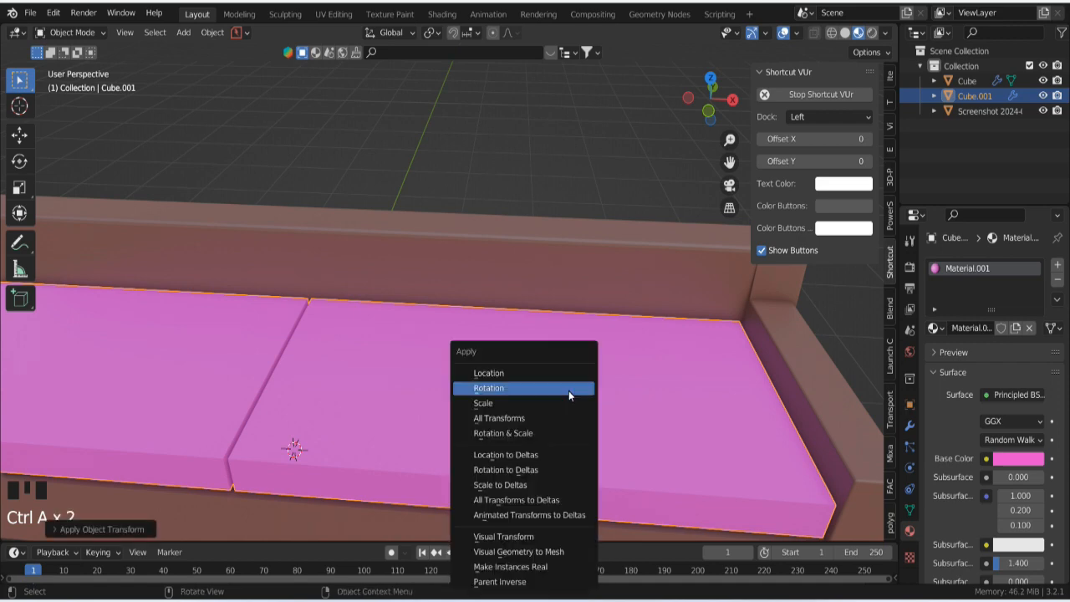
click(568, 379)
key(ctrl+a)
click(566, 403)
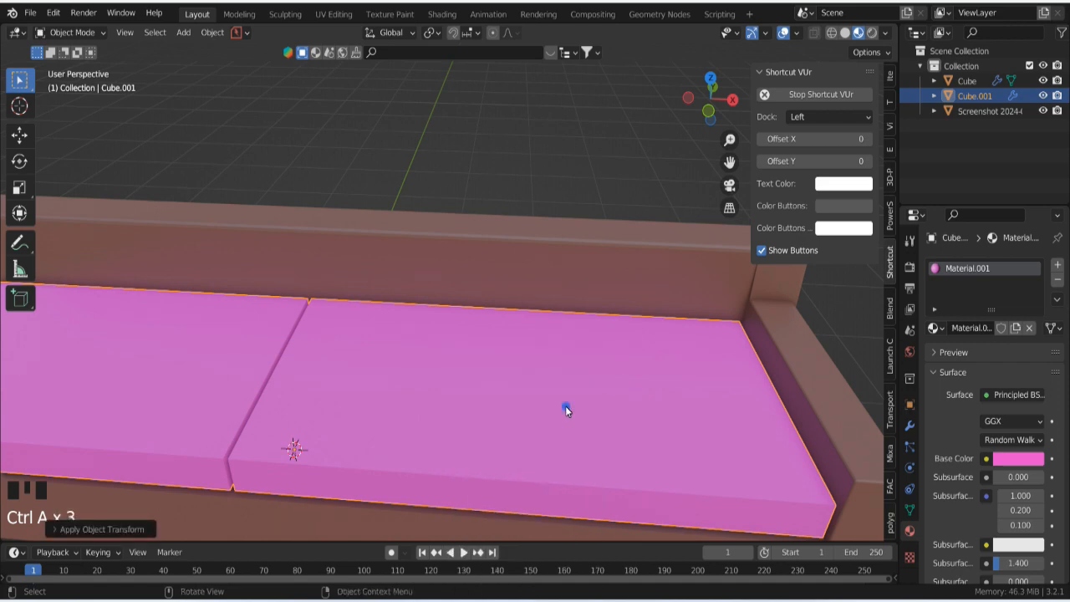
Step: Bevel the four top perimeter edges of the original seat cushion with three segments for a softly rounded rim
click(625, 443)
key(Tab)
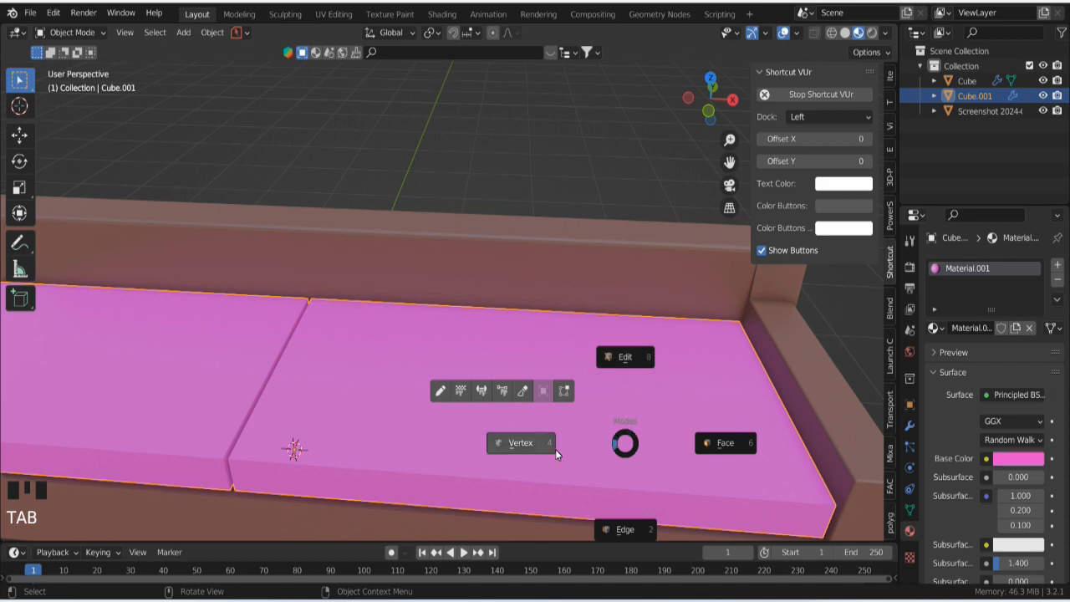
click(627, 530)
click(413, 477)
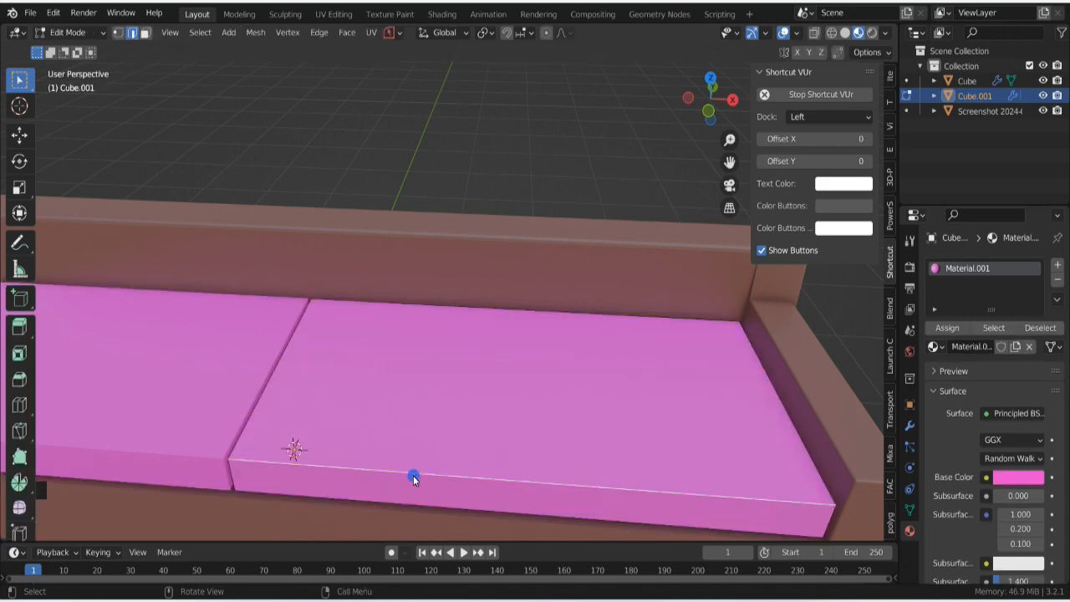
click(241, 437)
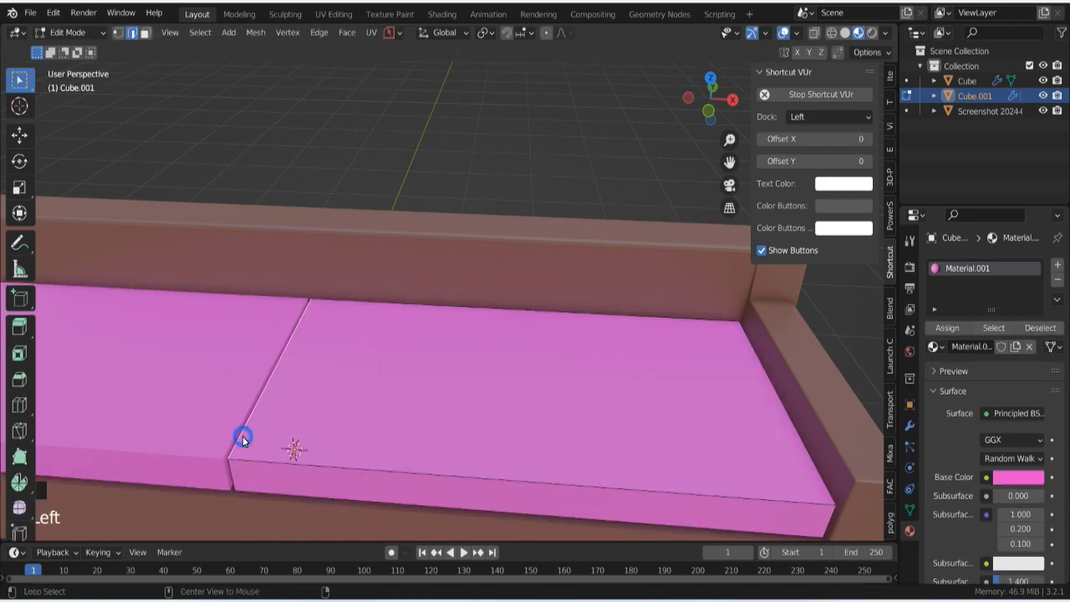
alt+click(817, 474)
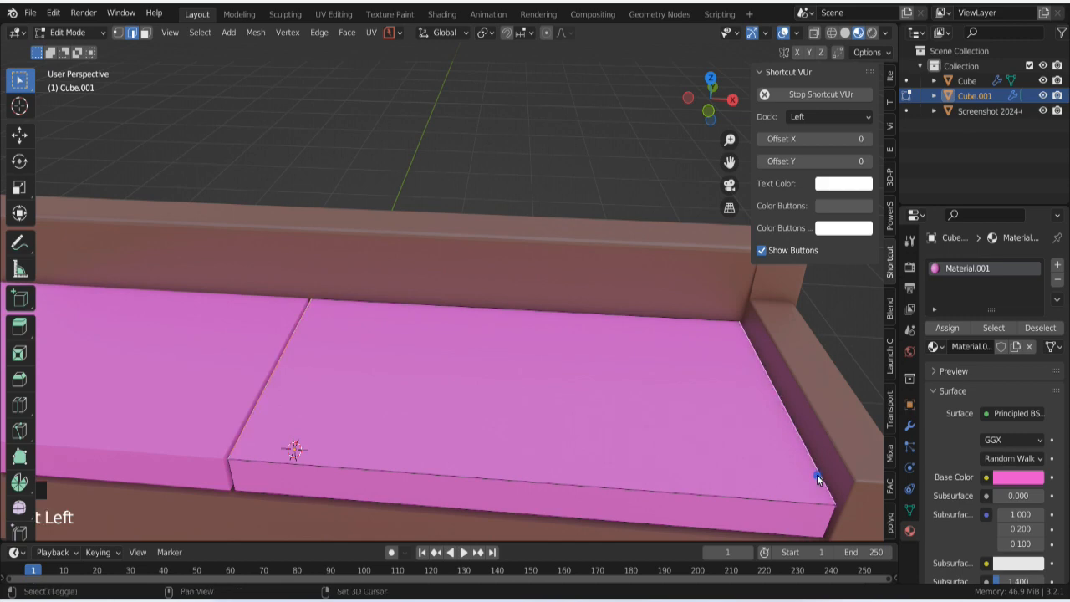
alt+click(777, 502)
alt+click(653, 319)
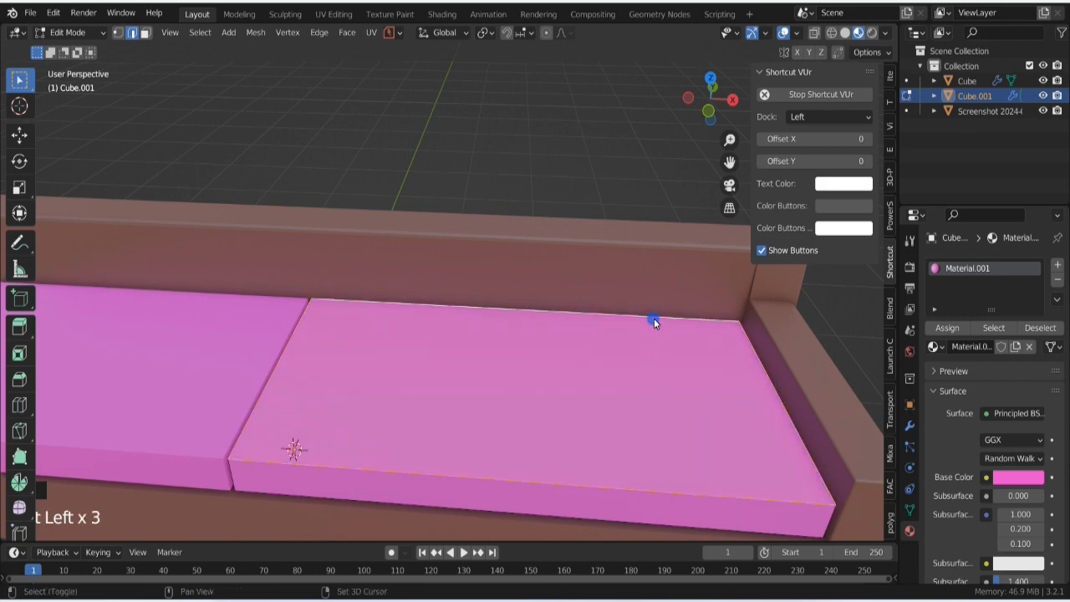
key(ctrl+v)
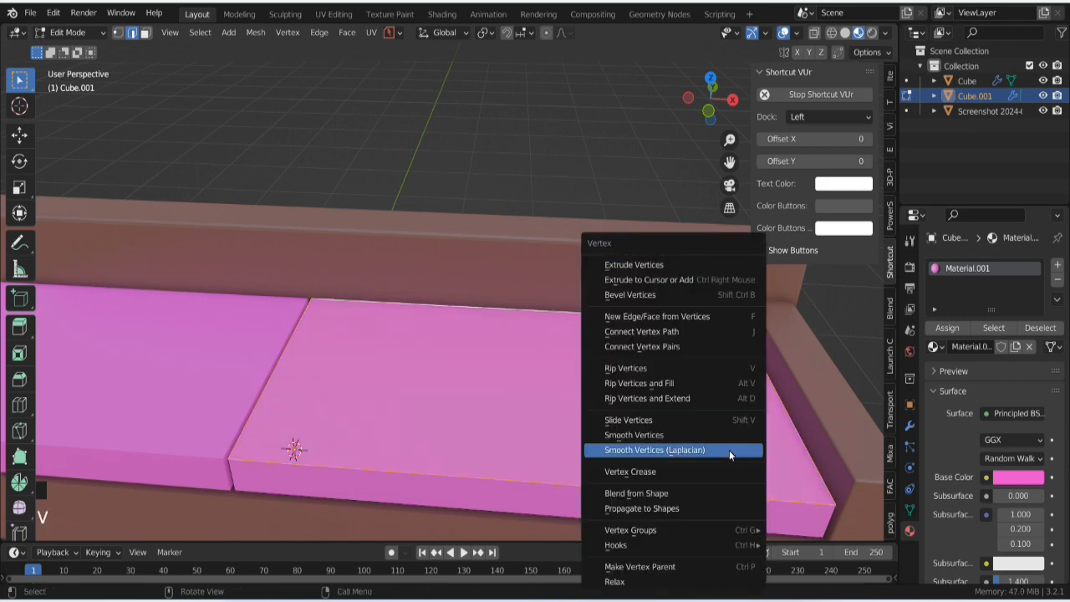
key(Escape)
key(ctrl+b)
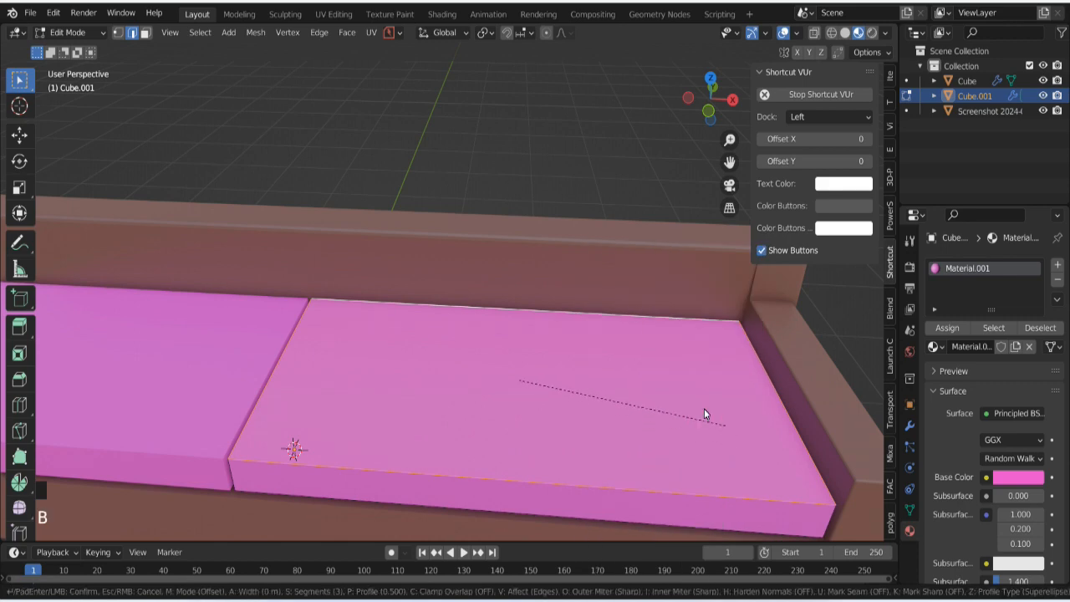
click(733, 479)
middle_drag(705, 485, 689, 400)
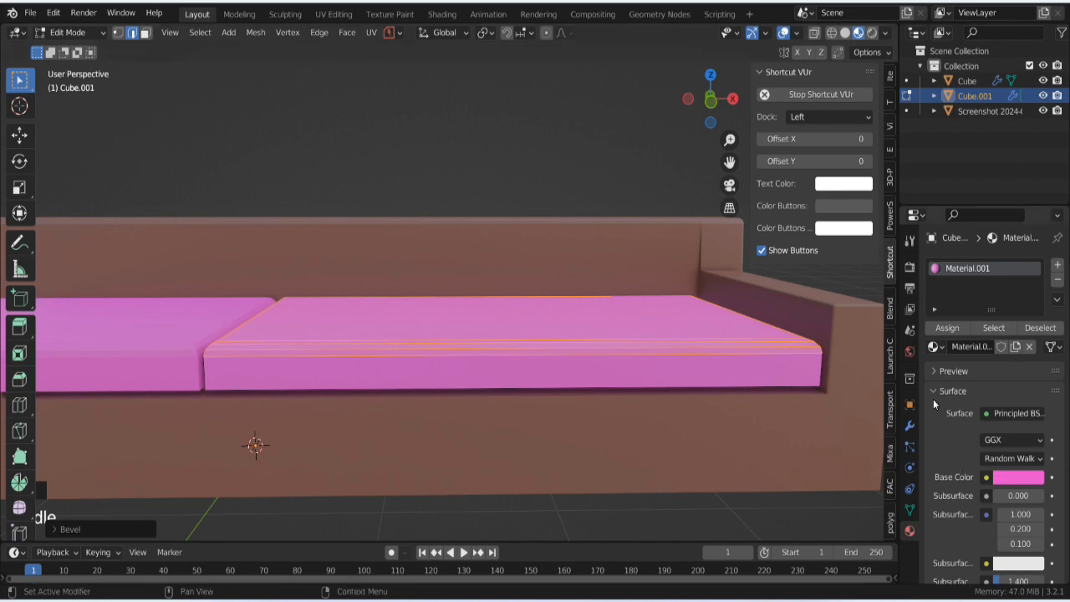
Step: Bevel the two vertical front edges and the bottom front edge of the original seat cushion with three segments, about 0.054 m wide
click(911, 426)
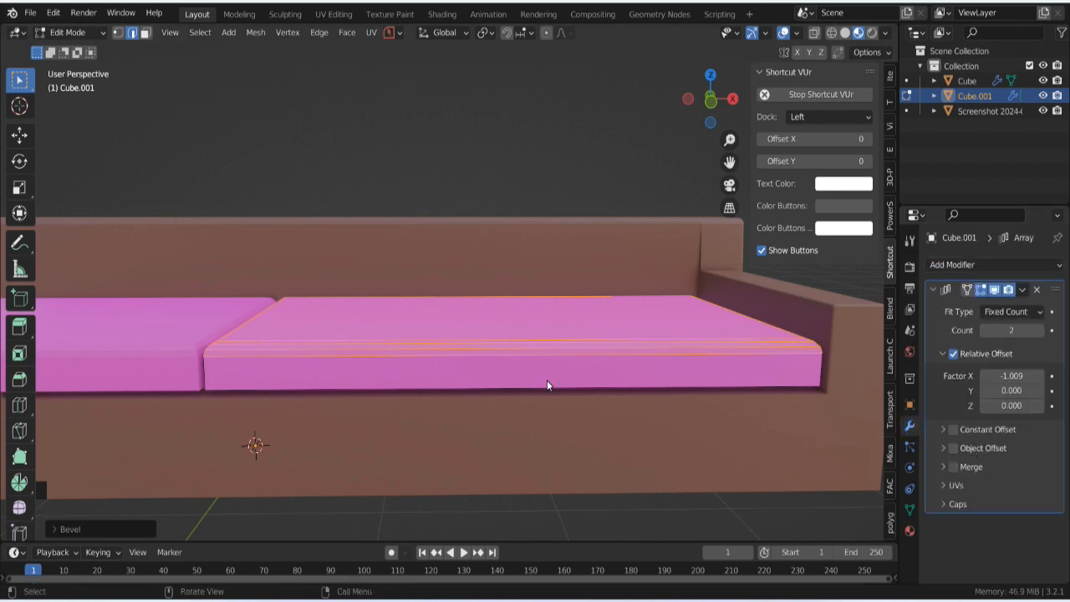
middle_drag(507, 390, 262, 399)
click(190, 419)
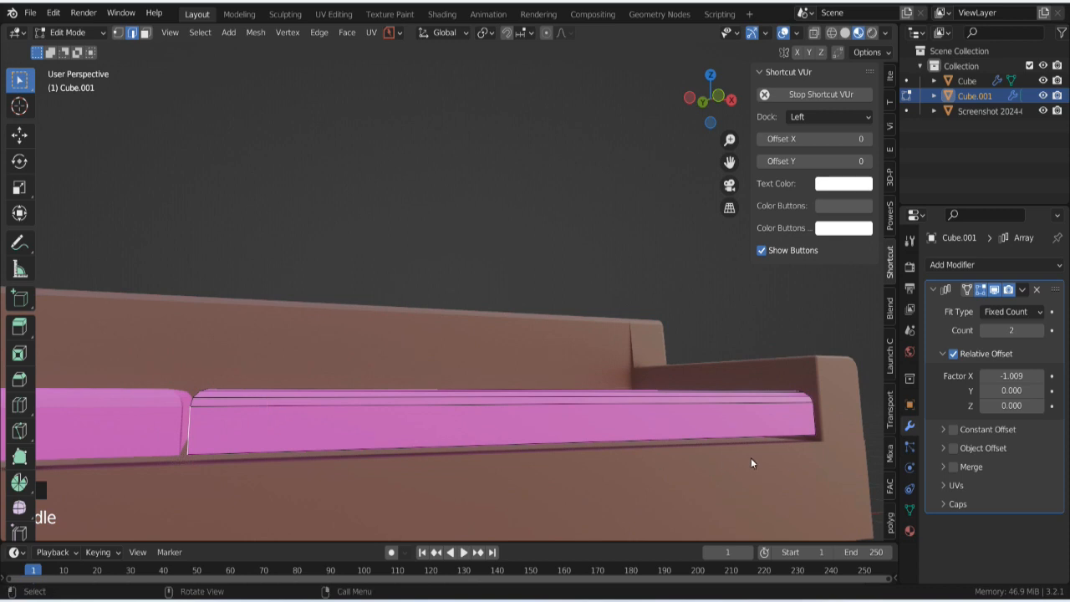
shift+click(818, 425)
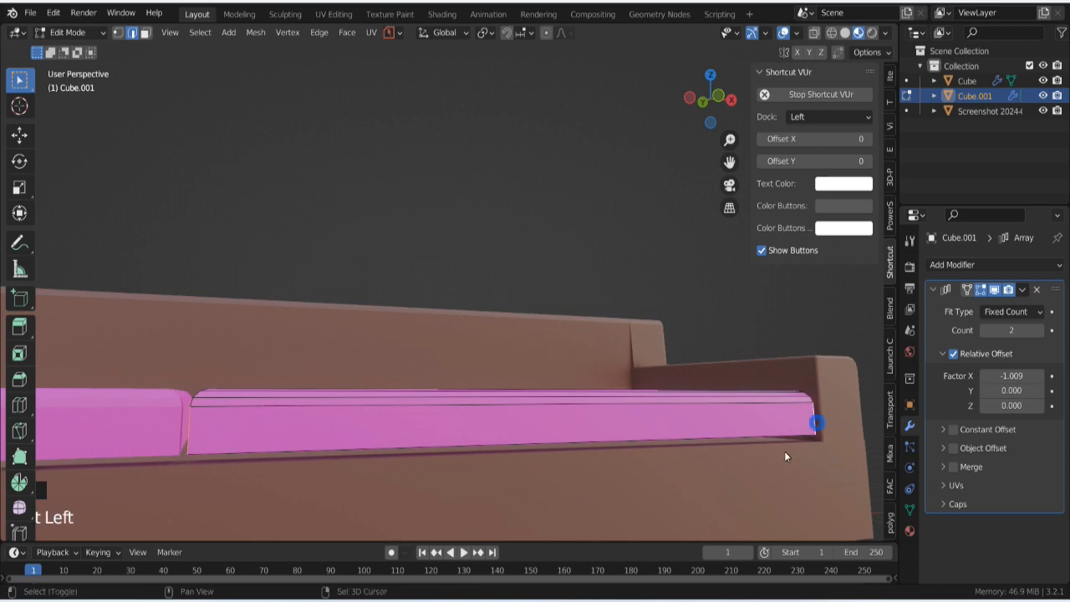
shift+click(729, 440)
middle_drag(729, 446, 718, 445)
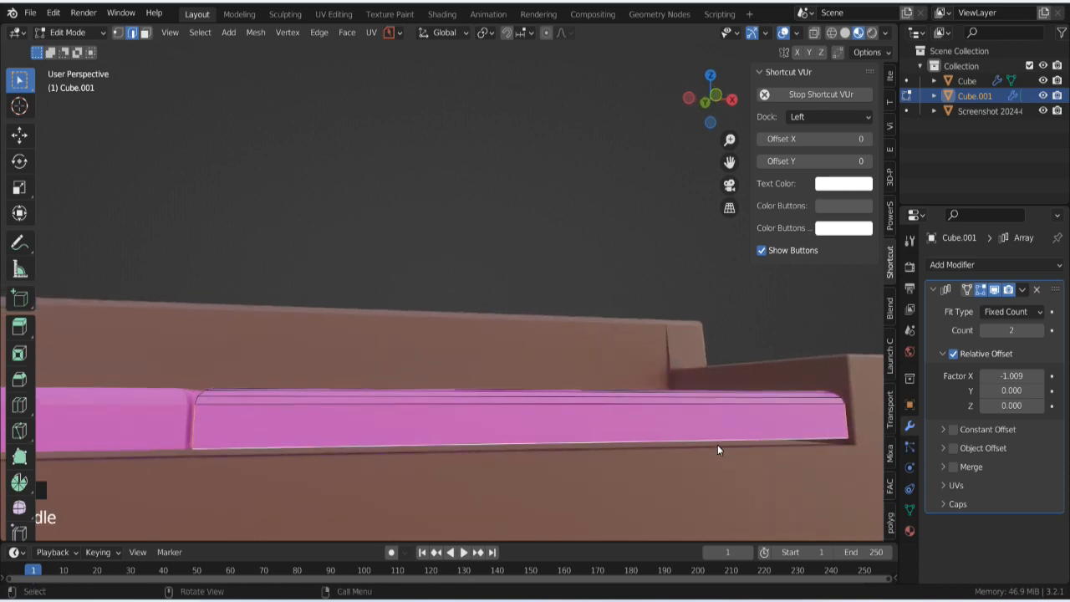
key(ctrl+b)
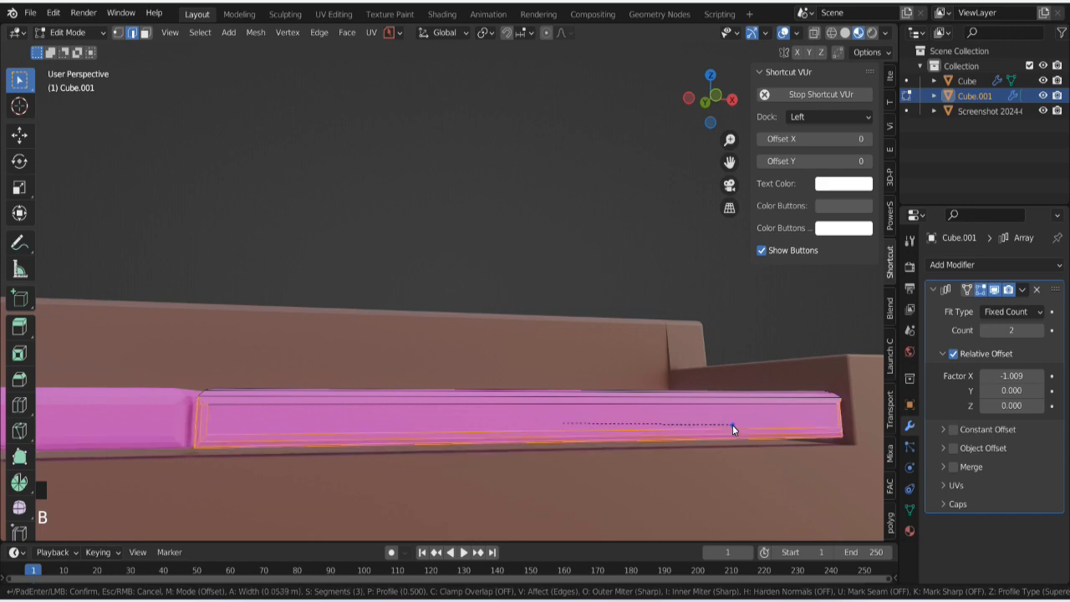
click(733, 425)
middle_drag(664, 429, 672, 454)
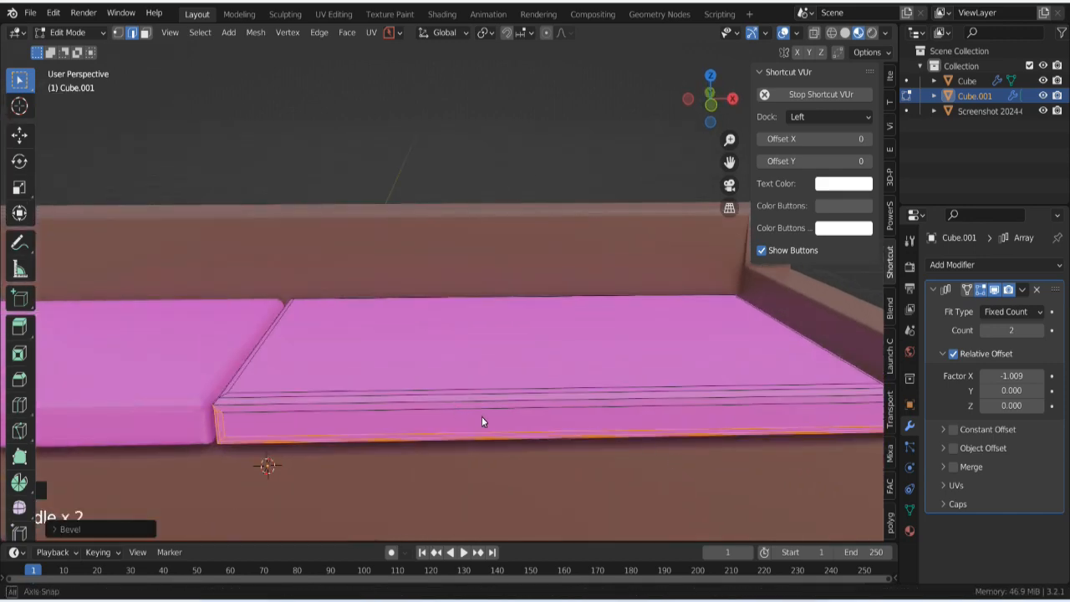
middle_drag(482, 422, 478, 443)
scroll(491, 417, down, 5)
Step: Return to object mode and scale the seat cushions by about 1.03 along the global X axis to reach the armrests
key(Tab)
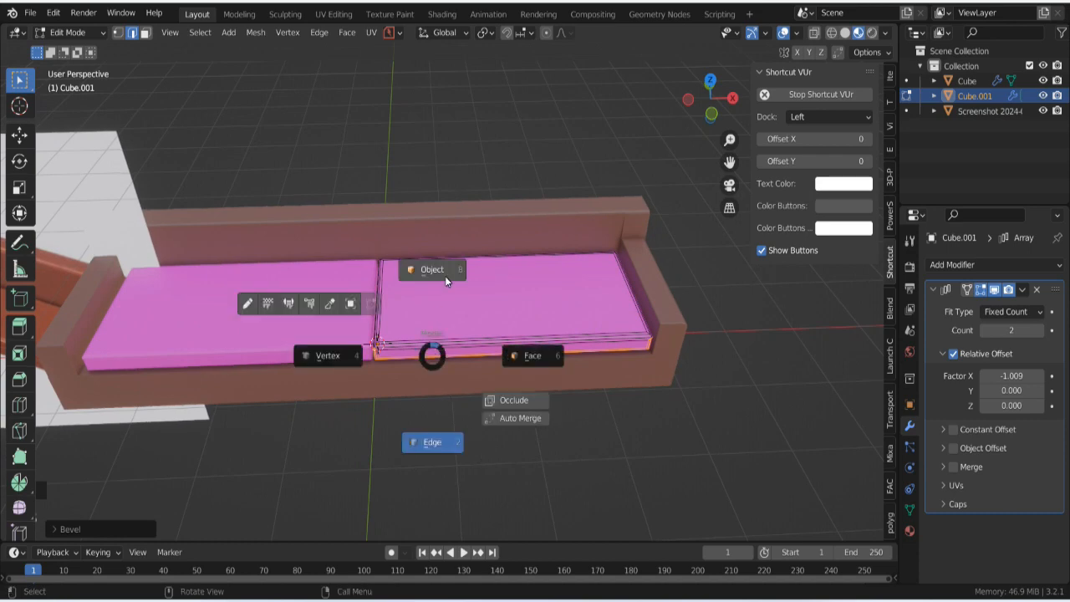
middle_drag(473, 338, 467, 382)
scroll(468, 376, up, 4)
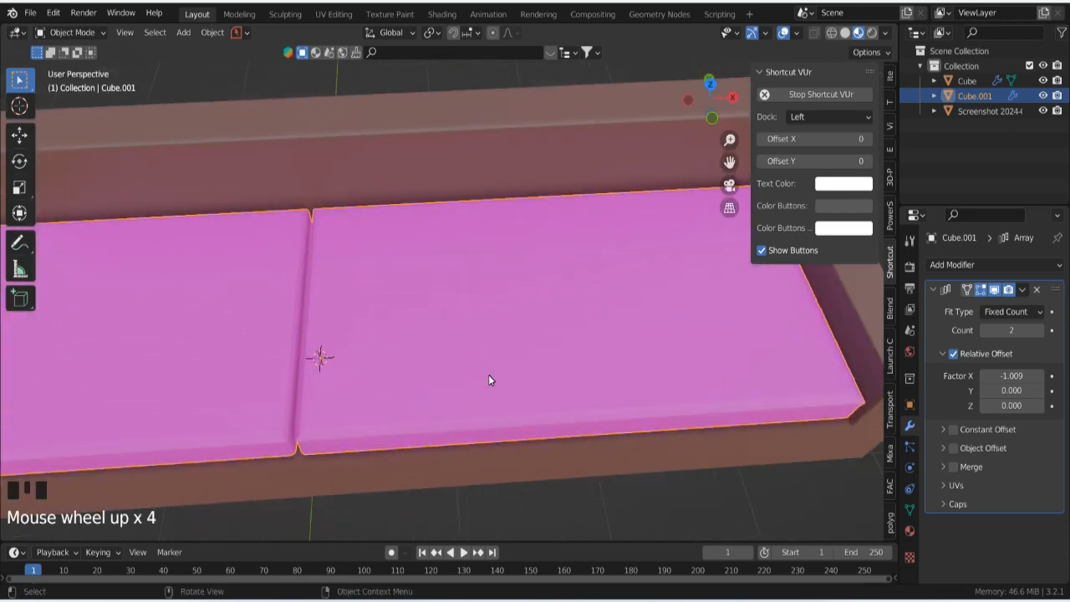
key(s)
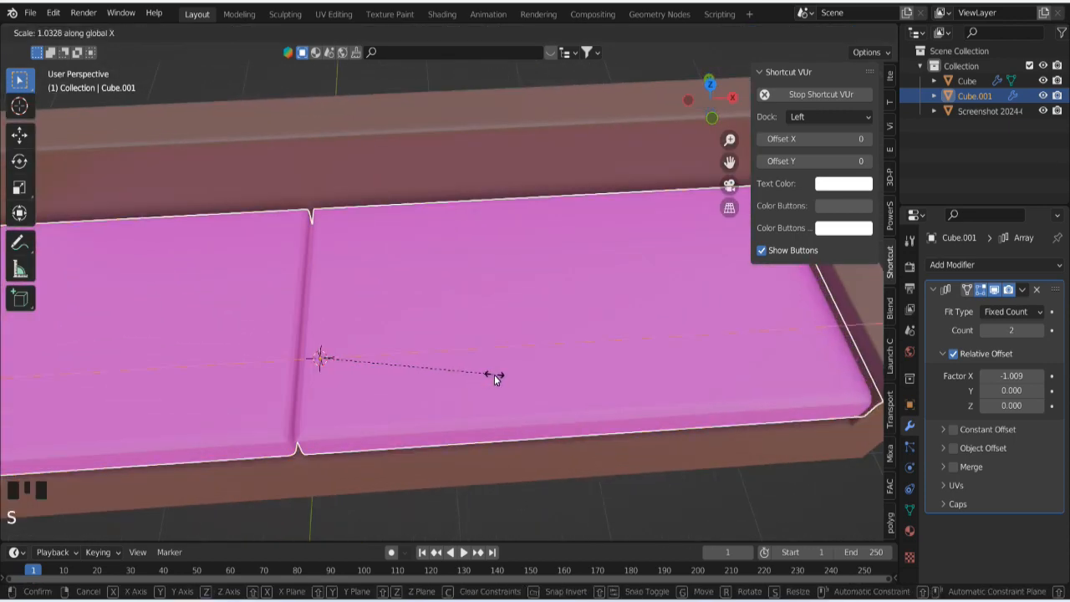
click(494, 375)
middle_drag(547, 393, 534, 348)
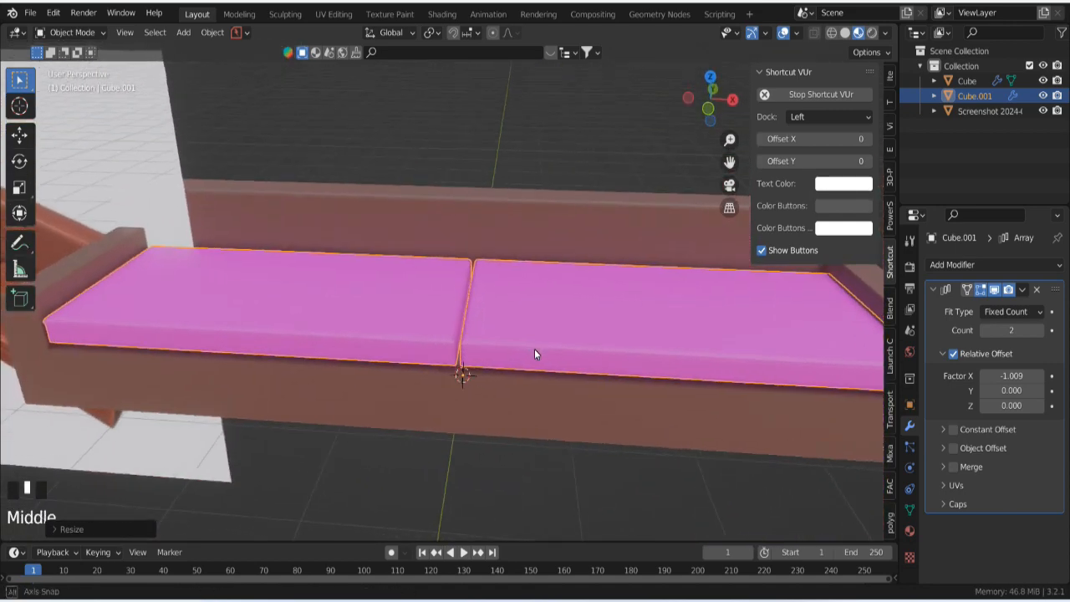
Step: Set the seat cushions' base color by sampling the brown of the sofa body with the eyedropper
shift+middle_drag(679, 389, 535, 373)
scroll(543, 396, down, 3)
scroll(519, 369, up, 3)
scroll(521, 363, down, 2)
click(555, 337)
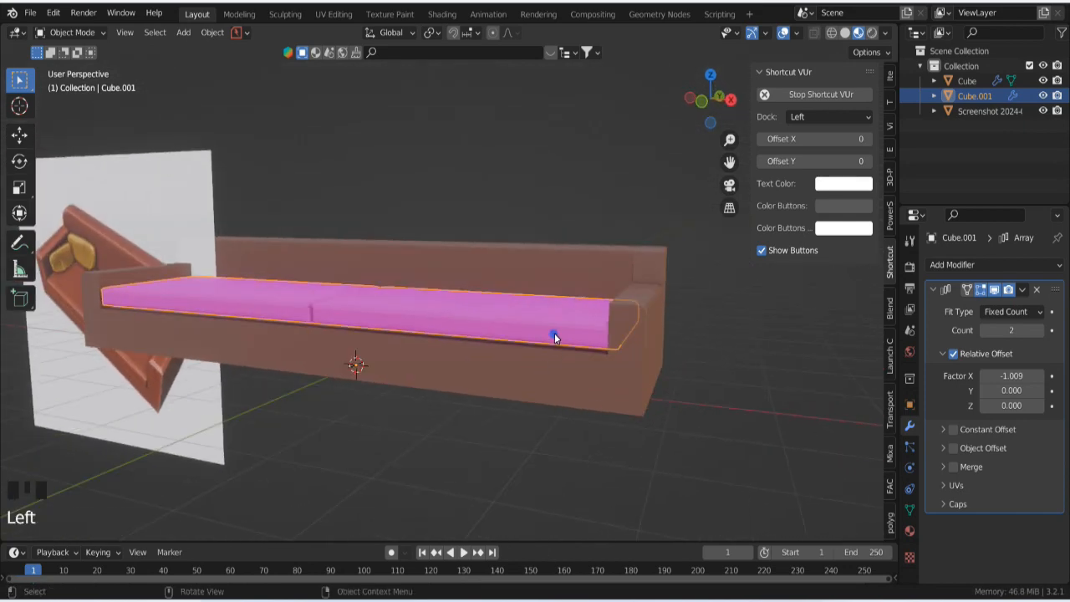
click(910, 530)
click(1020, 458)
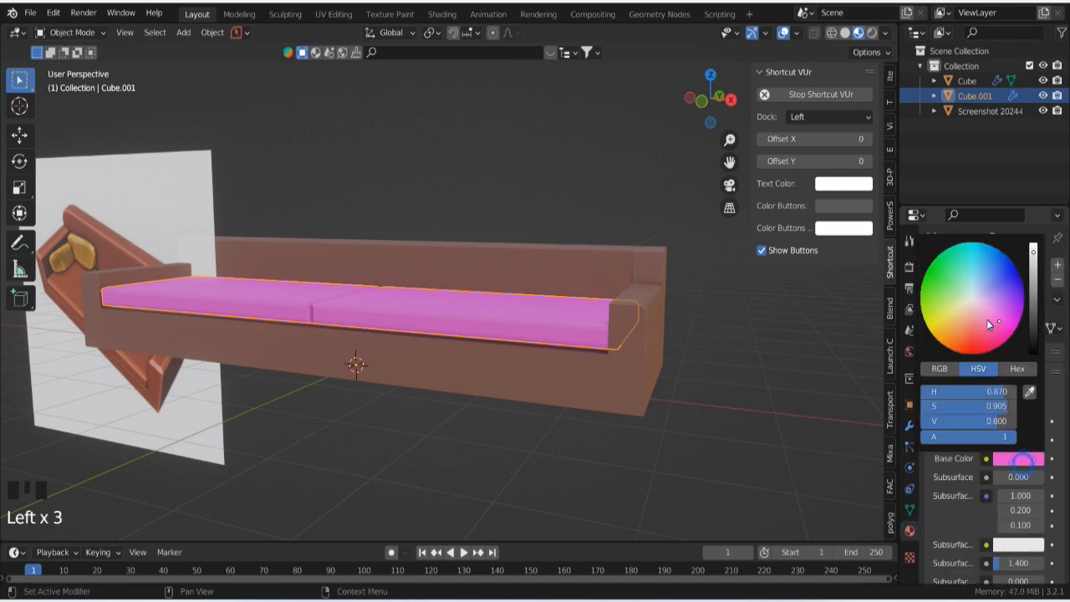
click(1029, 392)
click(635, 350)
scroll(526, 335, up, 4)
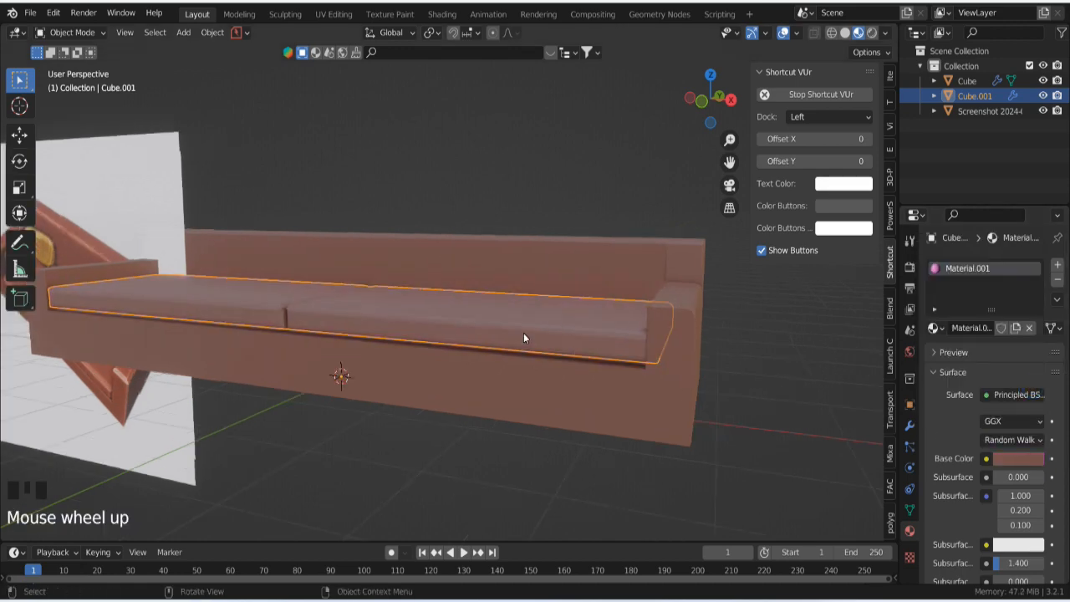
shift+middle_drag(677, 387, 891, 431)
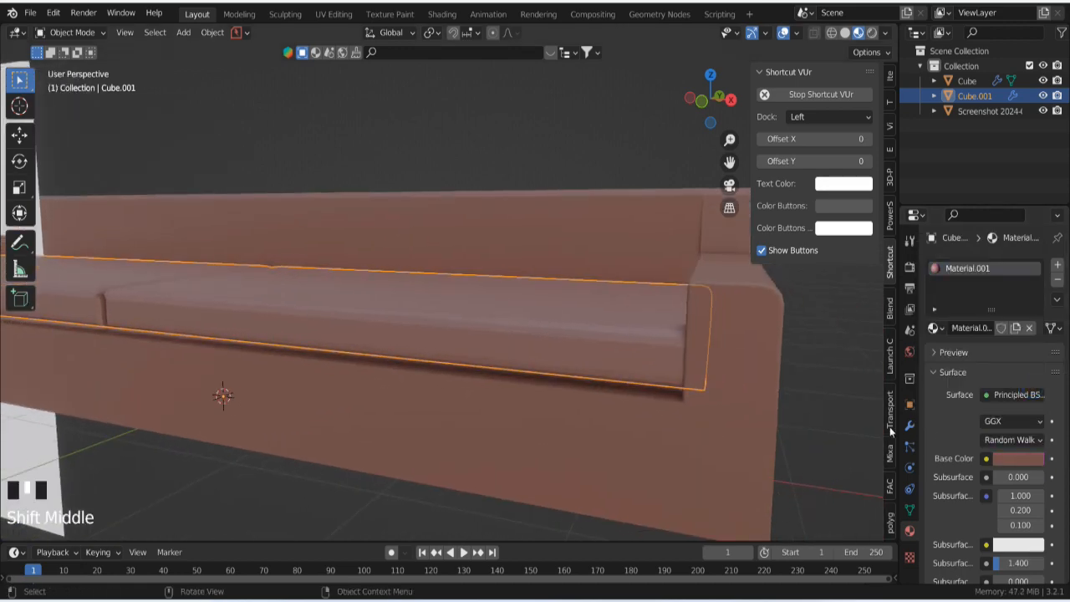
Step: Shift the seat cushions' base color slightly towards red so they stand apart from the sofa body
click(1028, 462)
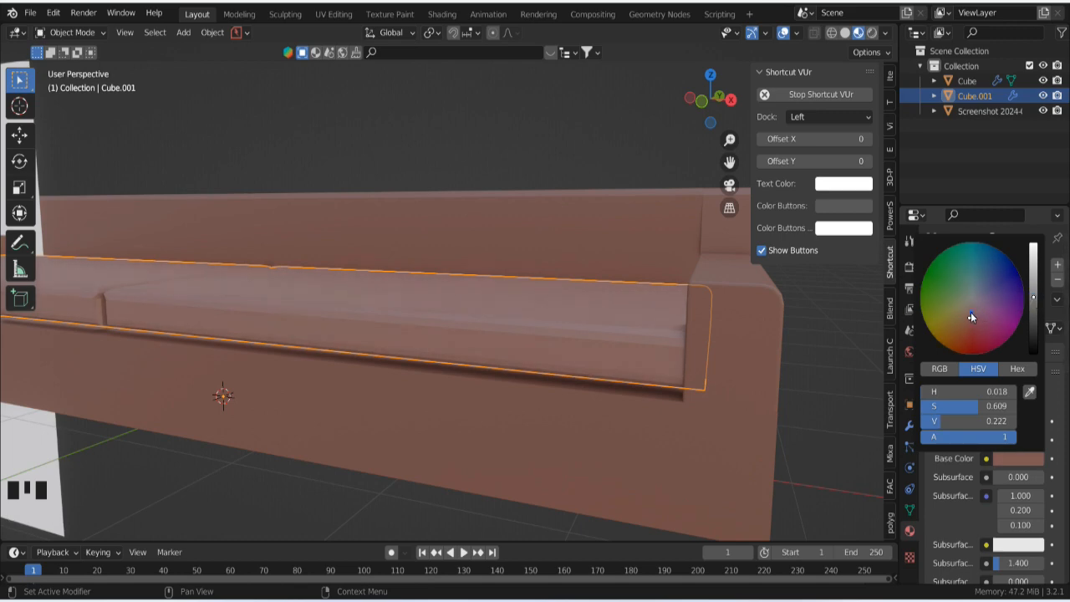
drag(972, 317, 974, 322)
scroll(494, 309, down, 2)
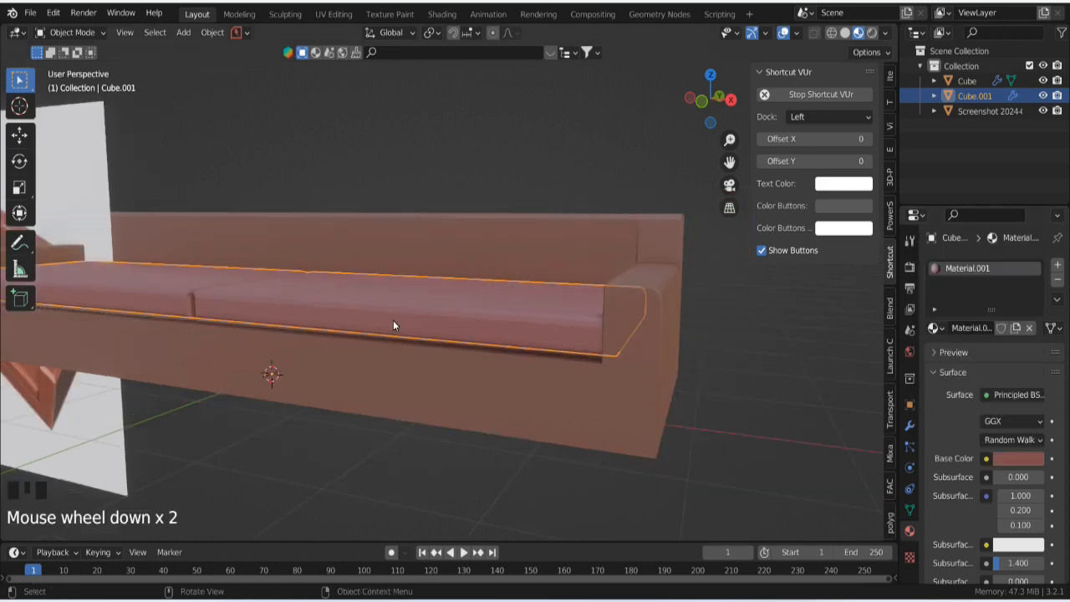
shift+middle_drag(394, 325, 527, 325)
scroll(505, 336, down, 4)
click(527, 324)
key(shift+d)
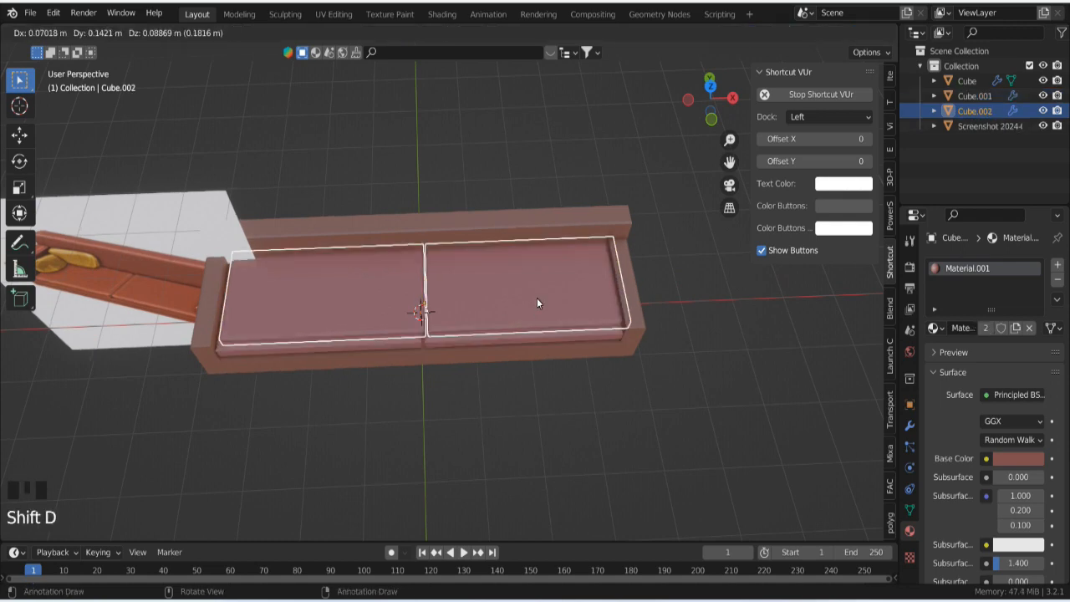
right_click(539, 281)
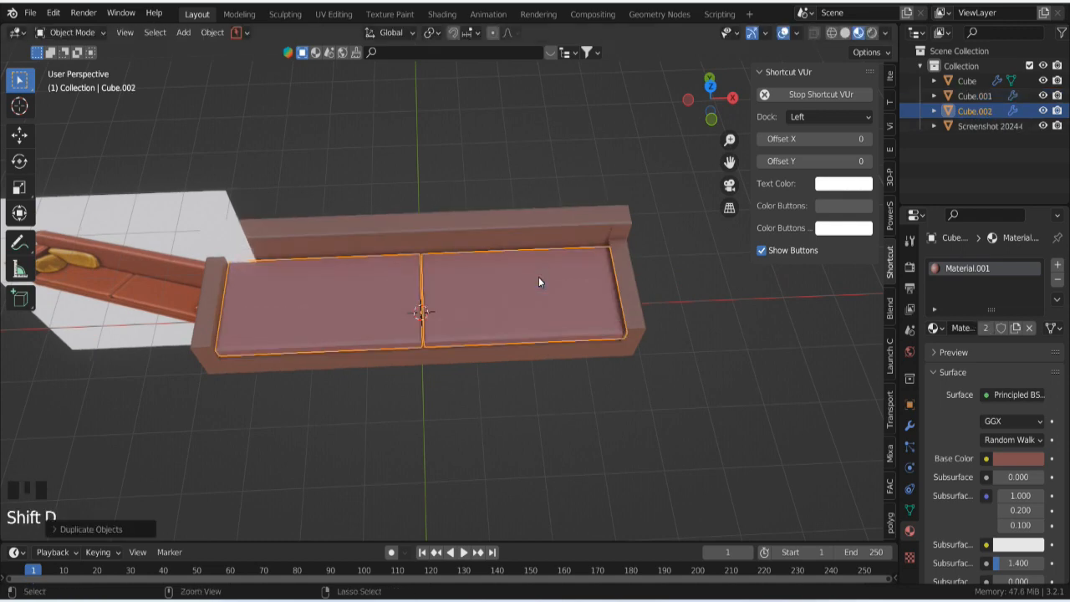
key(ctrl+z)
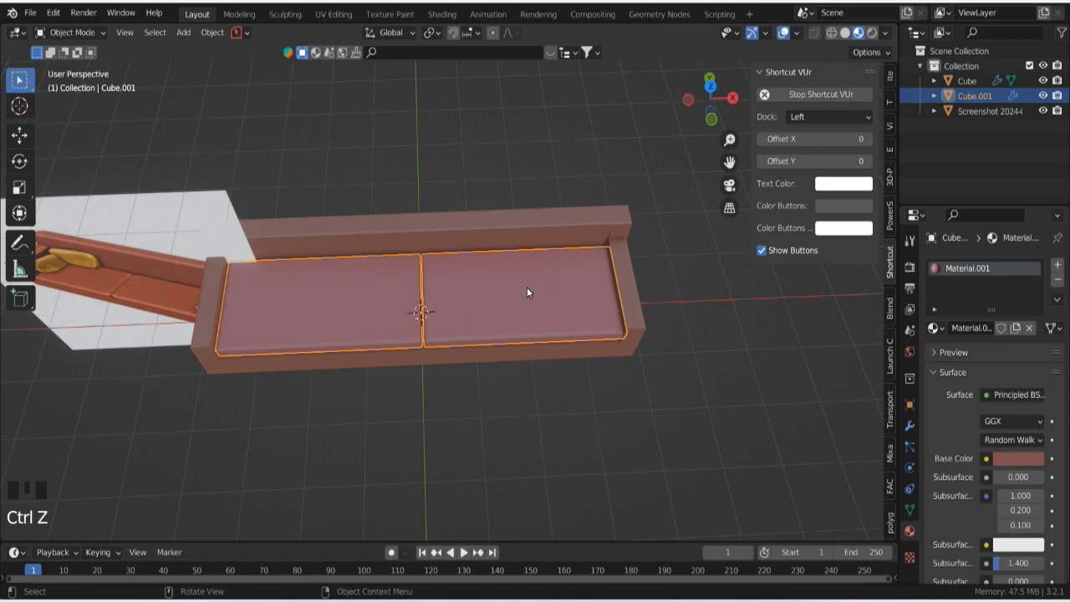
Step: Compare the modelled sofa's shape and colors with the sofa in the reference image
middle_drag(527, 289, 445, 332)
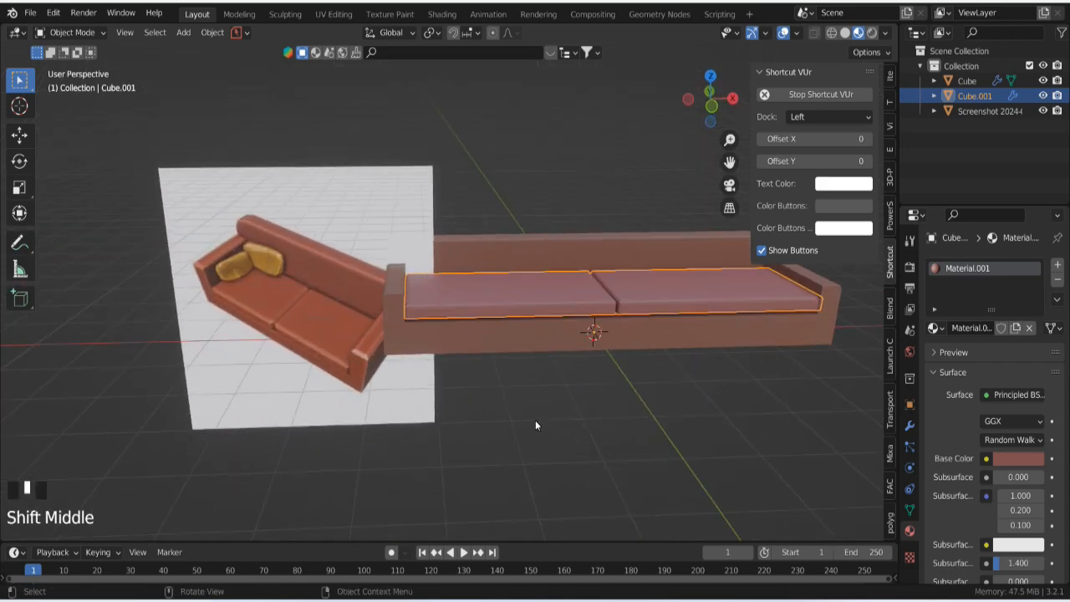
scroll(535, 424, down, 4)
shift+middle_drag(576, 402, 468, 387)
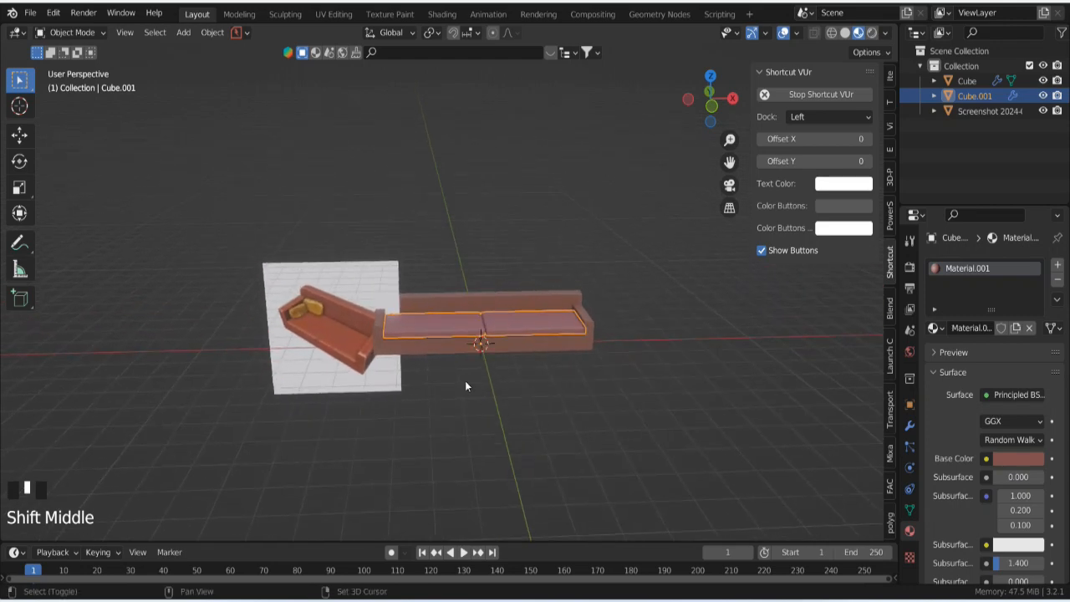
click(334, 322)
middle_drag(608, 398, 431, 314)
scroll(576, 351, up, 2)
scroll(513, 379, up, 7)
scroll(499, 352, down, 3)
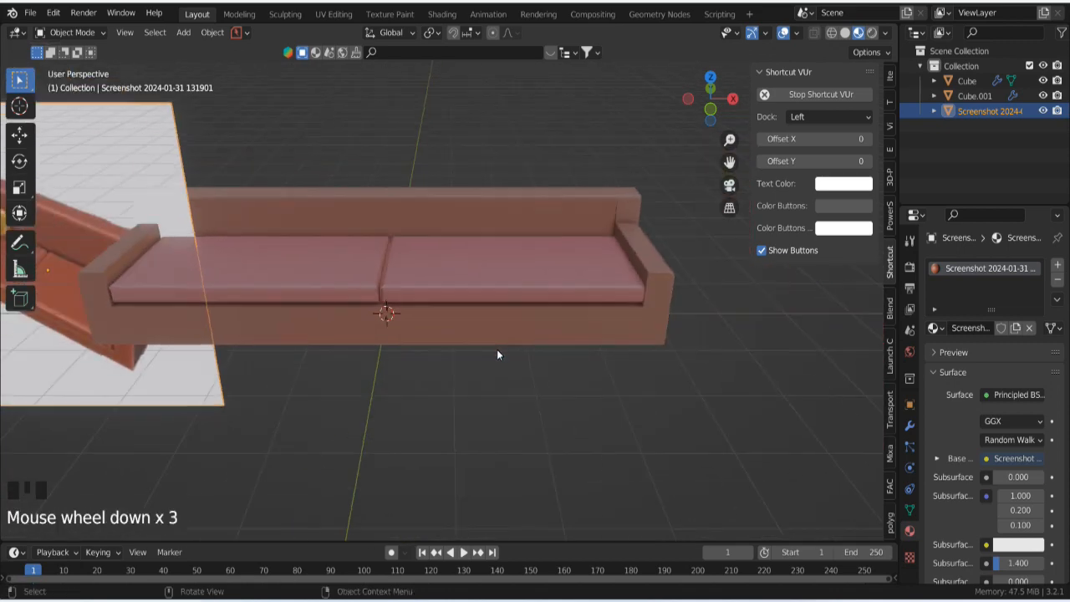
middle_drag(499, 351, 520, 302)
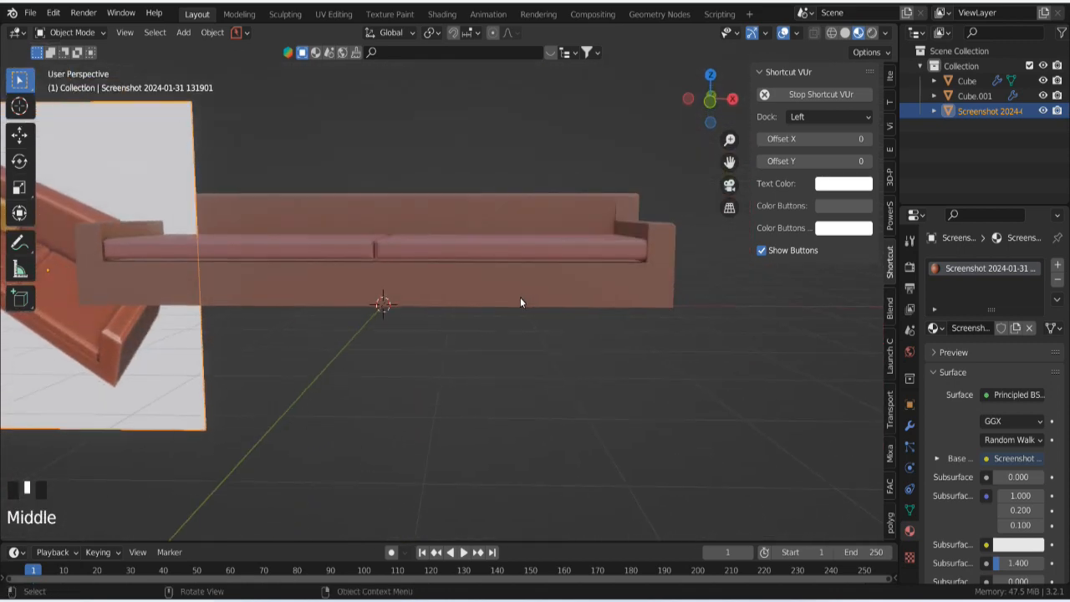
Step: Lower the seat cushions slightly along the Z axis, by about 0.02 m, so they rest on the sofa base
scroll(490, 302, up, 3)
shift+middle_drag(487, 284, 449, 382)
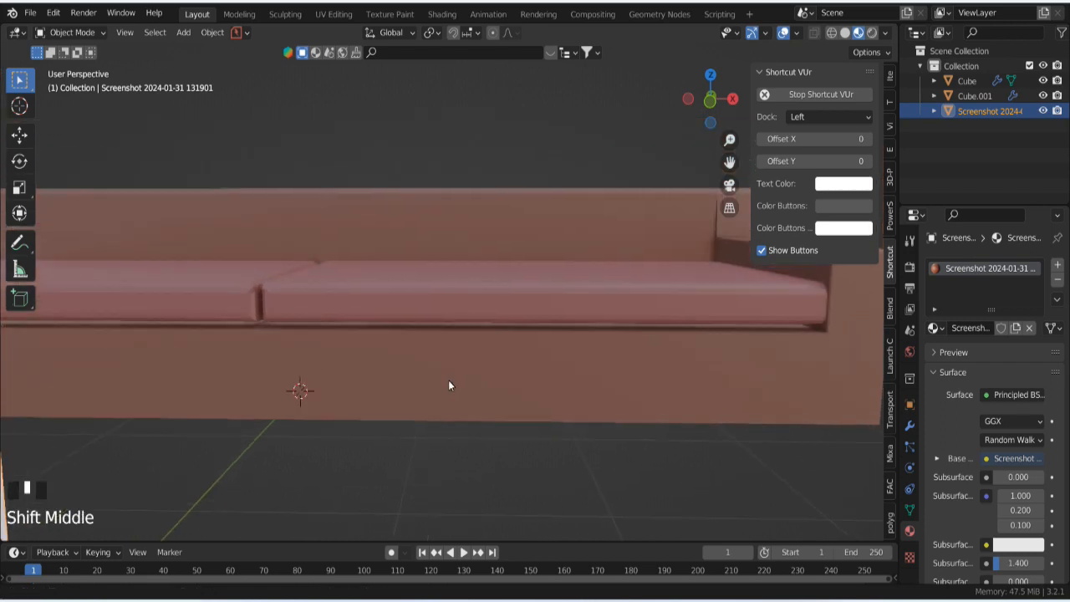
click(493, 316)
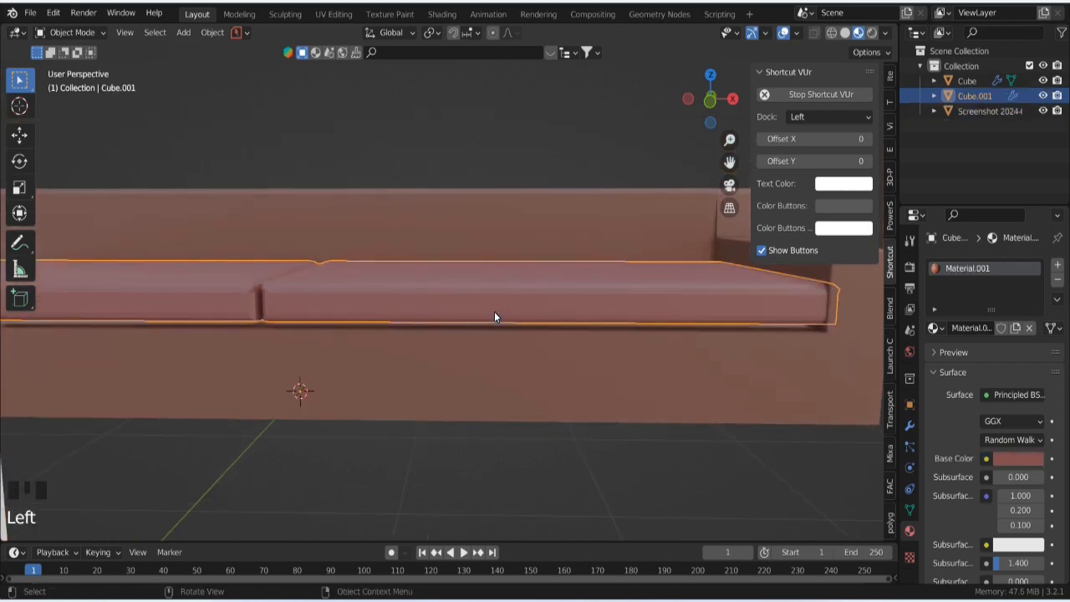
key(g)
key(z)
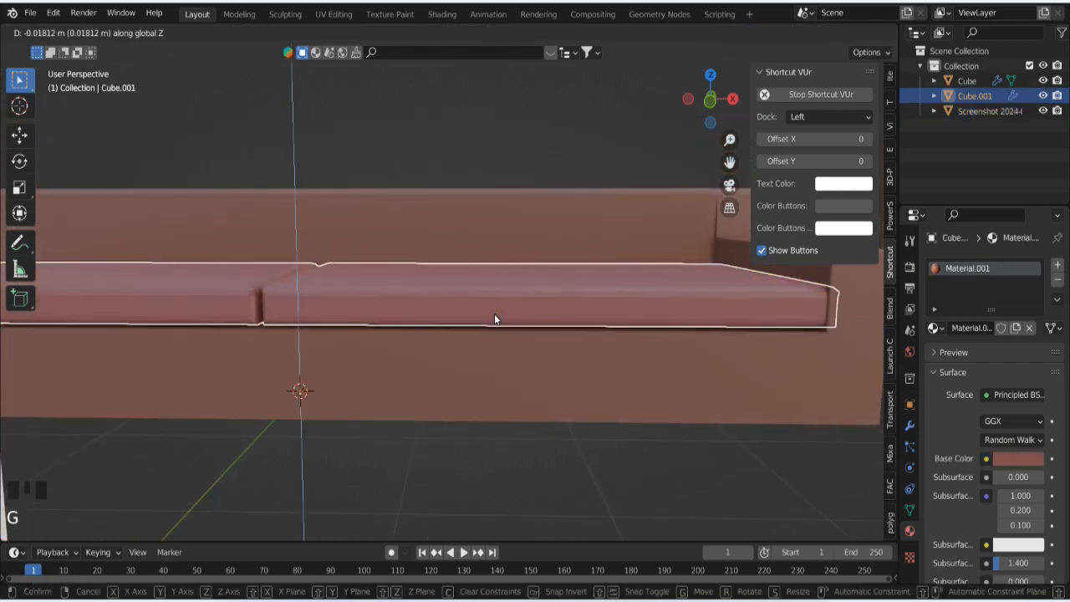
click(494, 313)
scroll(501, 384, down, 2)
middle_drag(500, 384, 495, 500)
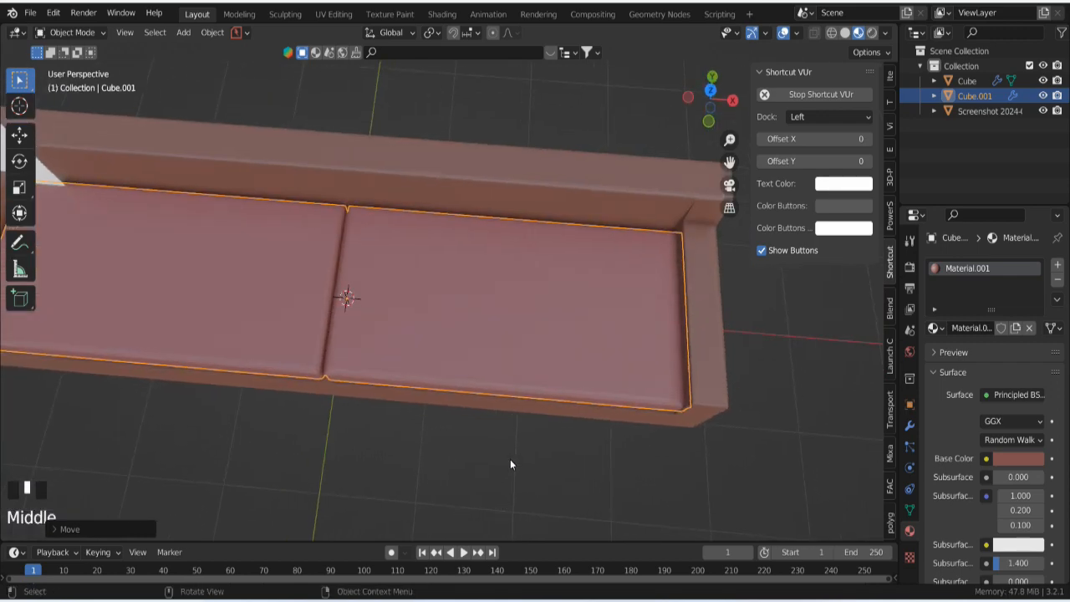
Step: Examine how the seat cushion meets the backrest and armrest, checking its mesh in face mode
middle_drag(498, 361, 464, 319)
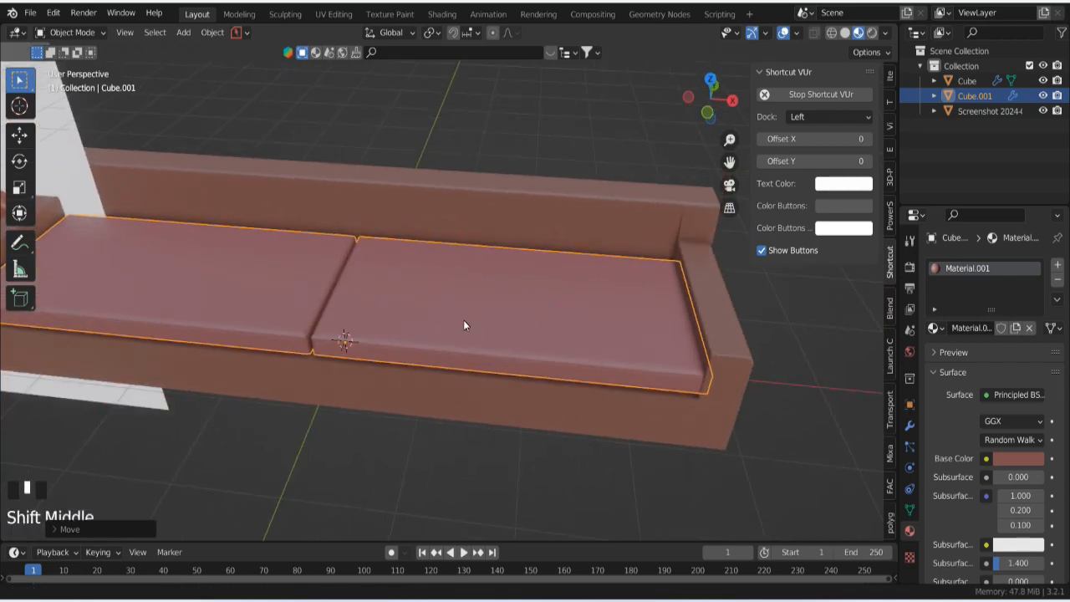
scroll(572, 317, up, 6)
middle_drag(621, 320, 607, 339)
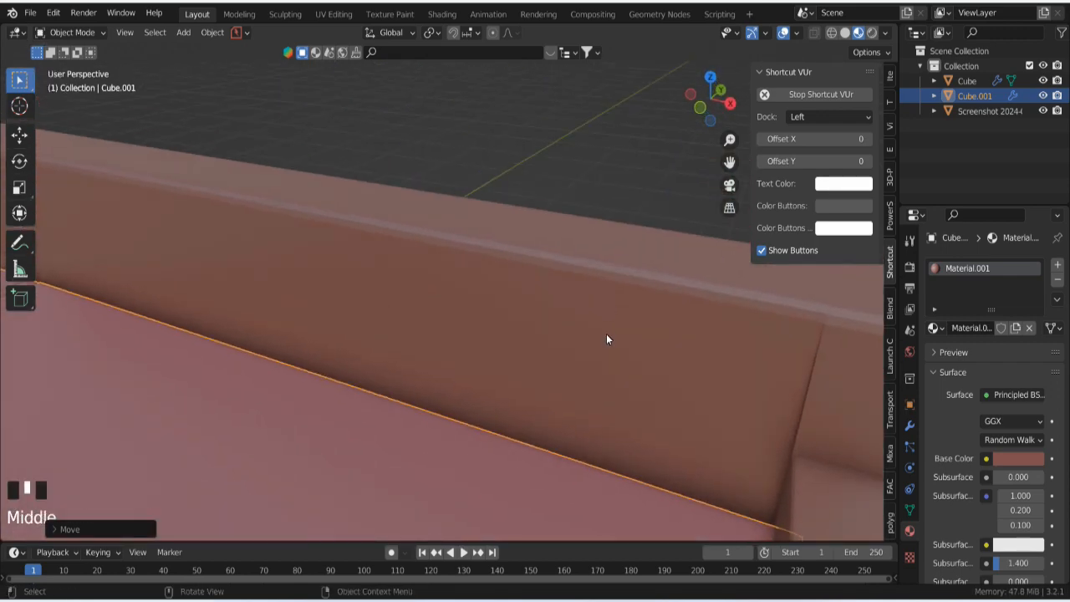
scroll(619, 347, down, 4)
shift+middle_drag(661, 367, 525, 342)
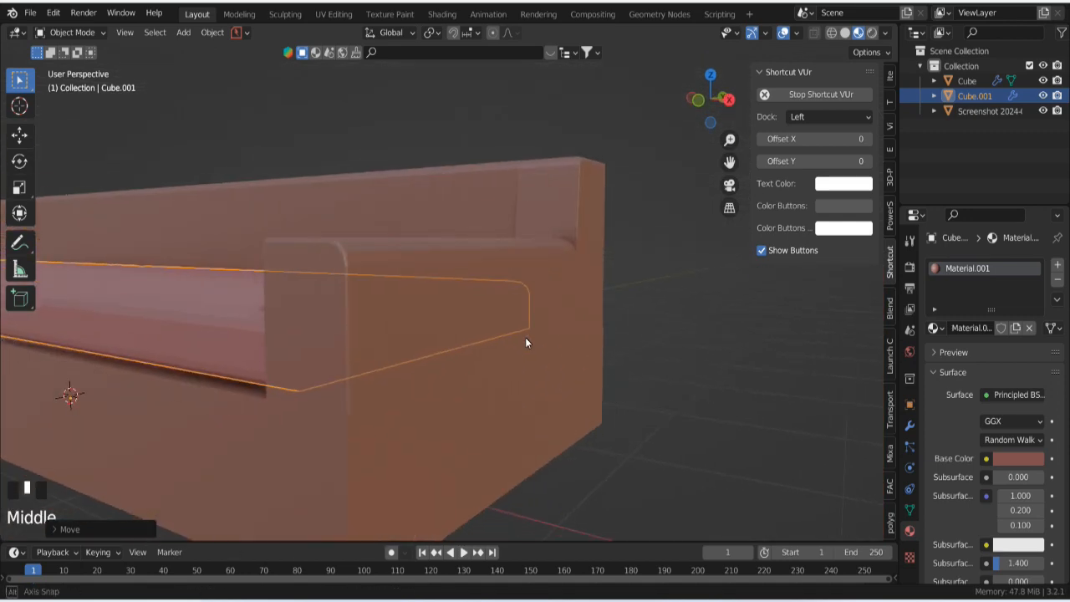
shift+middle_drag(401, 354, 434, 366)
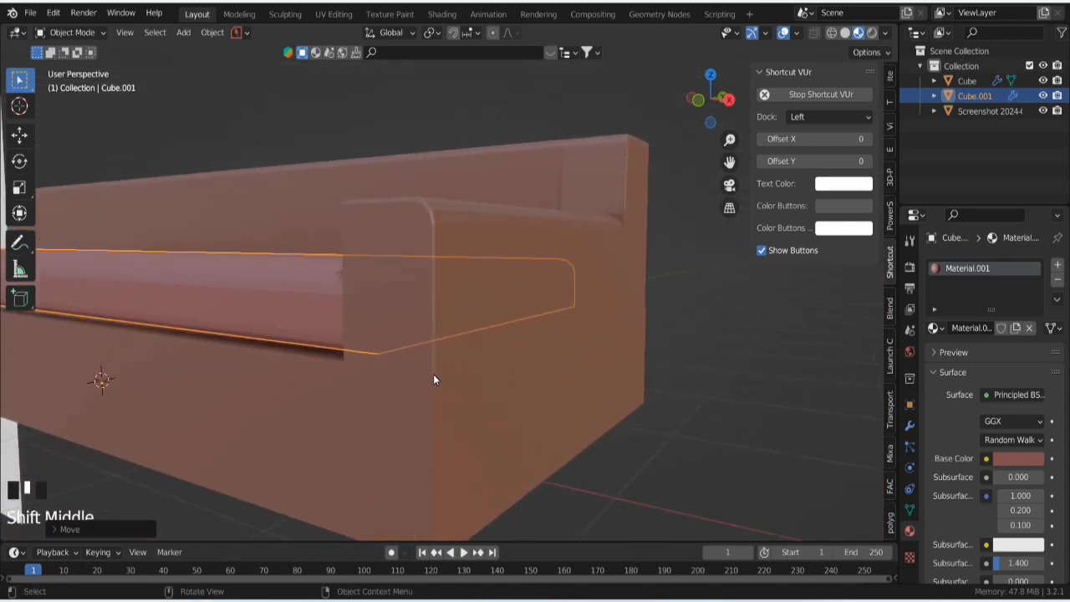
key(Tab)
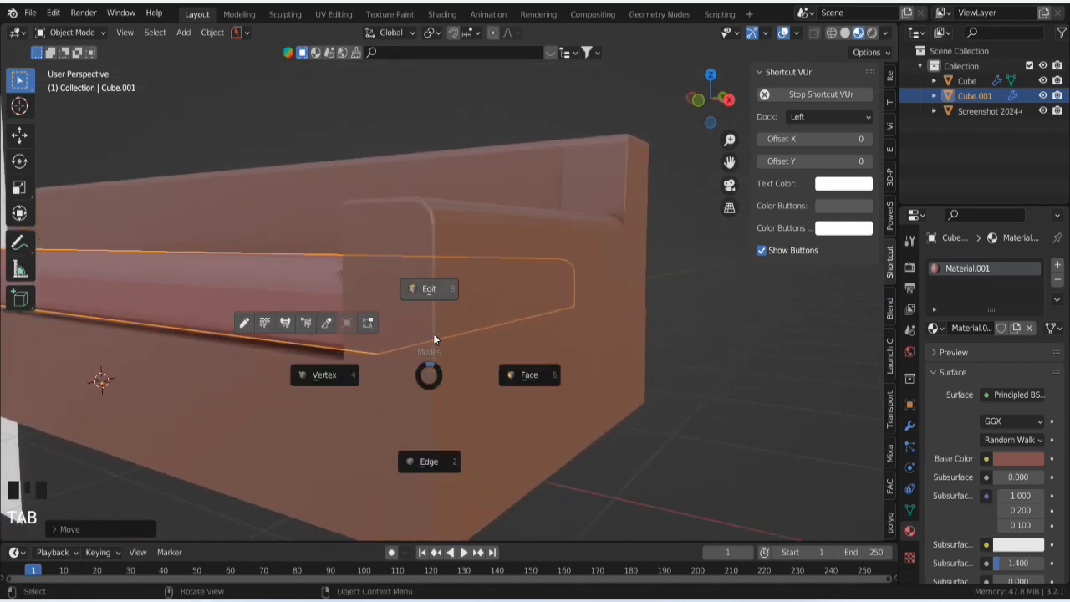
click(669, 345)
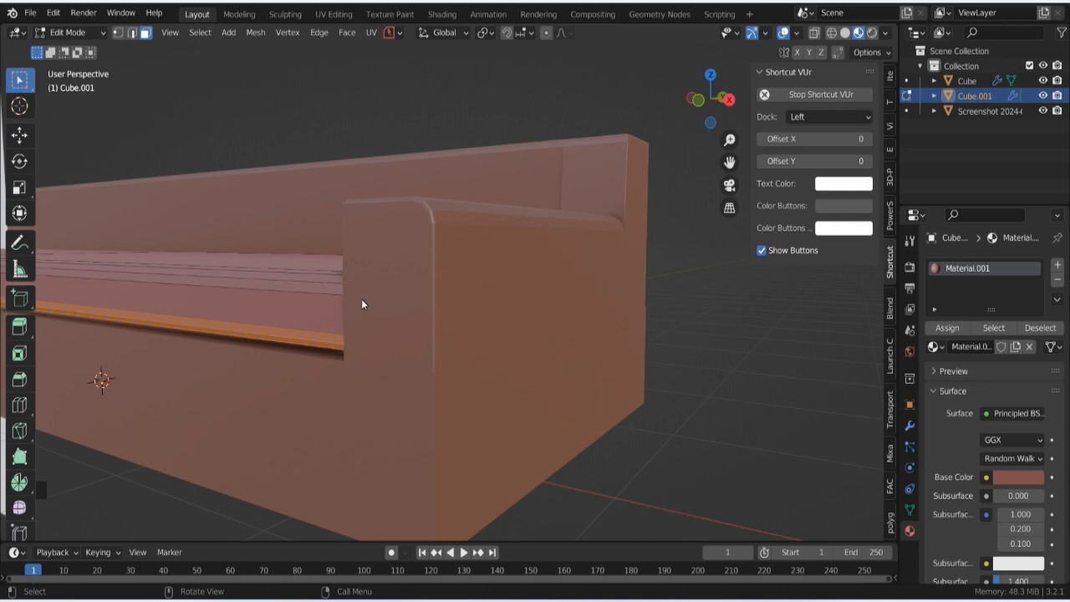
key(Tab)
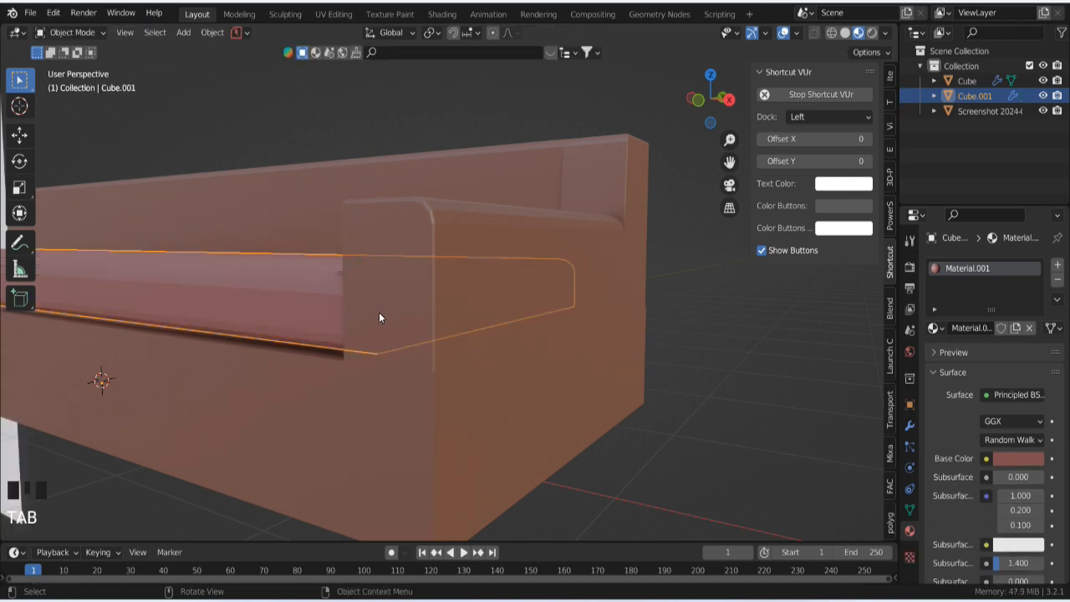
middle_drag(379, 317, 433, 355)
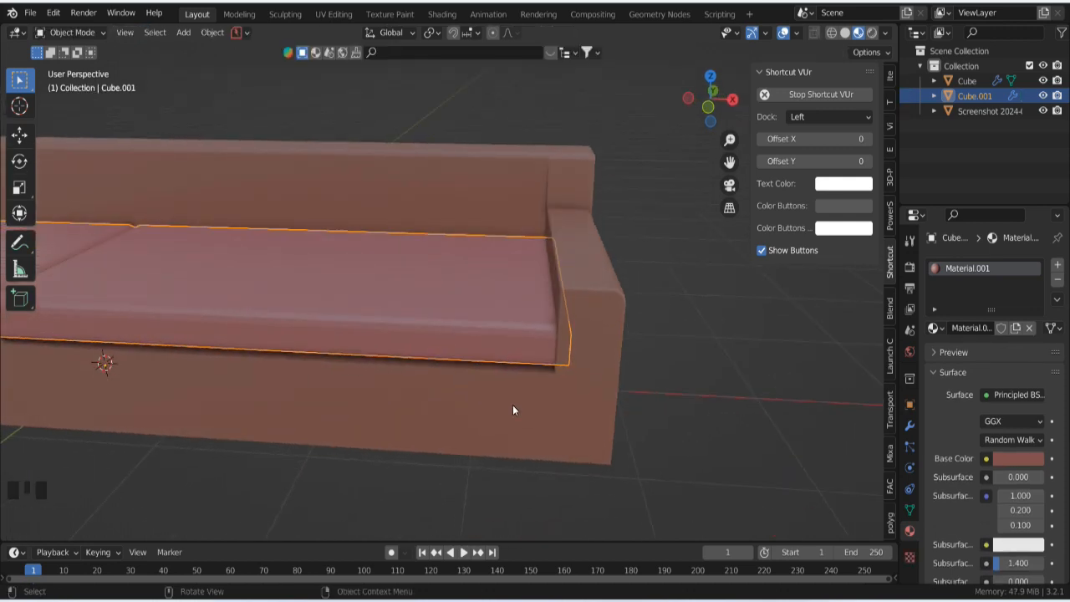
Step: Change the sofa body's base color to a brighter orange-brown with hue 0.050, saturation 0.956 and value 0.343
middle_drag(765, 469, 770, 451)
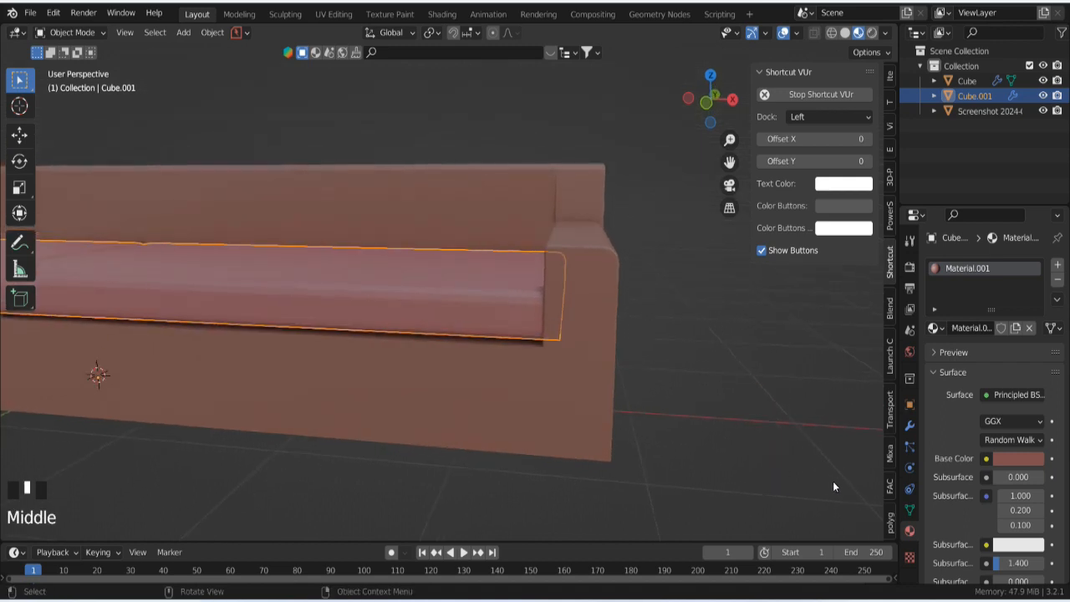
click(605, 355)
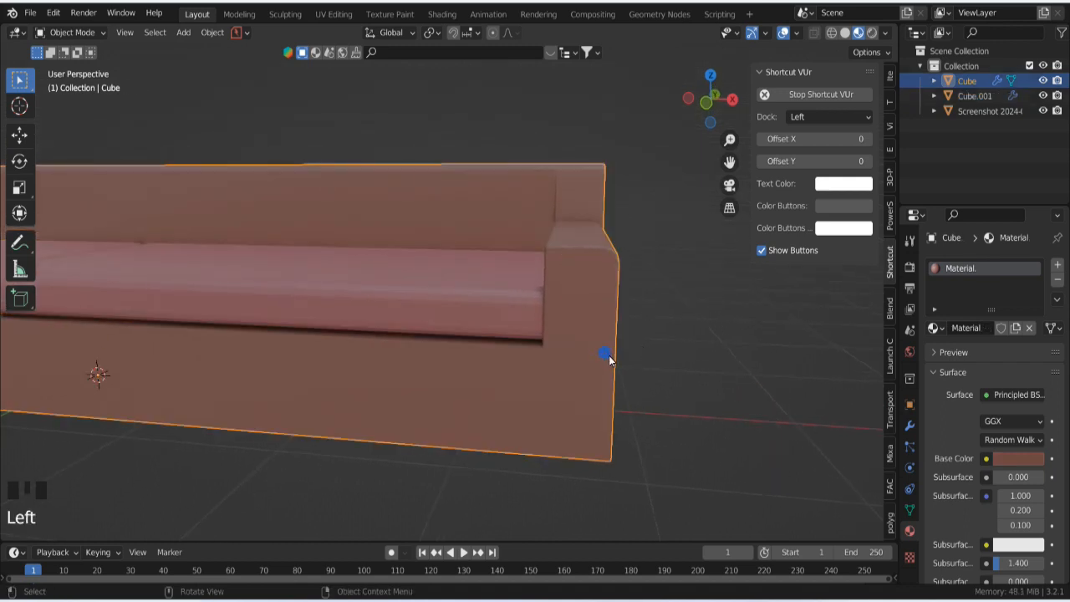
shift+middle_drag(453, 331, 564, 423)
scroll(575, 393, down, 3)
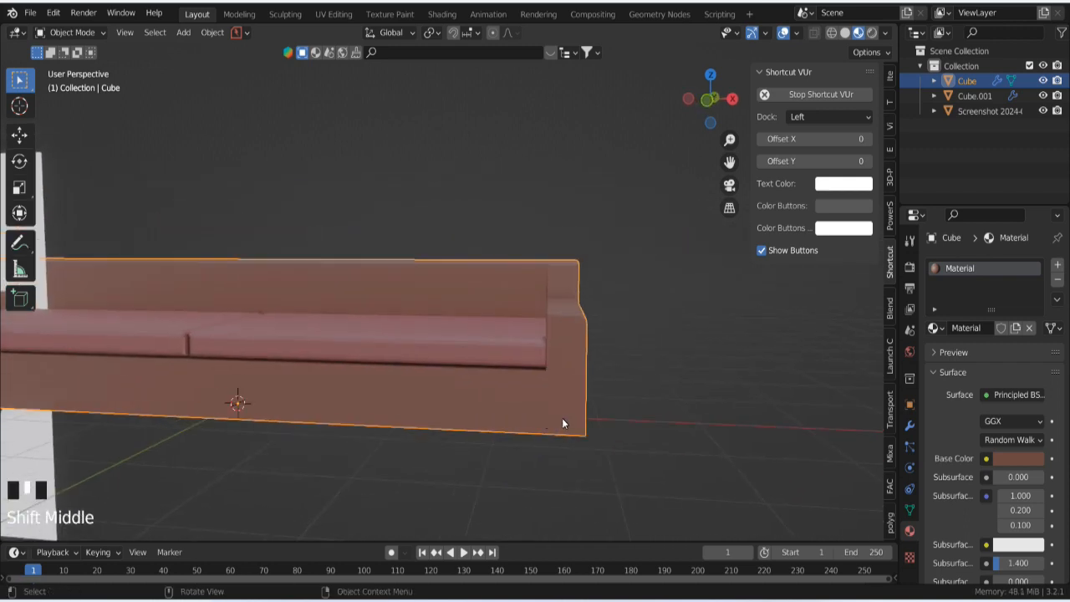
click(1003, 458)
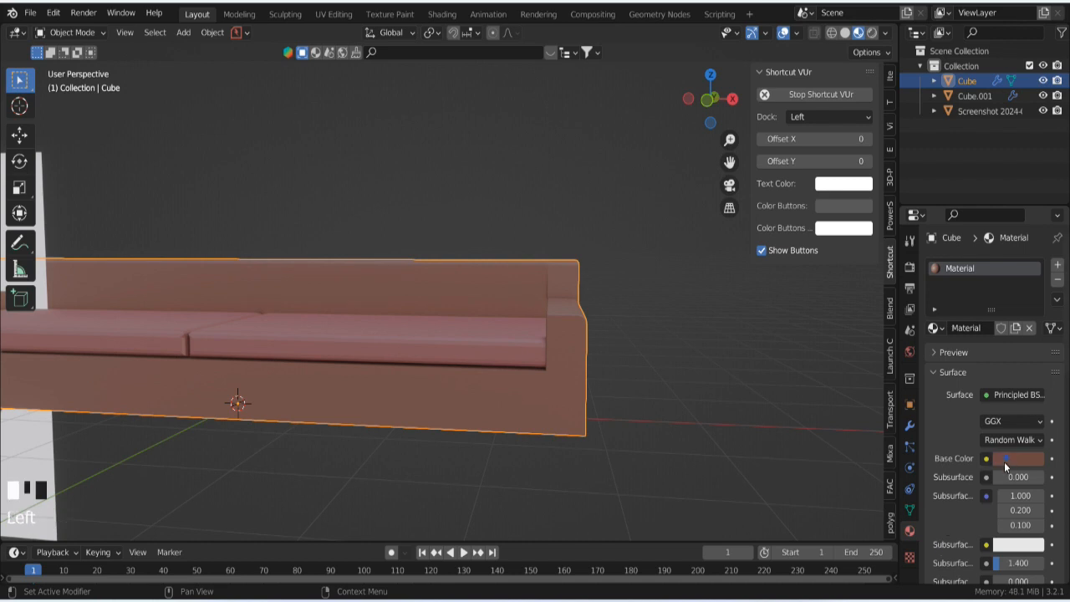
click(1006, 458)
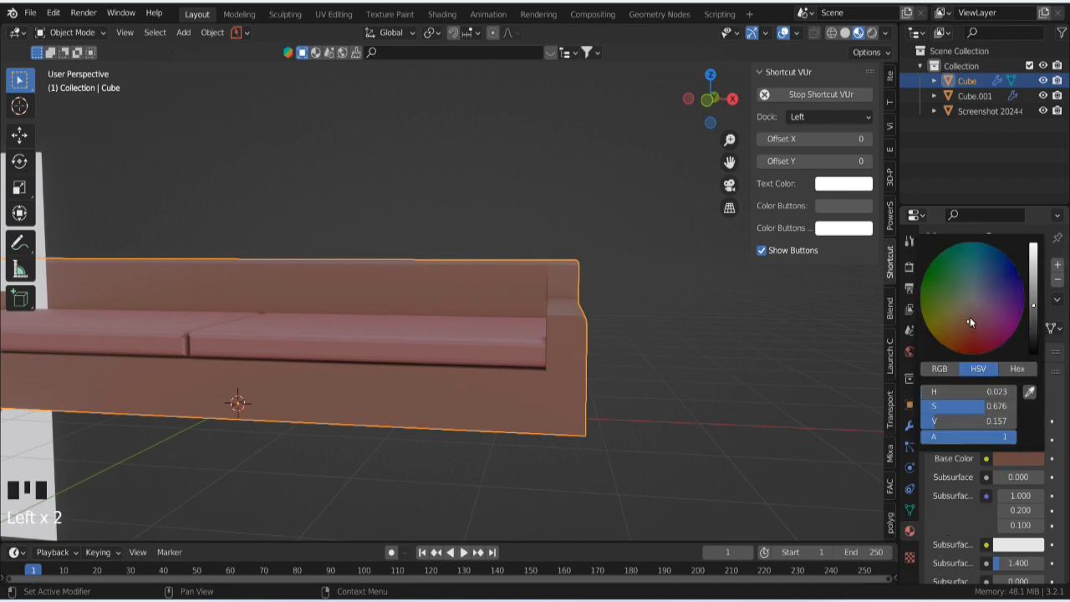
drag(973, 319, 952, 337)
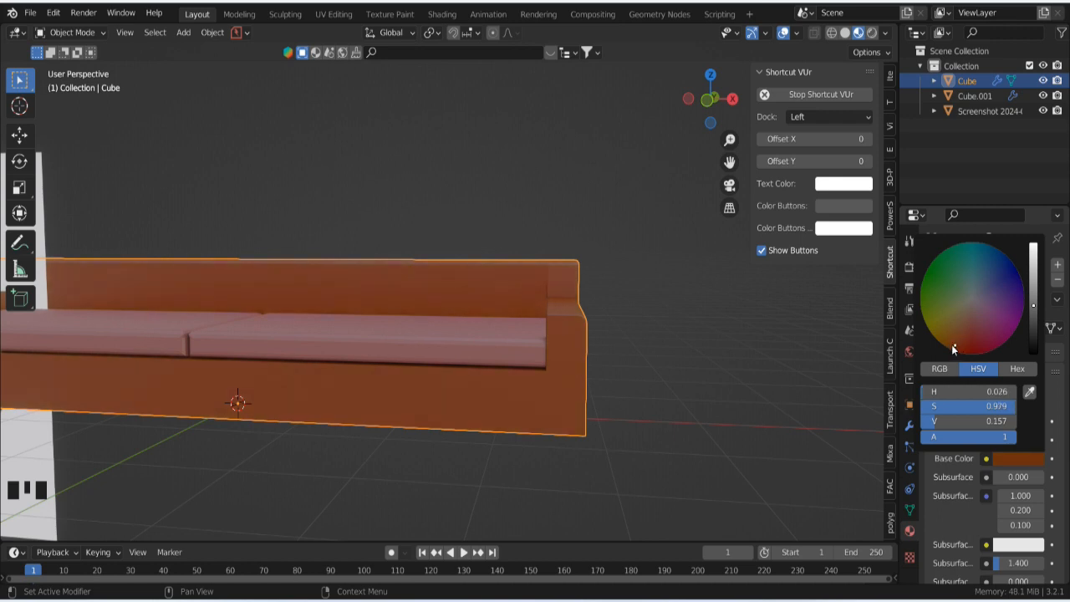
drag(1033, 304, 1034, 285)
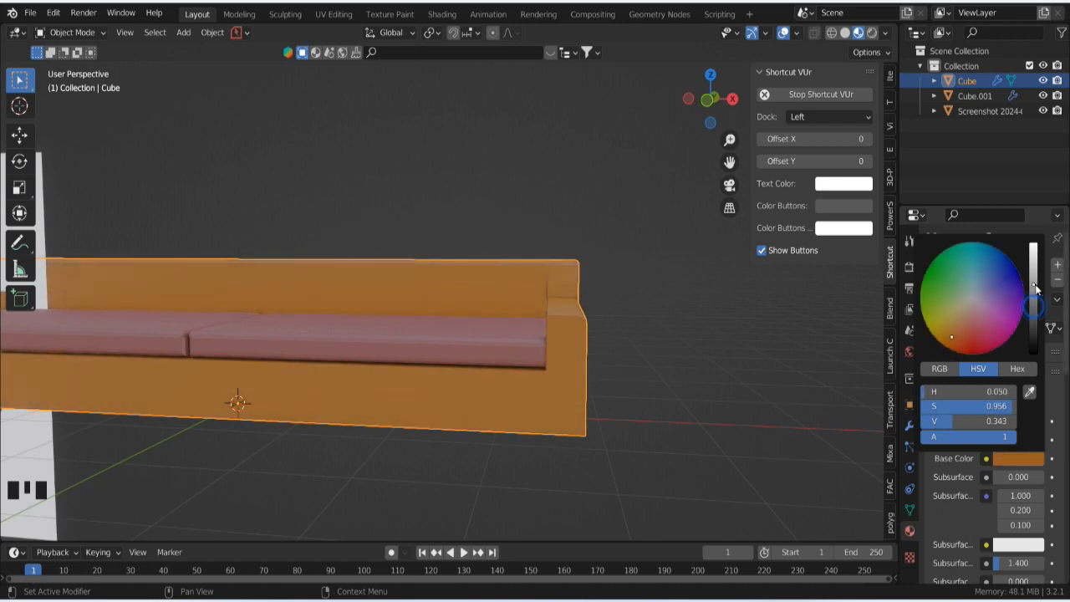
Step: Change the seat cushions' base color to a darker orange-brown with hue 0.043, saturation 0.978 and value 0.222
shift+middle_drag(491, 318, 500, 346)
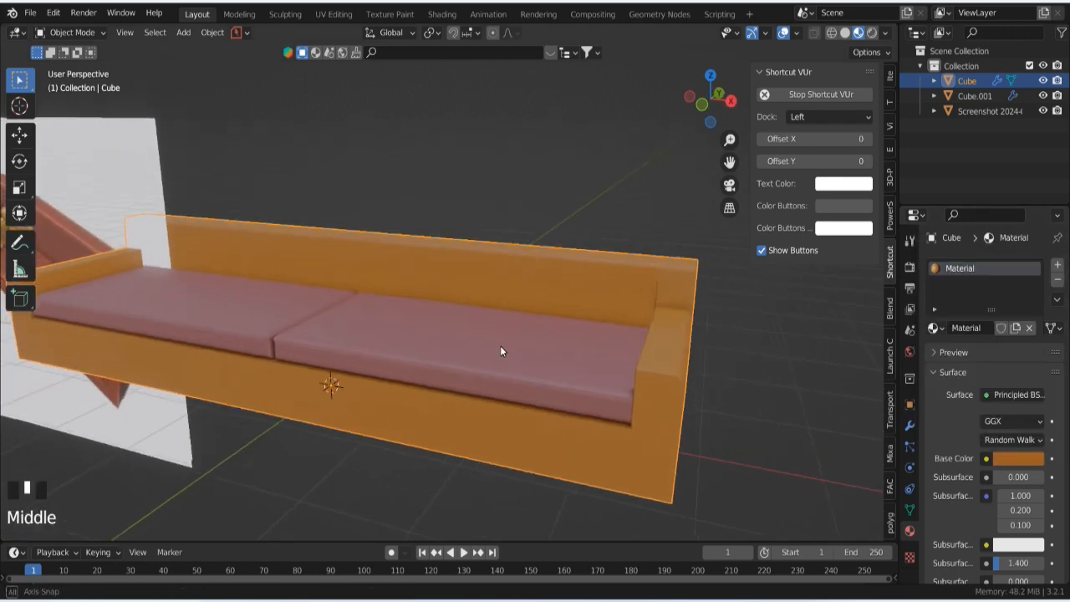
click(500, 346)
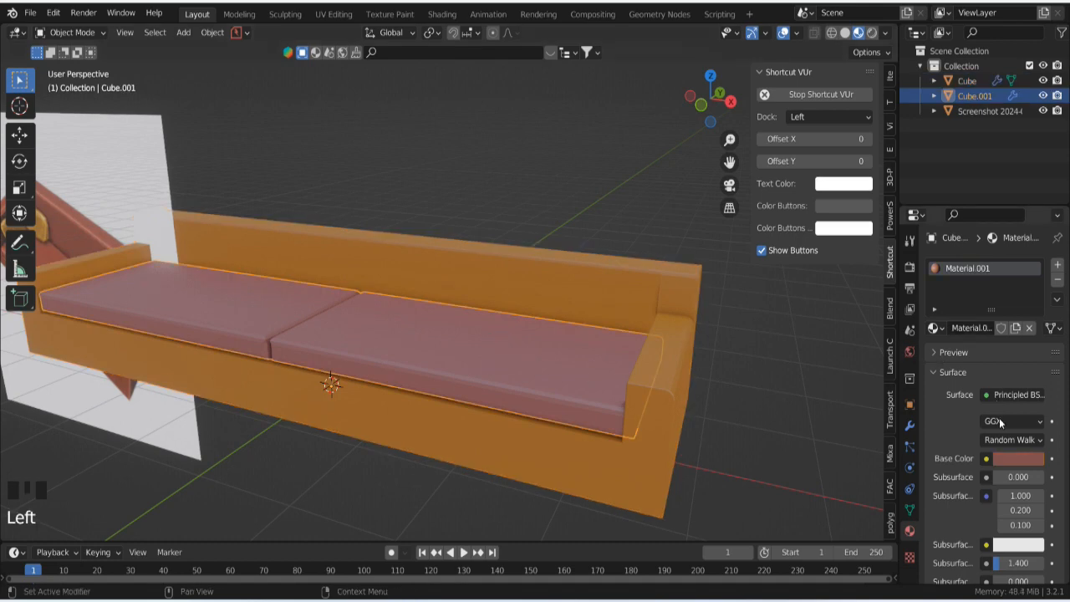
click(1003, 457)
mouse_move(971, 316)
mouse_down()
mouse_move(990, 308)
mouse_move(1002, 319)
mouse_move(964, 328)
mouse_move(951, 345)
mouse_up()
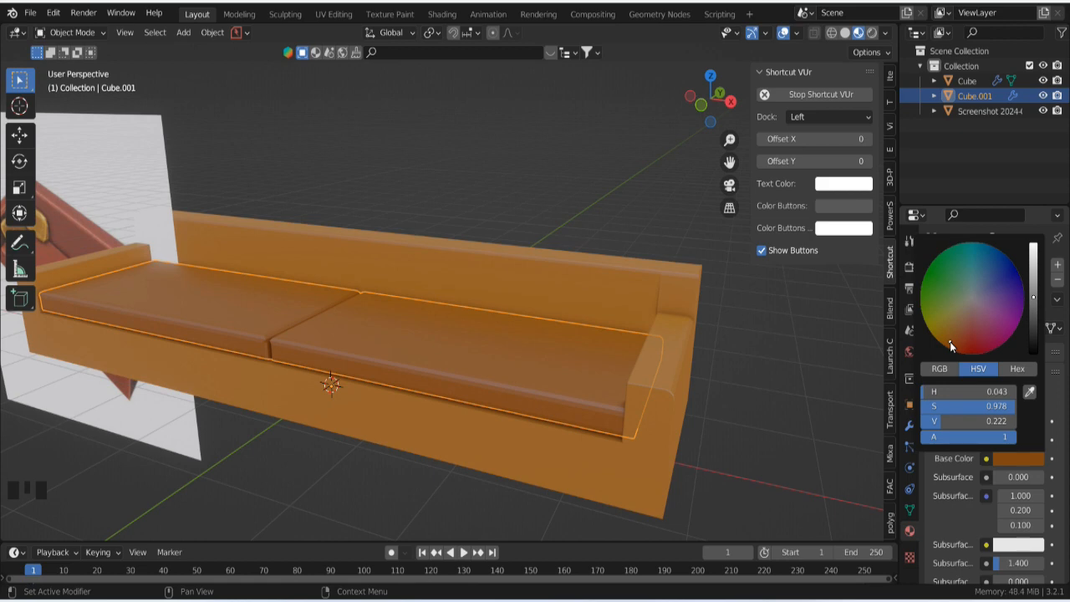
scroll(432, 341, down, 4)
shift+middle_drag(416, 348, 484, 302)
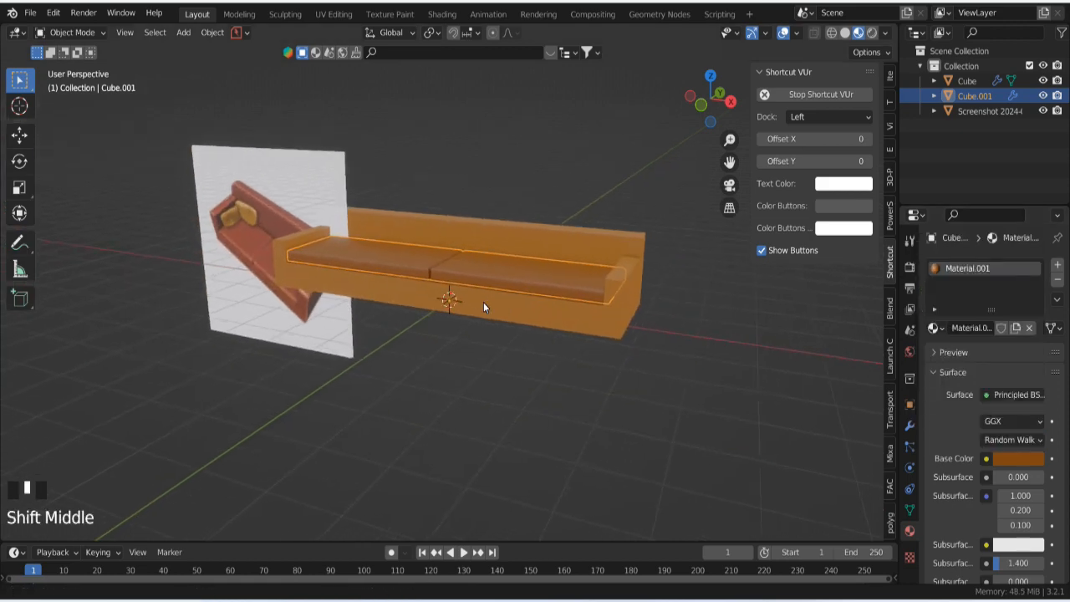
Step: Apply smooth shading to the seat cushions
scroll(533, 346, up, 7)
shift+middle_drag(591, 332, 134, 359)
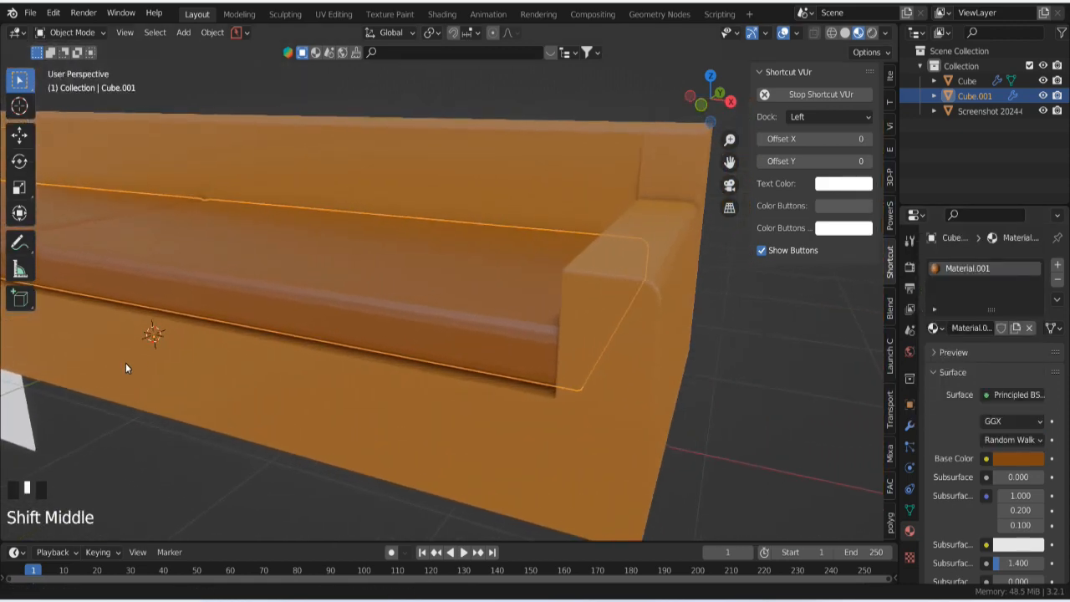
middle_drag(449, 338, 440, 329)
scroll(439, 326, down, 2)
shift+middle_drag(380, 314, 418, 337)
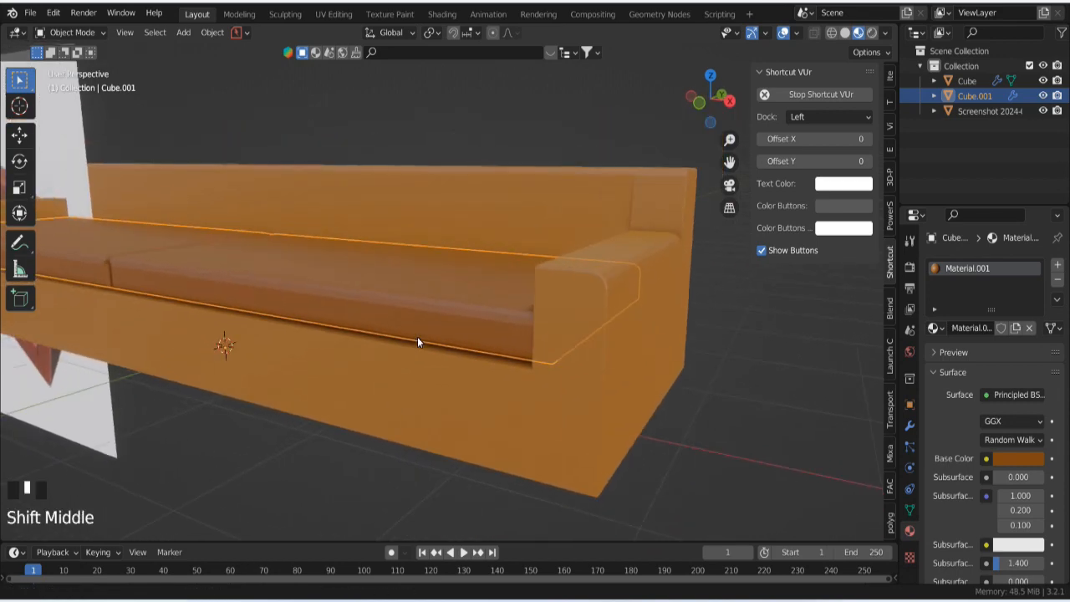
click(425, 319)
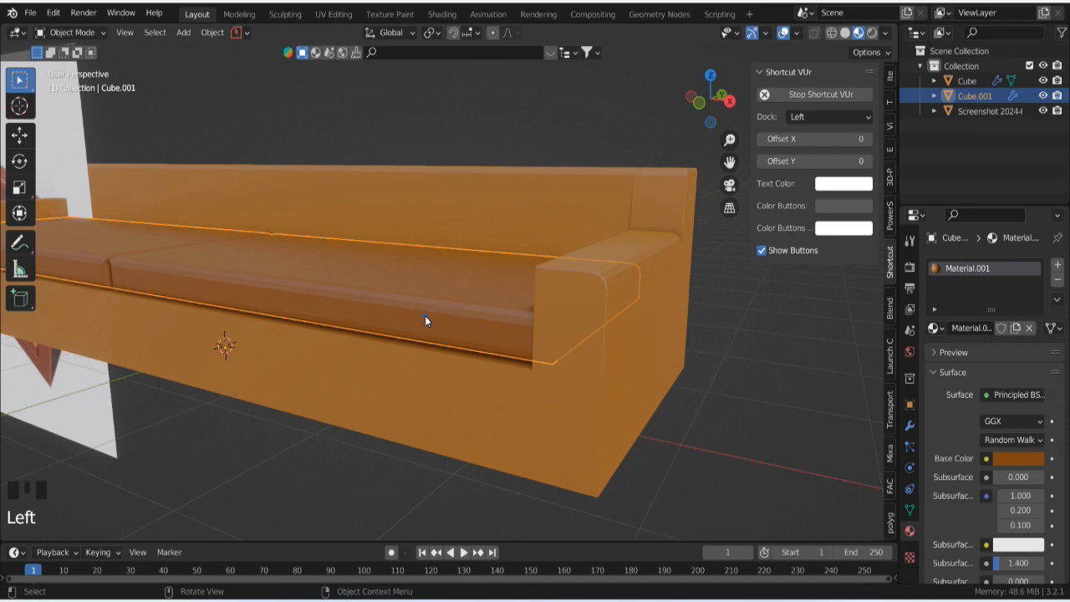
right_click(425, 320)
click(425, 316)
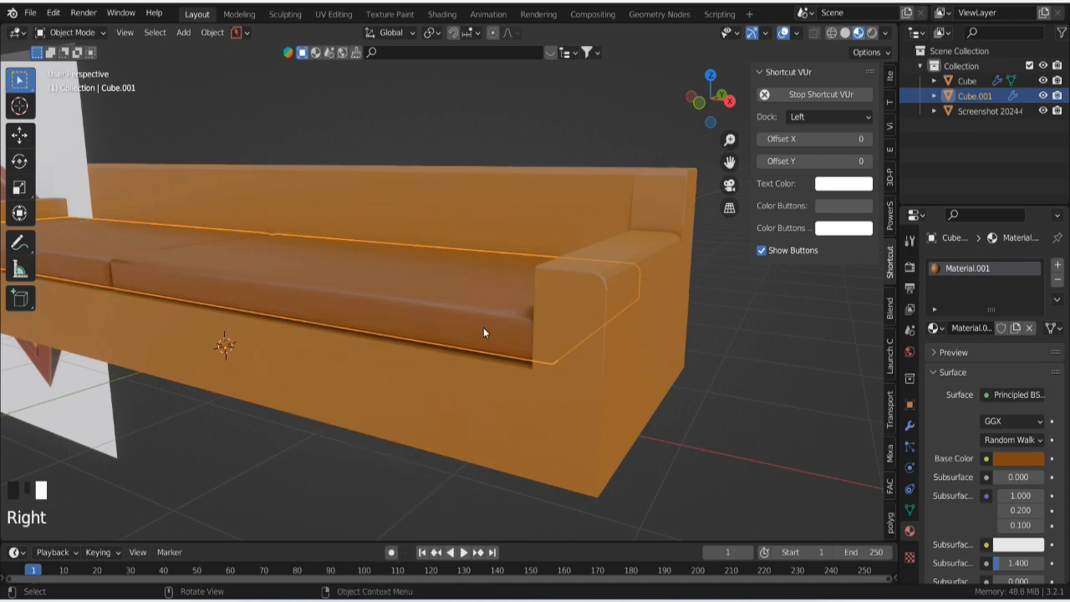
Step: Turn on Auto Smooth at 30° in the seat cushions' normals settings
click(912, 490)
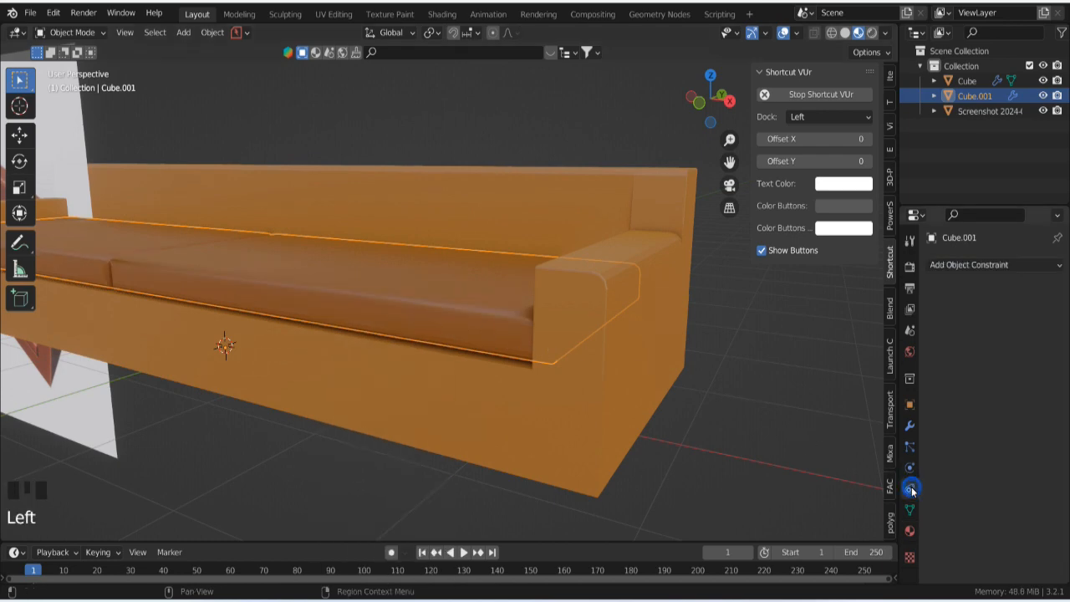
click(910, 448)
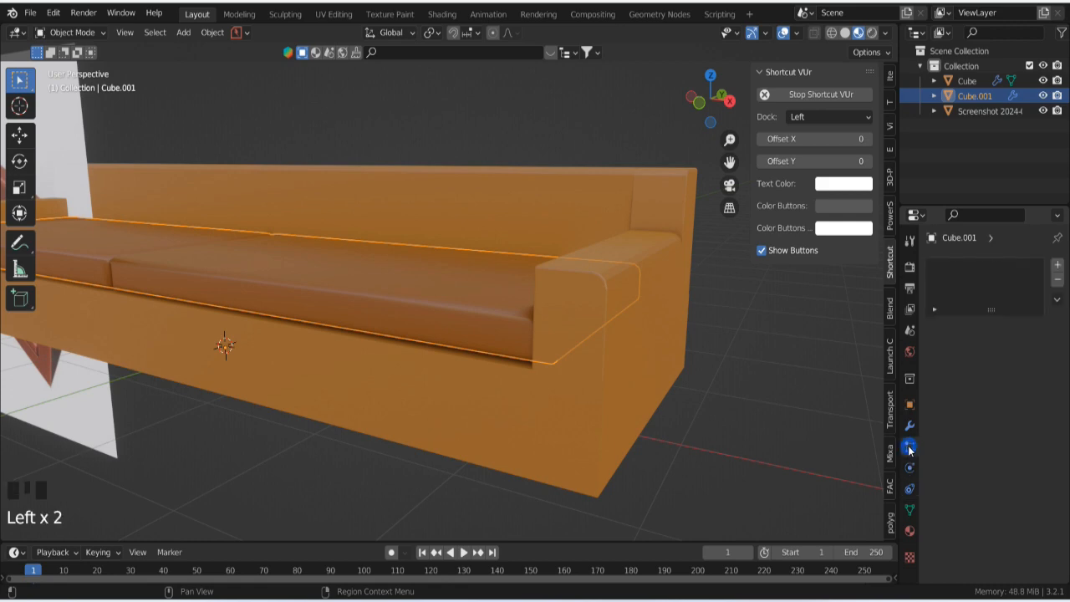
click(911, 475)
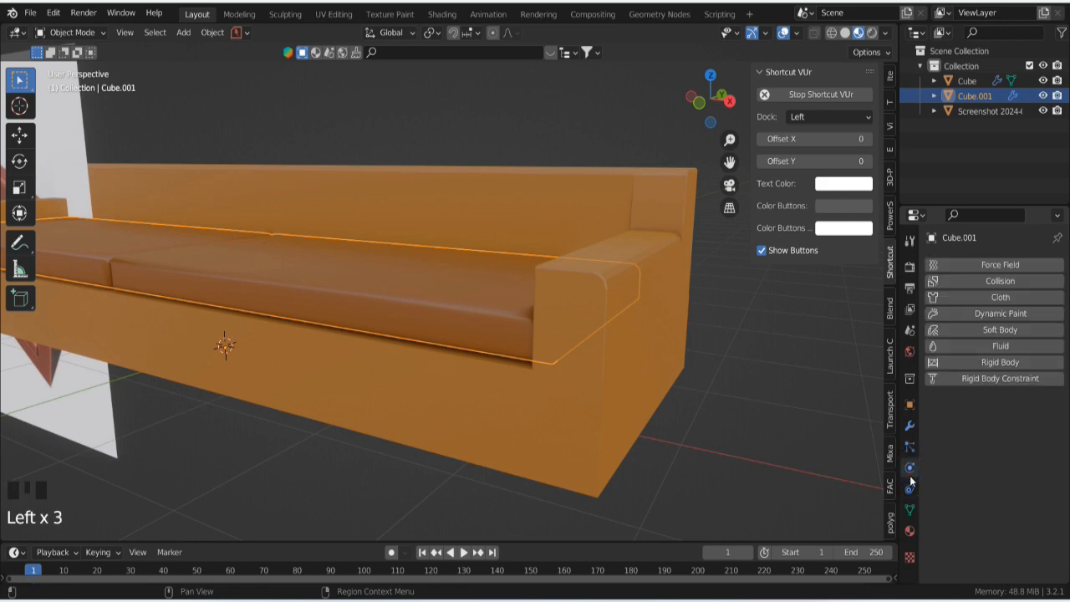
click(911, 509)
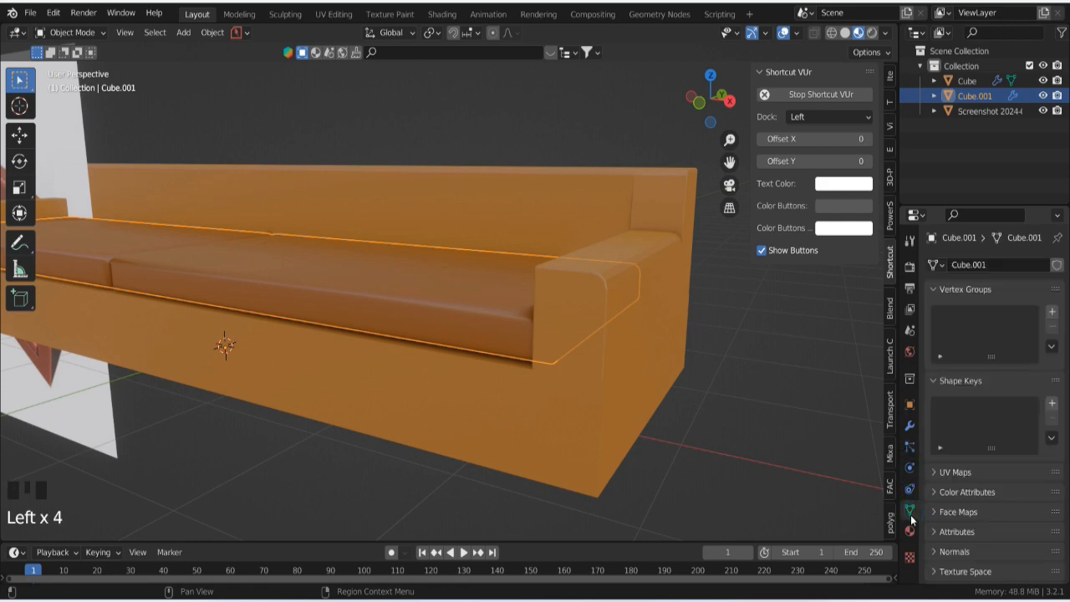
scroll(964, 530, down, 1)
click(938, 528)
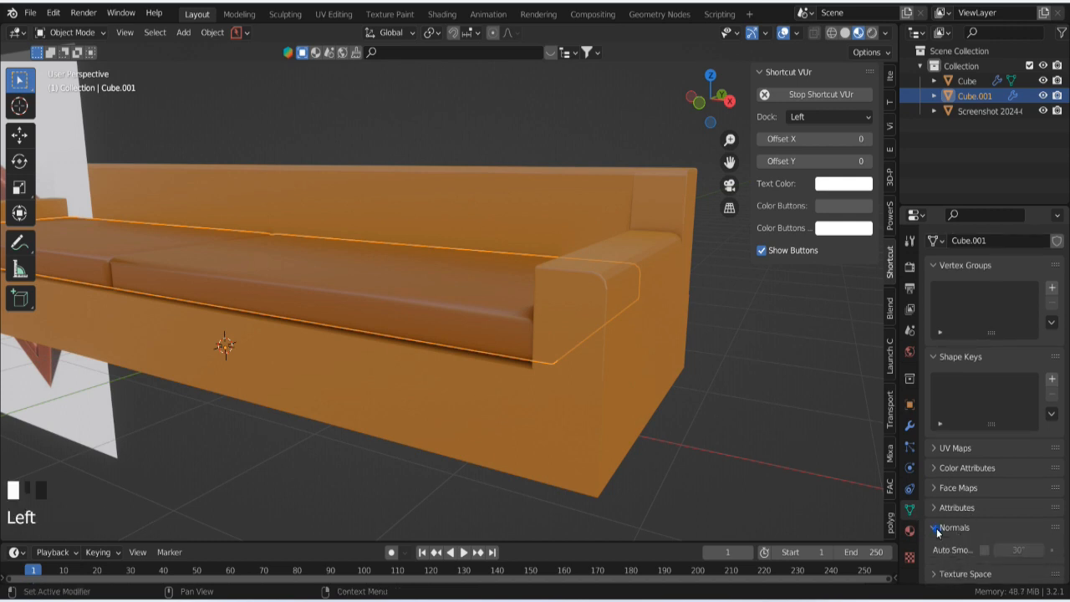
scroll(970, 532, down, 1)
click(986, 527)
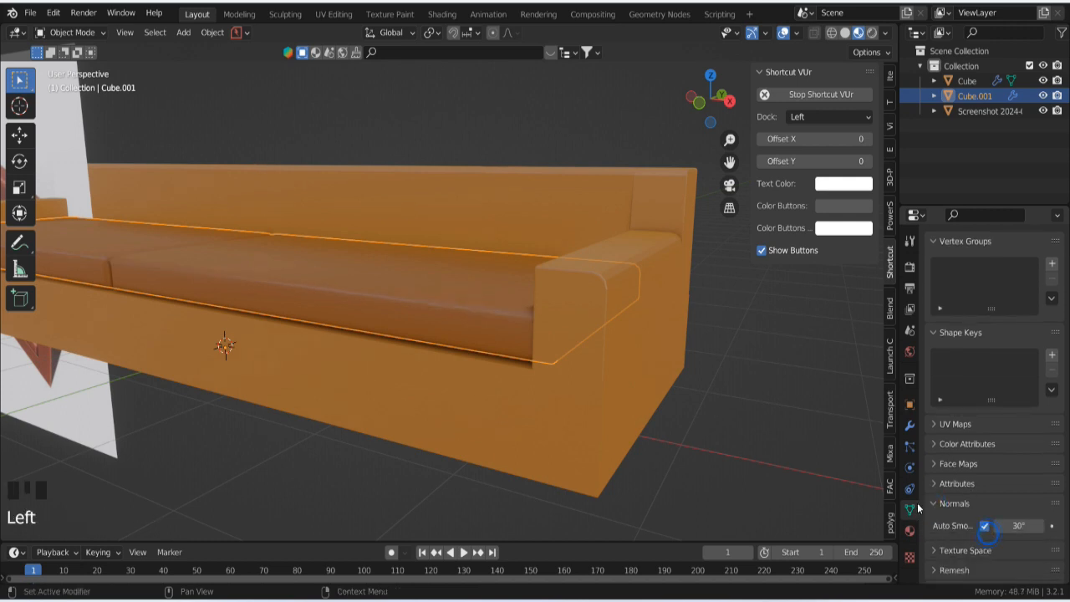
Step: Shade the sofa body smooth and turn on Auto Smooth at 30° for its normals
click(634, 328)
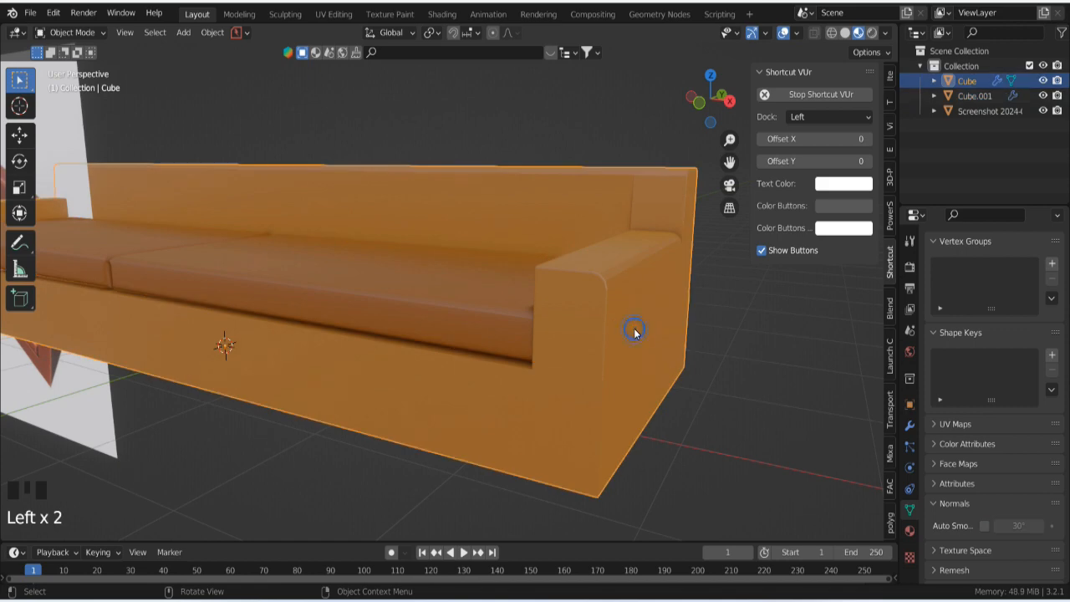
right_click(635, 333)
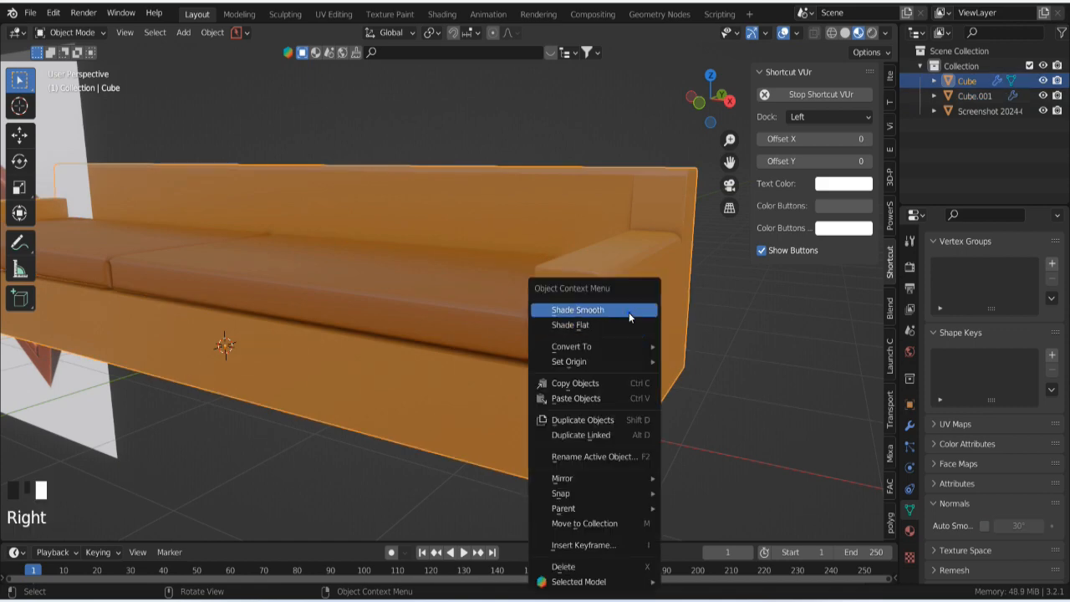
click(628, 310)
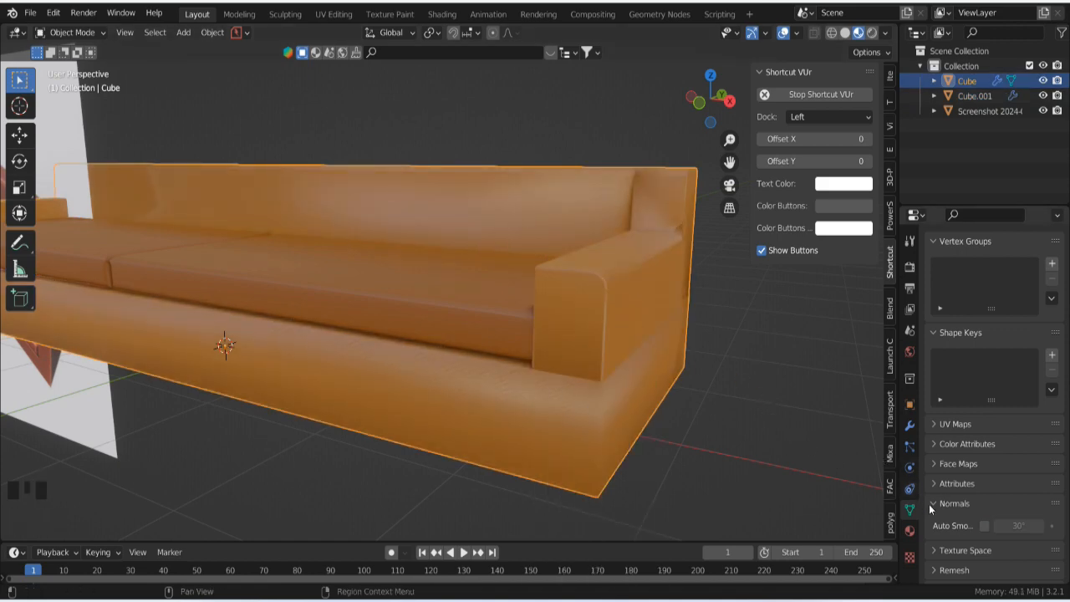
click(984, 526)
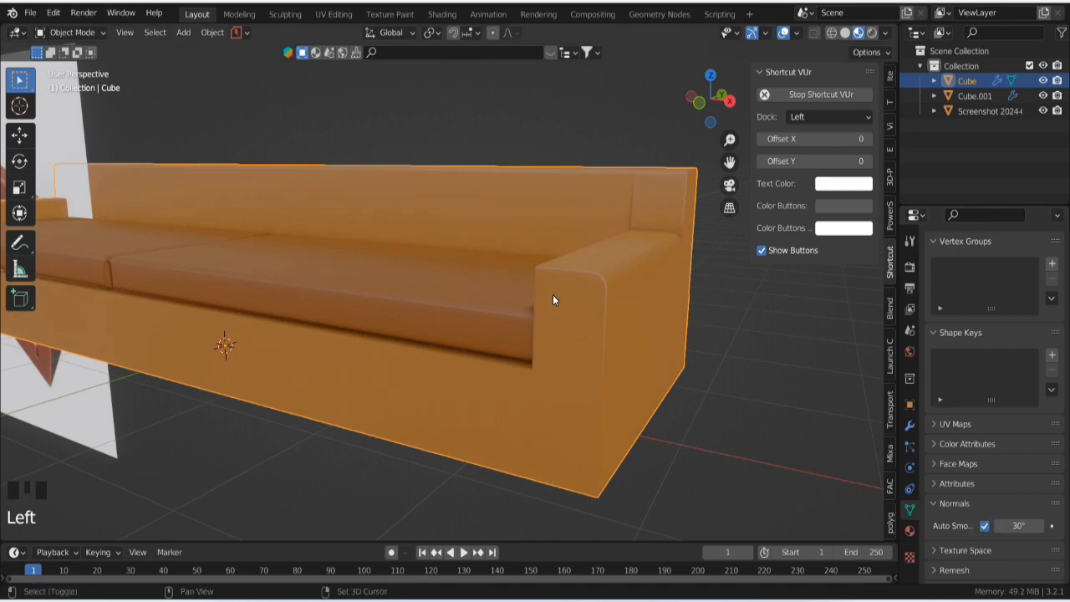
scroll(558, 318, up, 6)
shift+middle_drag(640, 369, 510, 310)
scroll(435, 291, down, 4)
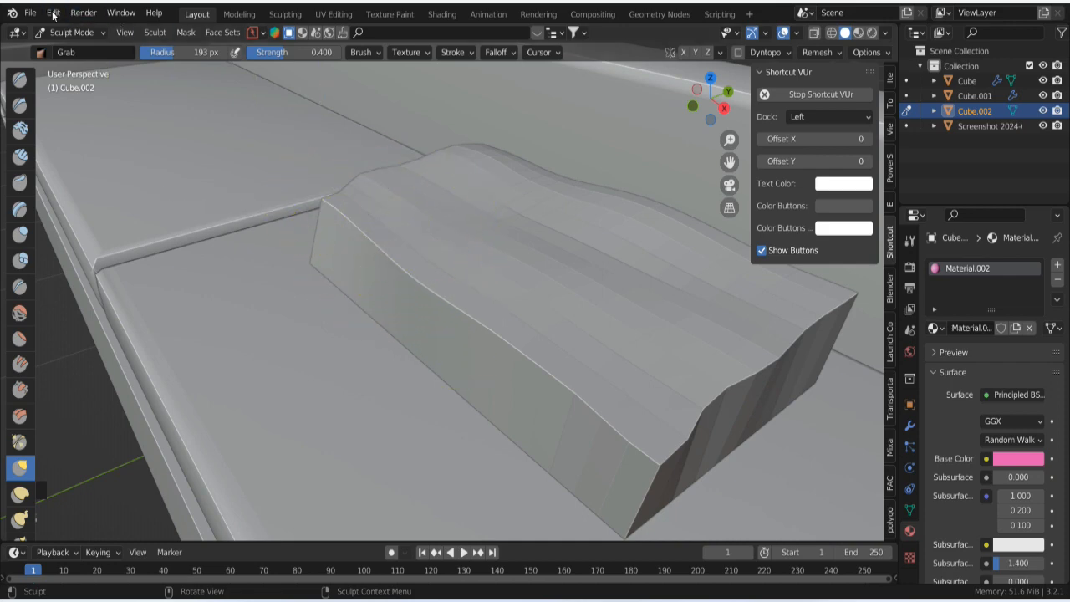
Step: Switch from Sculpt Mode to Object Mode and delete the sculpted block lying on the seat cushion
click(67, 31)
click(75, 50)
scroll(446, 280, down, 3)
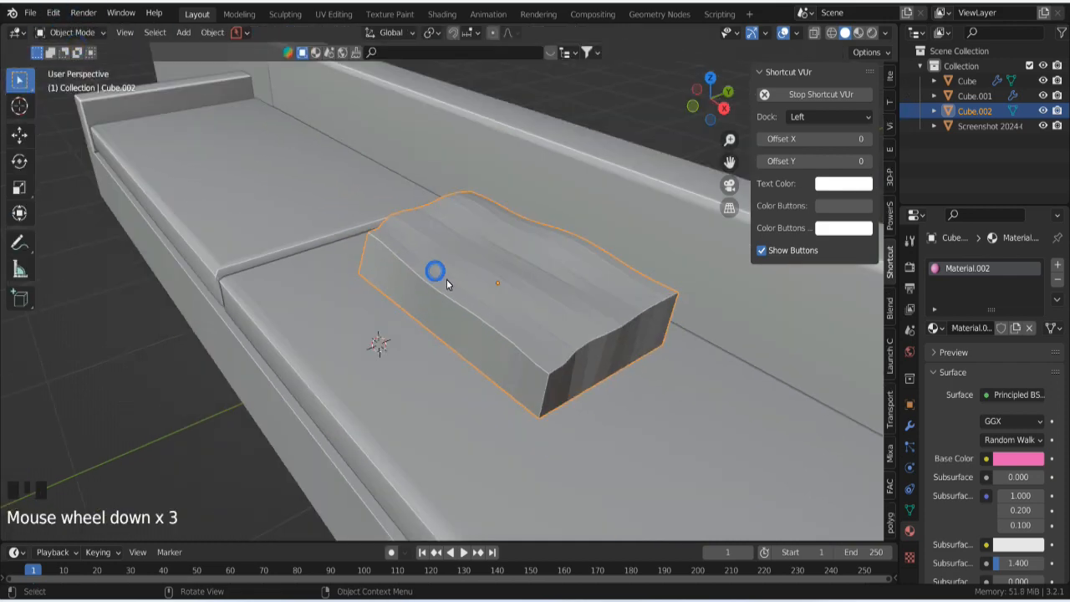
middle_drag(446, 279, 480, 281)
key(Delete)
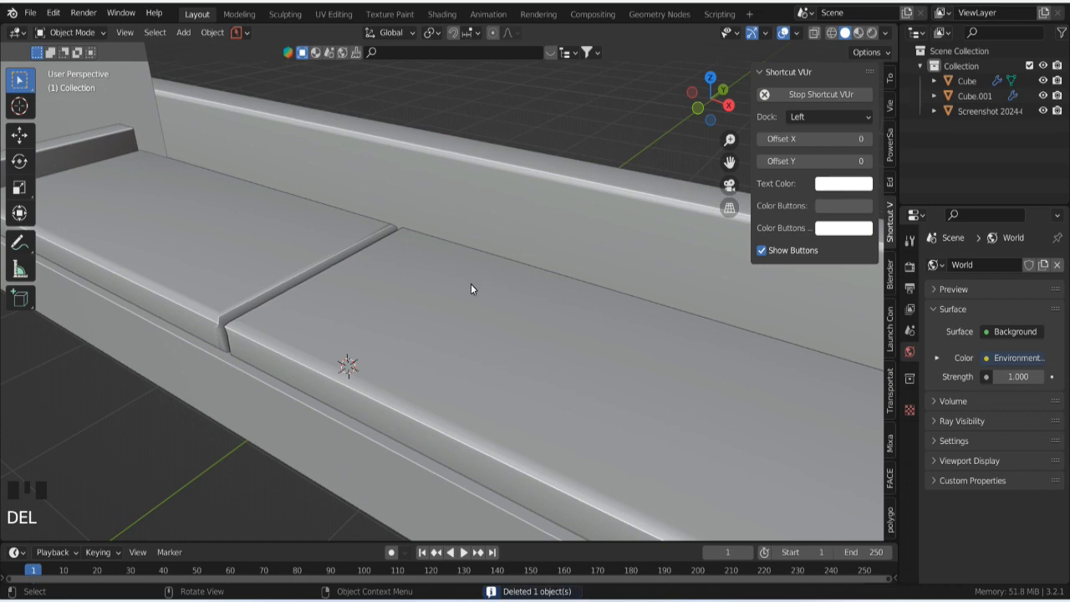
Step: Delete the reference image standing beside the sofa
shift+middle_drag(471, 335, 456, 352)
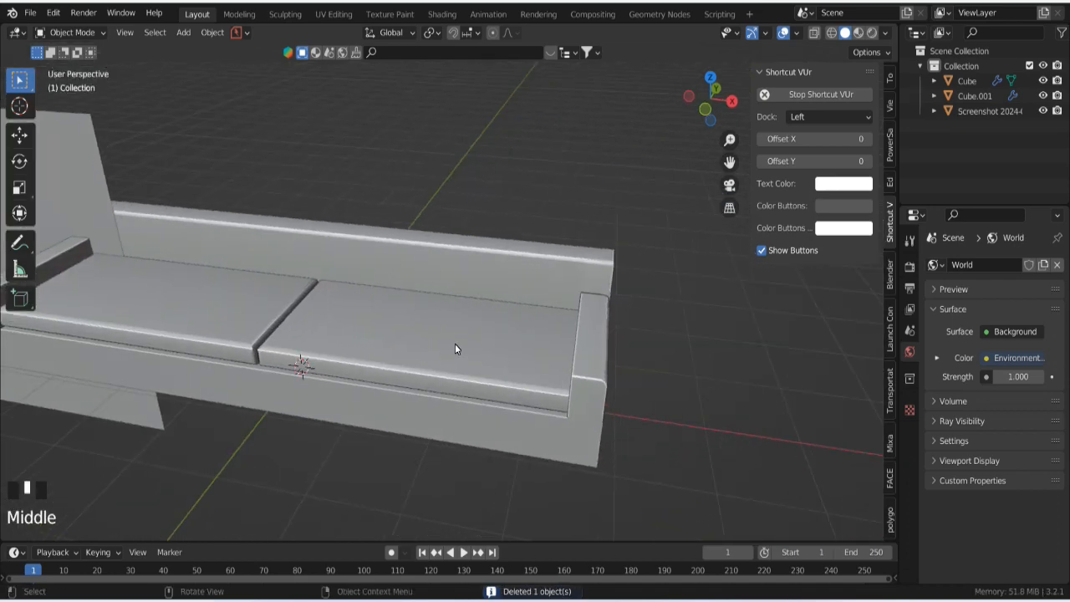
scroll(457, 350, down, 3)
click(210, 251)
key(Delete)
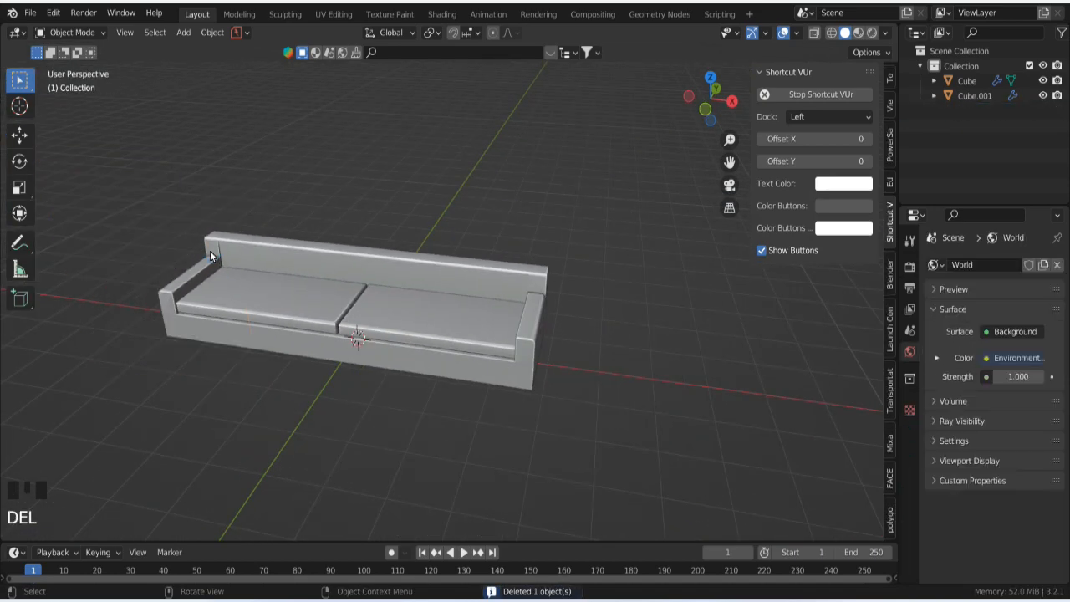
Step: Move the sofa body and seat cushions together along the global Y axis, backwards away from the world origin, then deselect them
scroll(359, 263, down, 2)
click(386, 344)
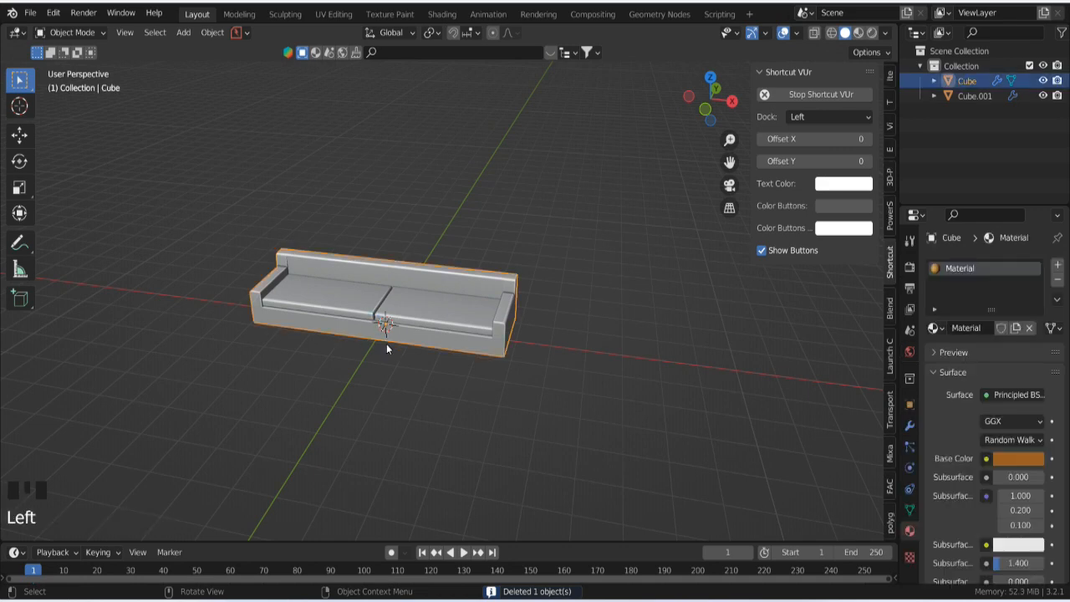
key(g)
right_click(440, 251)
key(a)
key(g)
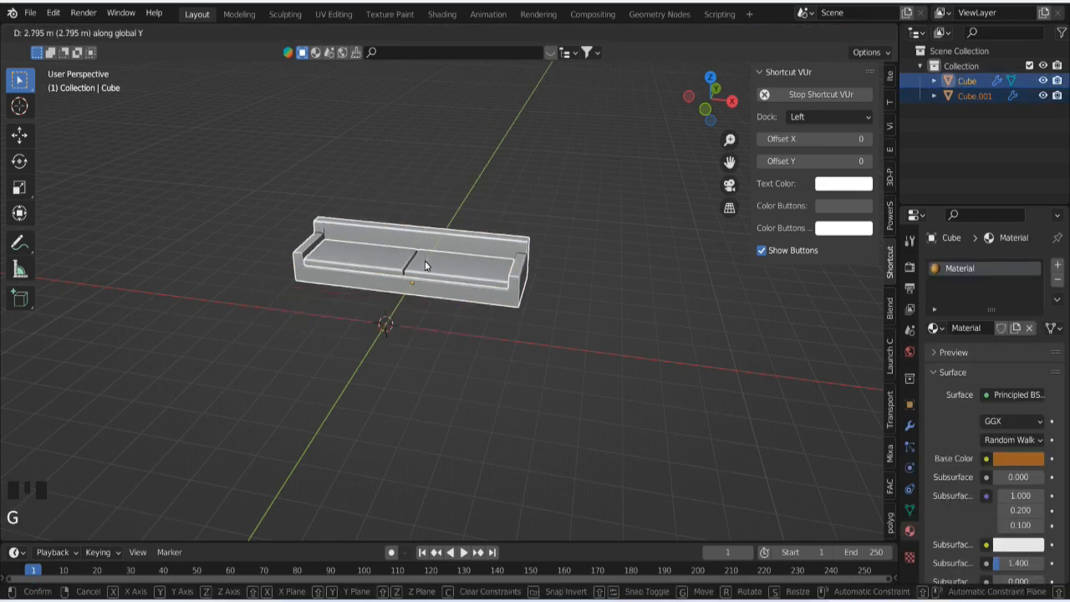
click(437, 245)
click(398, 343)
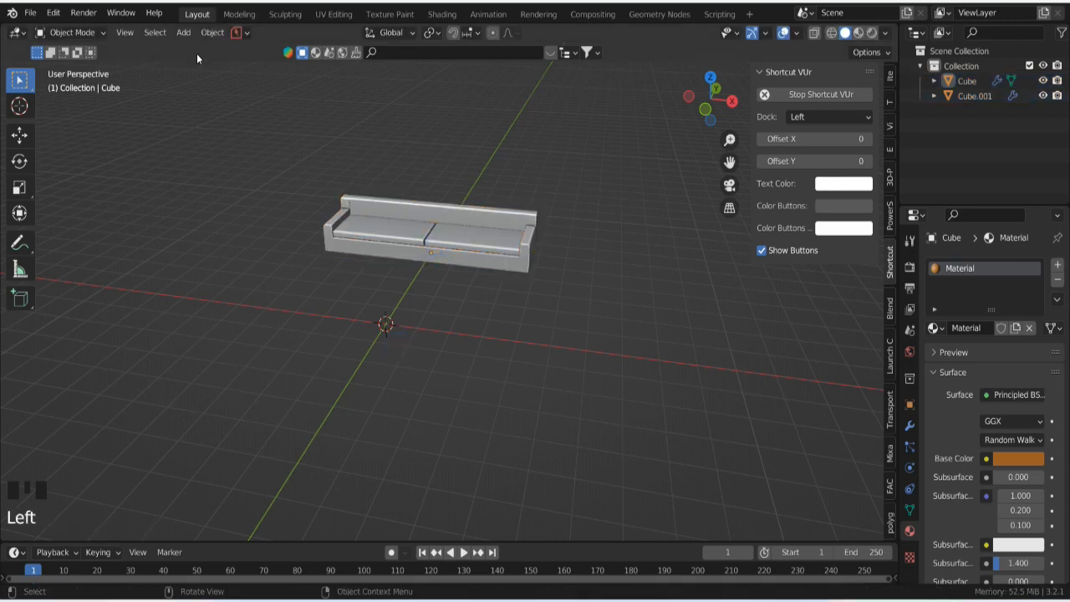
Step: Add a plane mesh at the 3D cursor in front of the sofa
click(183, 32)
mouse_move(201, 49)
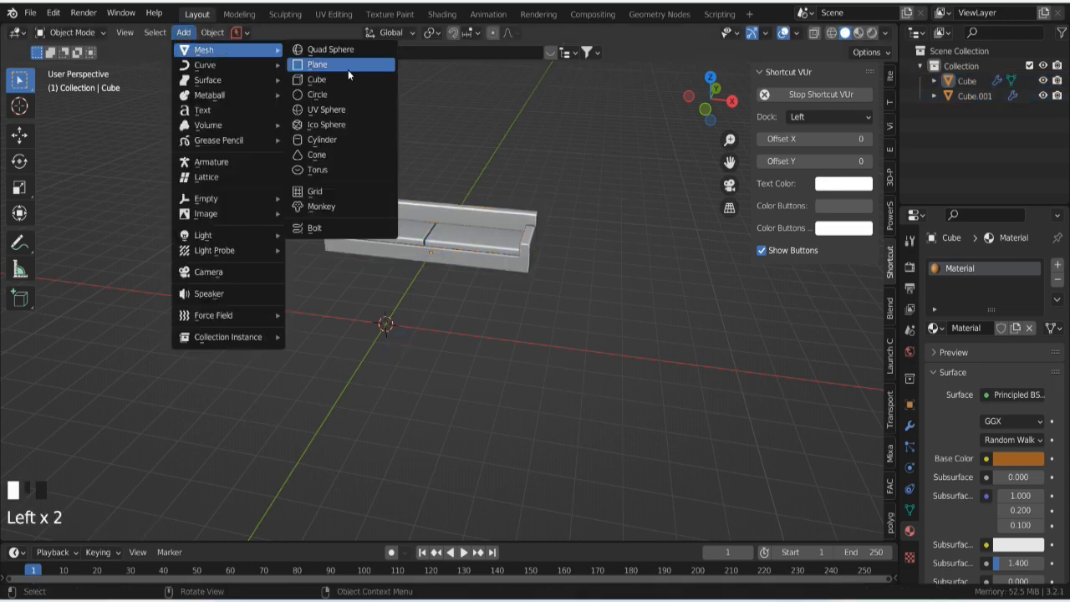
click(319, 65)
scroll(415, 354, up, 6)
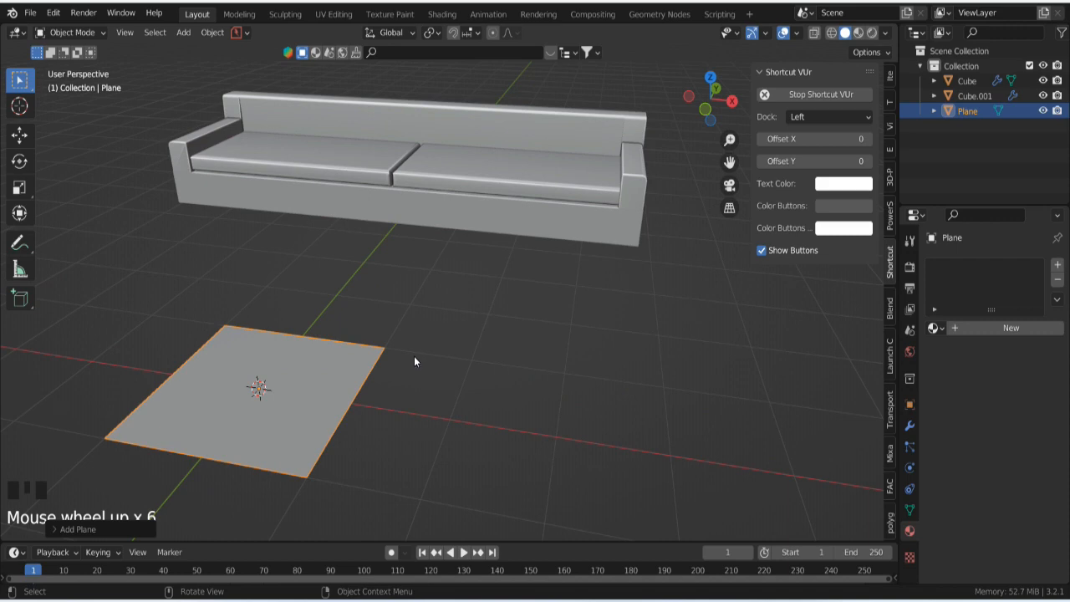
Step: Stretch the plane along the global X axis and scale it to about 0.708 along the global Y axis
key(s)
key(s)
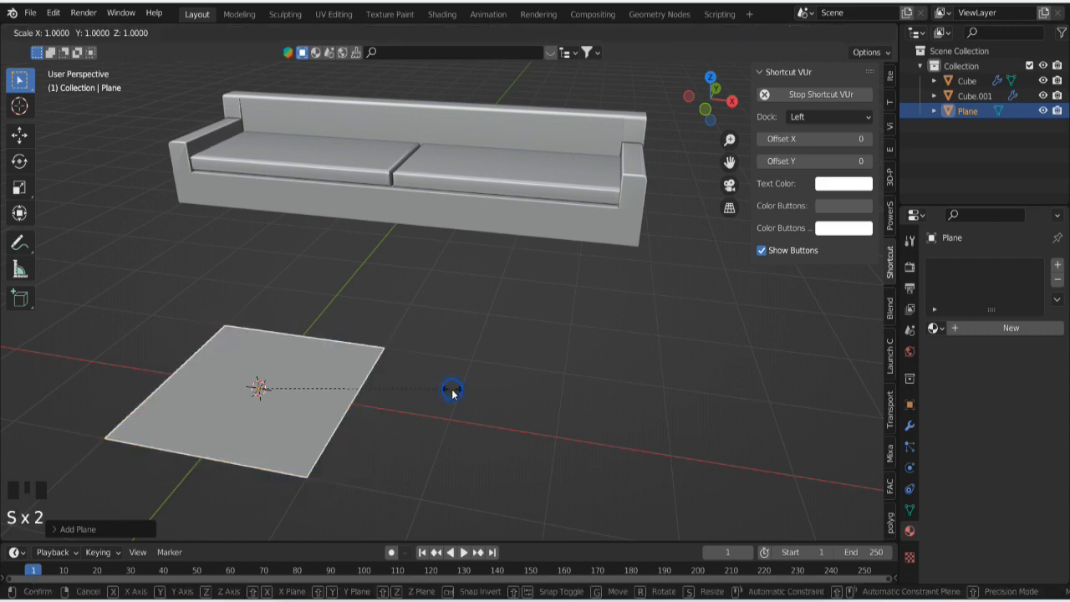
key(x)
click(526, 422)
key(s)
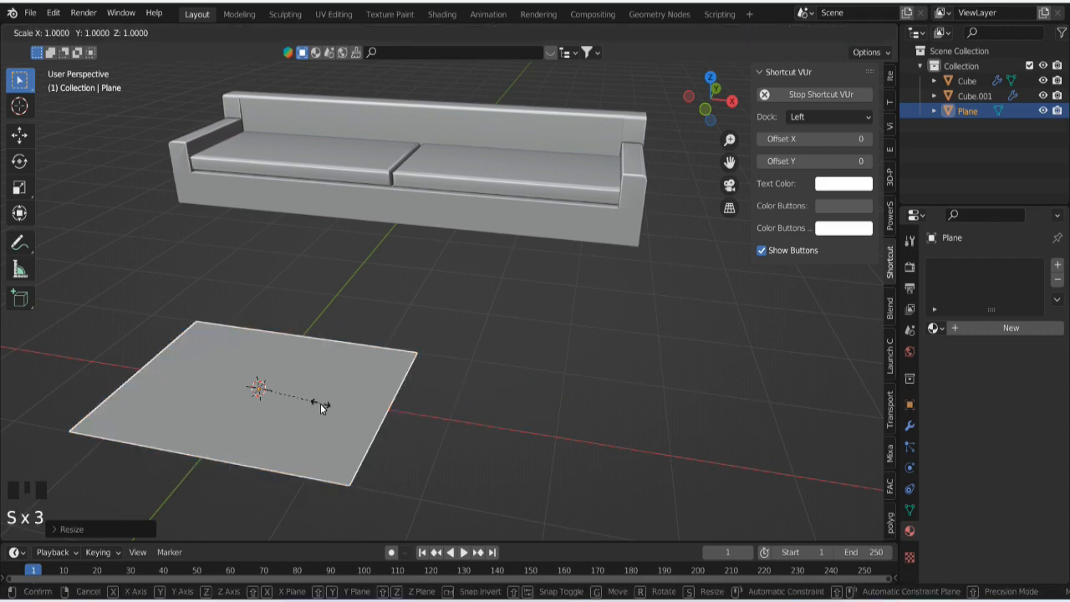
key(y)
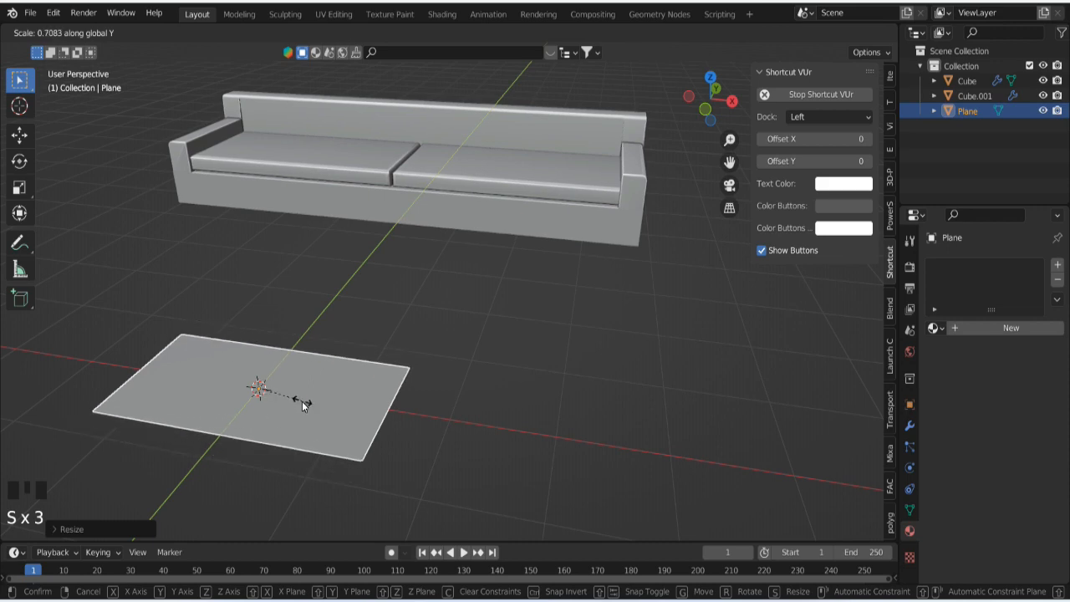
click(303, 405)
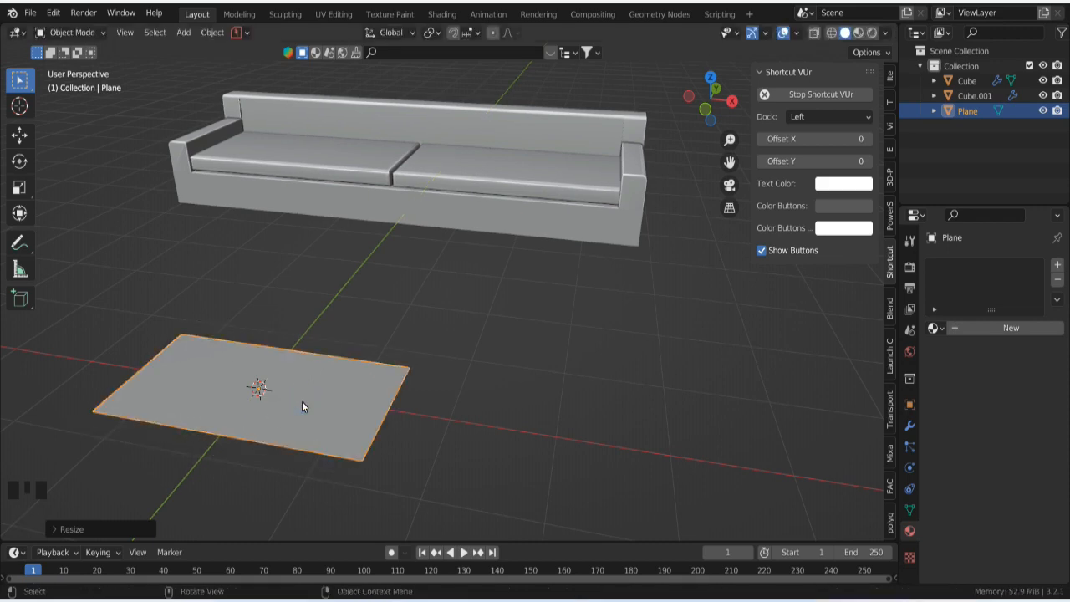
click(911, 426)
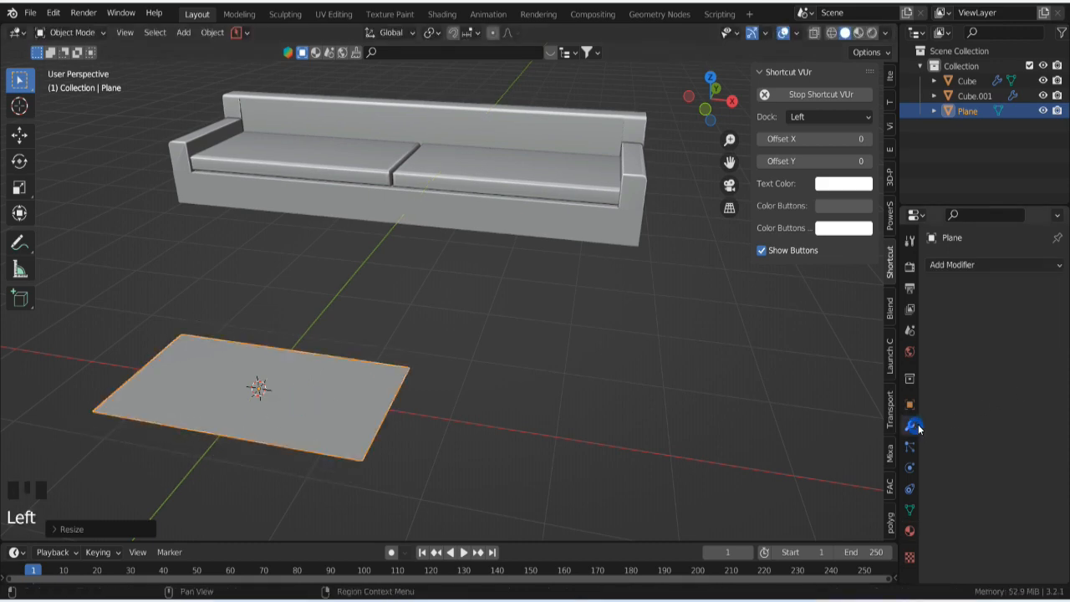
click(964, 267)
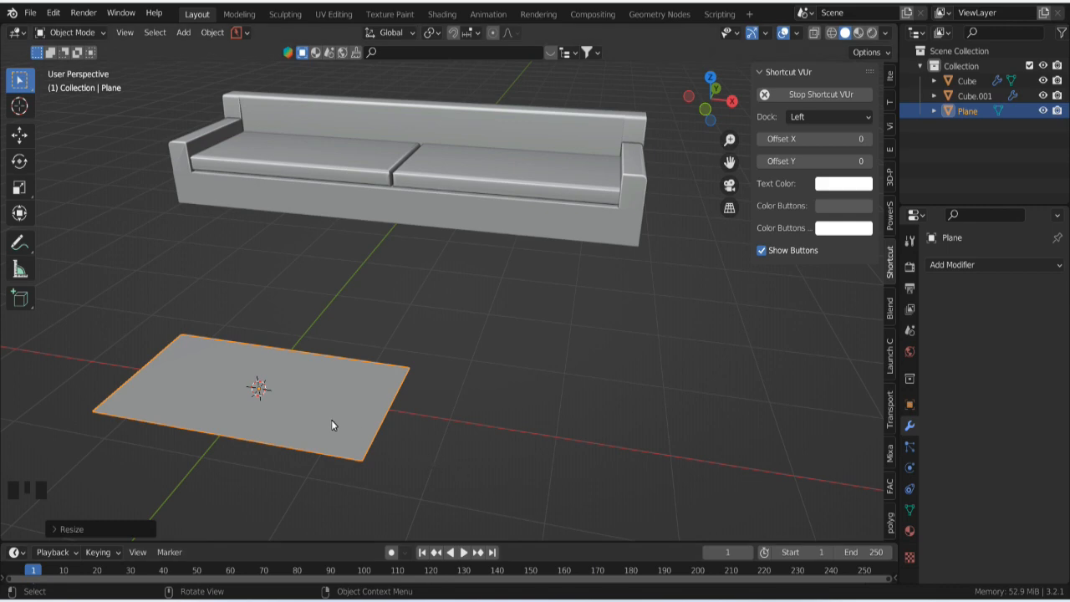
key(ctrl+r)
click(109, 529)
key(Escape)
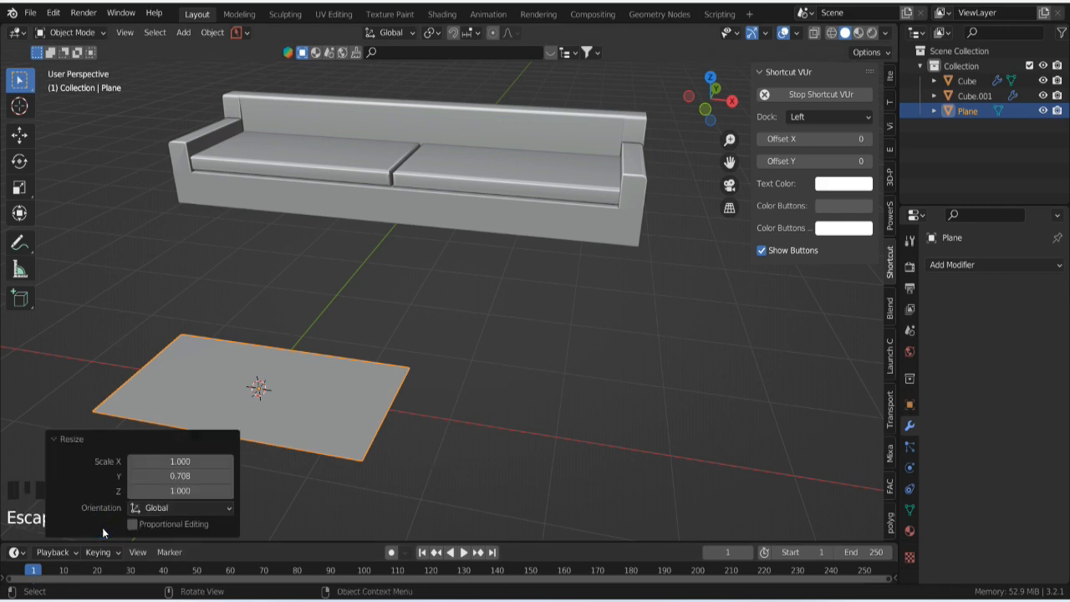
click(252, 385)
key(ctrl+r)
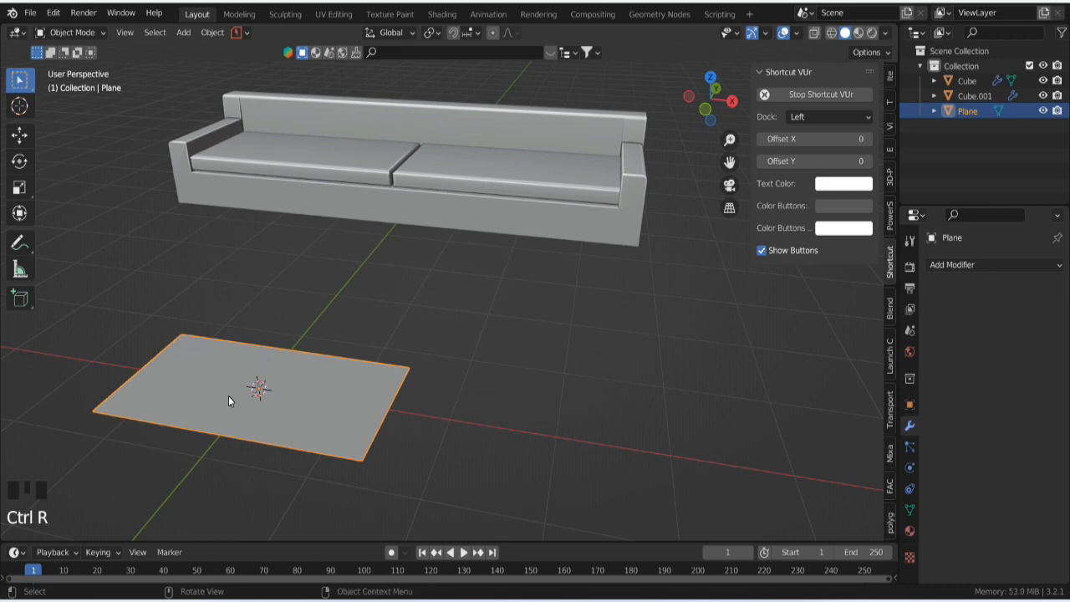
click(228, 396)
right_click(274, 369)
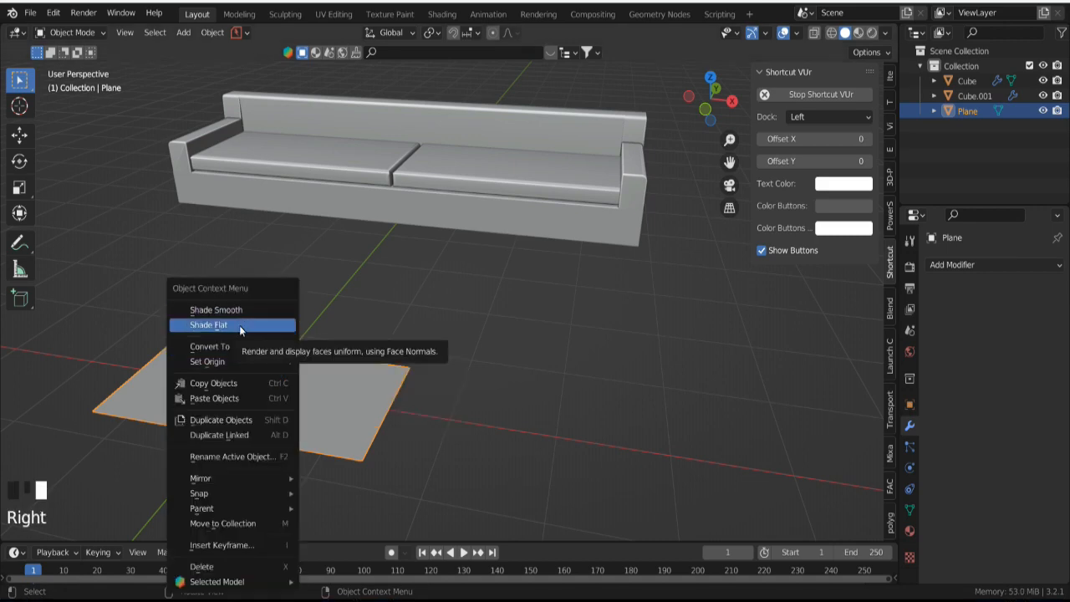
Step: Enter Edit Mode on the plane and subdivide it with 20 cuts
key(Tab)
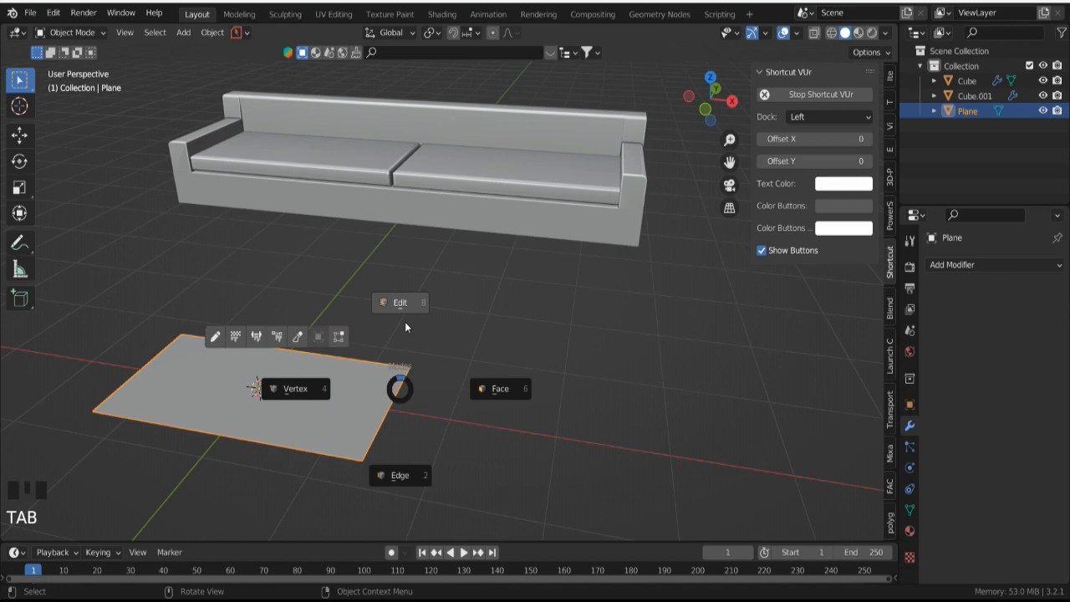
right_click(335, 411)
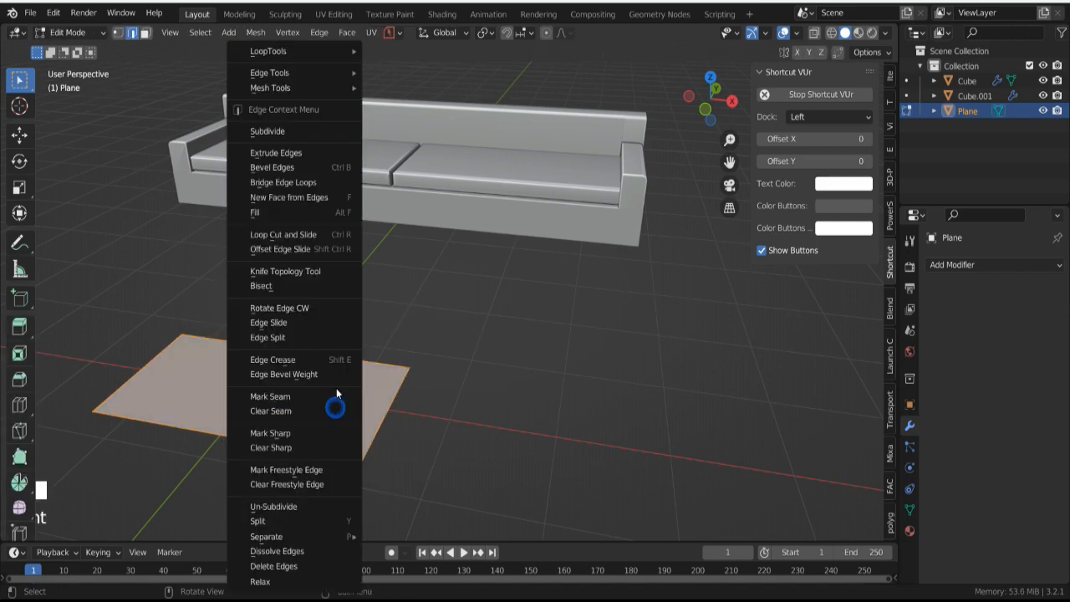
click(323, 134)
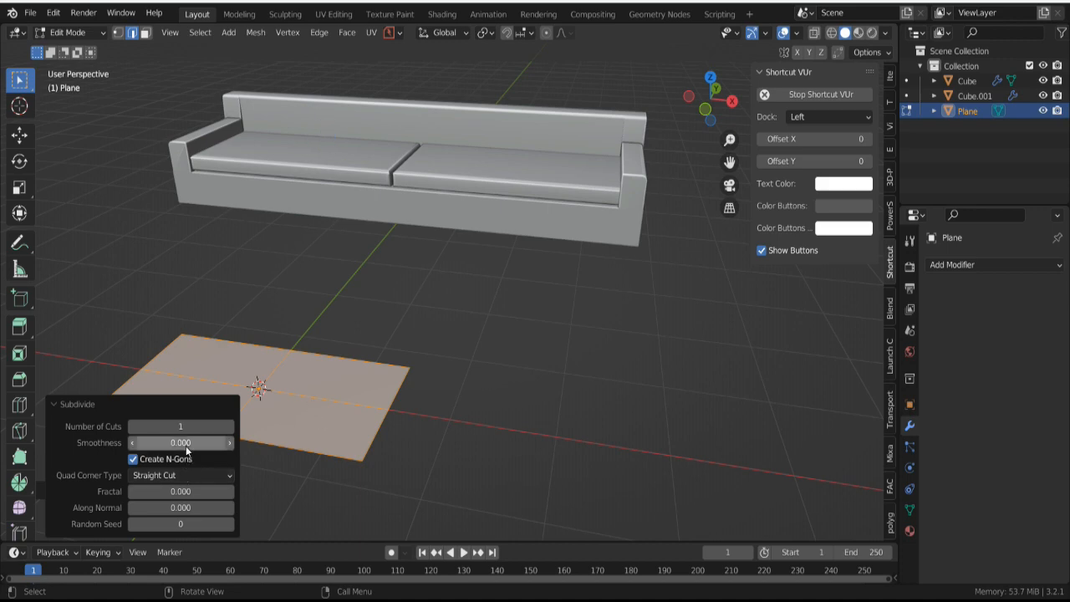
drag(170, 432, 204, 432)
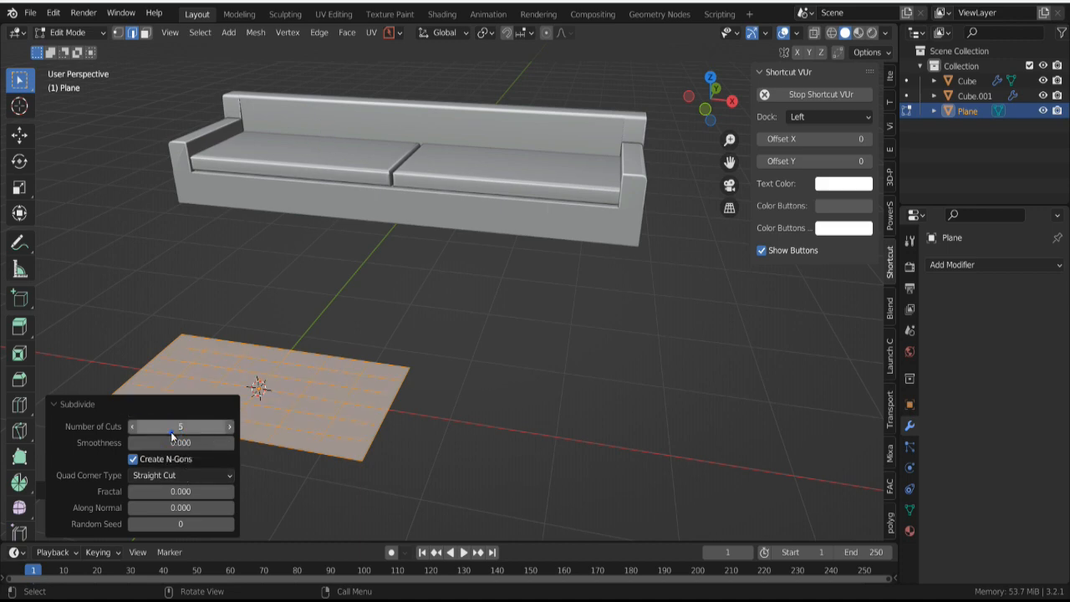
click(170, 431)
text(20)
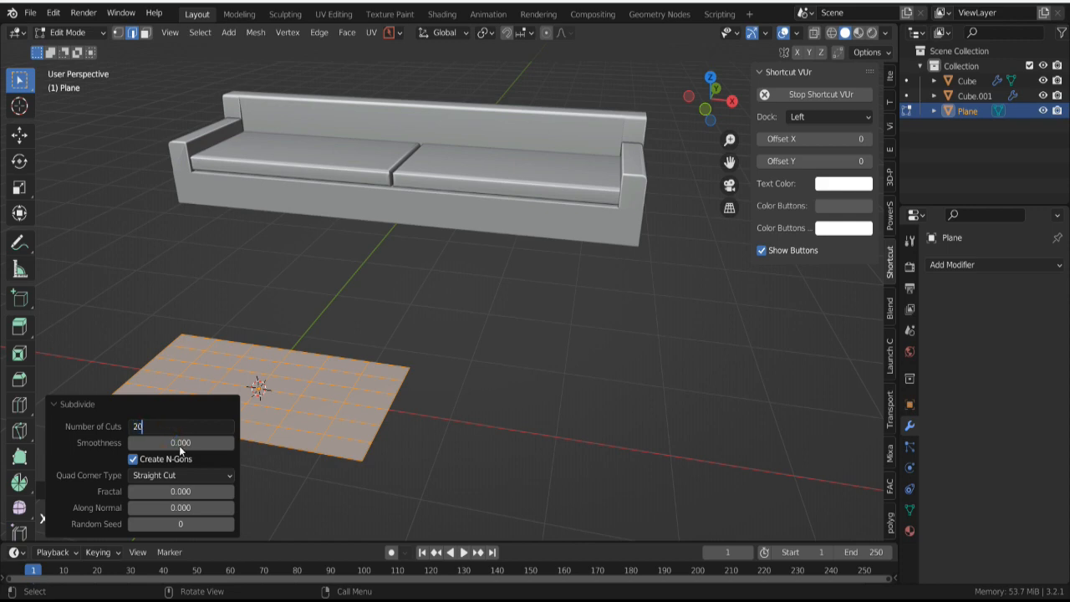
click(283, 486)
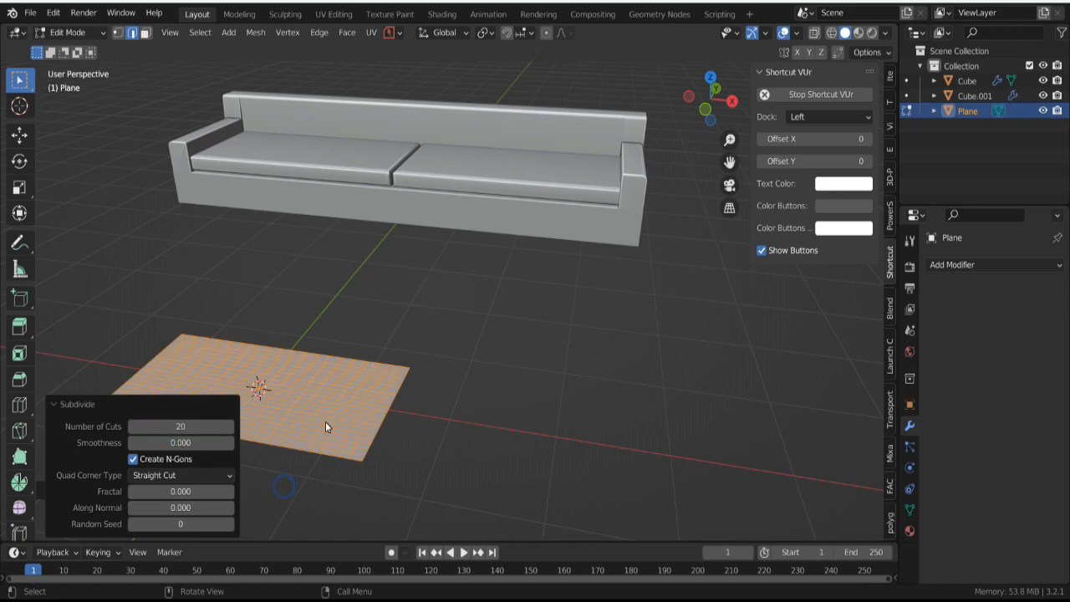
Step: Switch to vertex selection, select the whole subdivided plane and extrude it upwards about 0.161 m into a slab
scroll(339, 438, up, 4)
shift+middle_drag(340, 440, 613, 206)
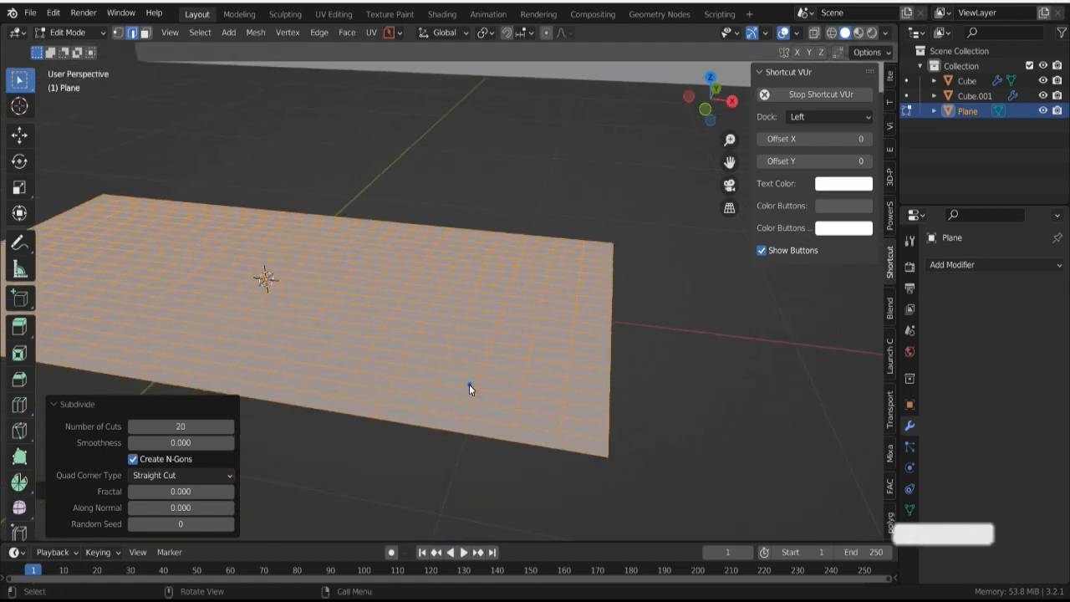
click(470, 387)
key(ctrl+Tab)
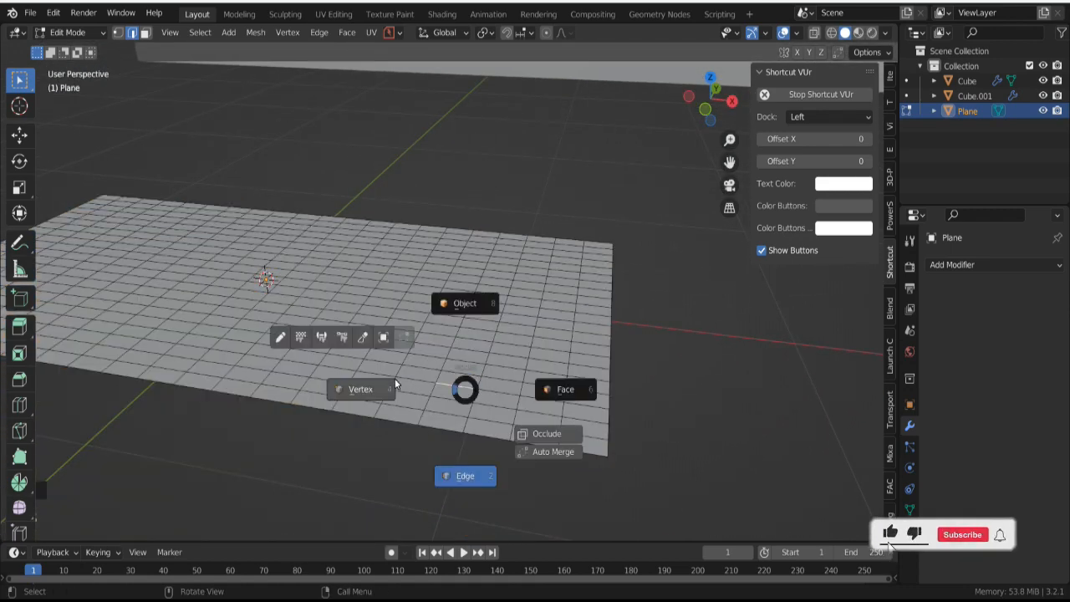
click(390, 382)
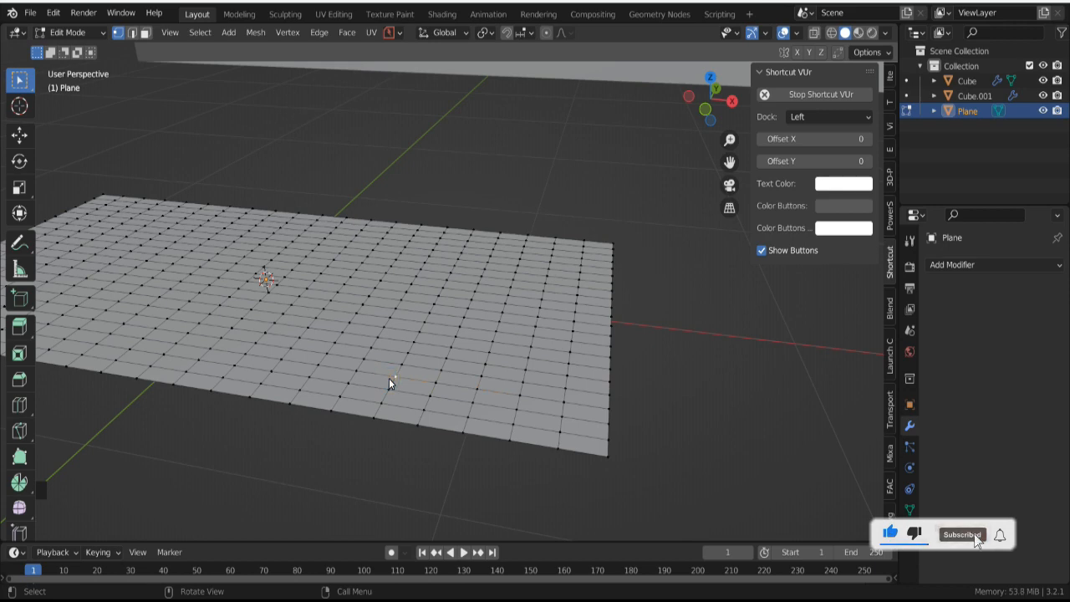
key(a)
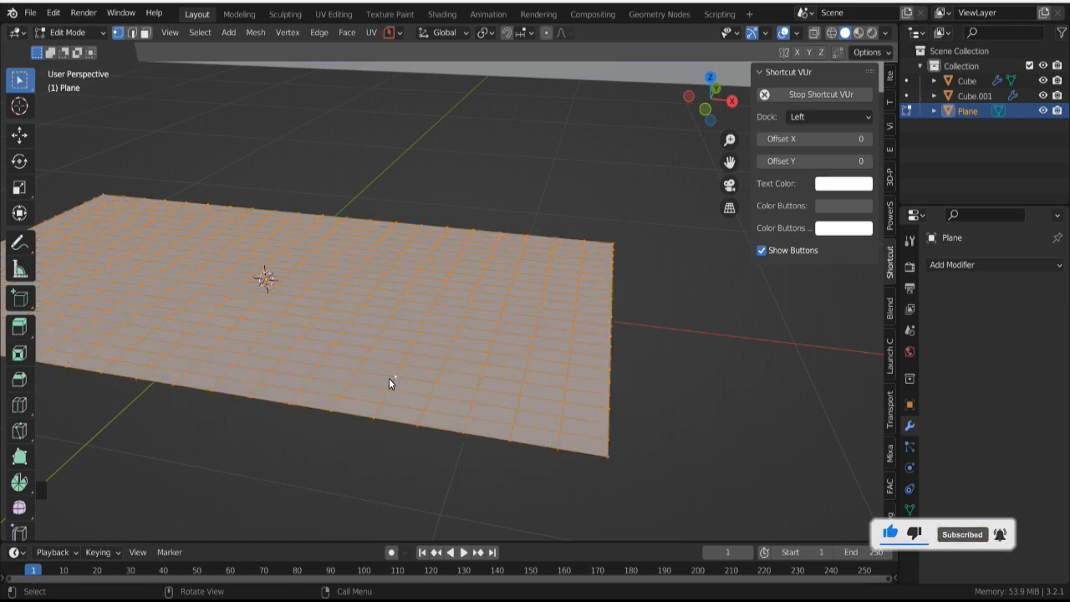
key(e)
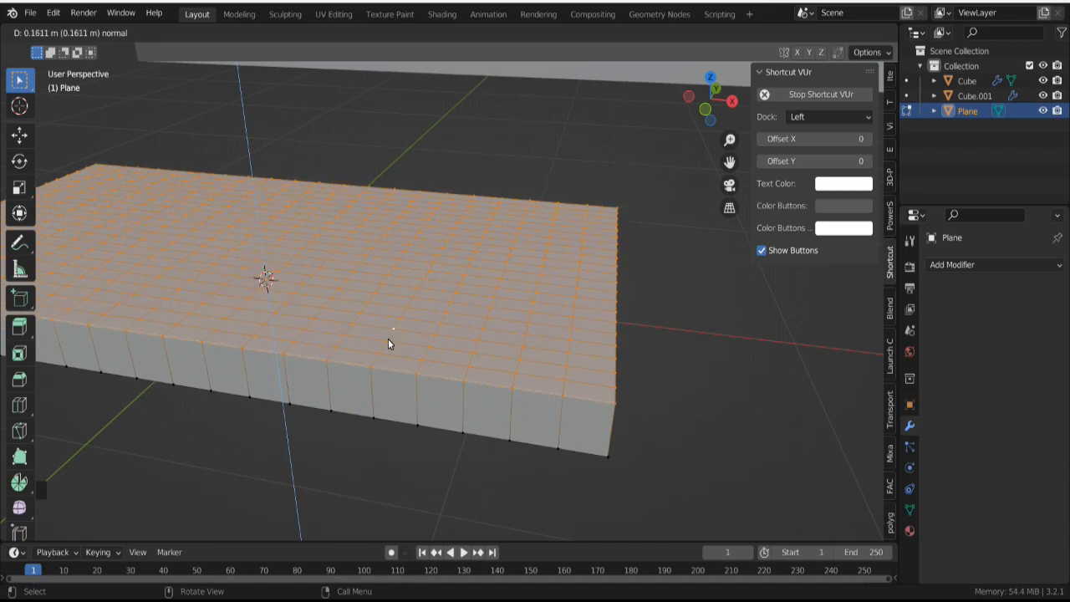
click(388, 339)
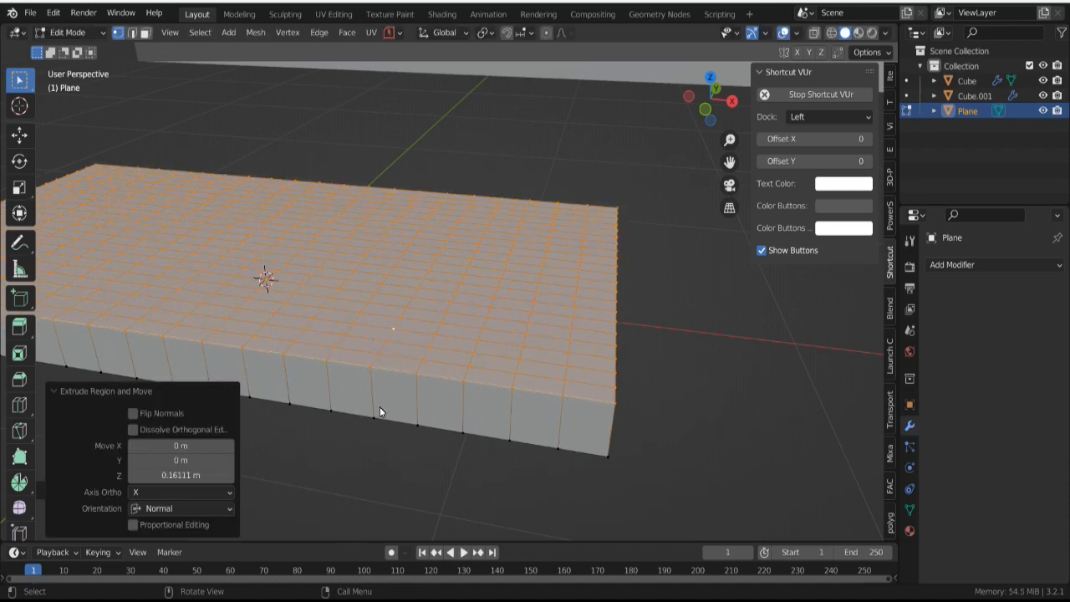
Step: Try adding four evenly spaced loop cuts around the slab's sides, and return to Object Mode
key(ctrl+r)
scroll(379, 406, up, 5)
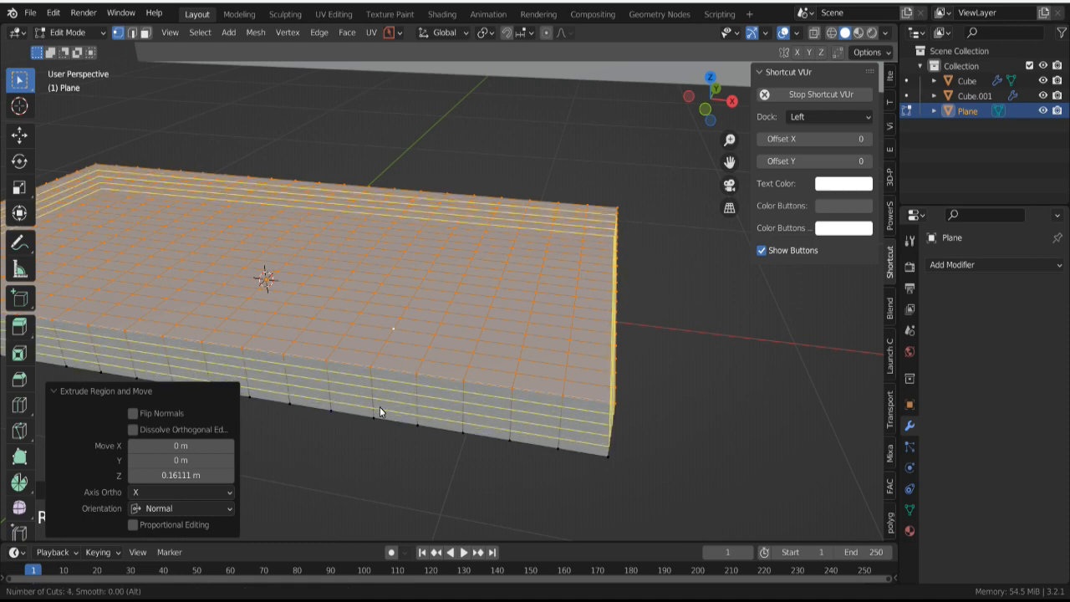
click(380, 406)
click(380, 406)
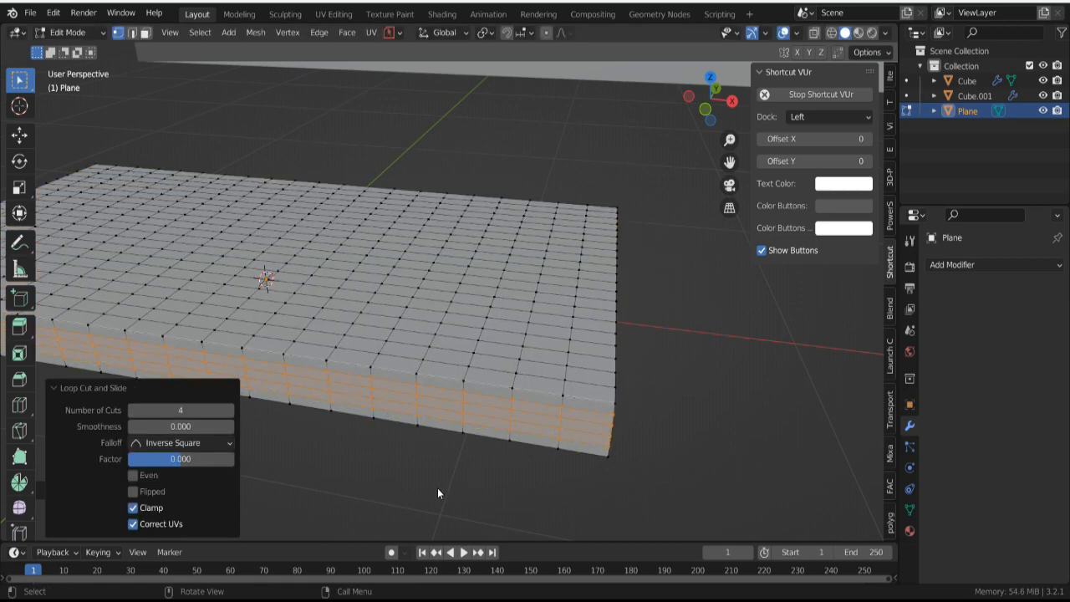
middle_drag(430, 473, 394, 444)
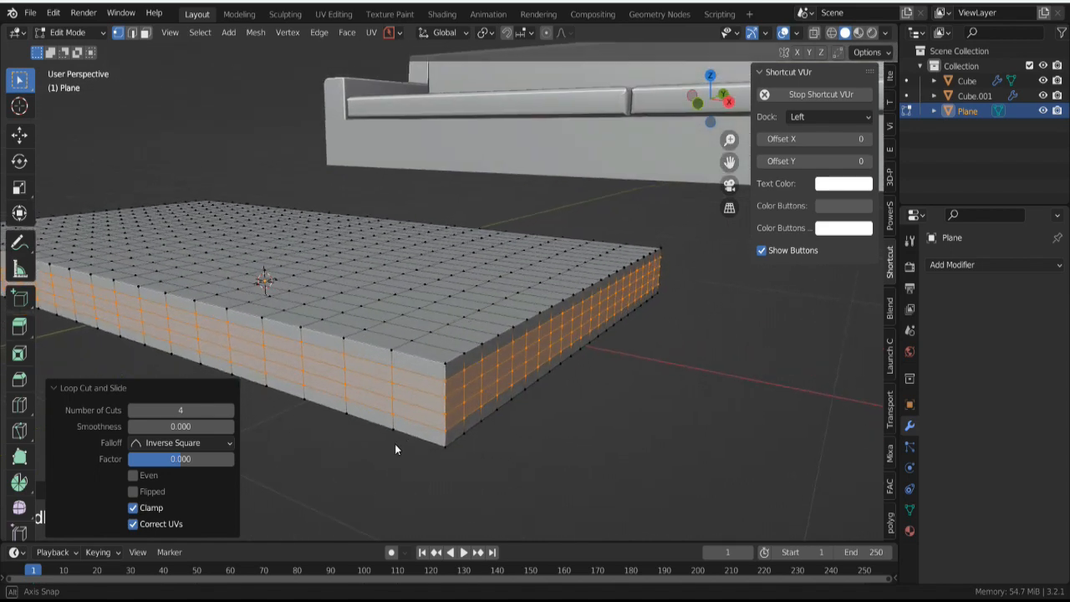
key(Tab)
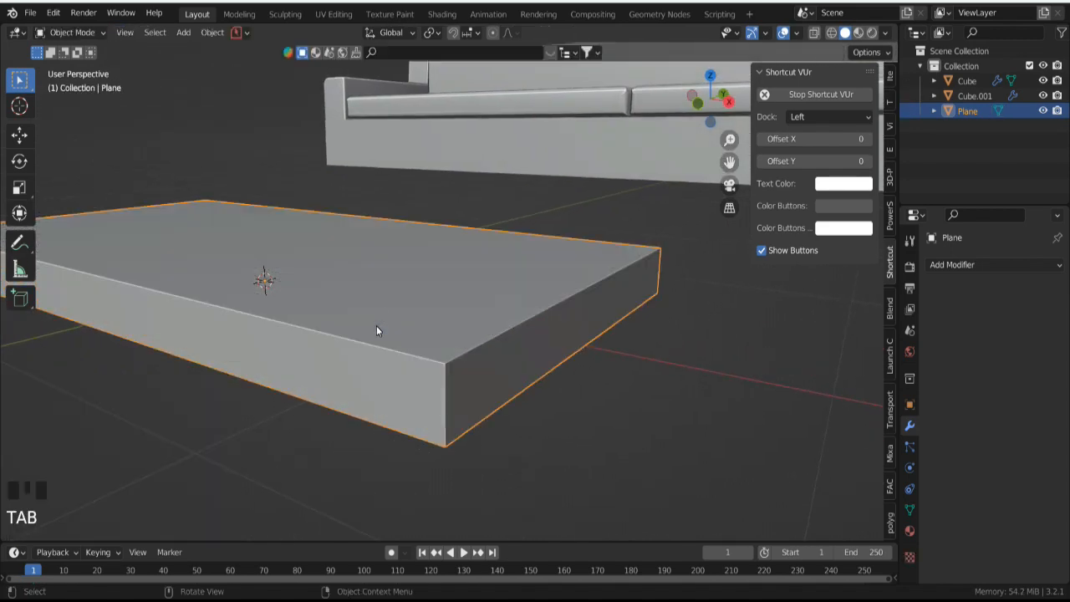
click(377, 326)
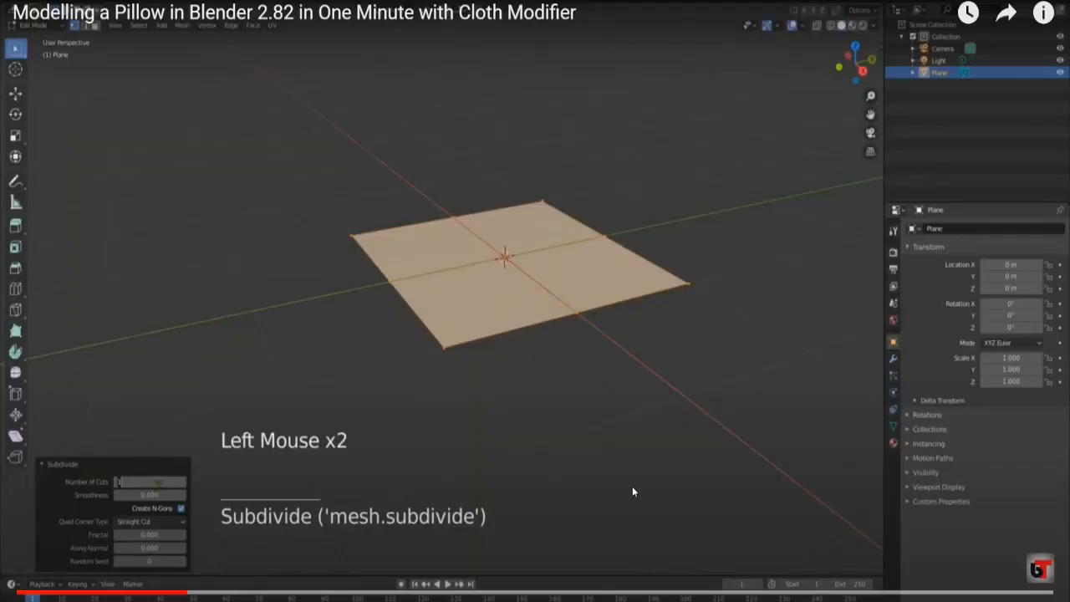
Step: Switch to the reference video on modelling a pillow with the Cloth modifier and examine its loop cut and cloth settings
click(573, 404)
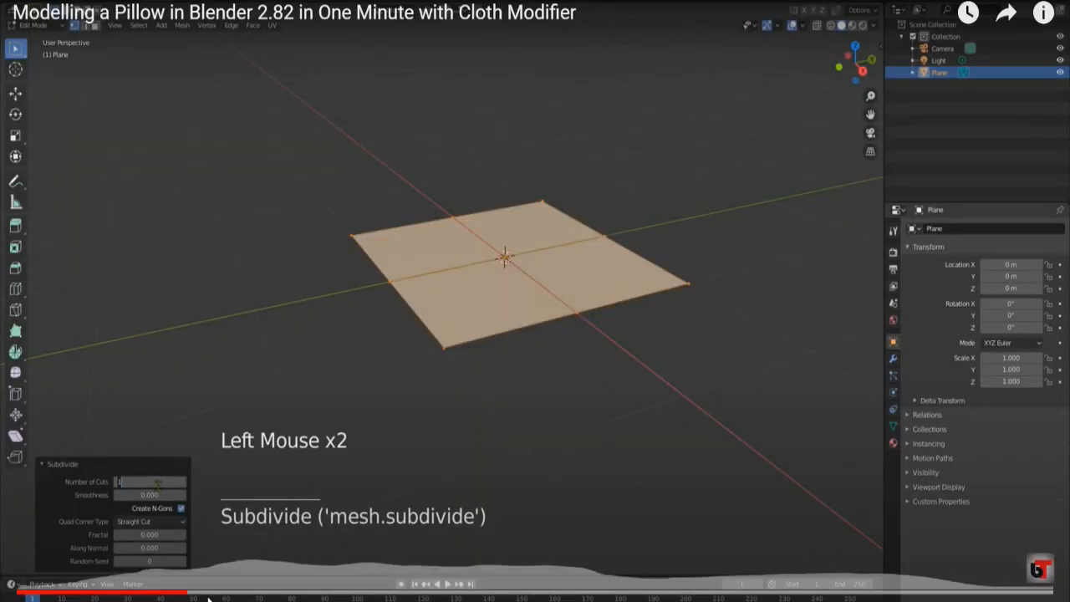
click(235, 594)
drag(235, 596, 264, 596)
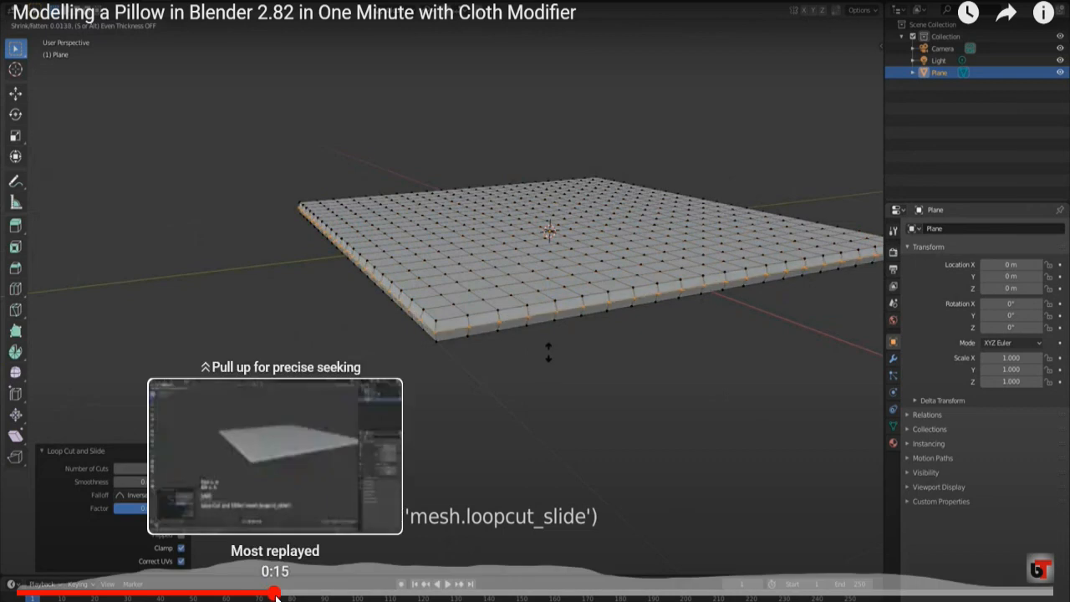
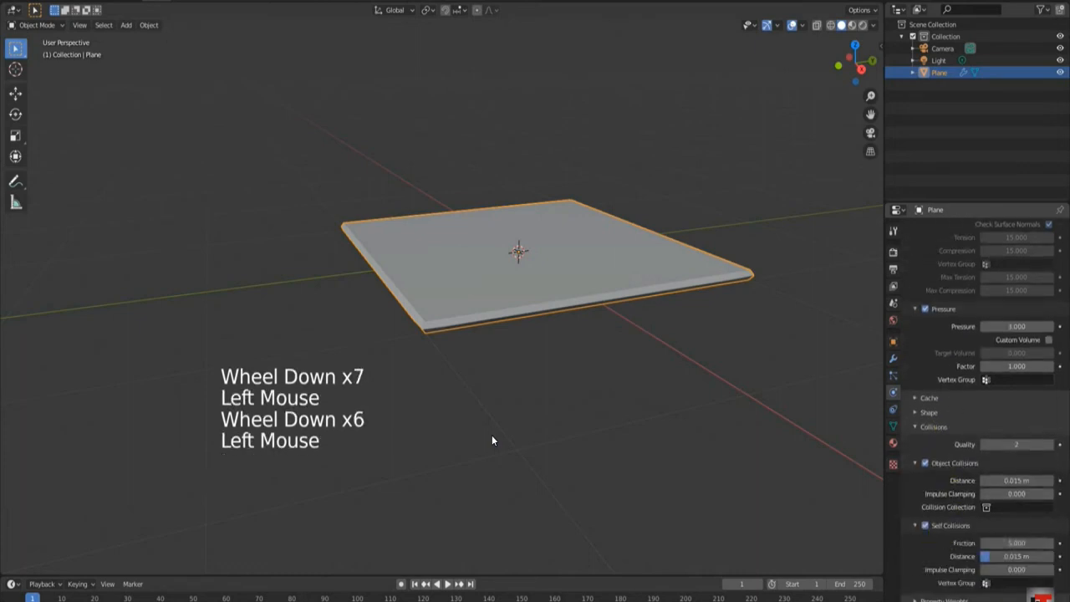
click(492, 435)
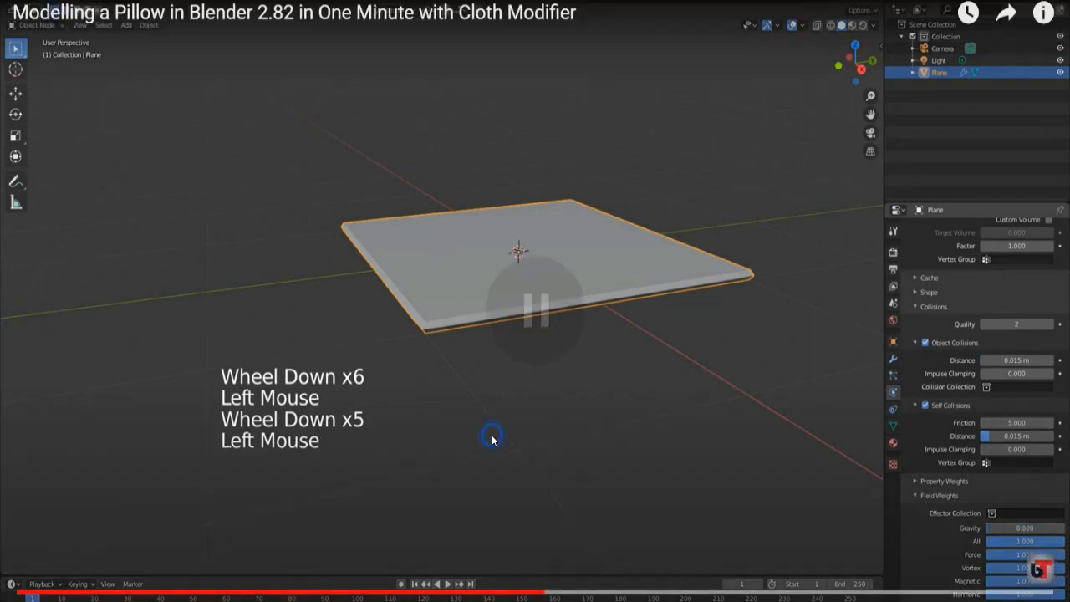
key(alt+Tab)
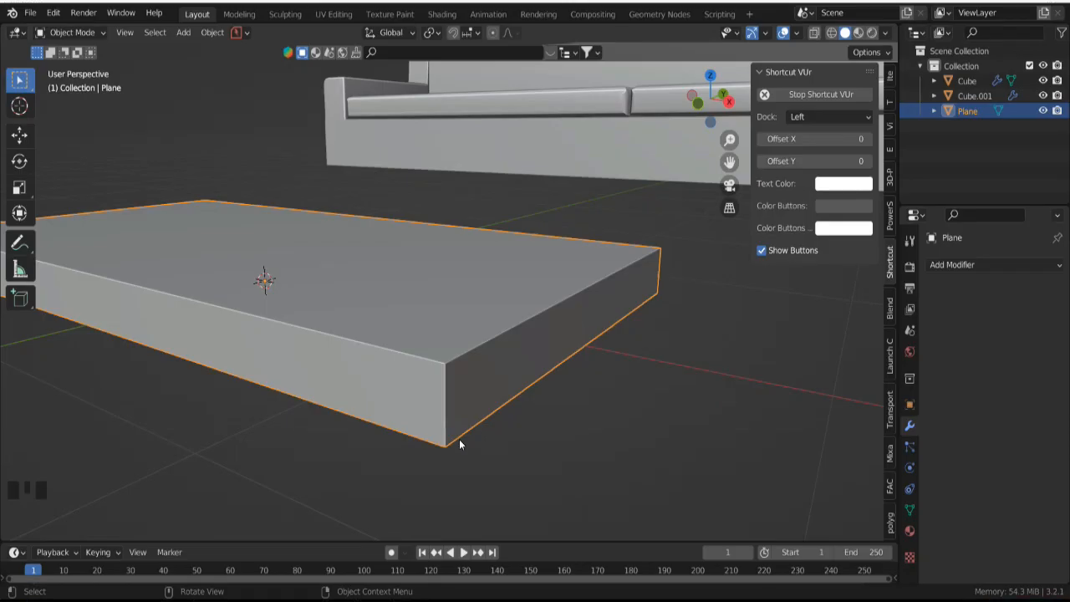
Step: Go back into Edit Mode on the slab and undo the four loop cuts around its sides
key(Tab)
key(ctrl+z)
key(ctrl+z)
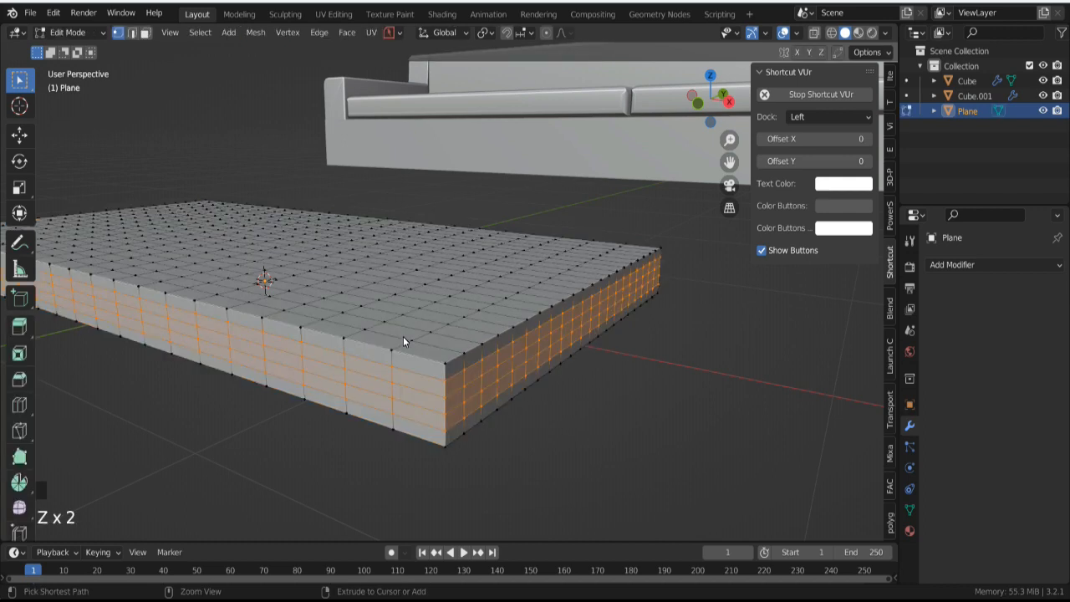
key(ctrl+z)
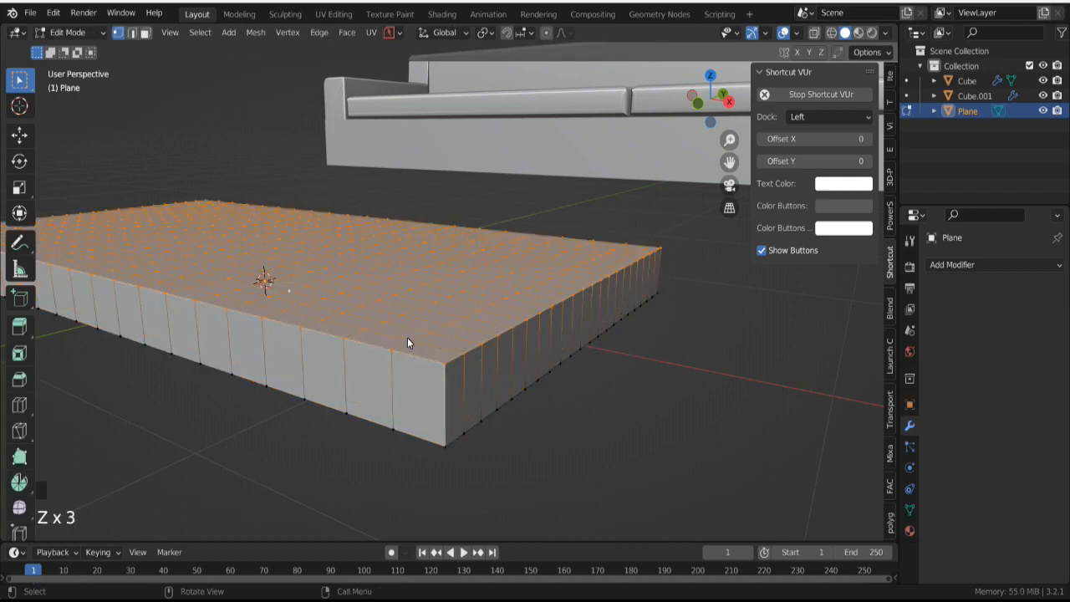
Step: Add one centred loop cut around the slab's sides, scale it outwards by about 1.046, and return to Object Mode
key(ctrl+r)
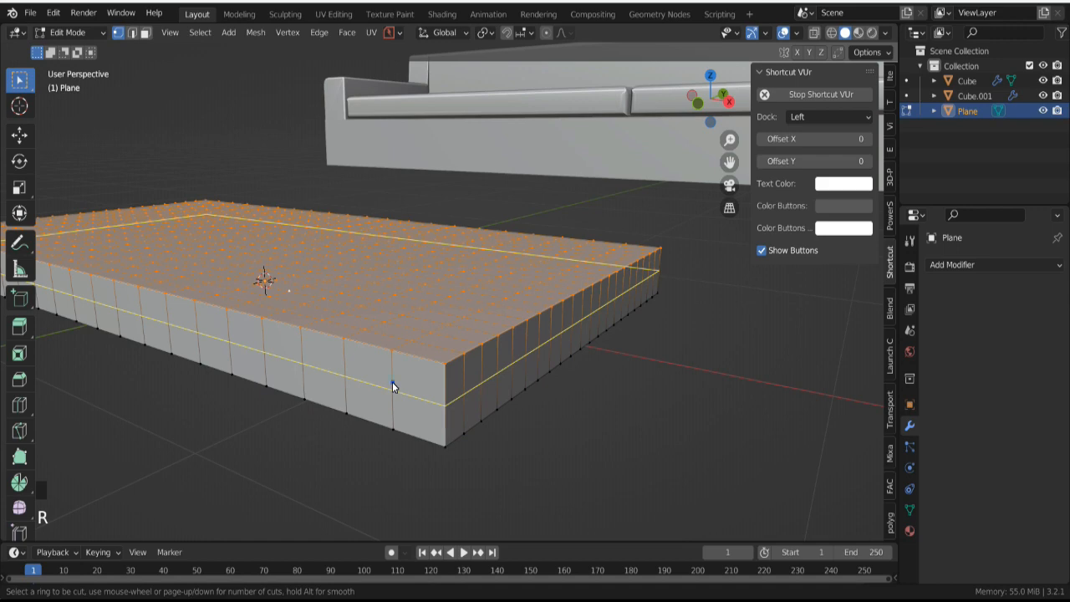
click(392, 382)
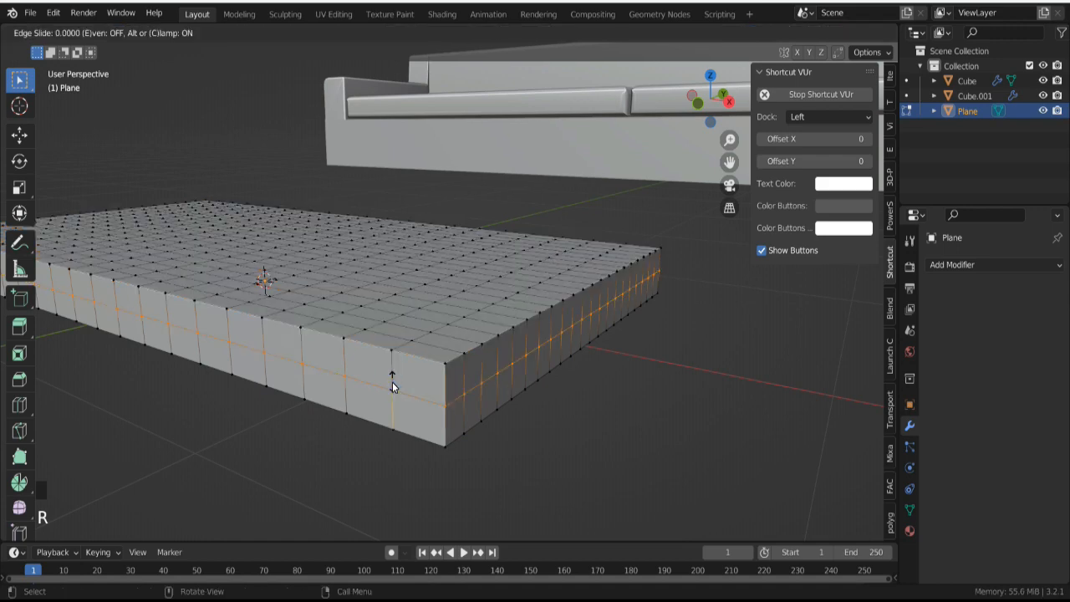
right_click(393, 386)
key(s)
click(399, 392)
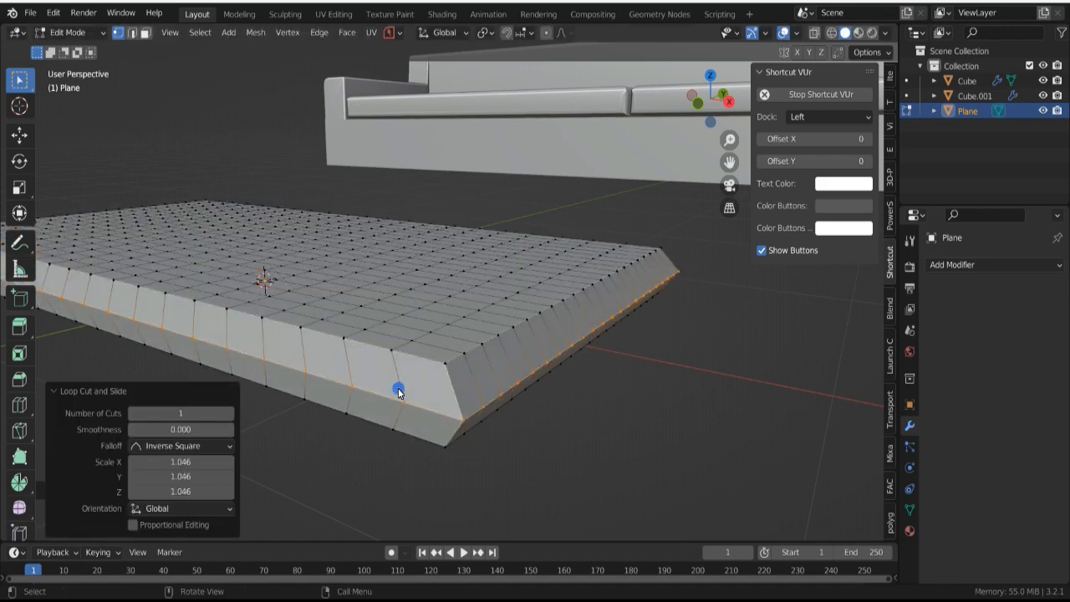
middle_drag(399, 392, 469, 356)
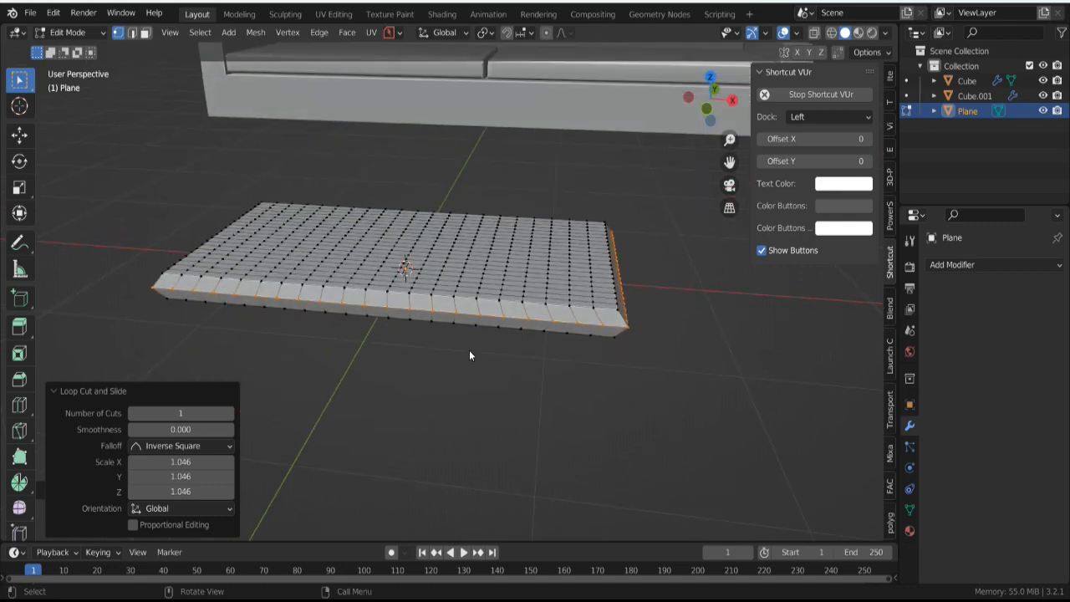
key(Tab)
key(Tab)
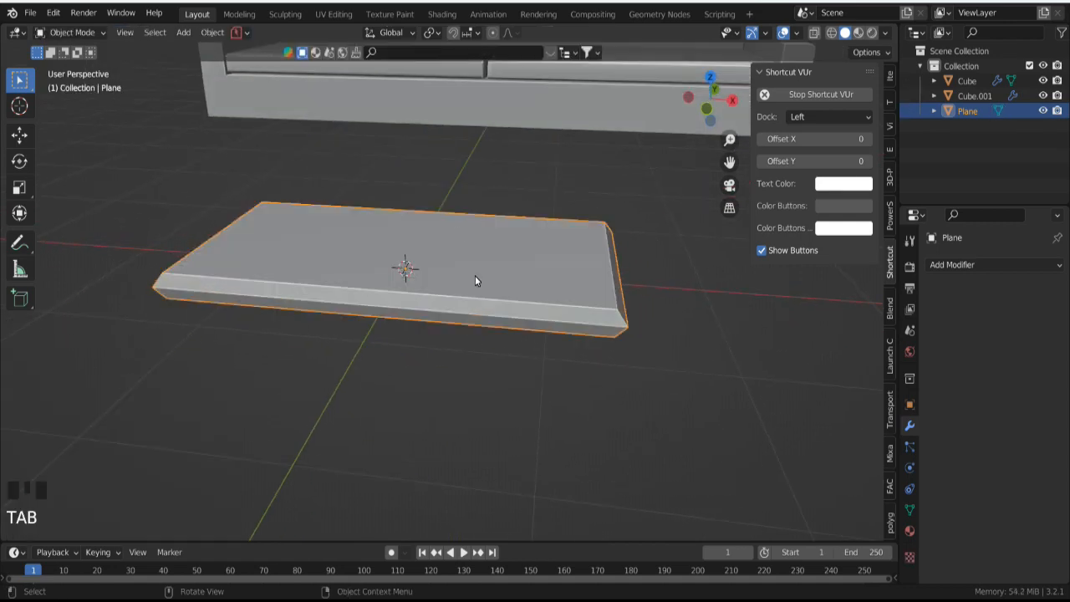
Step: Widen the properties area and add Cloth physics to the slab
click(477, 286)
click(910, 446)
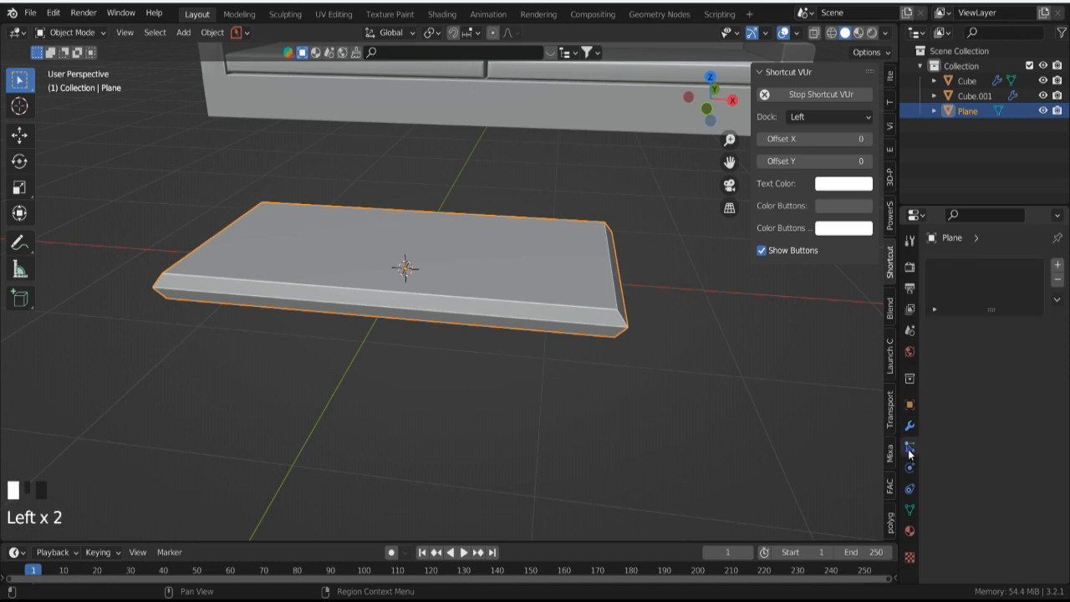
click(910, 427)
click(911, 489)
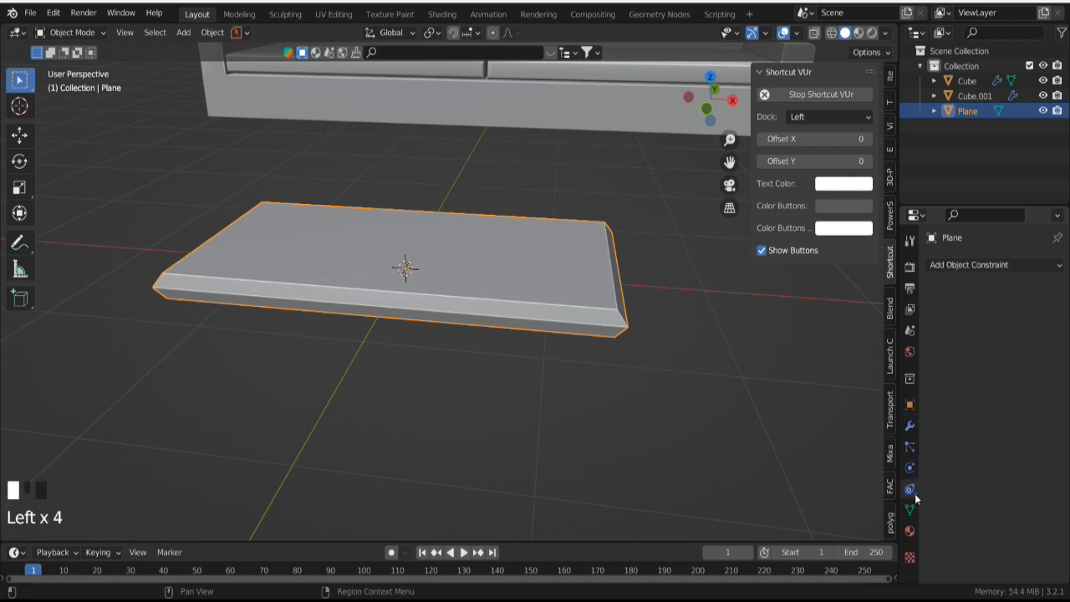
click(1039, 273)
click(910, 517)
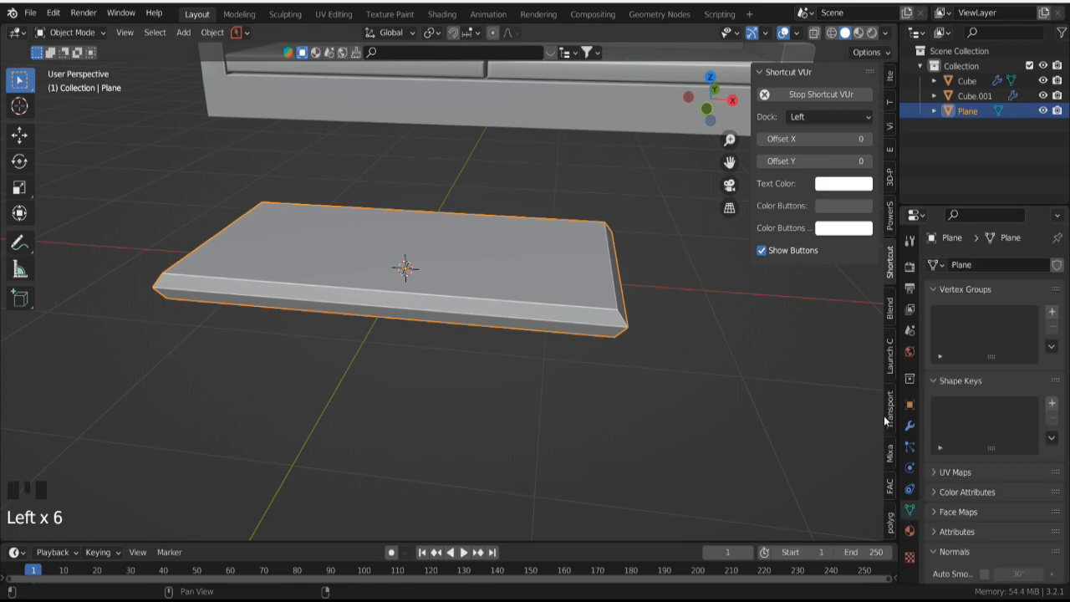
drag(899, 405, 778, 402)
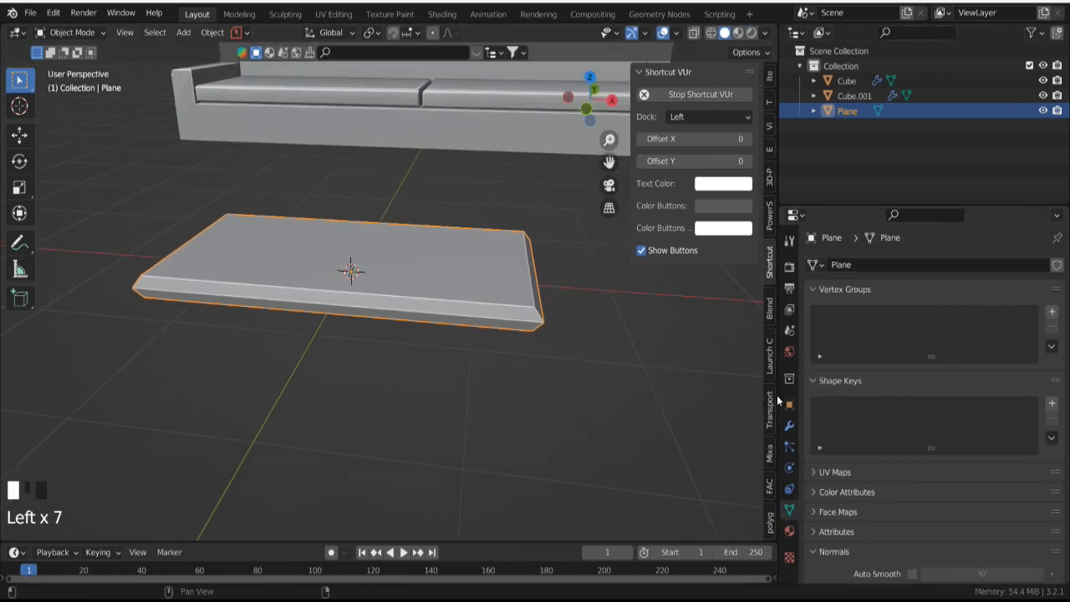
click(792, 489)
click(790, 468)
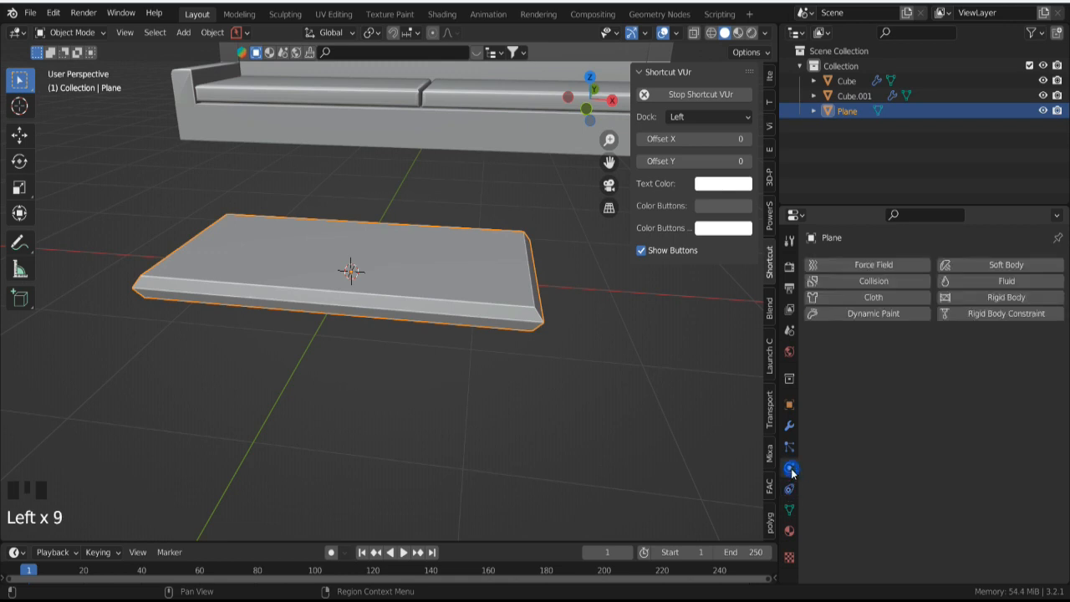
click(882, 303)
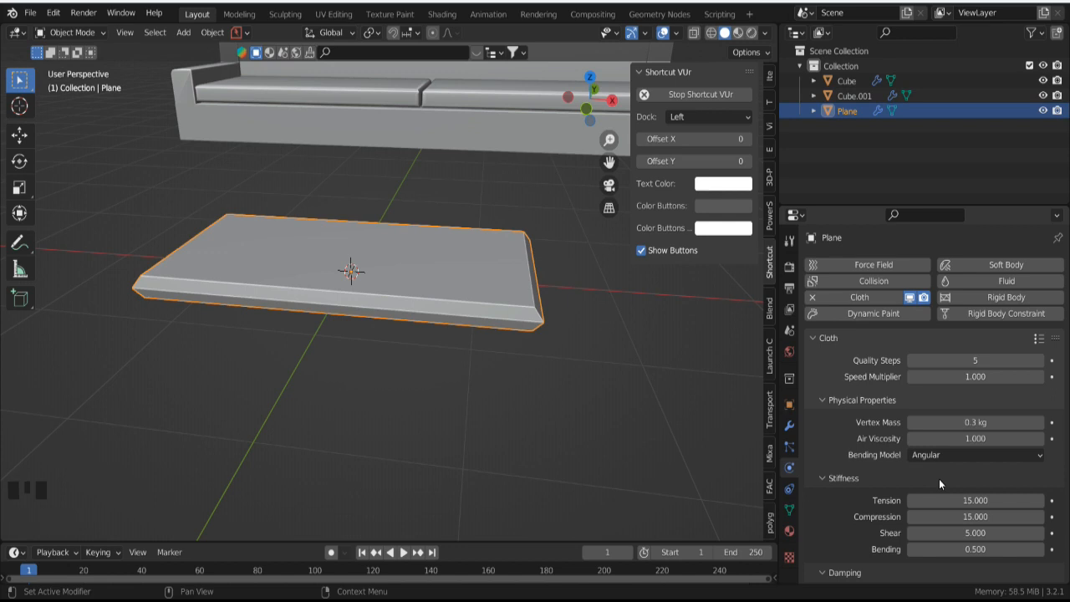
Step: Enable Pressure in the slab's cloth settings and set it to 4.1
scroll(939, 478, down, 3)
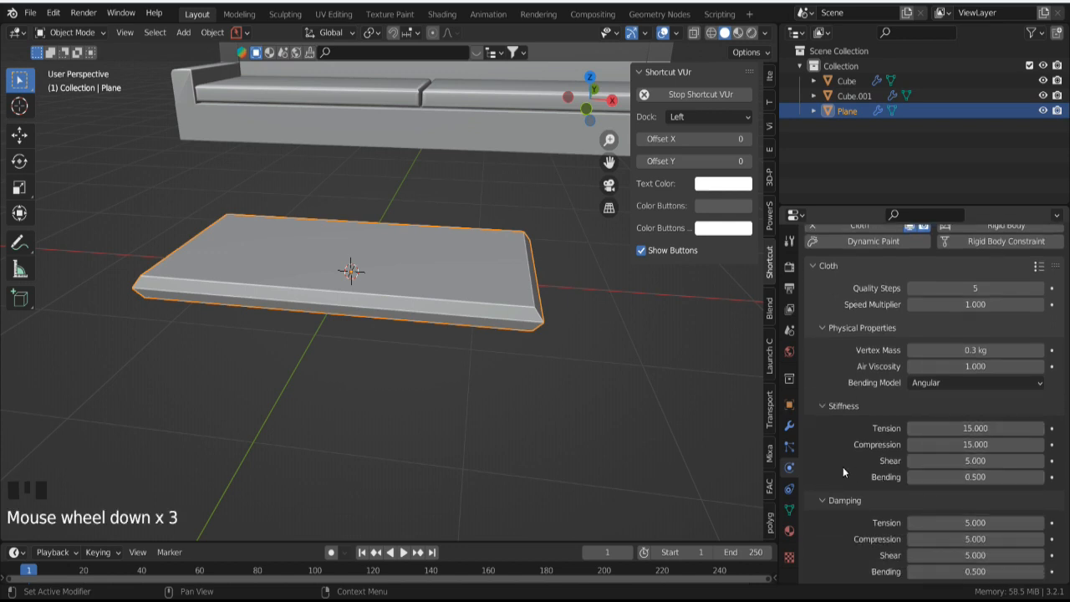
scroll(865, 460, up, 1)
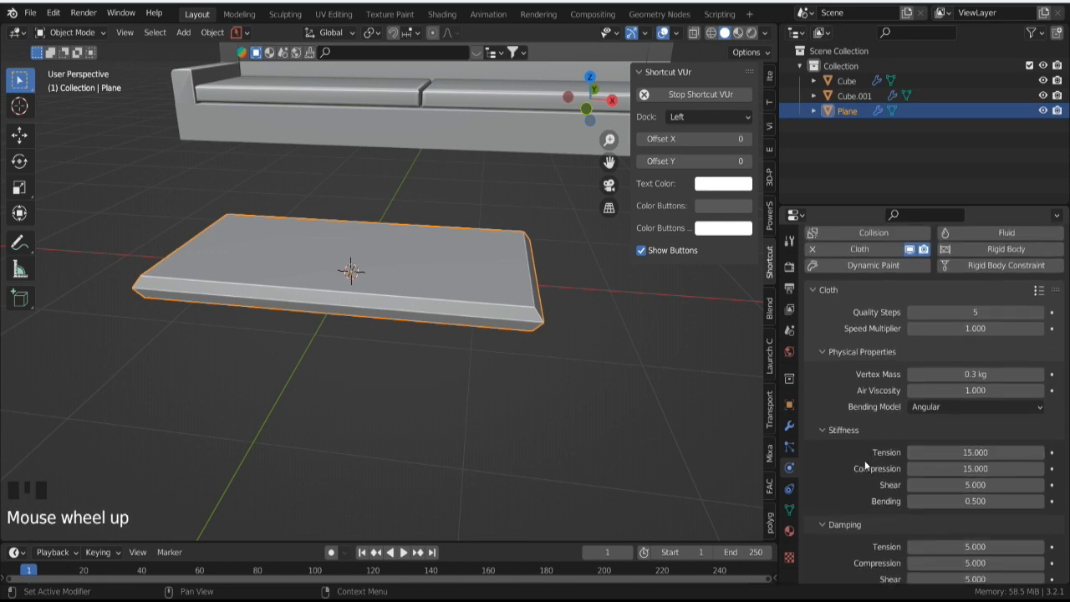
scroll(864, 460, down, 6)
scroll(865, 463, down, 9)
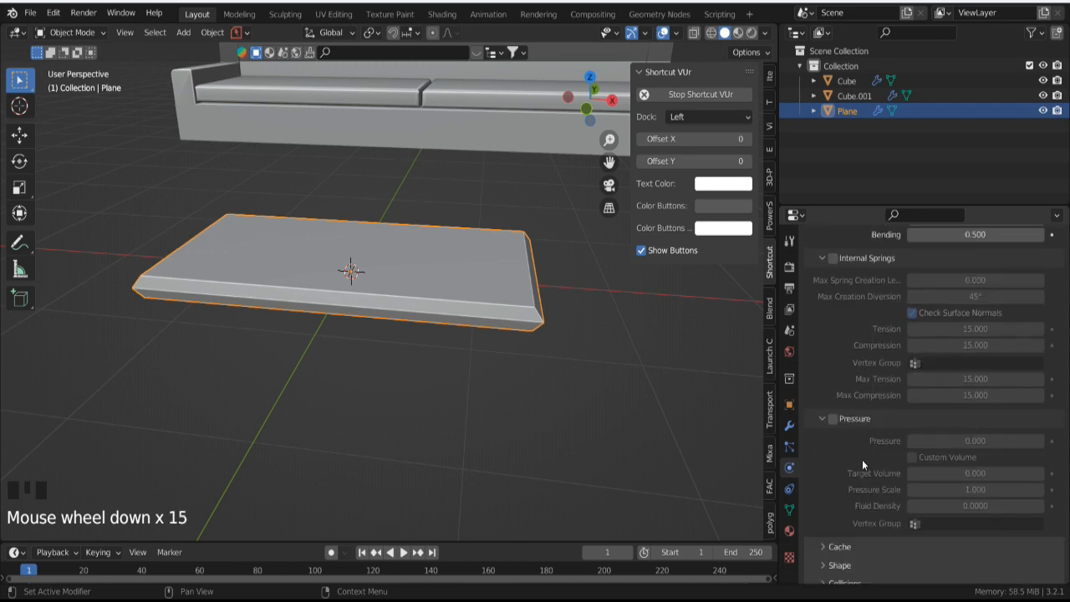
click(833, 420)
click(976, 446)
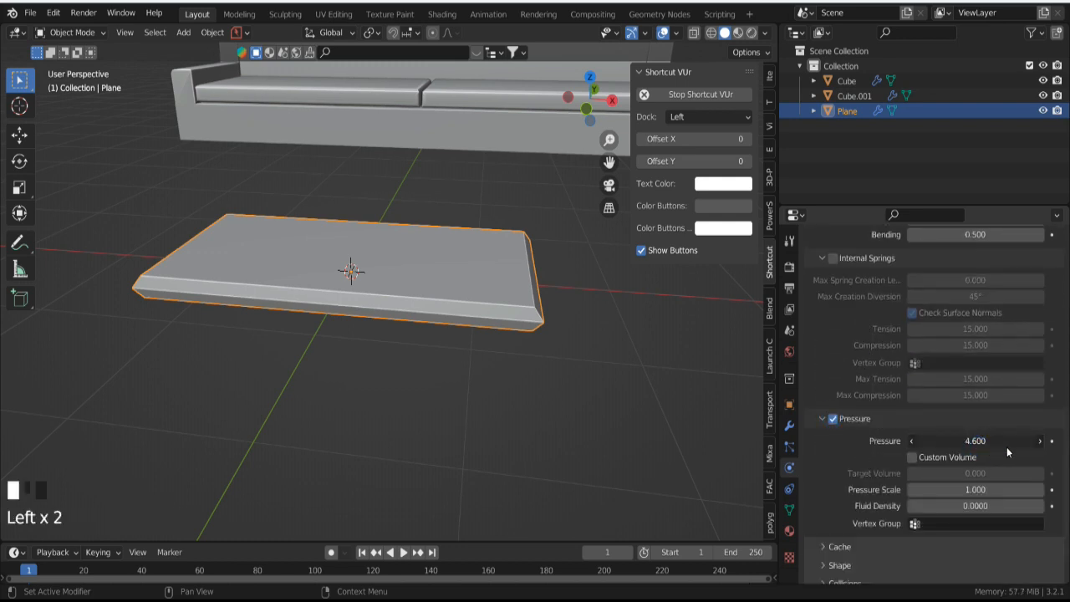
drag(1003, 447, 997, 445)
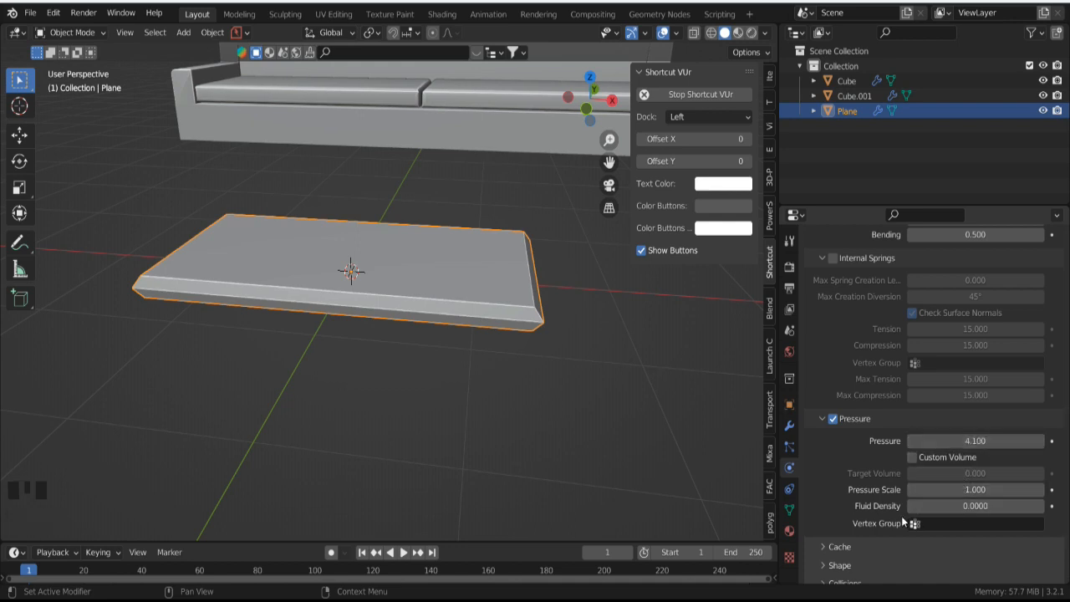
Step: Expand the cloth's Collisions settings and enable Self Collisions
scroll(900, 517, down, 5)
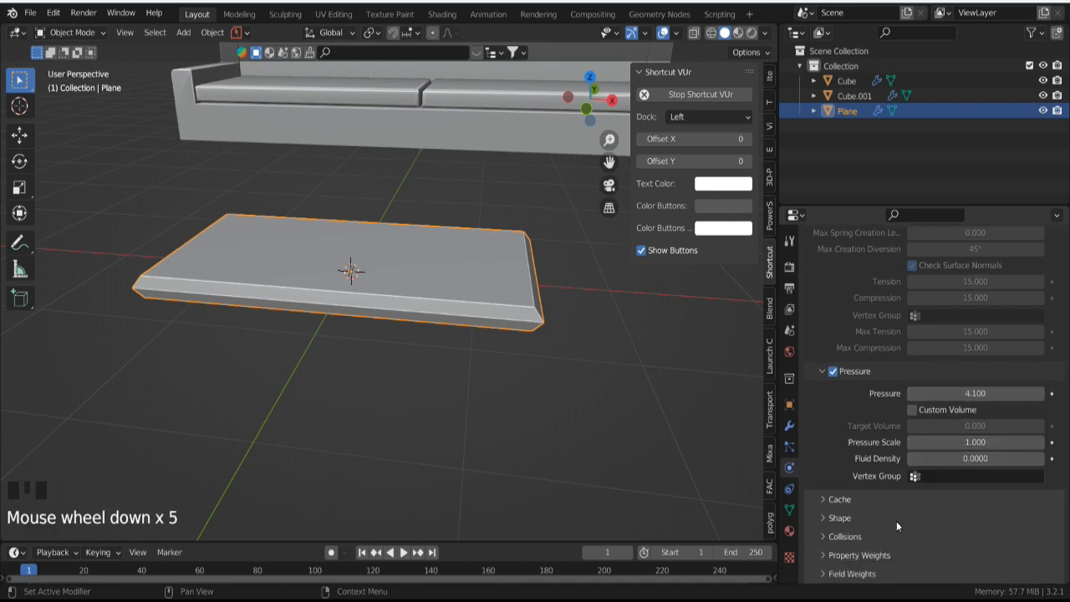
click(841, 537)
scroll(938, 520, down, 5)
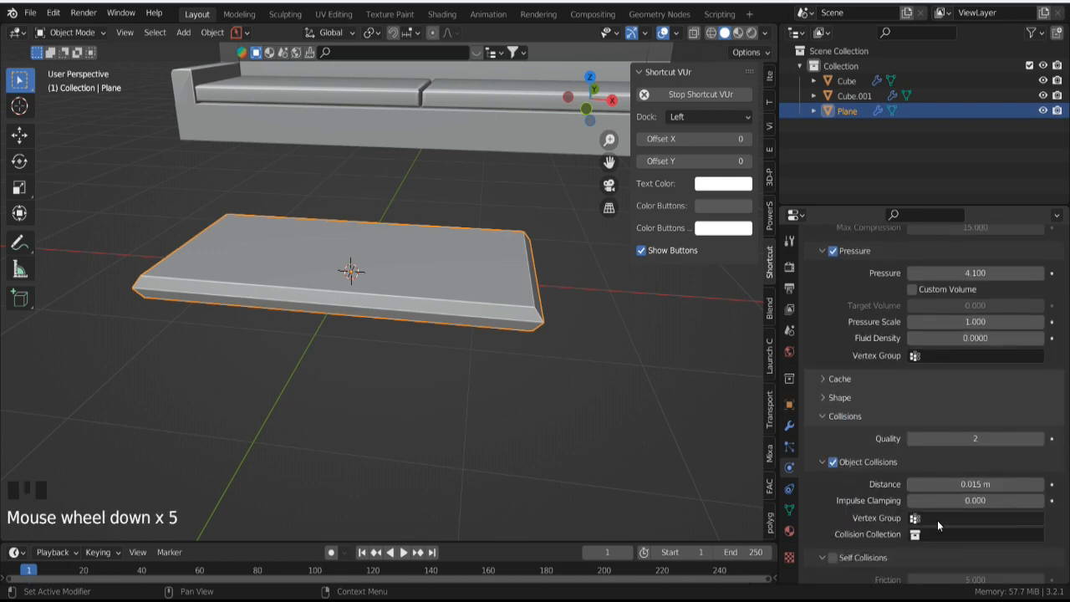
scroll(891, 521, down, 3)
click(874, 487)
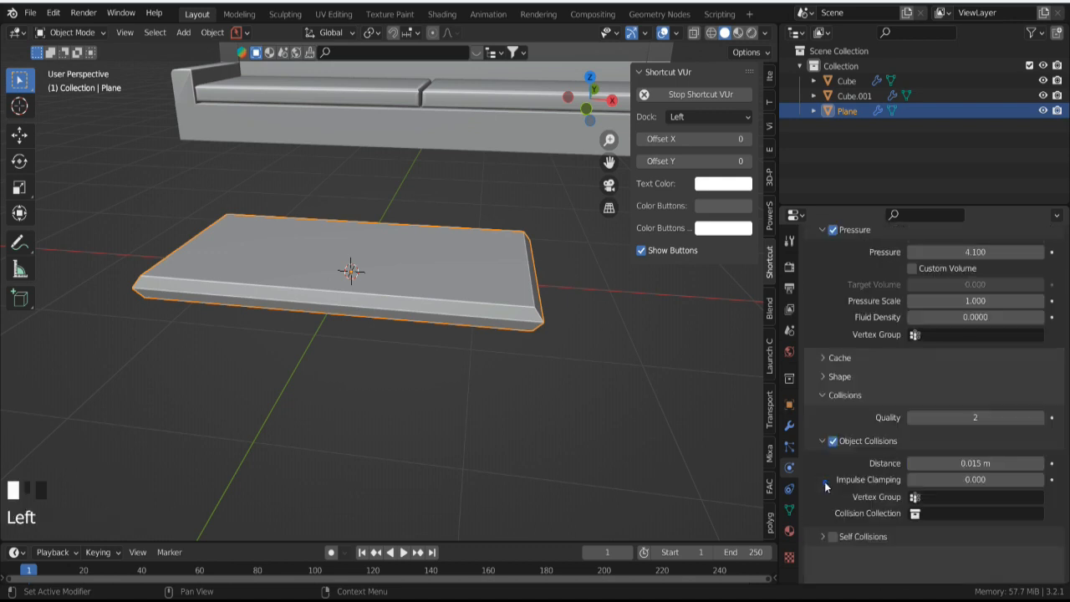
scroll(866, 475, down, 4)
click(833, 537)
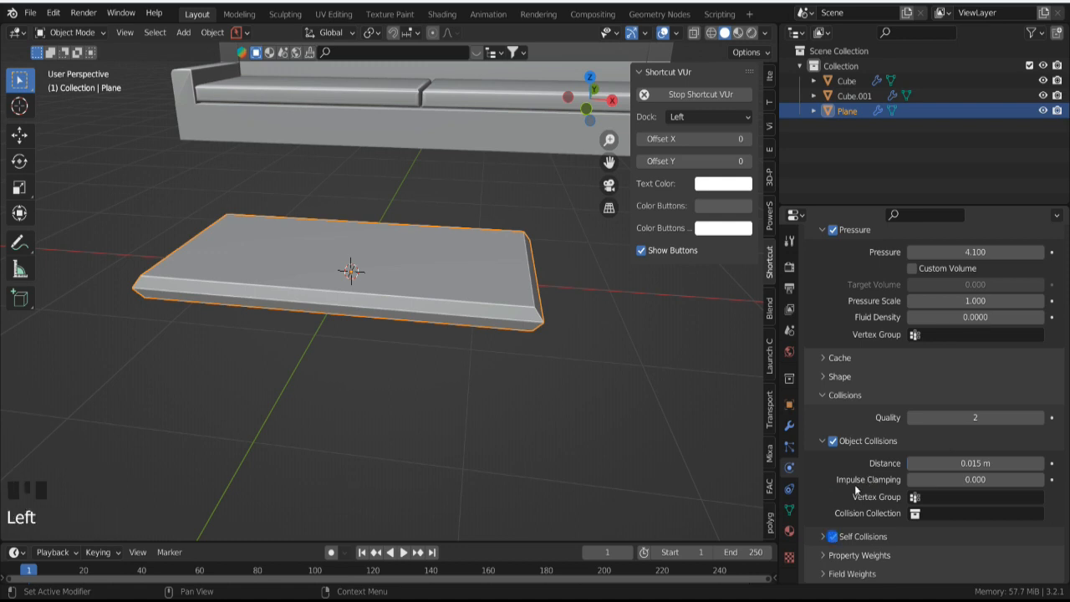
Step: Expand the cloth's Property Weights and Field Weights, and set the Gravity field weight to 0
scroll(835, 539, down, 5)
click(843, 558)
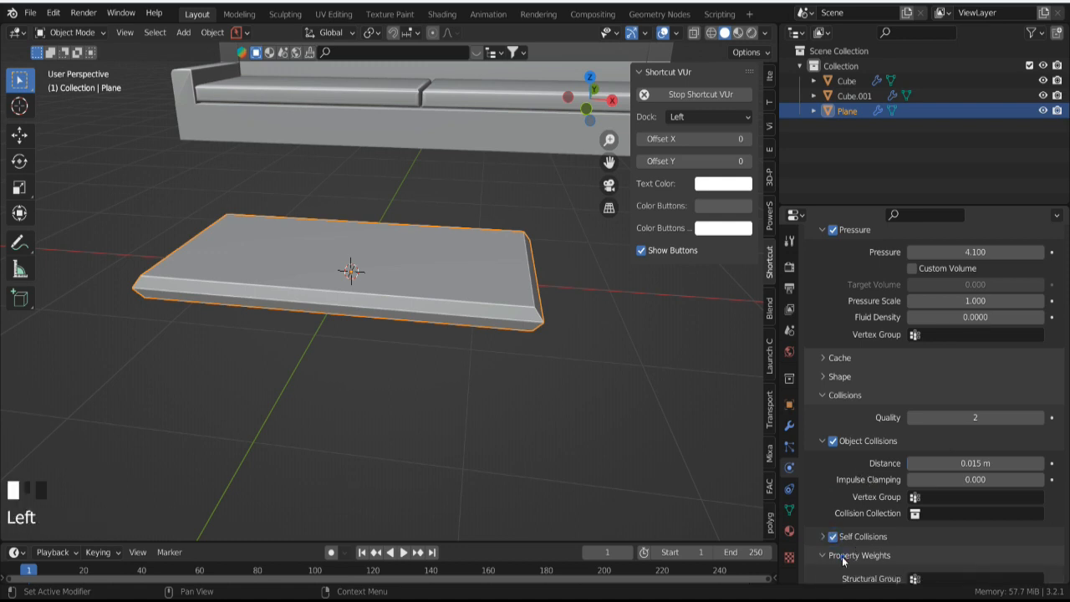
scroll(903, 452, down, 6)
scroll(853, 413, down, 5)
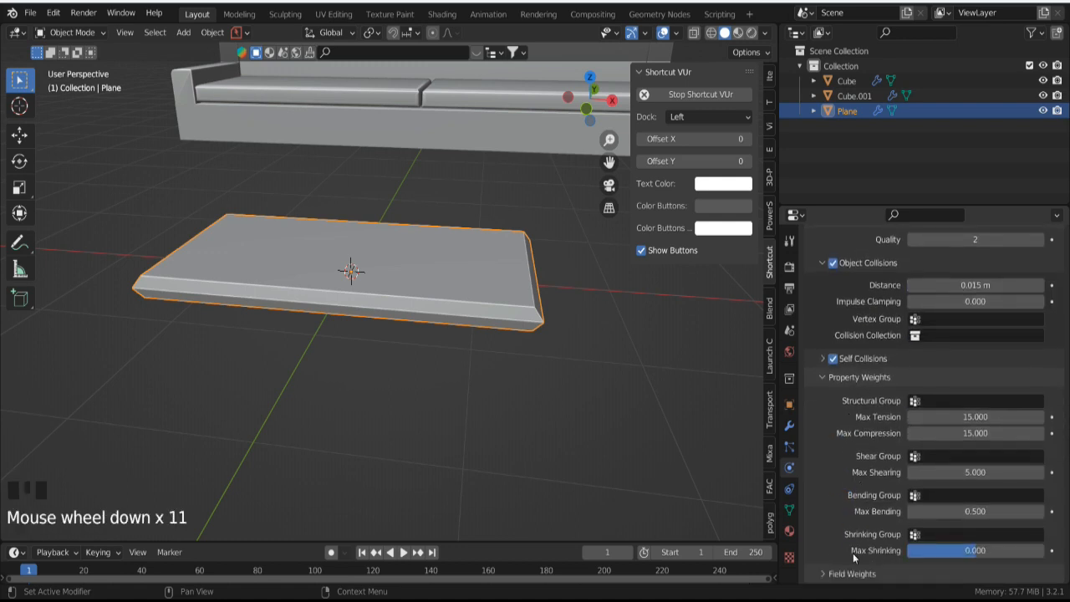
click(853, 575)
scroll(877, 470, down, 7)
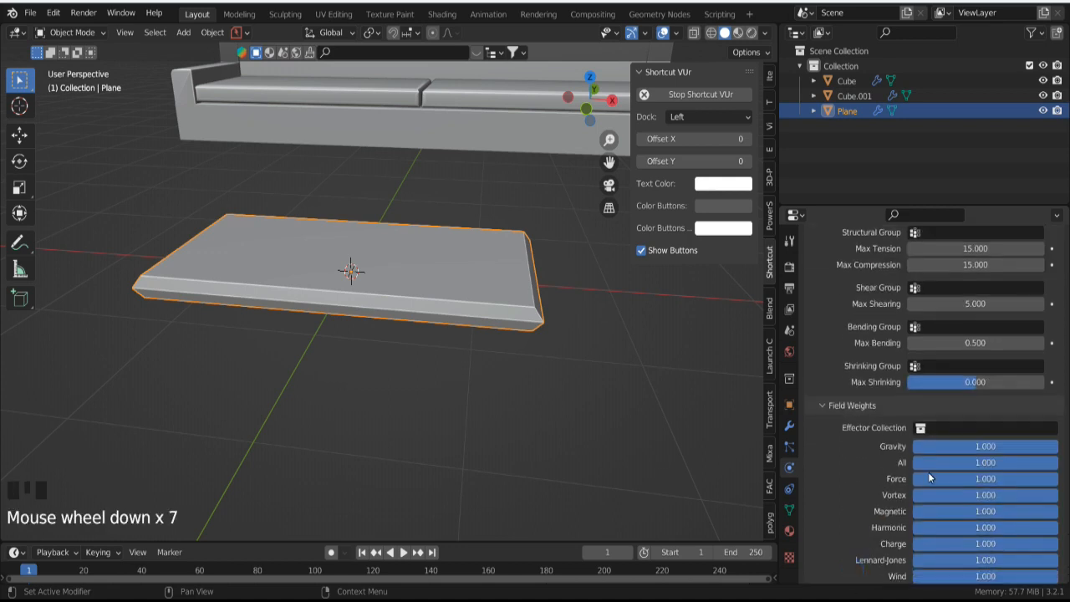
drag(997, 451, 753, 452)
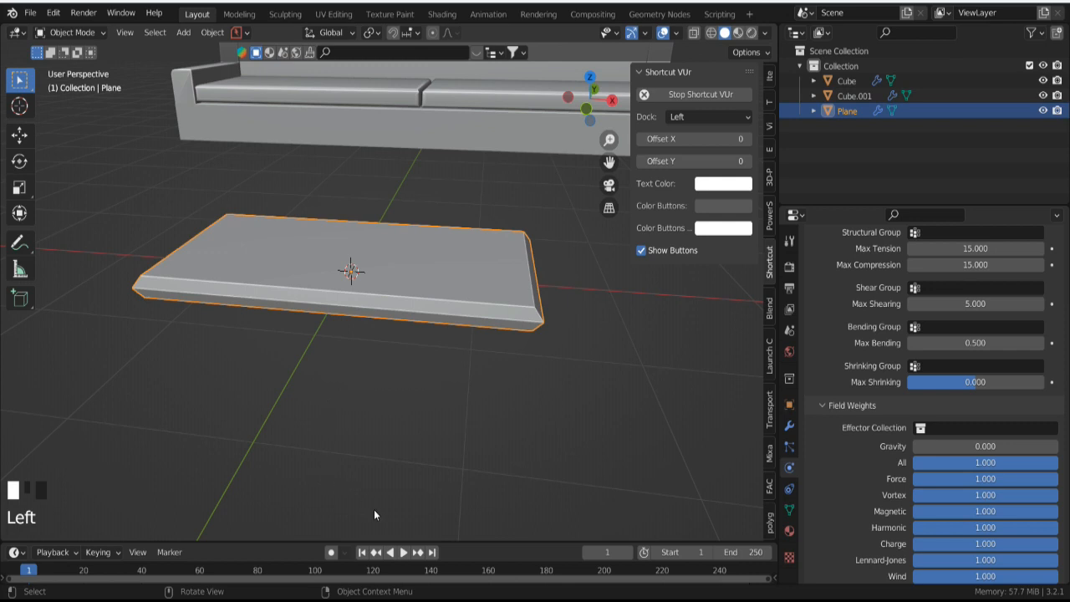
Step: Play the cloth simulation to inflate the slab, and stop it at frame 40
click(410, 527)
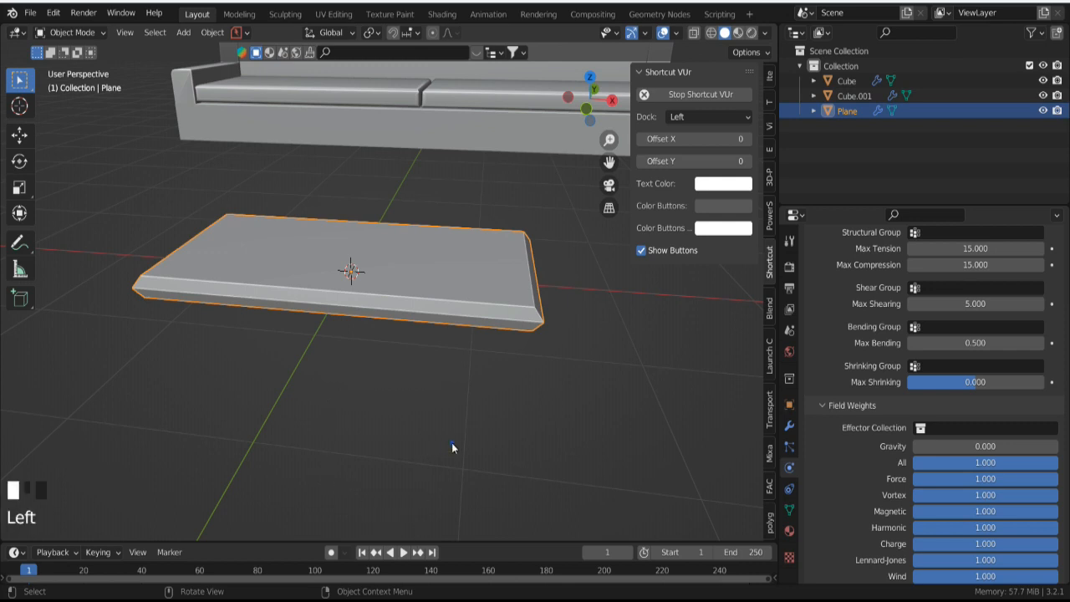
click(405, 552)
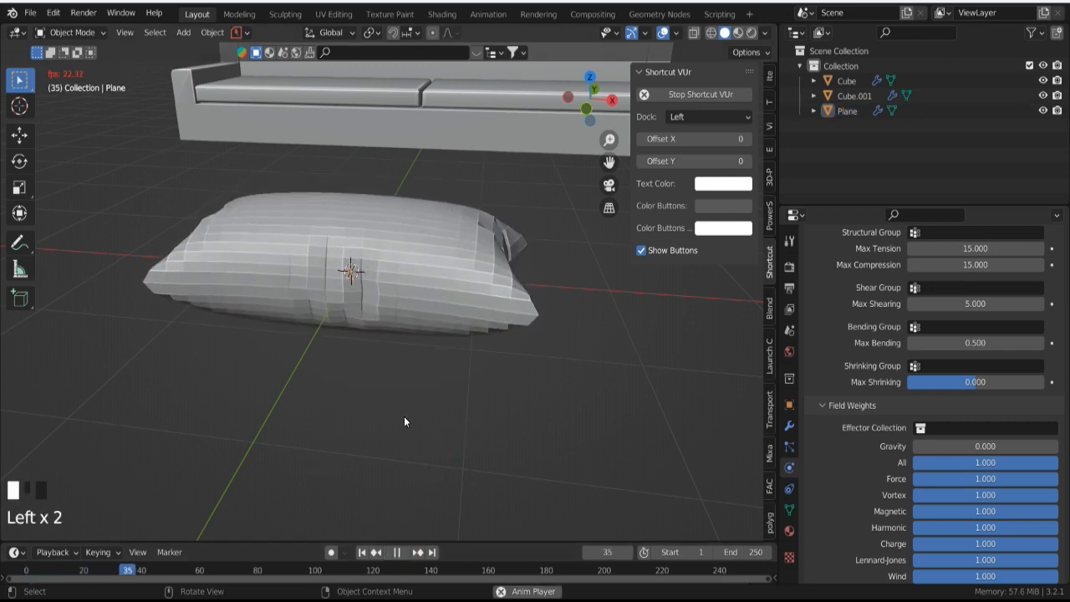
key(space)
right_click(426, 258)
click(426, 261)
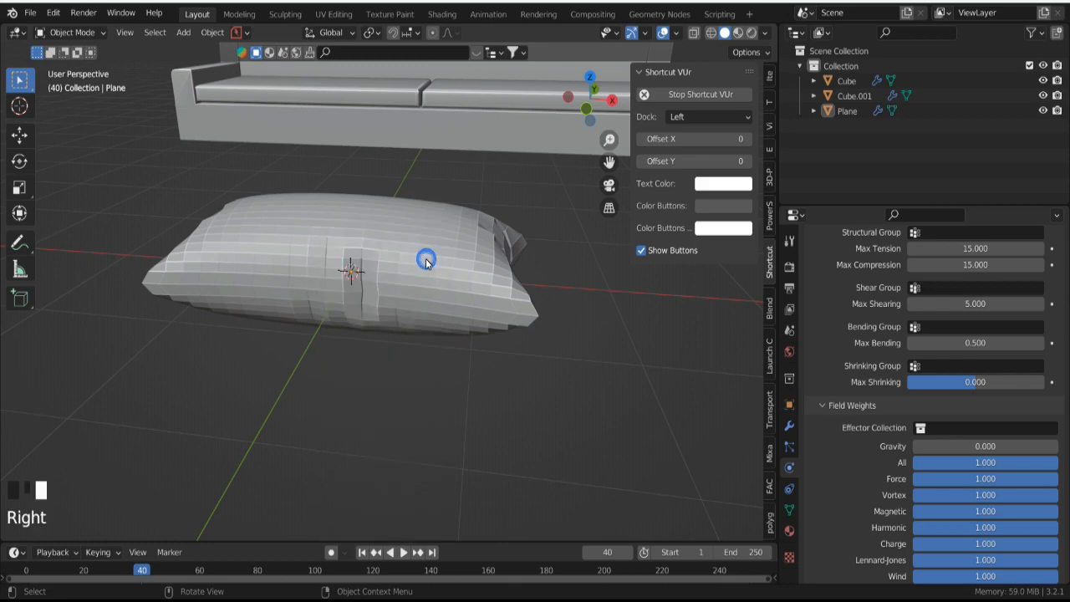
click(586, 386)
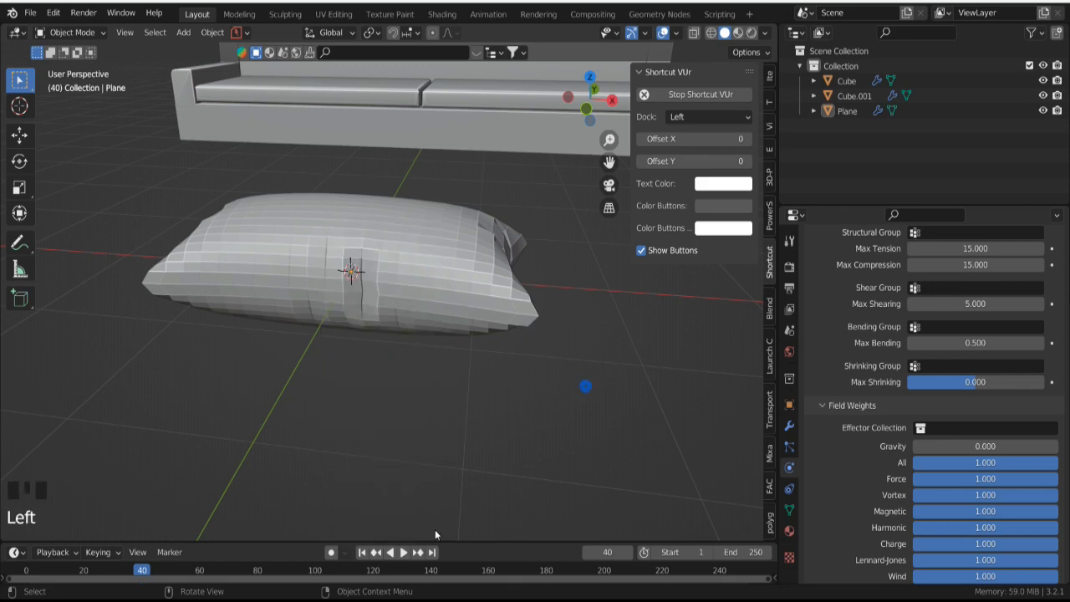
Step: Rewind the simulation to frame 1, replay it to frame 92, and check the inflated pillow from above
click(362, 552)
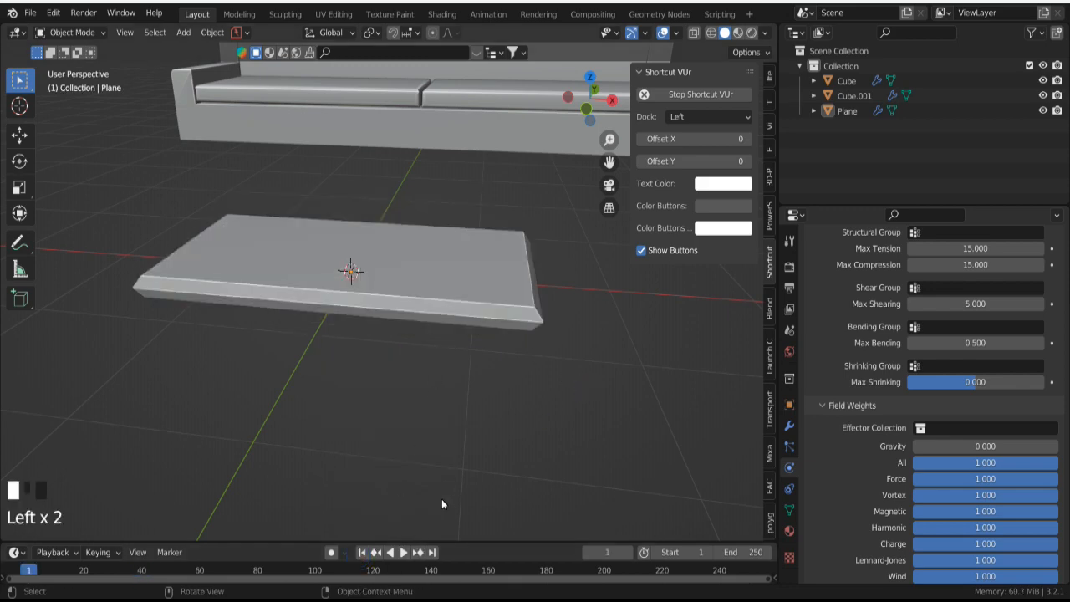
key(space)
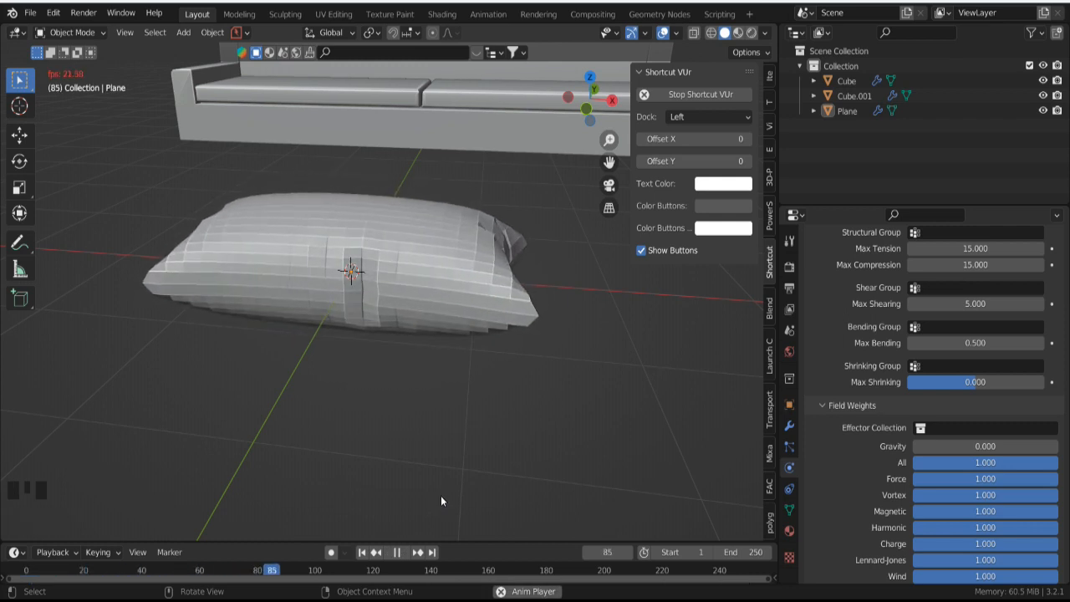
key(space)
scroll(435, 388, down, 4)
middle_drag(435, 389, 447, 479)
Step: Try scaling the inflated pillow along the X axis to about 0.7, then undo back to the flat slab at frame 1
click(397, 258)
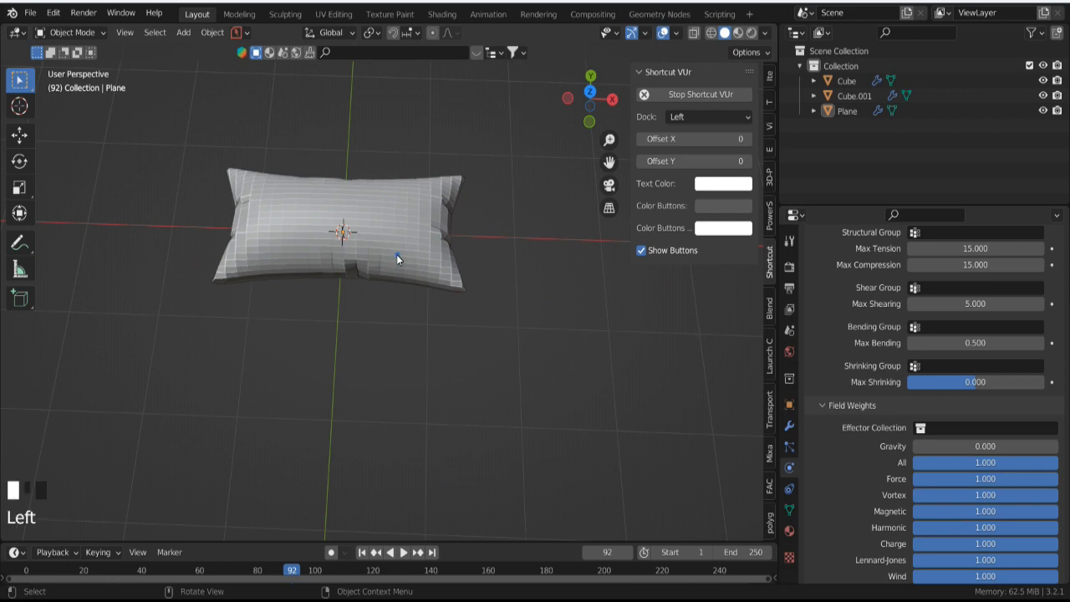
key(s)
key(x)
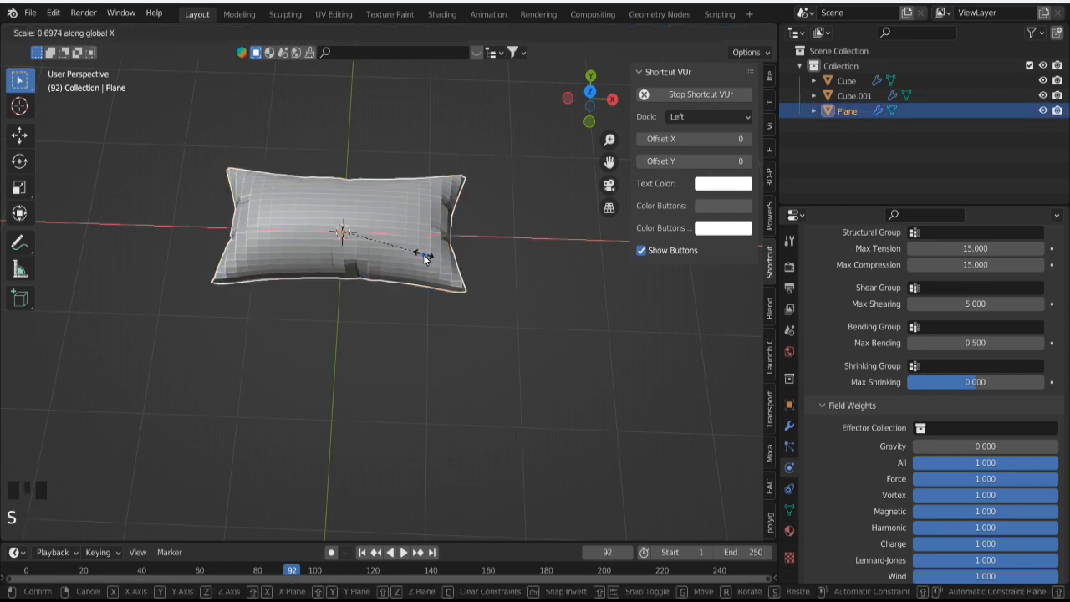
click(424, 259)
scroll(456, 371, down, 5)
key(ctrl+z)
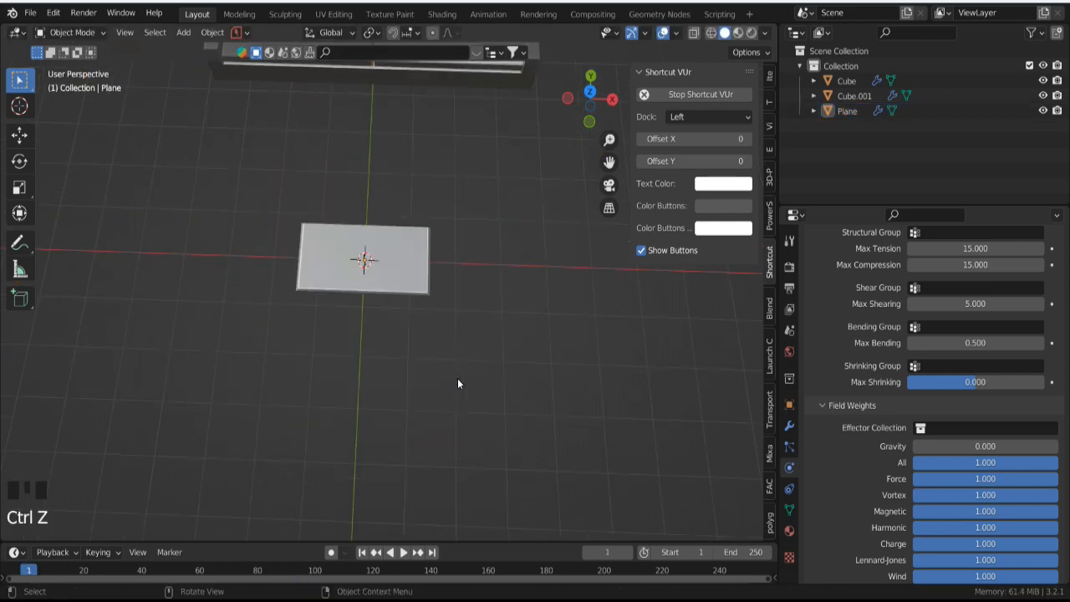
Step: Scale the flat slab to about 0.675 along the X axis and about 0.649 along the Y axis
click(411, 279)
key(s)
key(x)
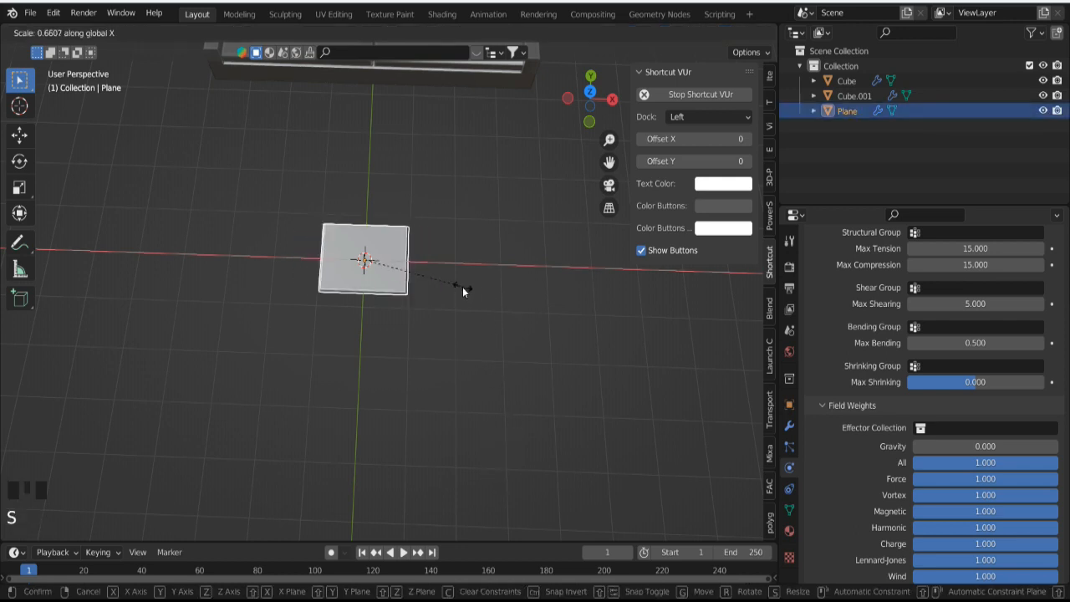
click(464, 289)
key(s)
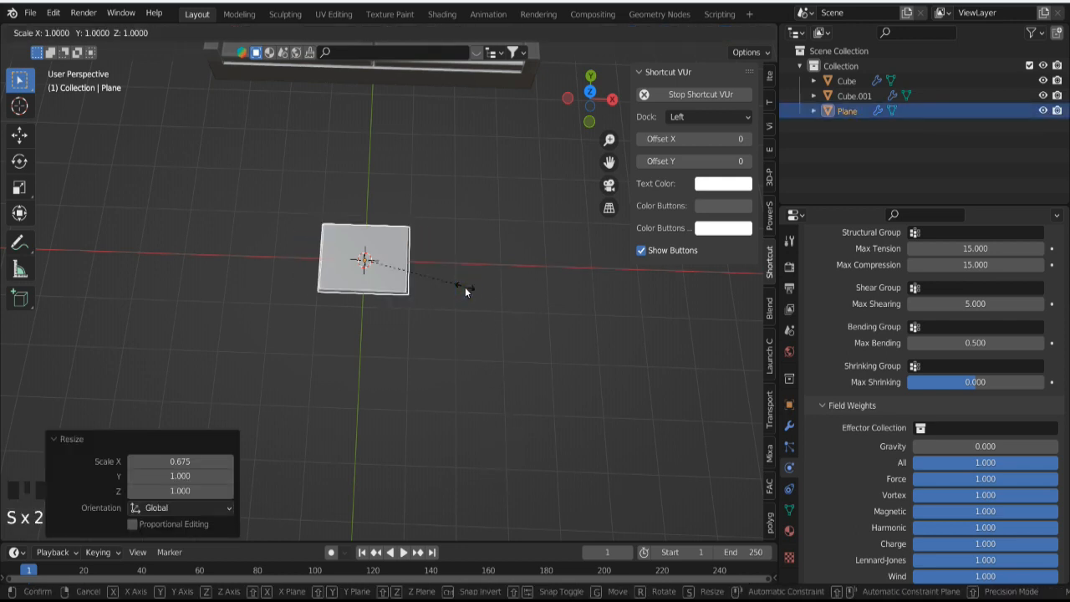
key(y)
click(431, 253)
Step: Duplicate the slab and place the copy beside it, about 1.86 m along X and 0.47 m lower
middle_drag(431, 253, 384, 204)
scroll(433, 359, up, 5)
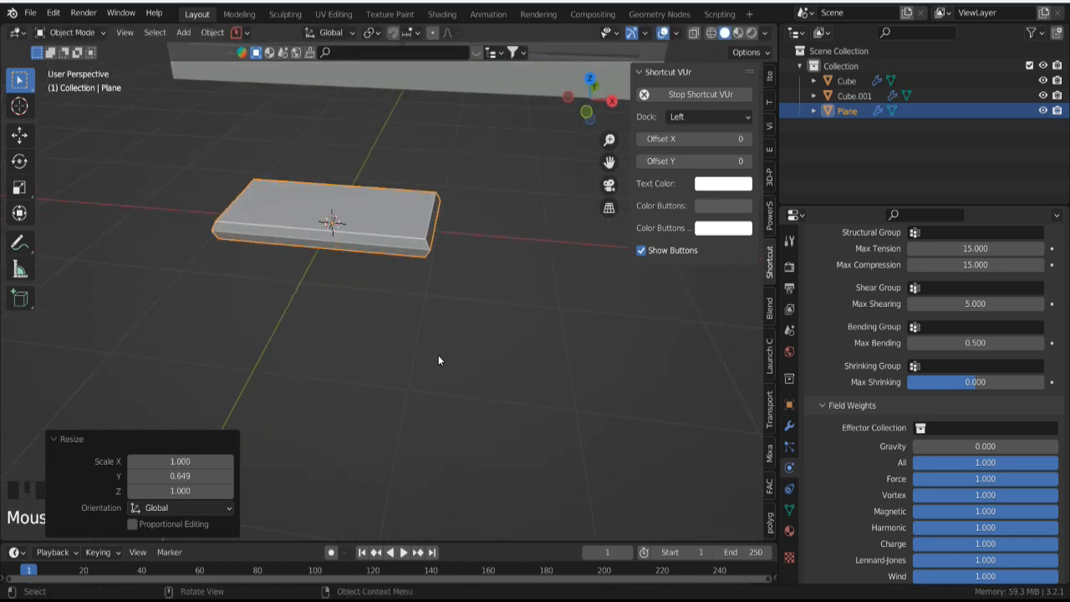
key(shift+d)
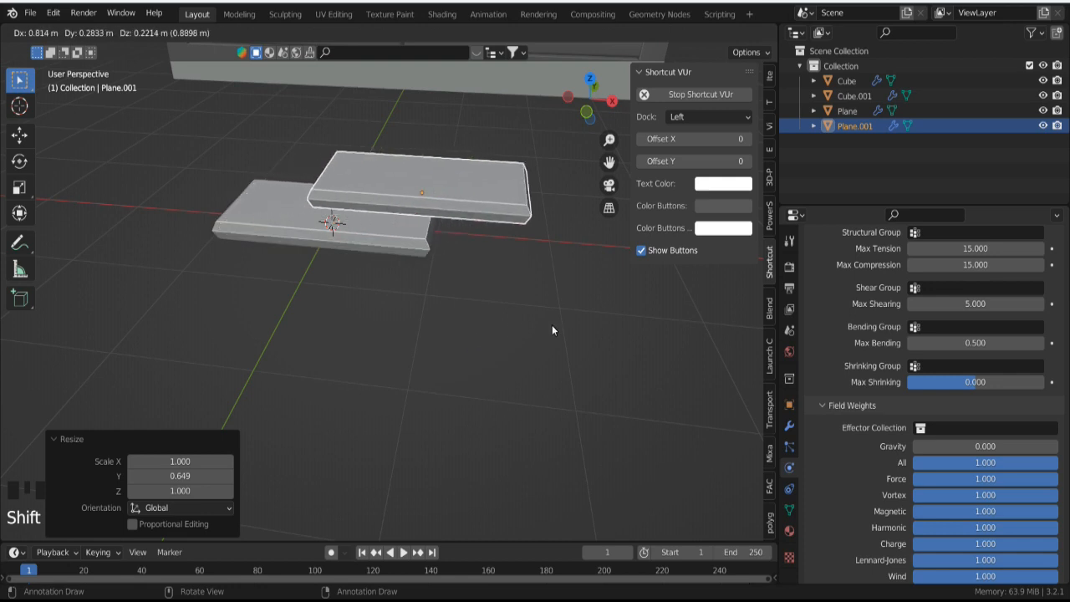
click(630, 418)
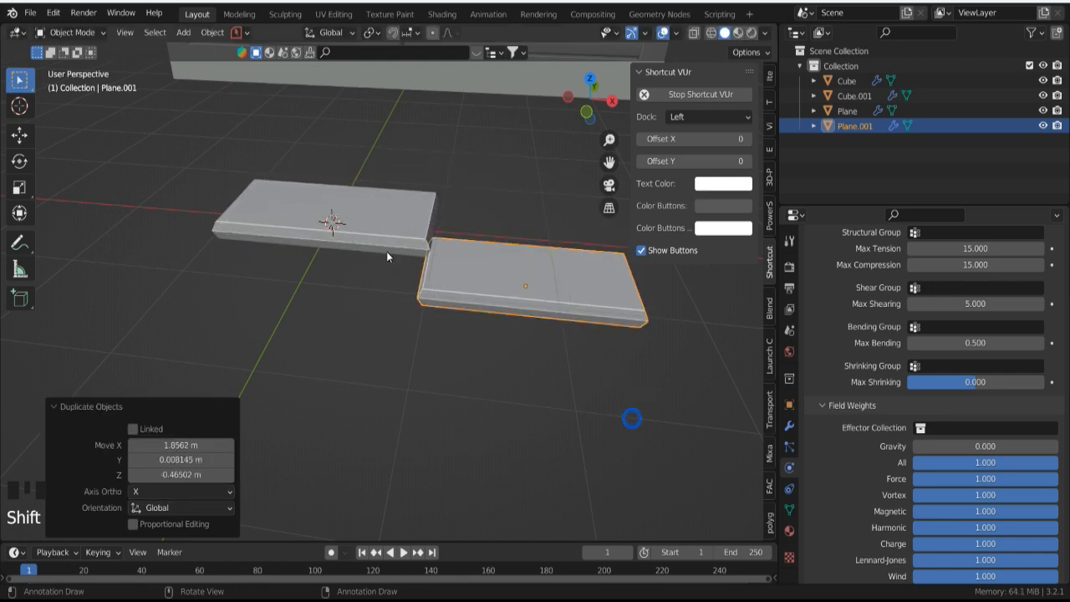
Step: Raise the original slab about 1.99 m along the Z axis
click(379, 248)
shift+middle_drag(379, 248, 378, 371)
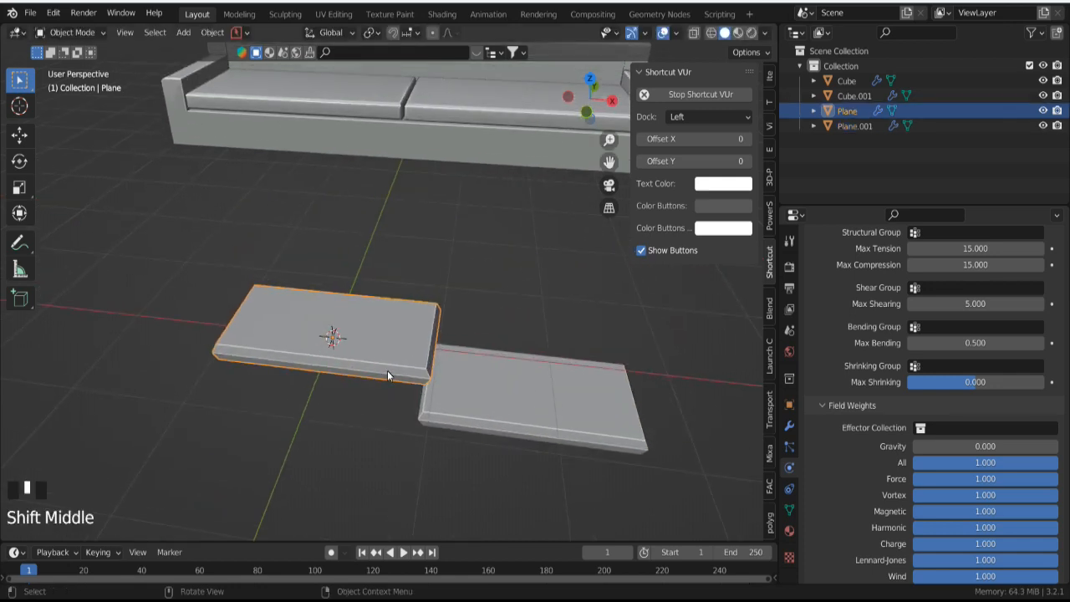
key(g)
key(x)
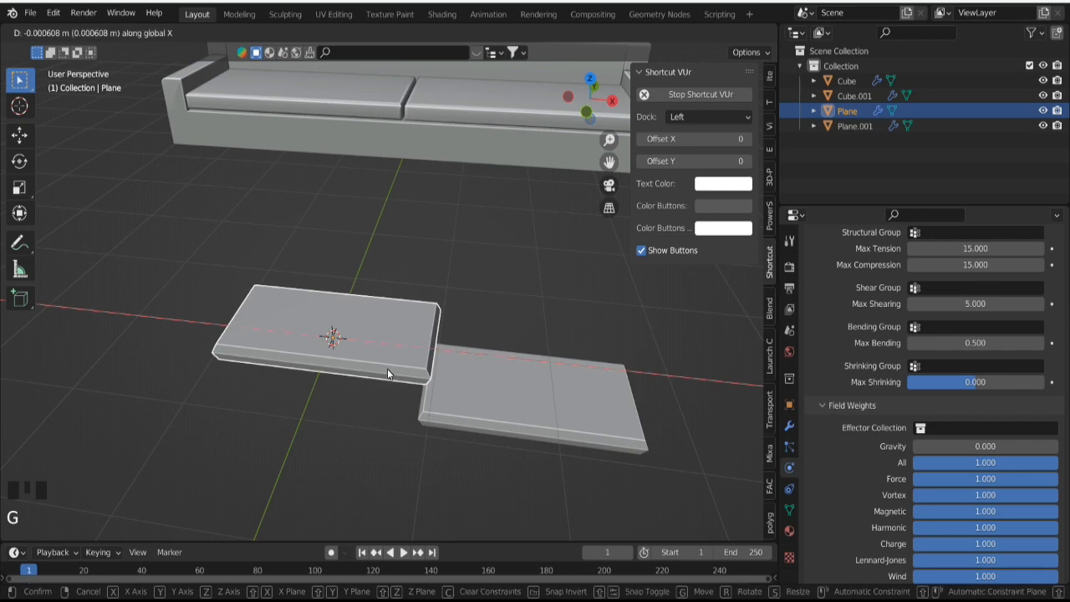
key(z)
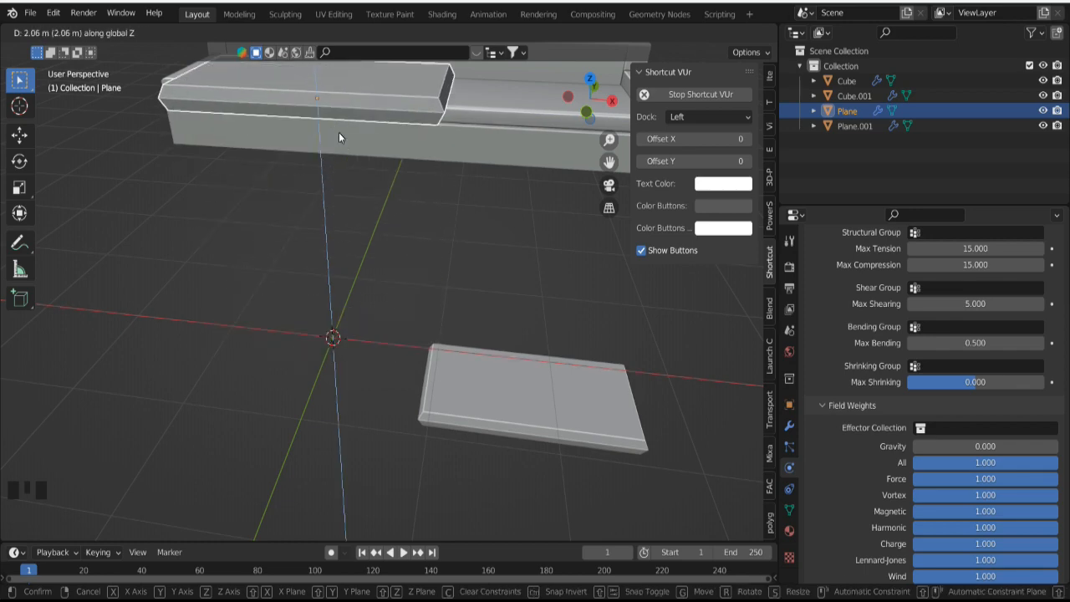
click(339, 142)
Step: Scale the original slab down to pillow size, and scale the duplicate slab to about 0.454
middle_drag(361, 205, 411, 269)
key(s)
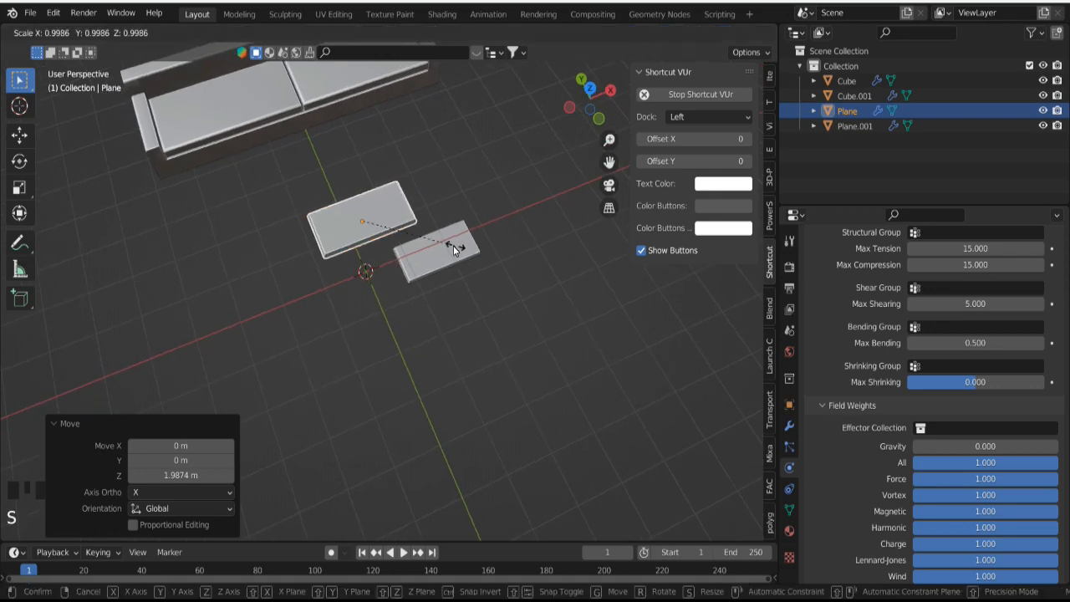
click(423, 246)
click(424, 245)
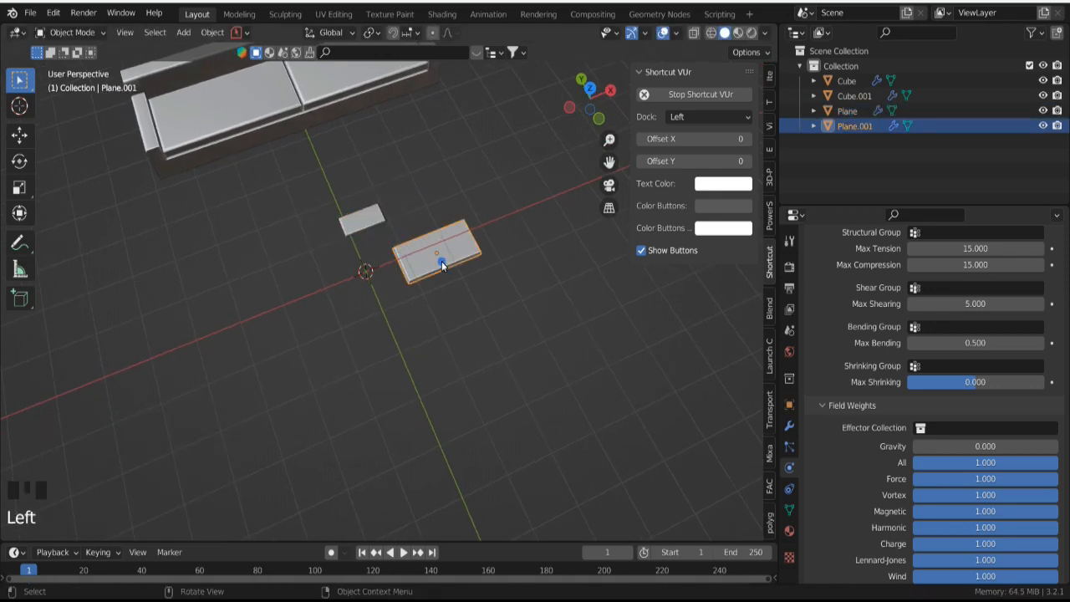
key(s)
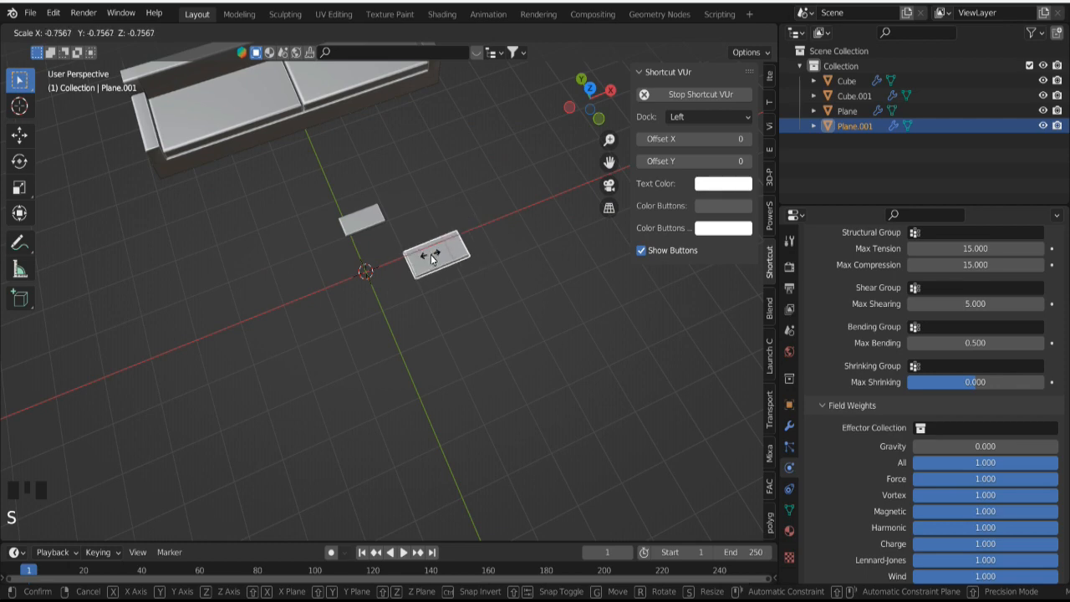
click(375, 243)
Step: Select both slabs and move them together to the sofa, about 5.06 m along Y and -1.91 m along X in total
middle_drag(374, 242, 336, 182)
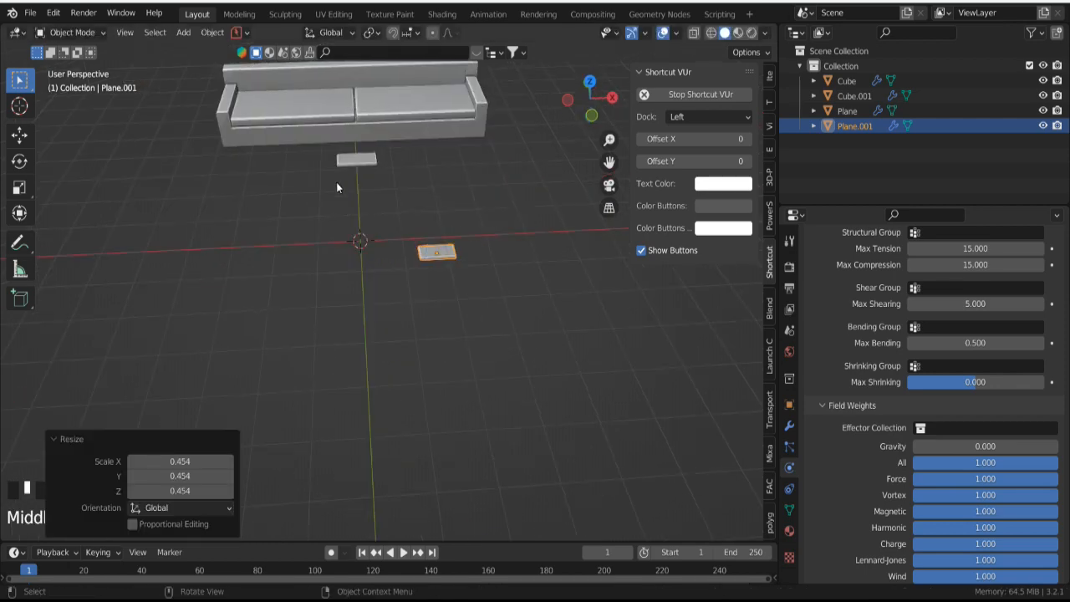
click(355, 160)
shift+click(440, 255)
middle_drag(440, 254, 430, 257)
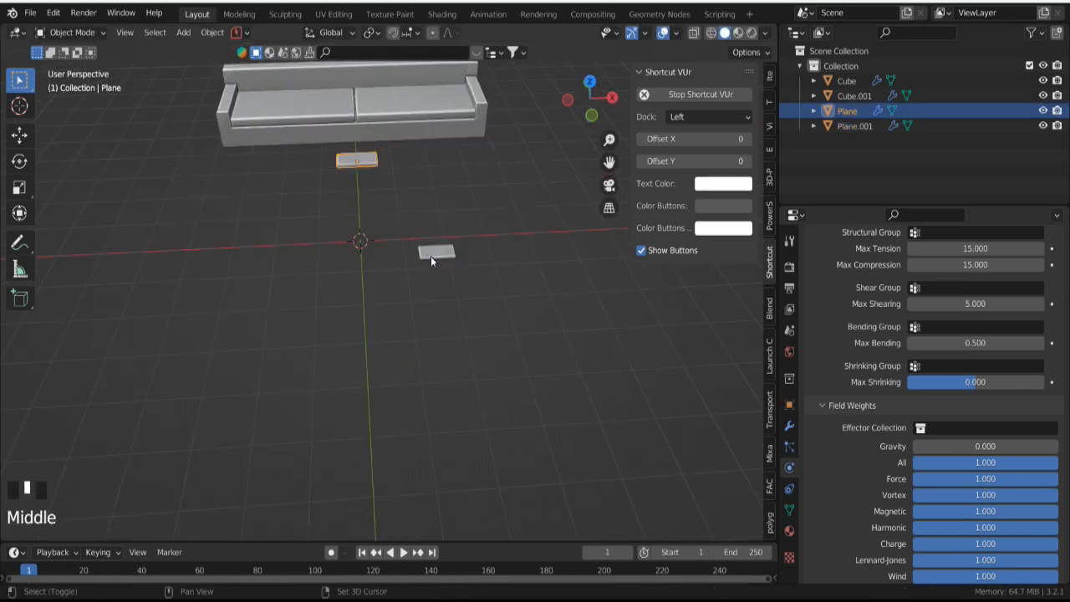
shift+click(430, 256)
key(g)
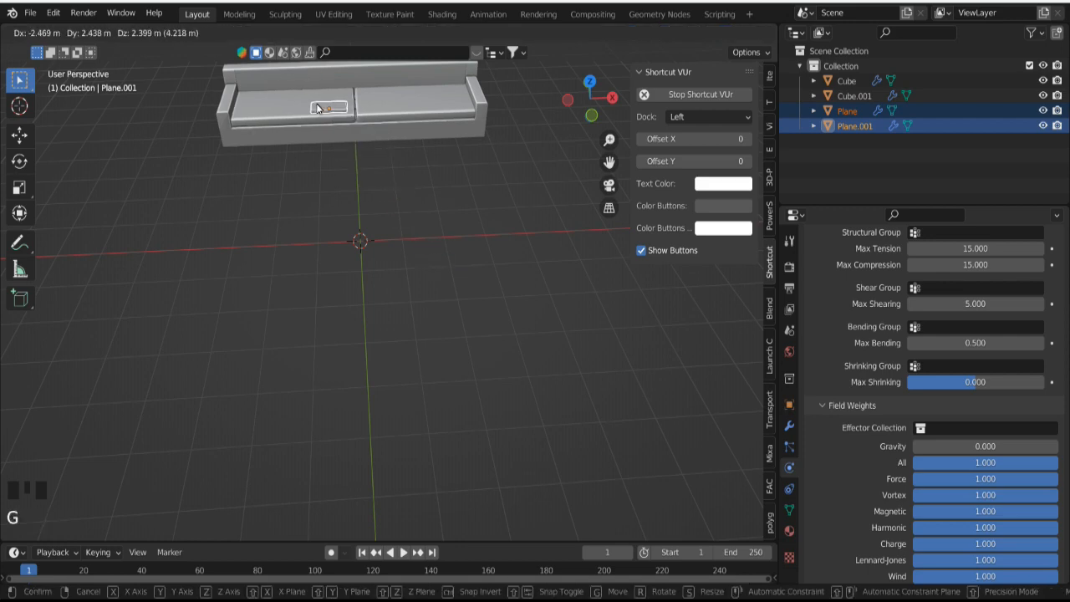
click(313, 105)
middle_drag(338, 131, 233, 206)
key(g)
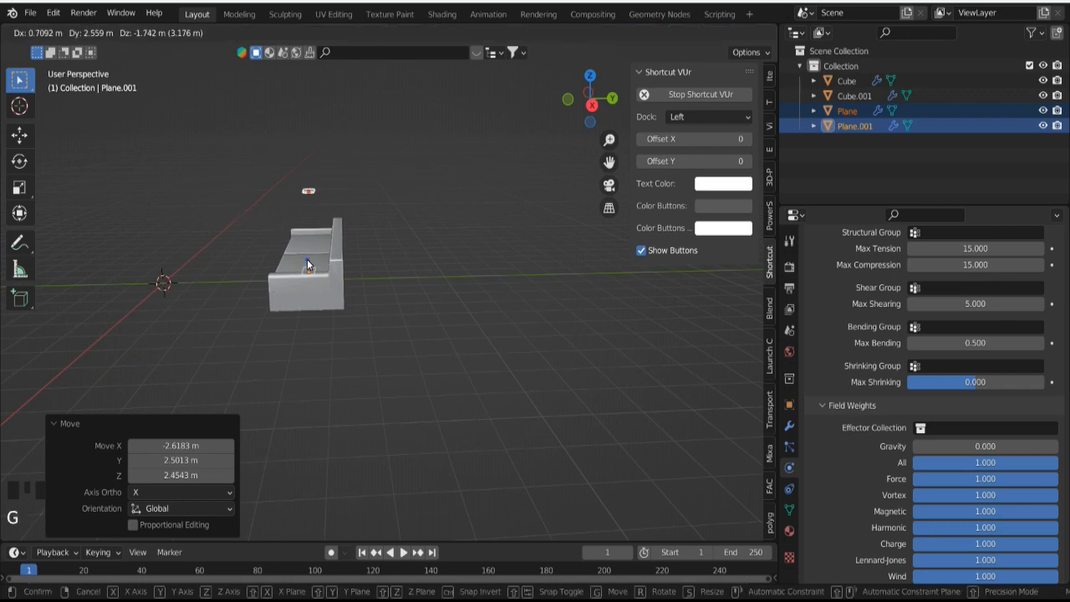
click(305, 261)
Step: Raise both slabs together about 0.74 m along Z so the duplicate sits above the seat cushions
middle_drag(305, 261, 486, 289)
scroll(476, 301, up, 3)
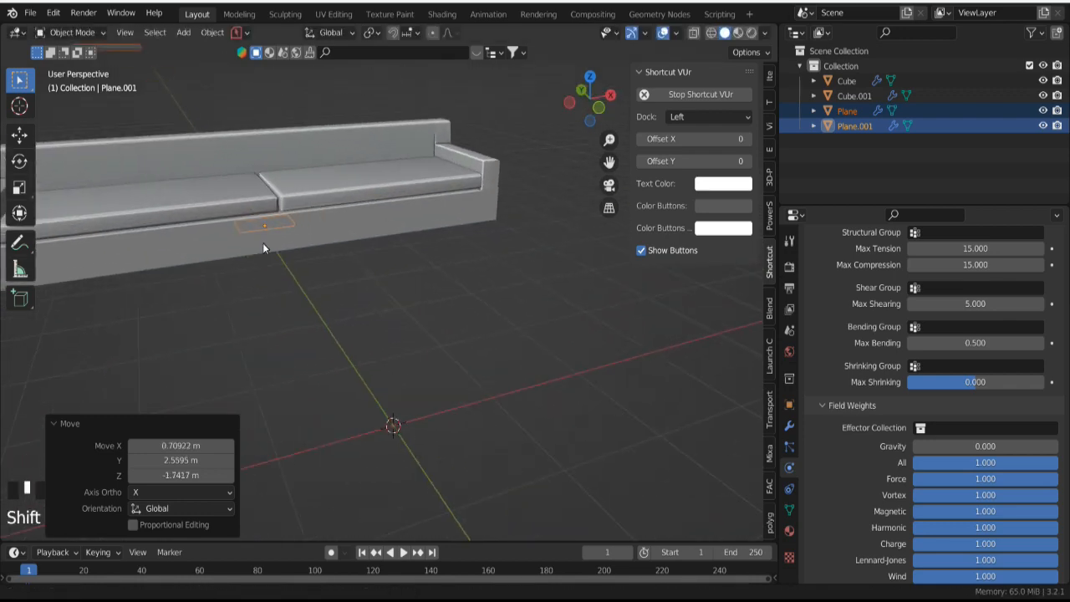
shift+middle_drag(263, 243, 361, 363)
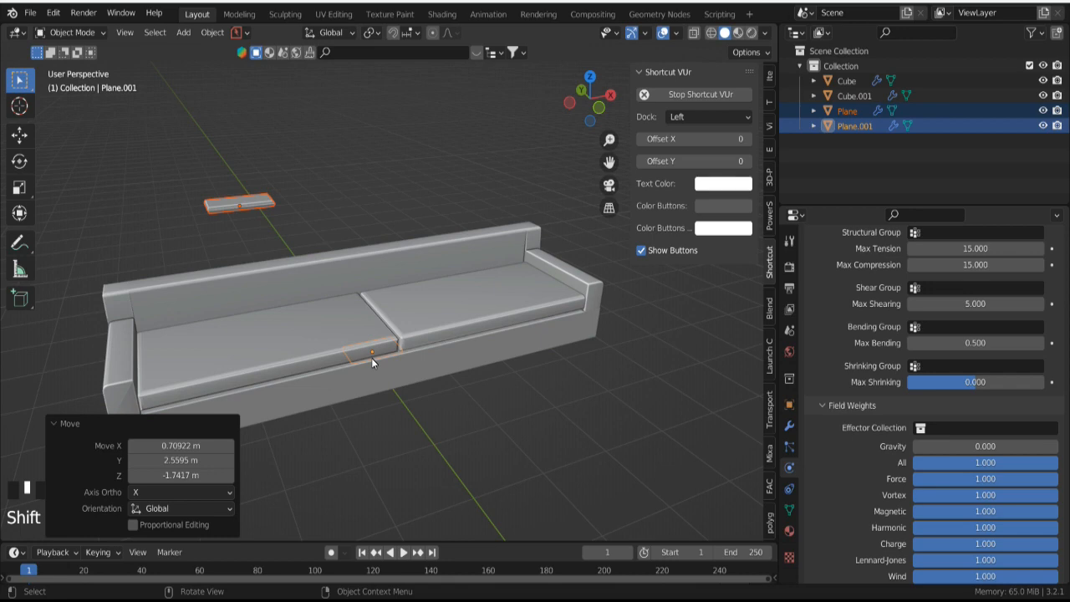
key(g)
click(362, 306)
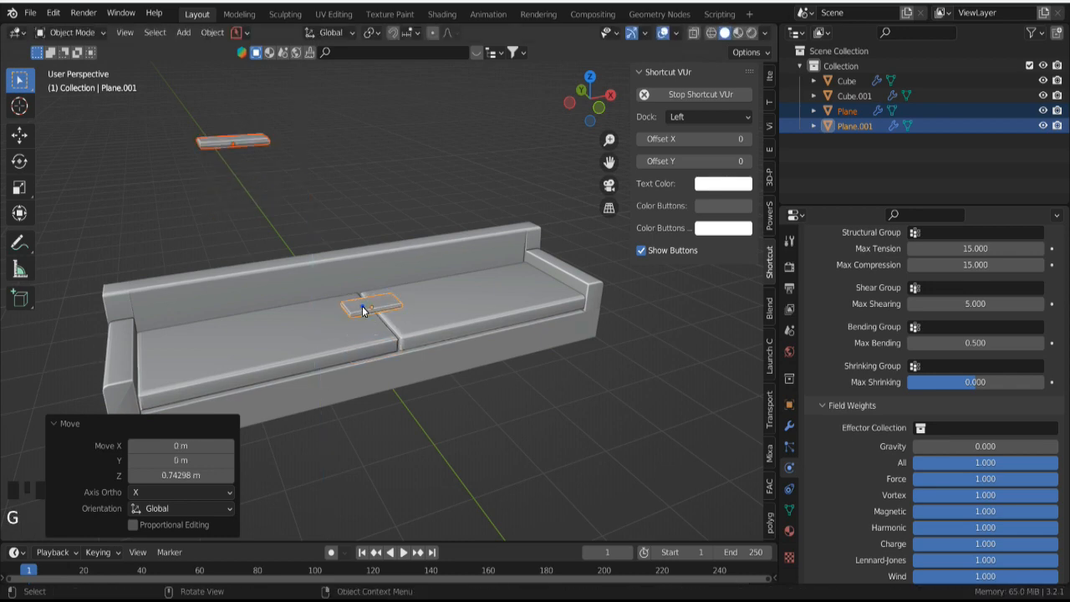
Step: Lower the original slab about 2.6 m along Z onto the sofa's left seat cushion
click(251, 144)
key(g)
key(z)
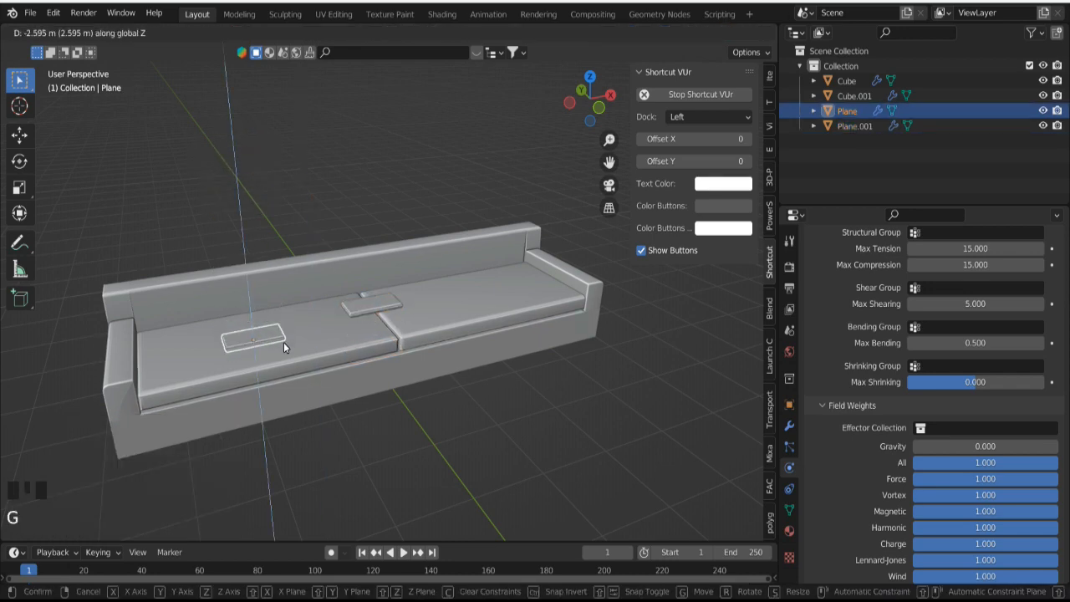
click(285, 336)
Step: Move the original slab about -0.48 m along X, and shift it another -0.53 m in X and 0.26 m in Y toward the sofa corner
scroll(281, 337, up, 5)
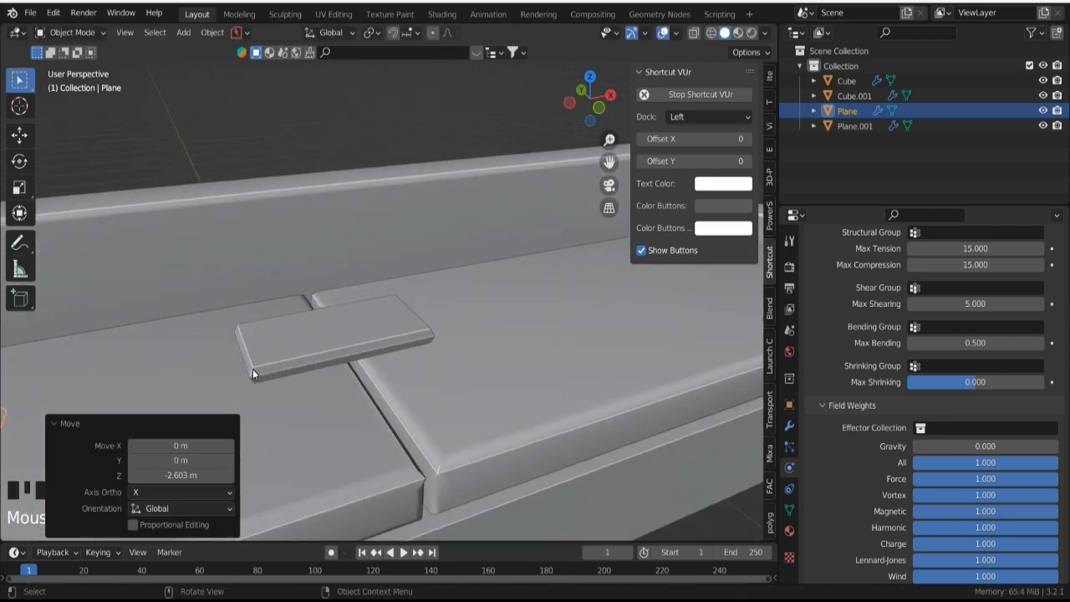
shift+middle_drag(252, 369, 484, 422)
key(g)
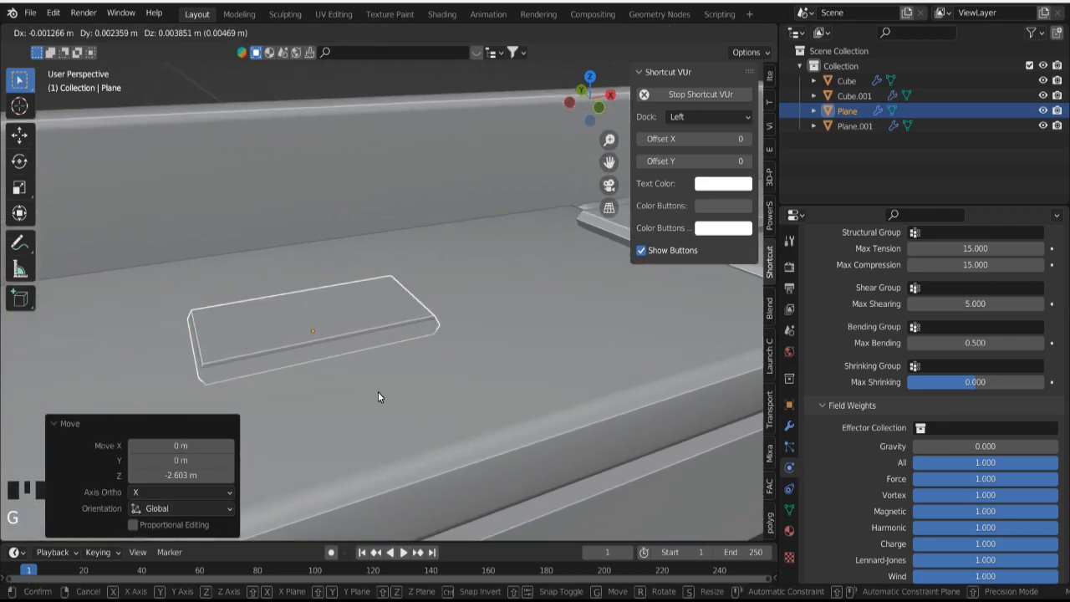
key(x)
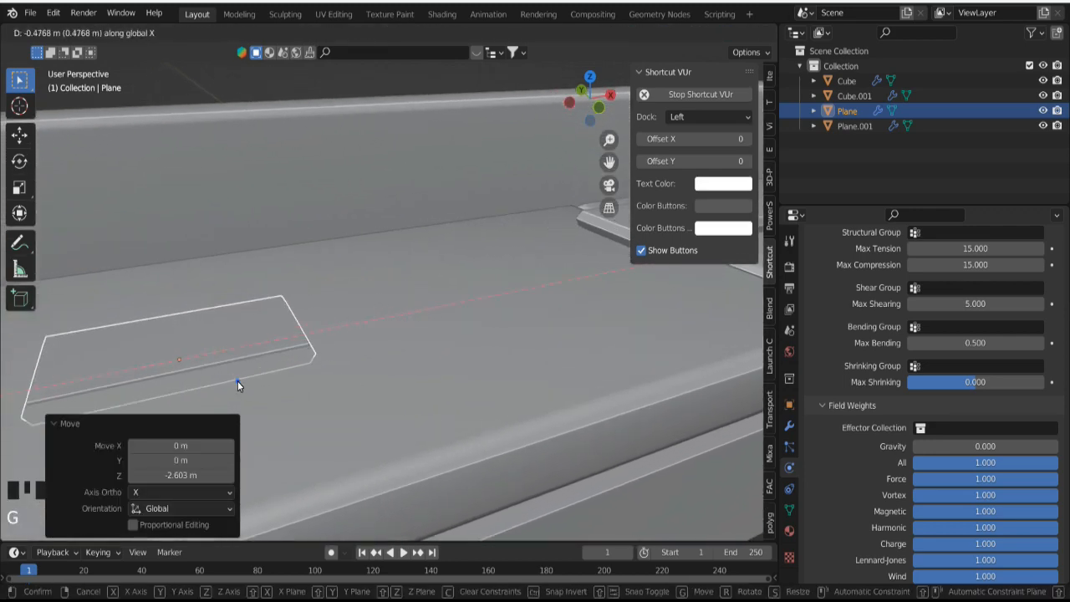
click(237, 380)
scroll(331, 324, down, 5)
key(g)
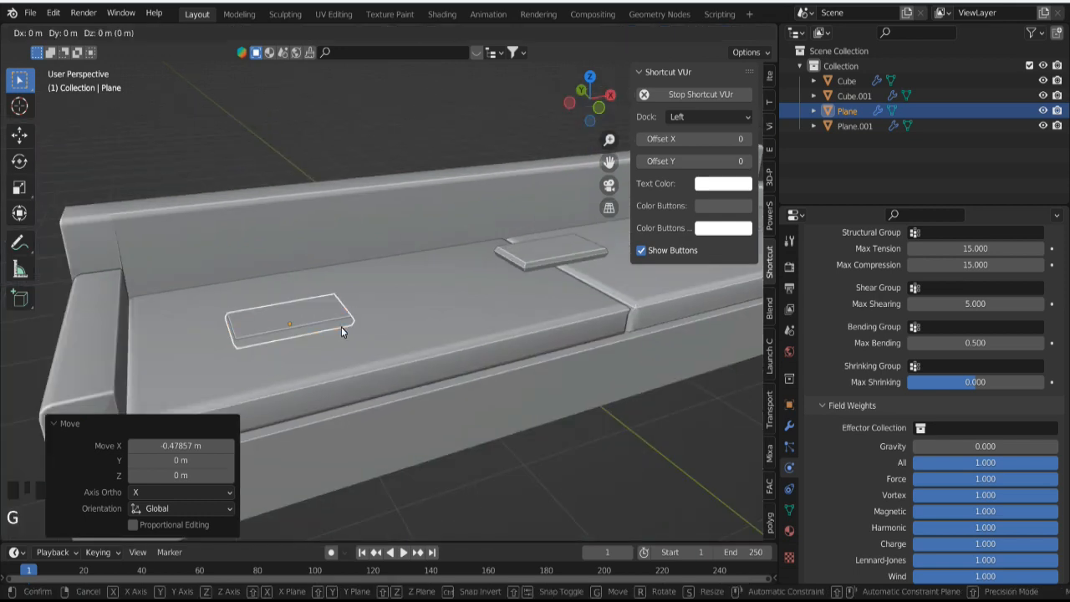
click(260, 314)
Step: Rotate the original slab about 49° around the X axis and raise it about 0.16 m along Z to lean toward the backrest
key(r)
key(x)
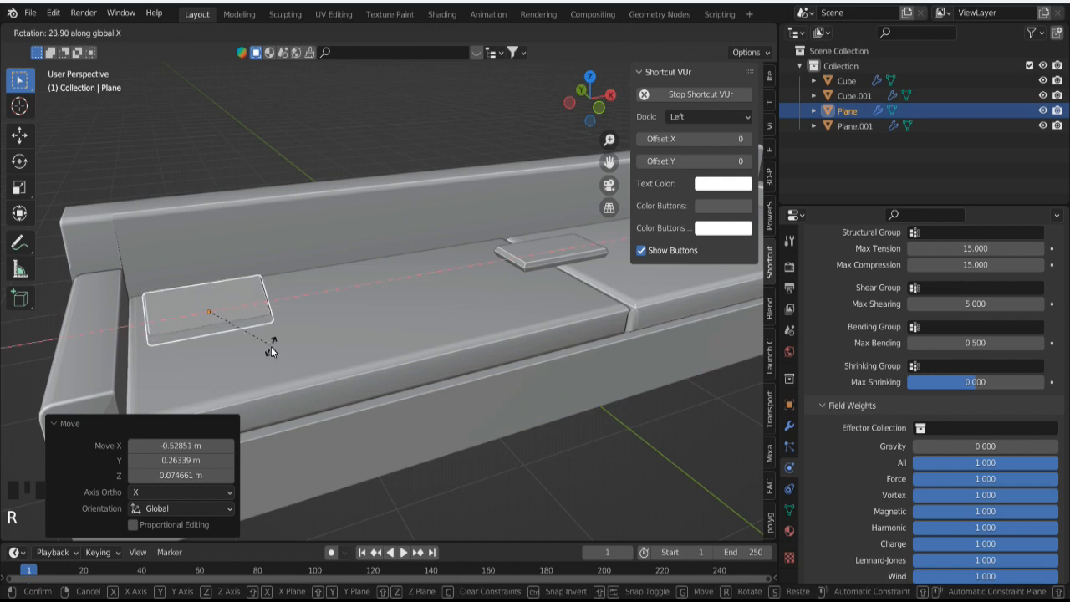
click(314, 458)
key(g)
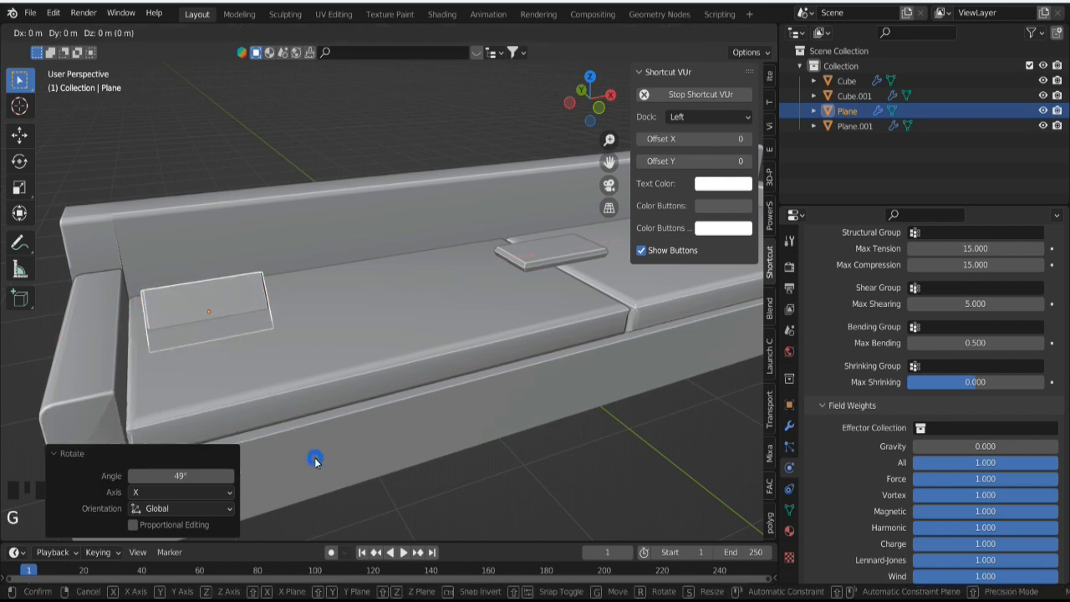
key(x)
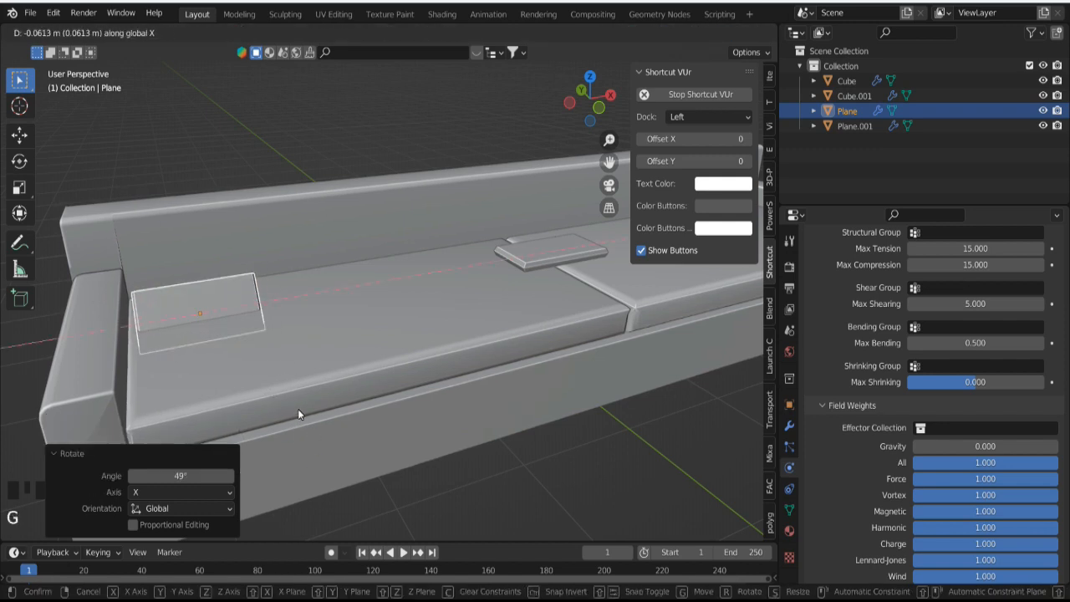
key(z)
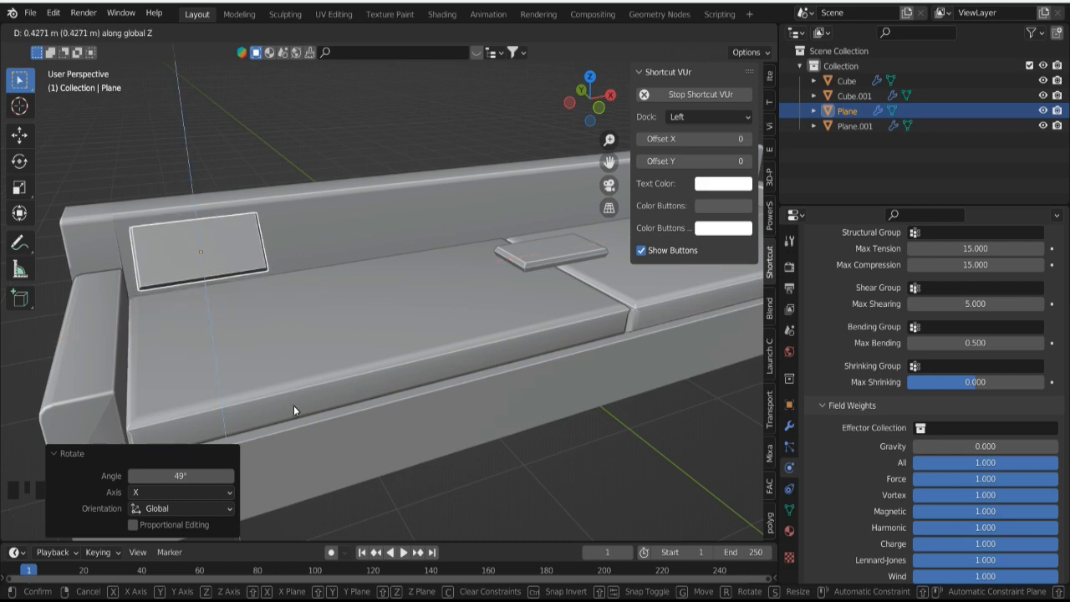
click(293, 439)
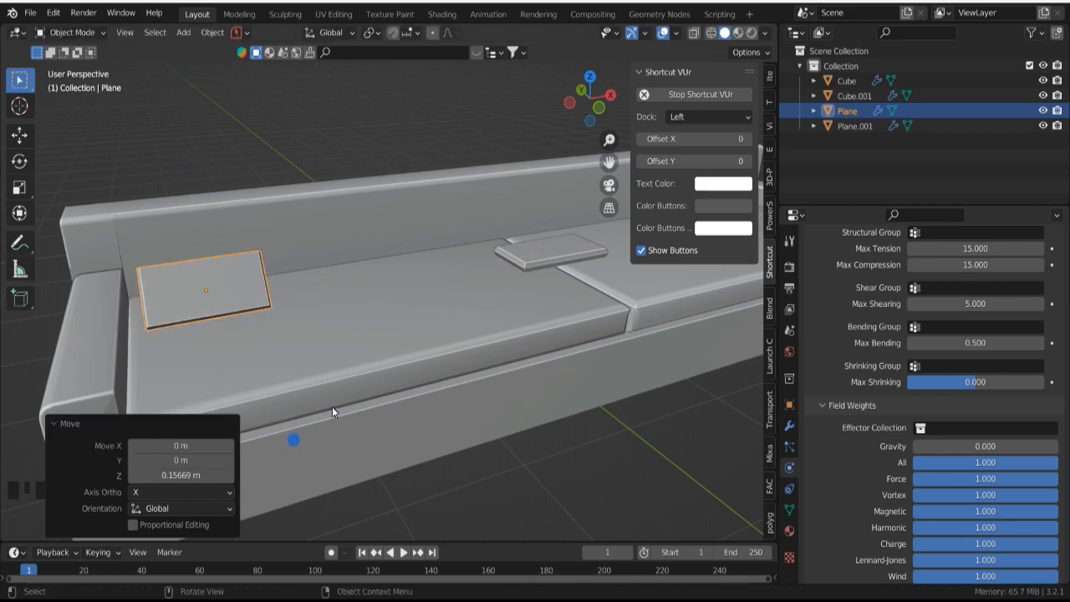
Step: Rotate the duplicate slab about 216° around the X axis, and move it about 0.16 m up and 0.06 m toward the backrest
middle_drag(332, 407, 257, 378)
click(473, 454)
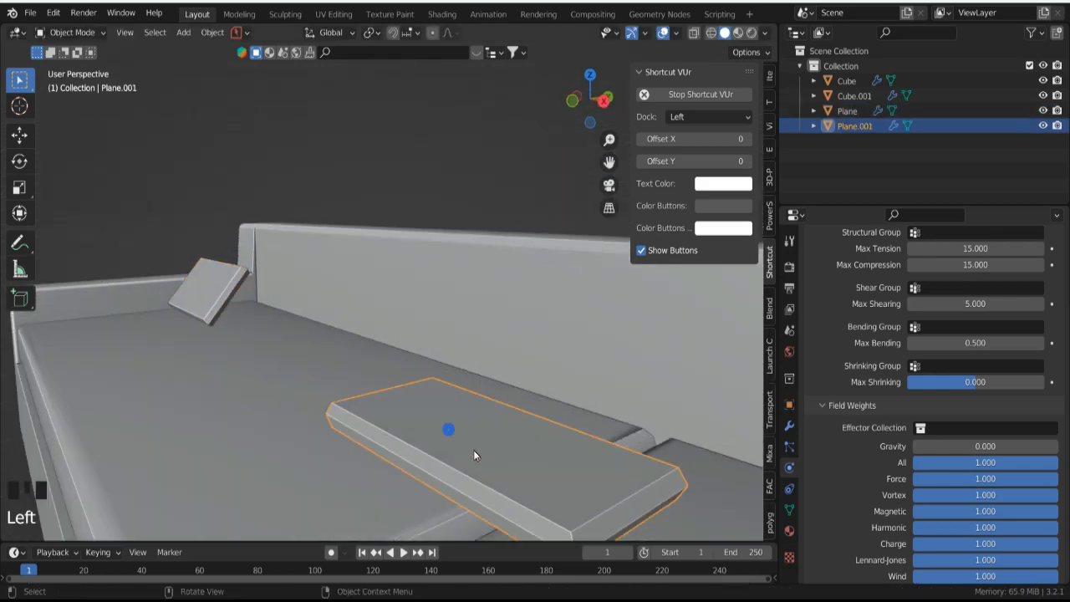
text(rx)
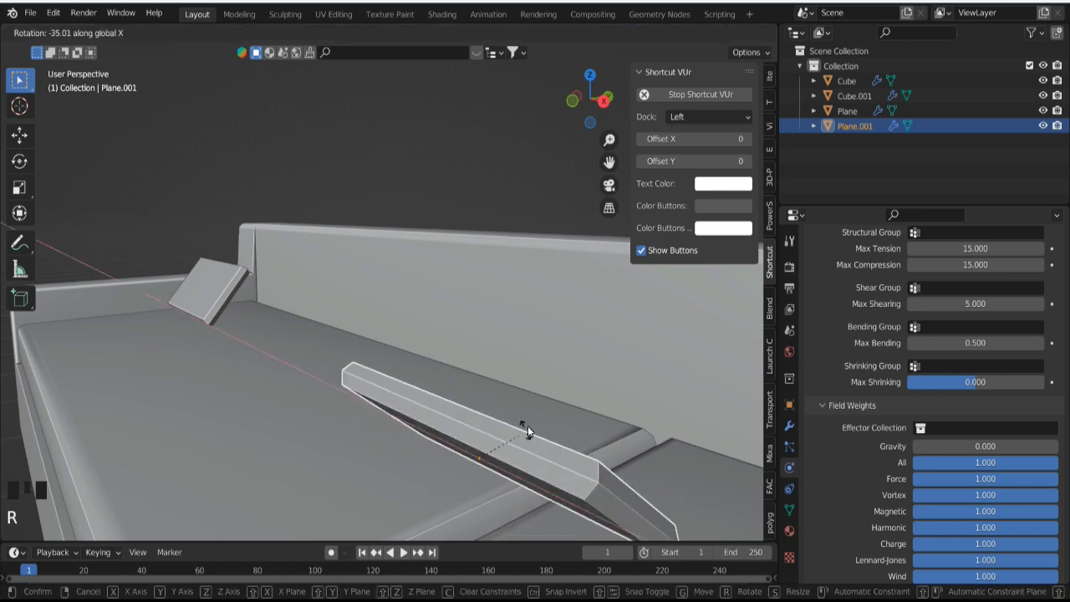
text(216.4)
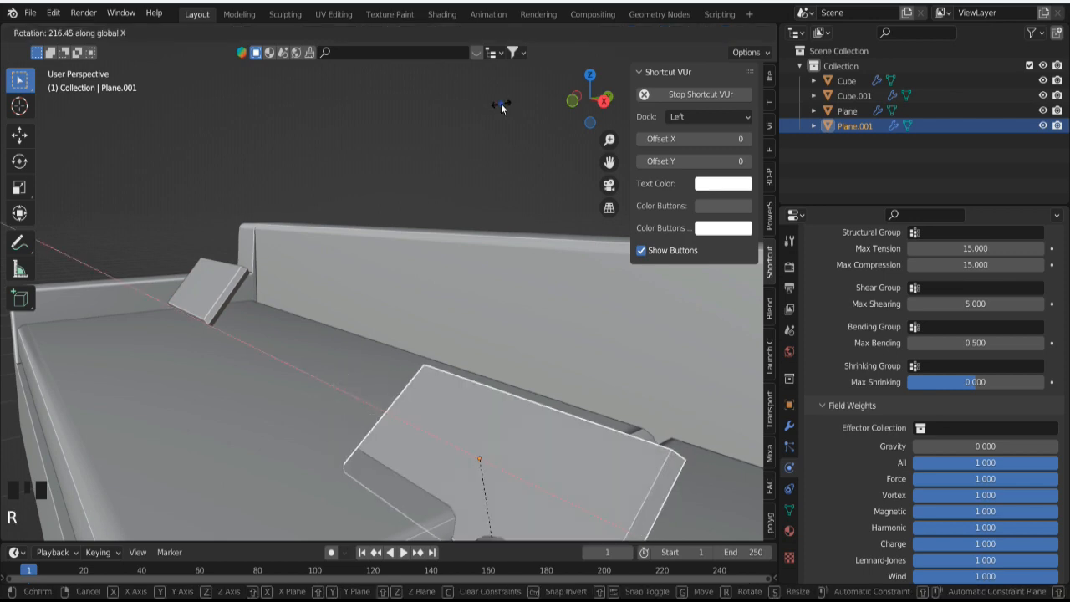
click(501, 103)
key(g)
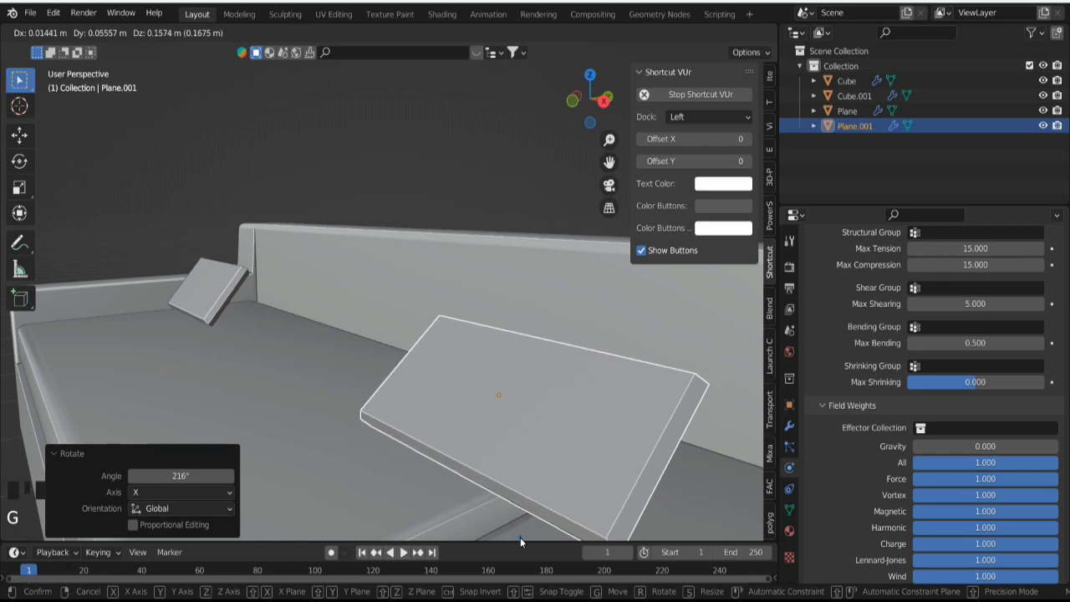
click(521, 537)
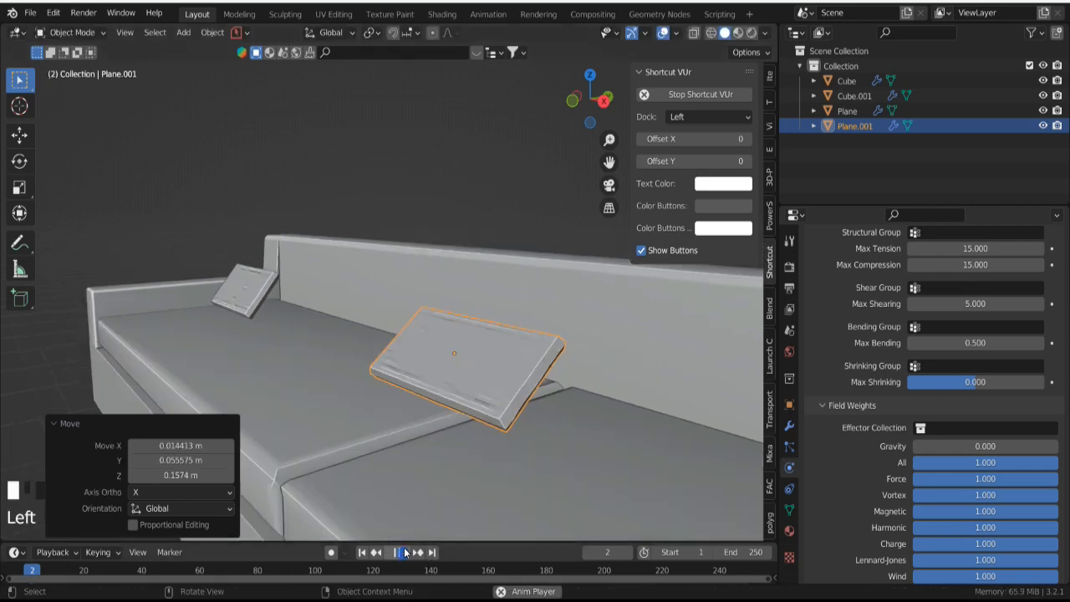